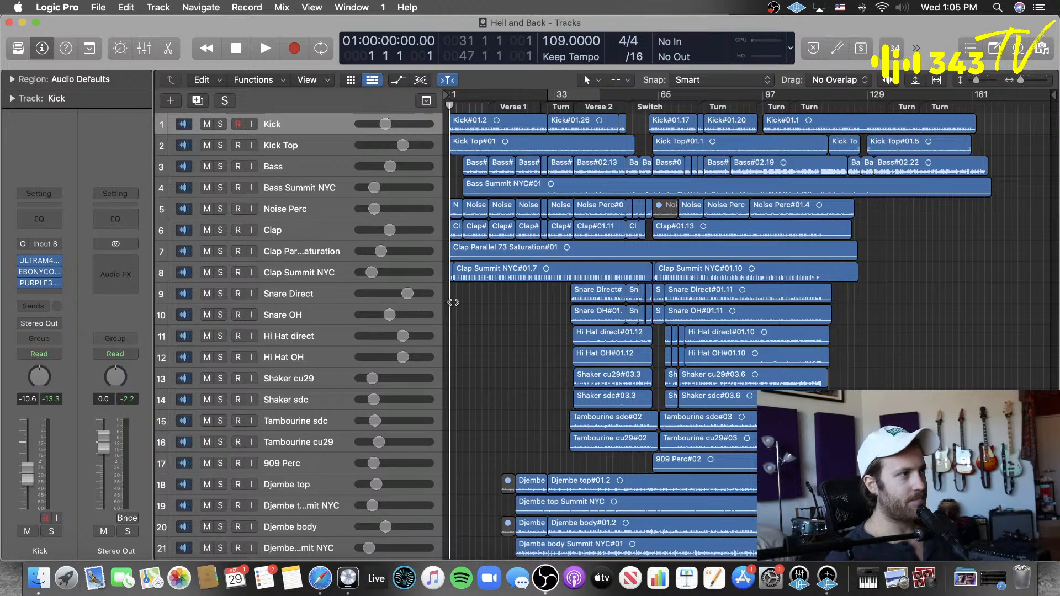
Step: Save a new project alternative of the Hell and Back session named "Hell and Back - 343 TV demo"
key(super+Up)
key(super+Up)
key(super+Up)
key(super+Up)
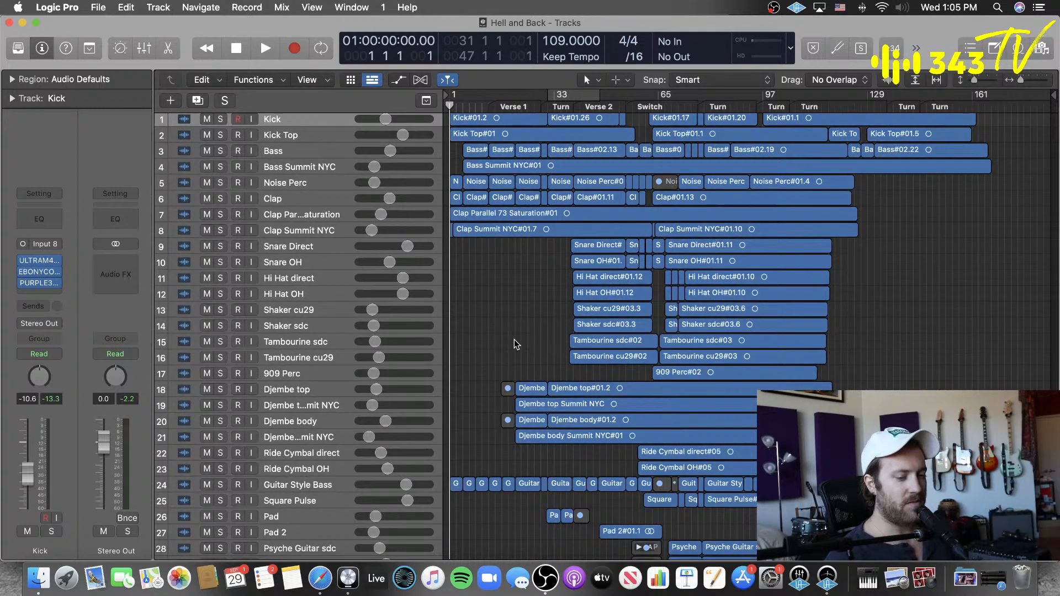
click(97, 6)
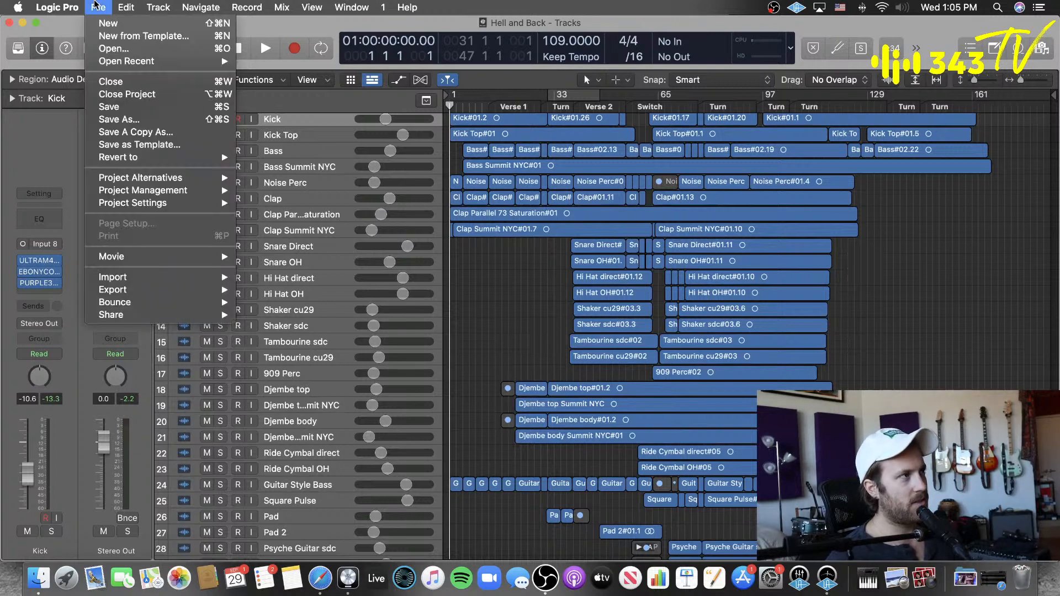
mouse_move(155, 180)
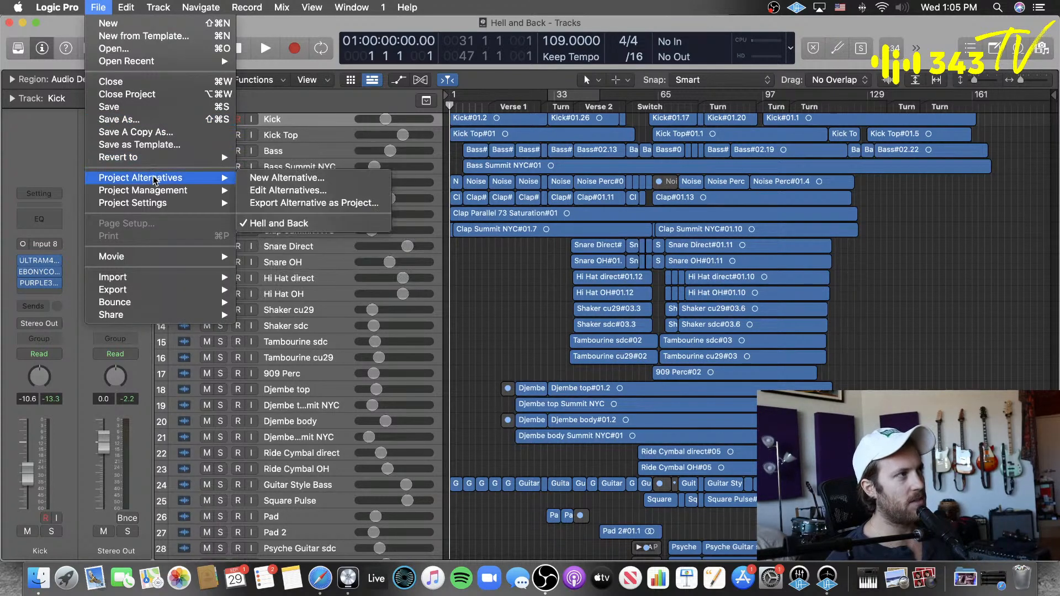
click(352, 180)
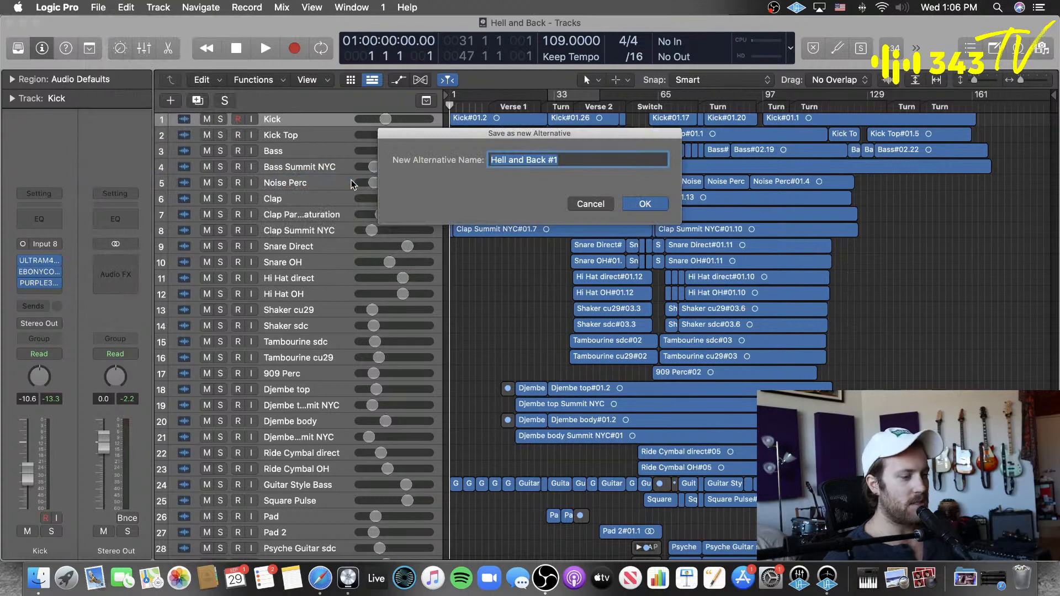
key(Right)
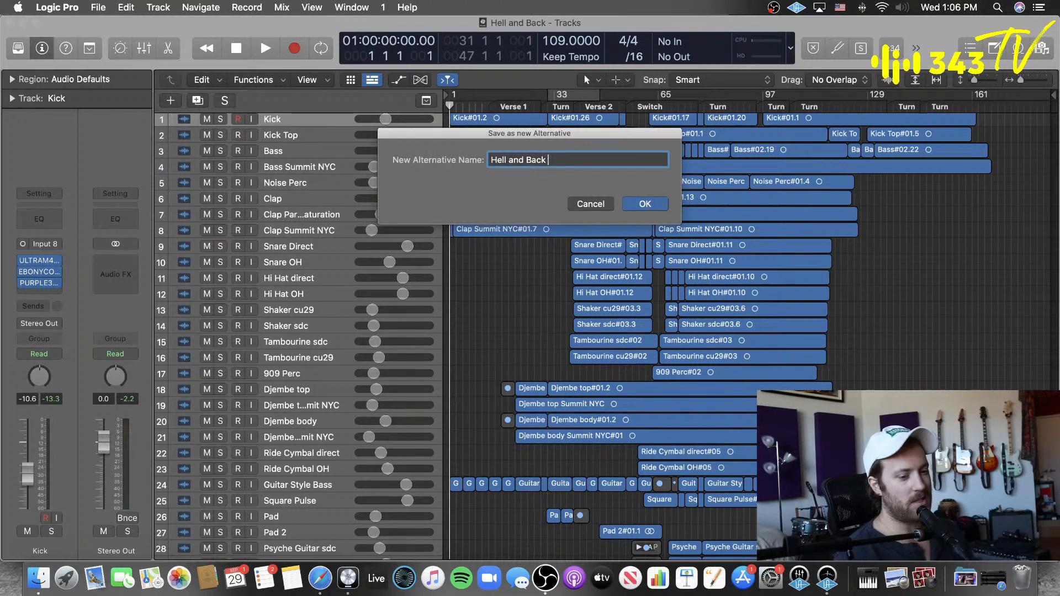
text(- )
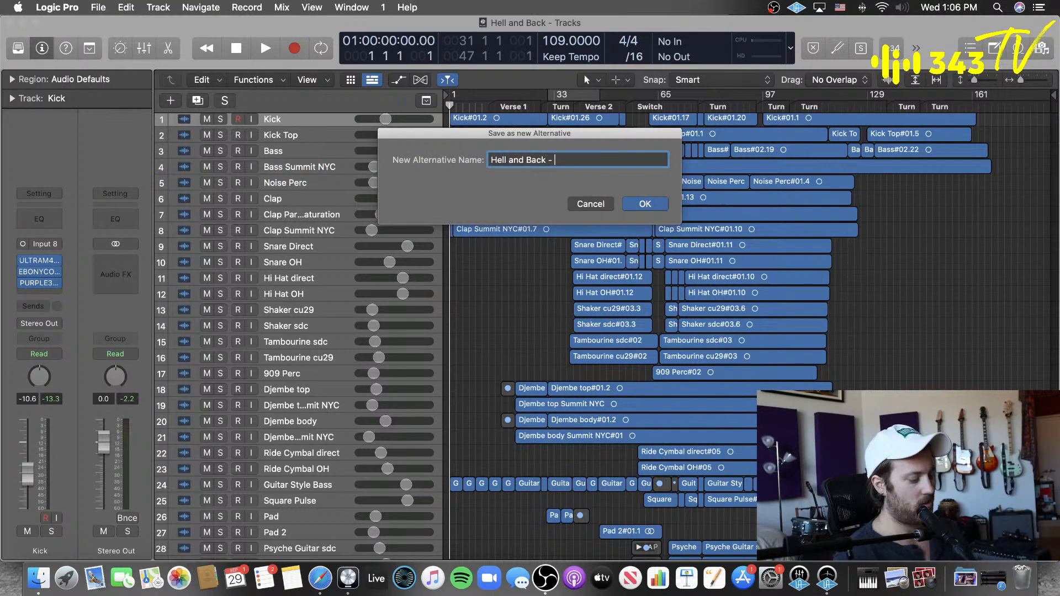
text(343 TV demo)
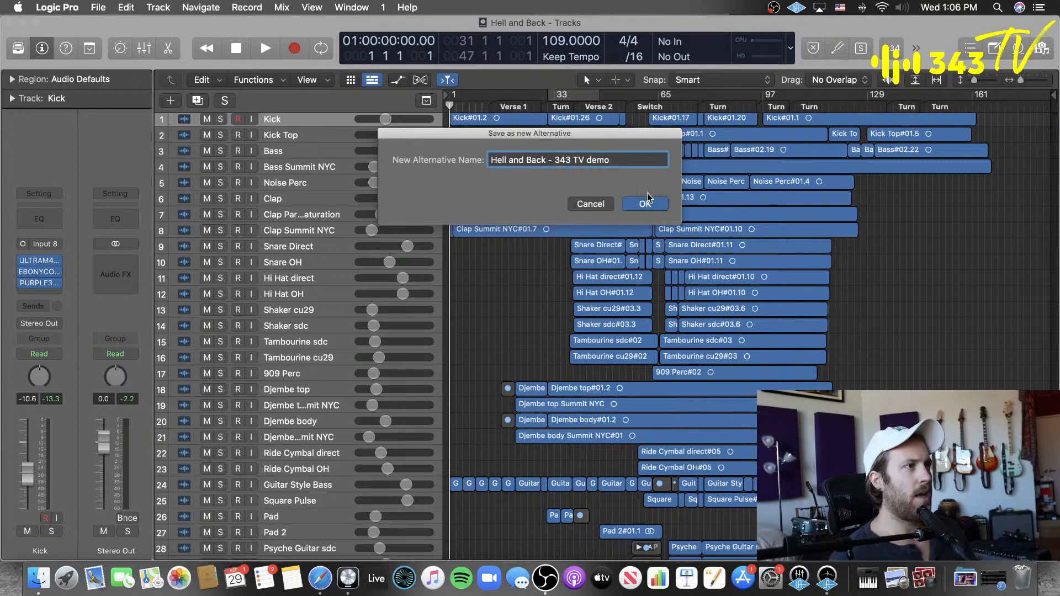
click(647, 200)
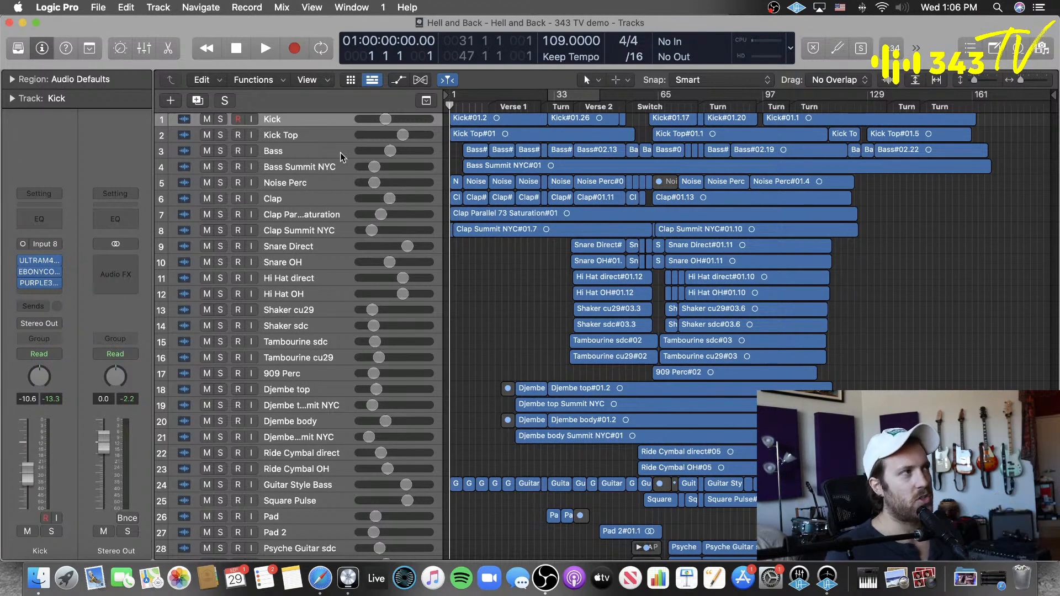
Step: Review the list of project alternatives available for this project without switching to another one
click(57, 7)
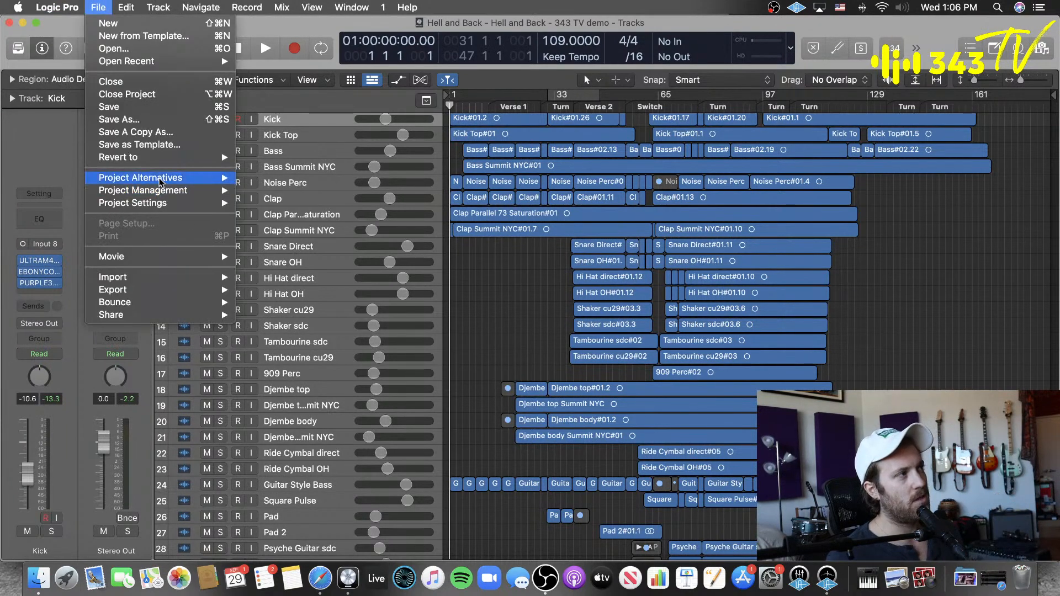
mouse_move(186, 178)
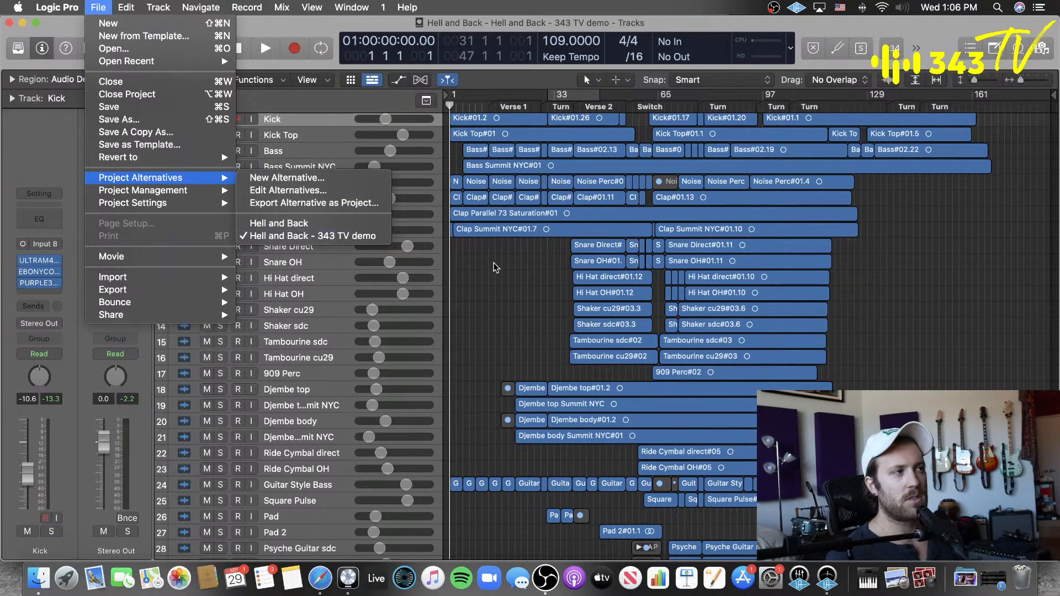
click(502, 276)
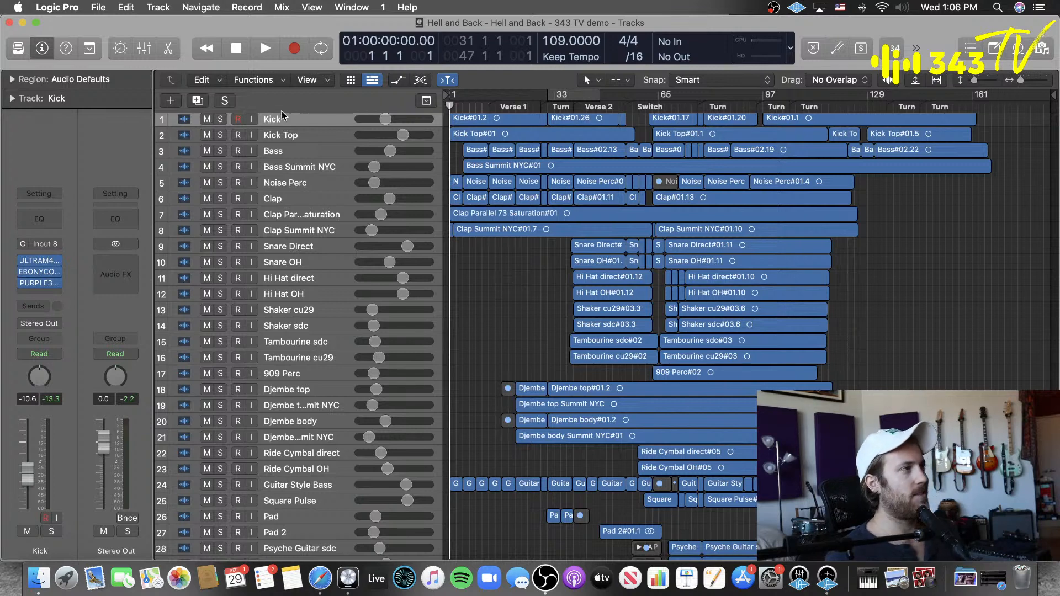
Step: Select the Kick track, deselect its regions and shrink the track heights so more of the arrangement fits
click(313, 135)
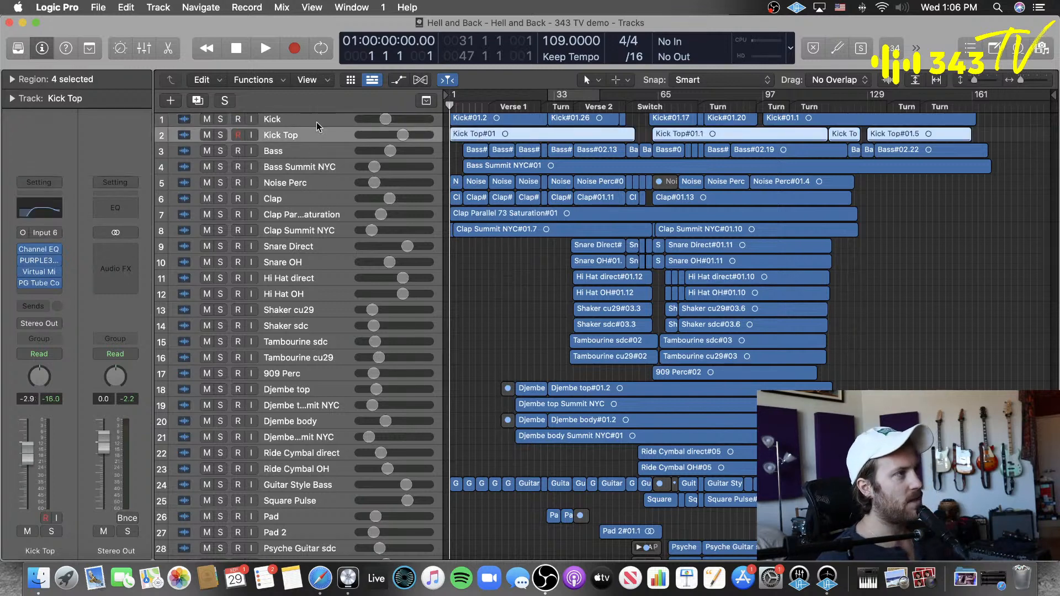
click(316, 122)
click(538, 277)
scroll(511, 267, down, 2)
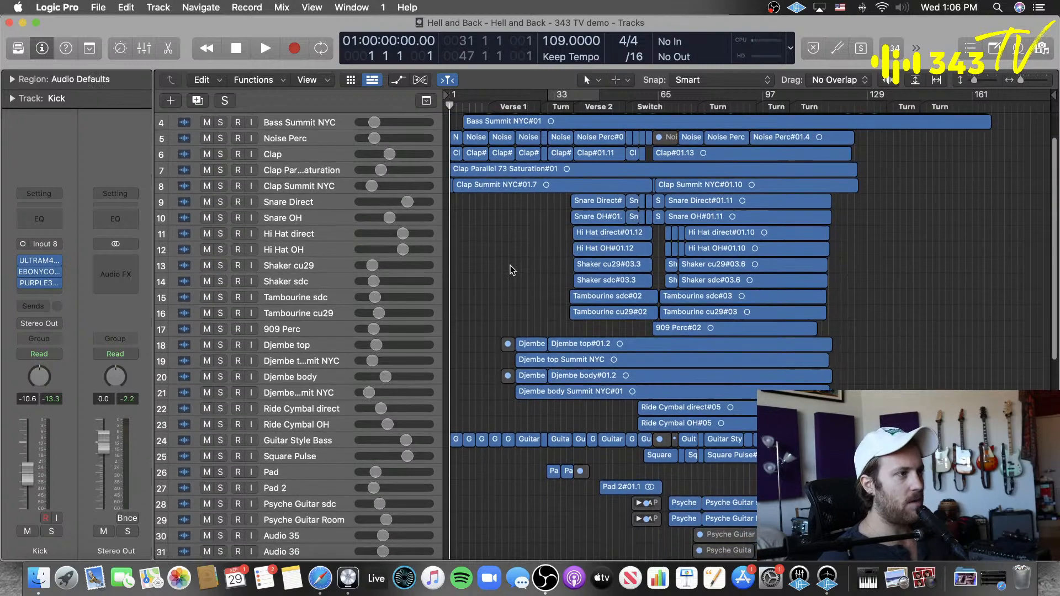
key(super+Up)
key(super+Up)
key(super+Up)
key(super+Up)
key(super+Up)
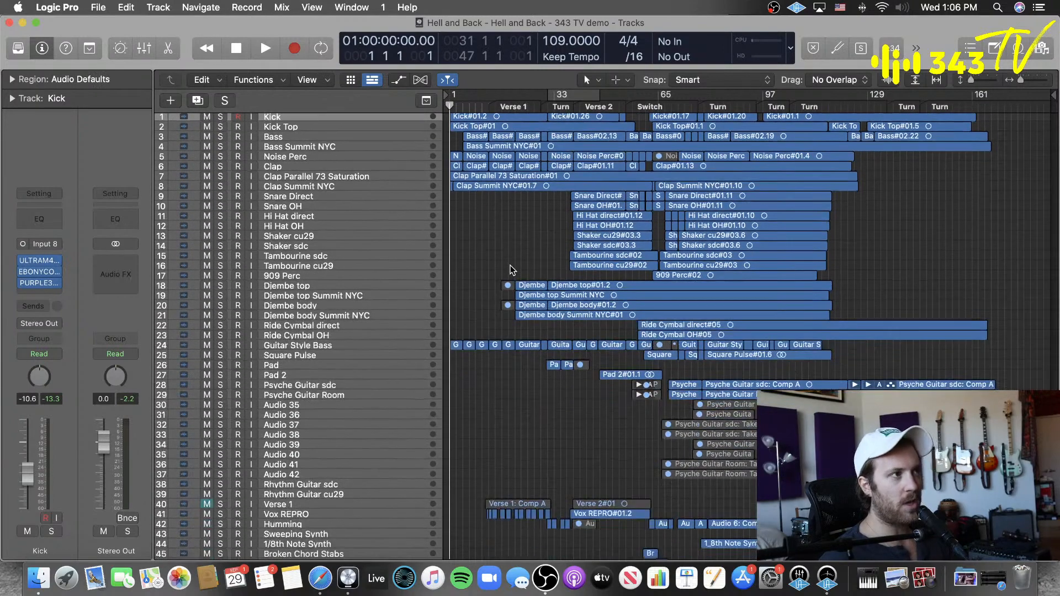
Step: Play the song from the beginning and check the audio mixer levels in OBS before returning to Logic Pro
key(space)
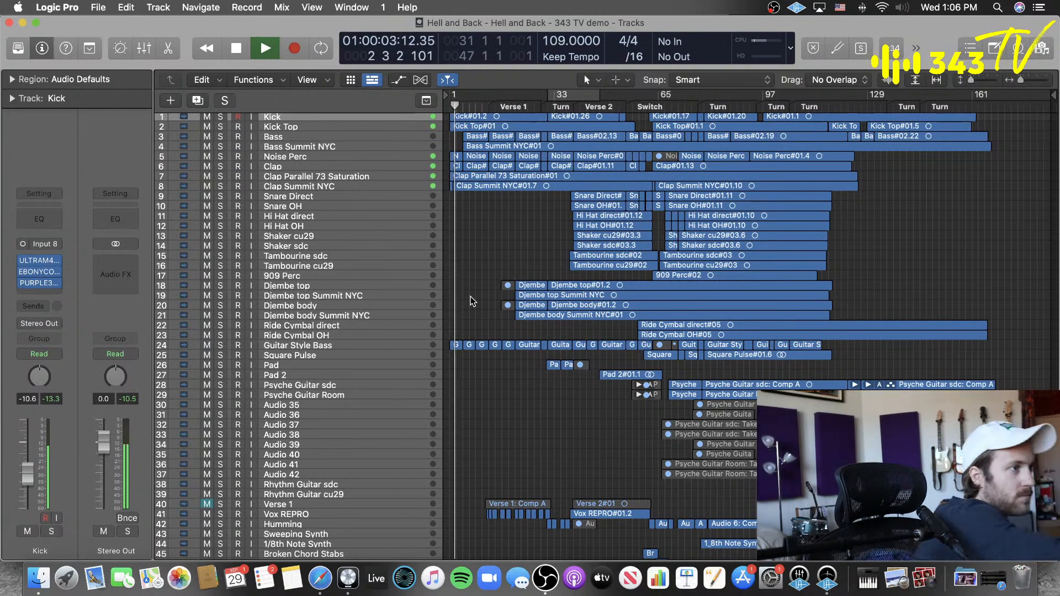
click(545, 578)
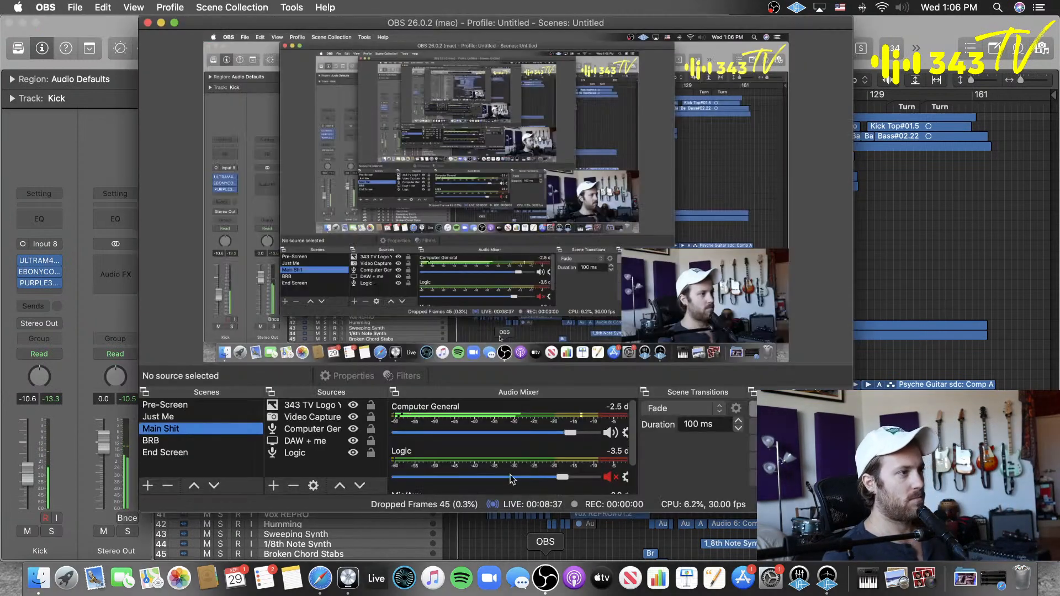
click(948, 249)
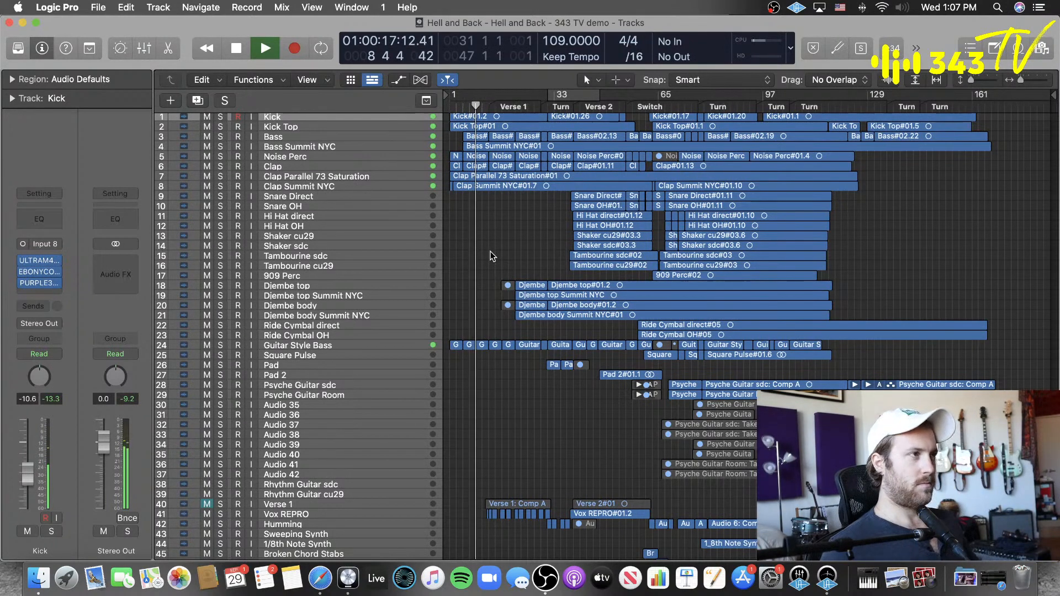
Step: Select the Vox REPRO track while the song plays, audition the song from Verse 2 and stop playback
click(334, 126)
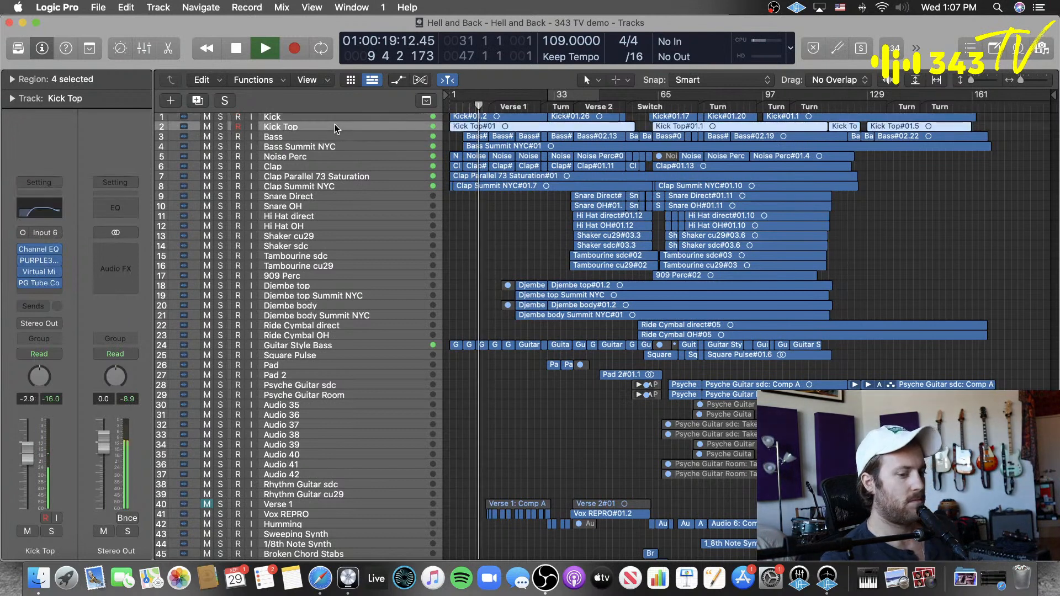
click(336, 514)
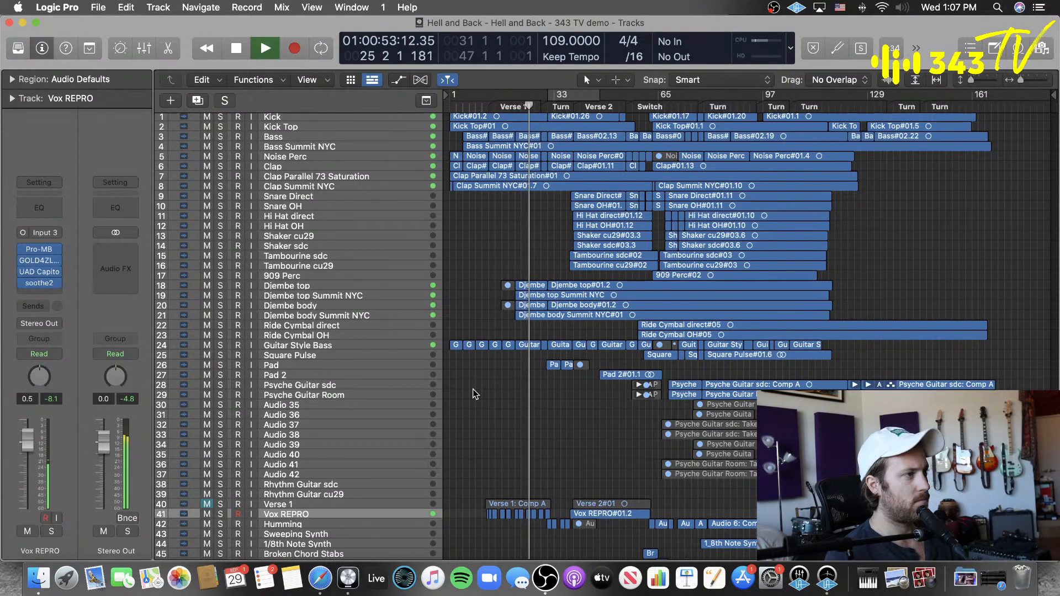
click(598, 106)
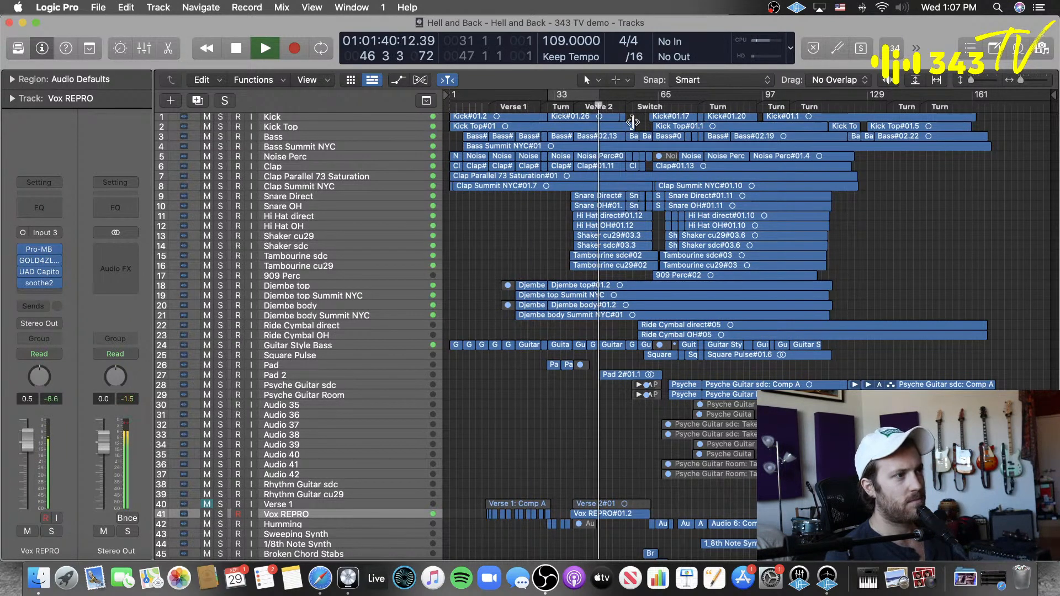
scroll(665, 129, down, 1)
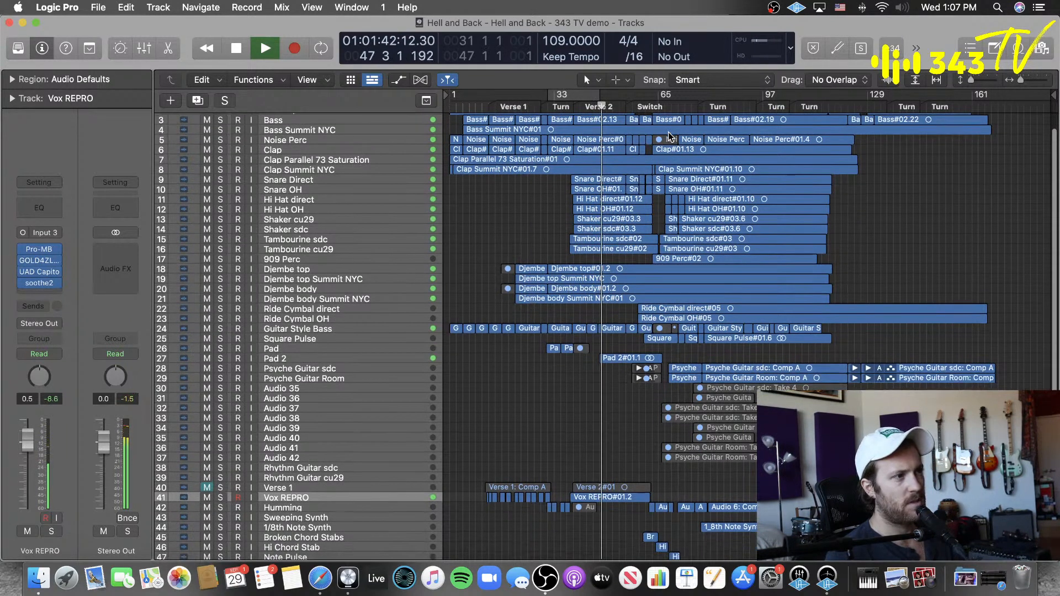
key(space)
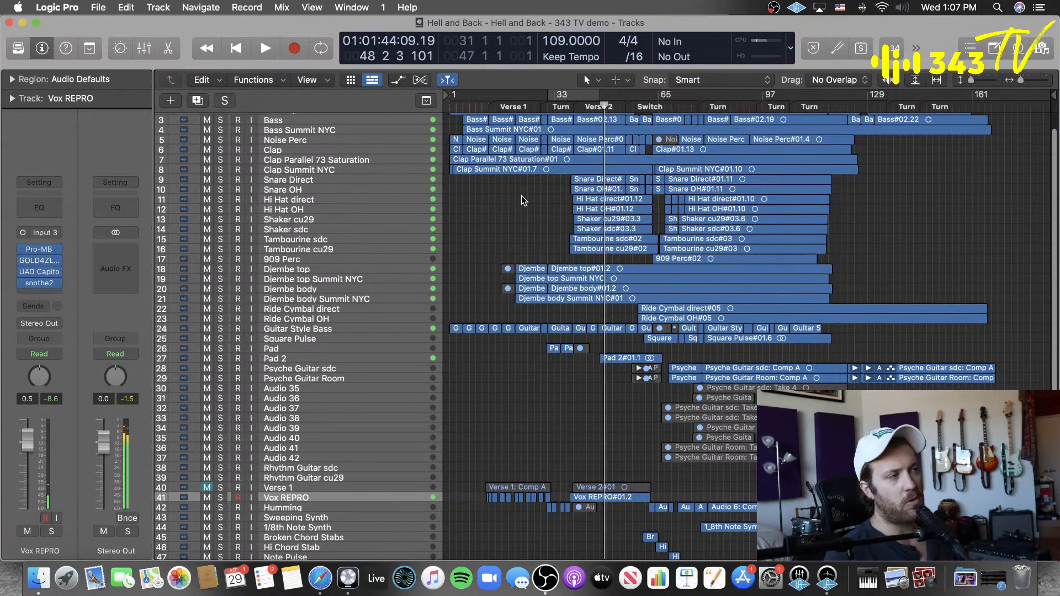
Step: Select the Snare Direct track and deselect all of its regions
scroll(522, 200, up, 1)
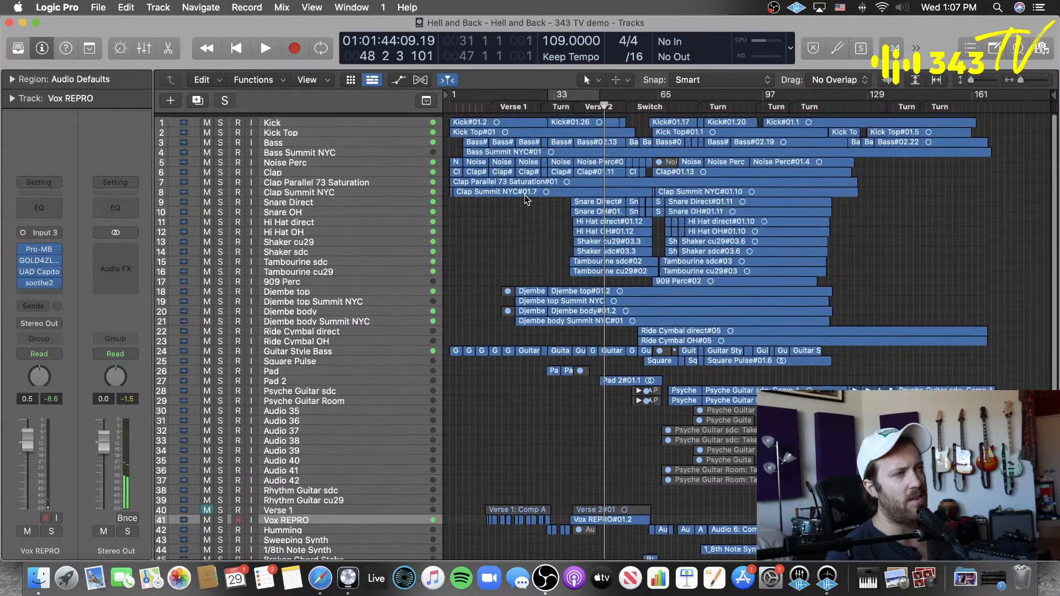
click(323, 227)
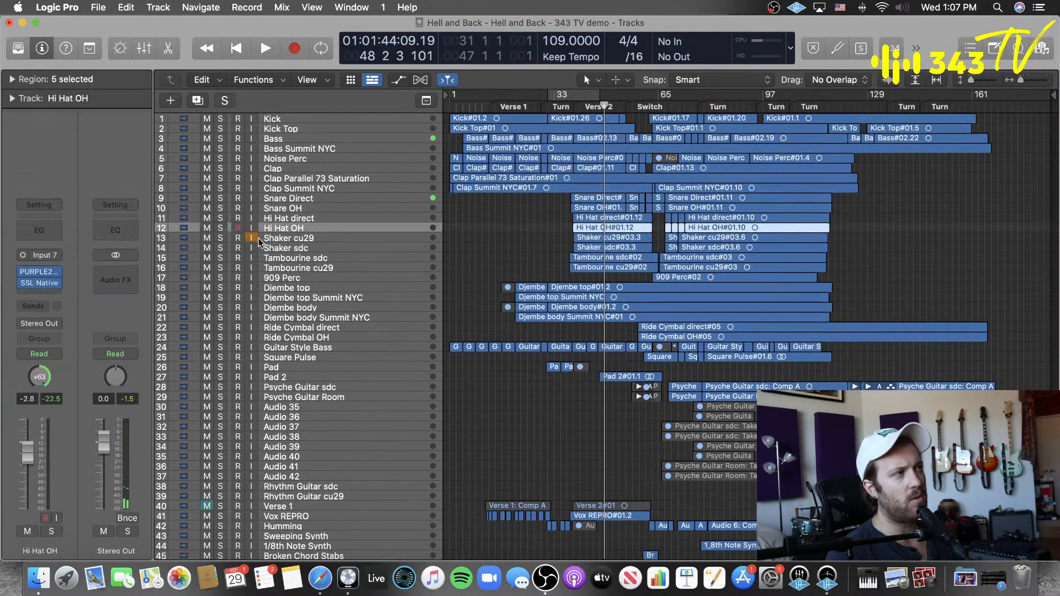
click(320, 218)
click(319, 207)
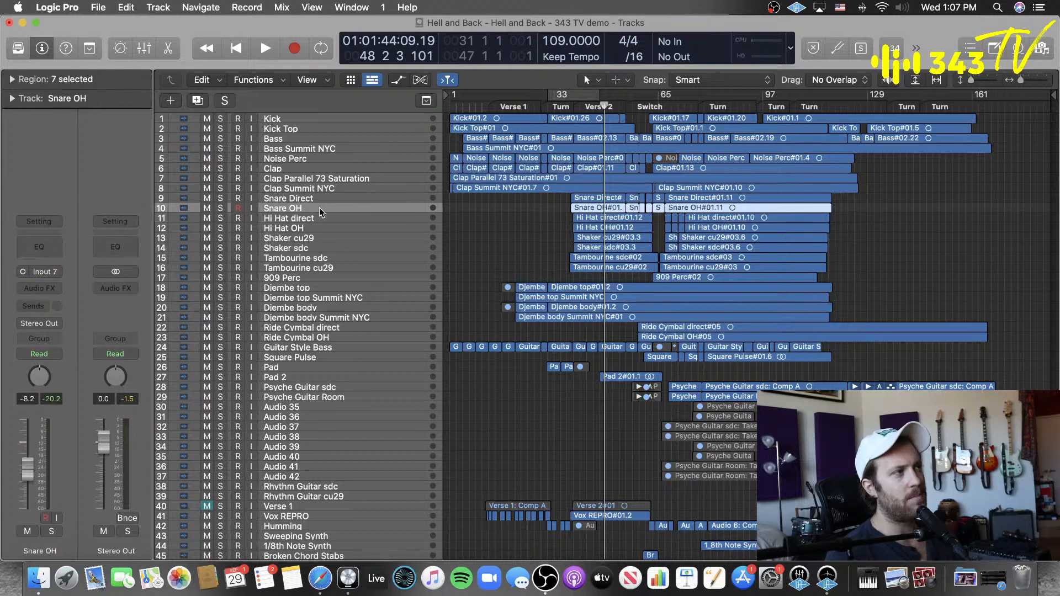
click(317, 198)
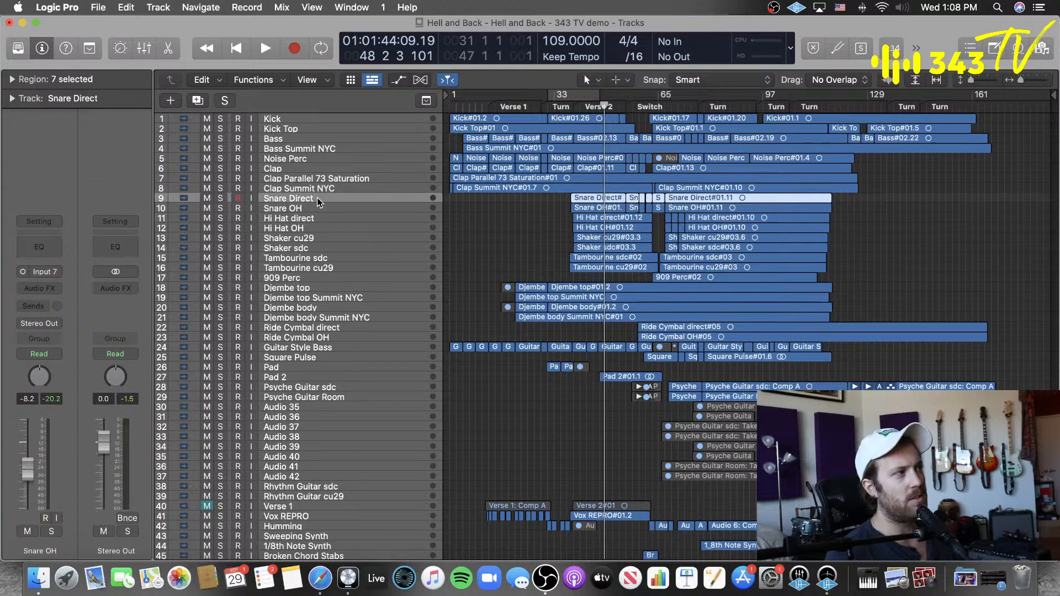
click(533, 231)
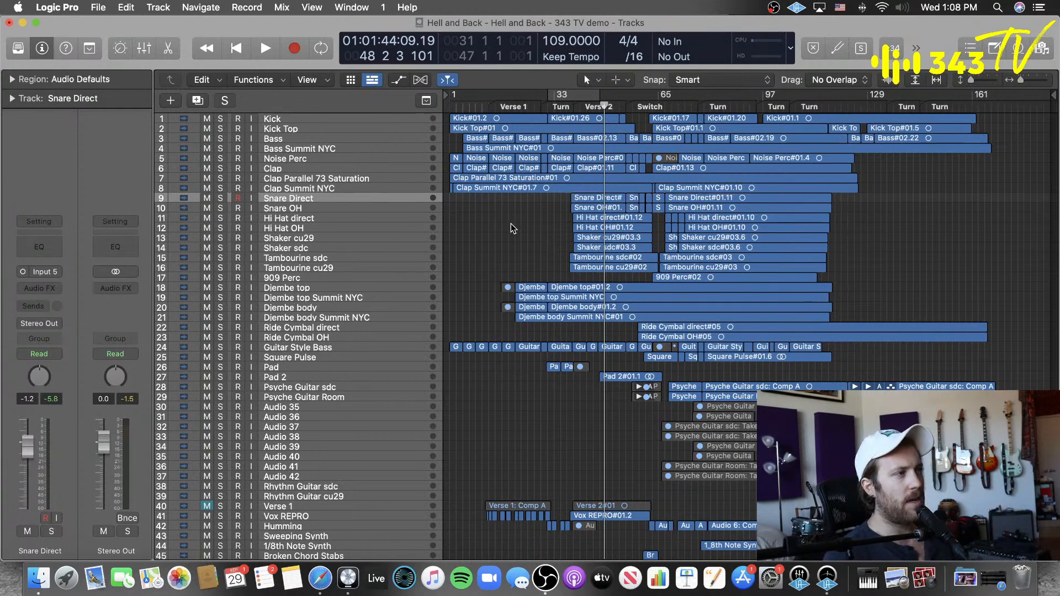
Step: Add a Channel EQ to the Snare Direct track and reposition its window over the arrangement
click(40, 243)
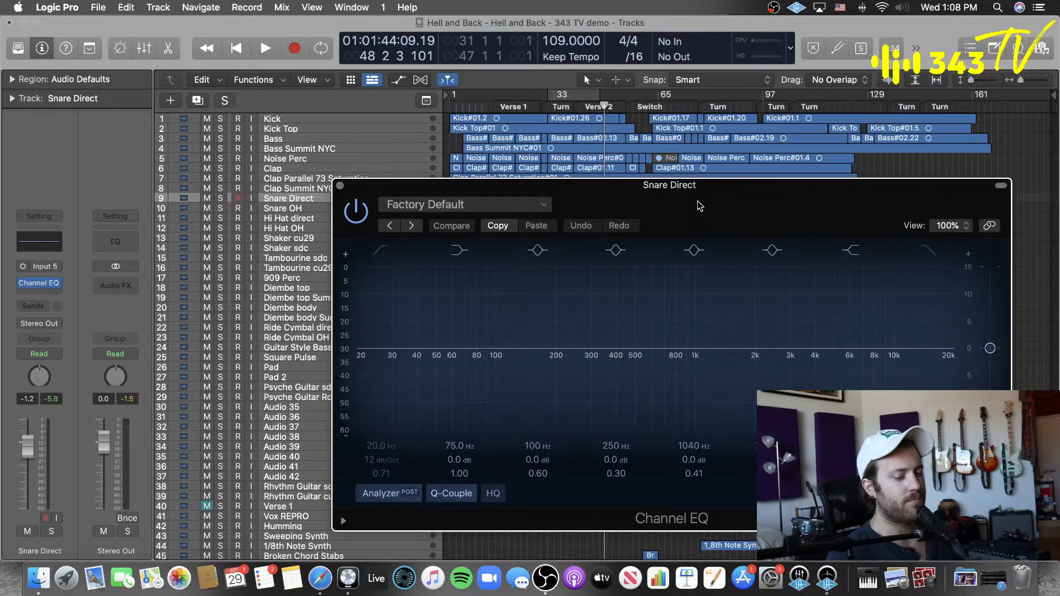
drag(700, 206, 600, 183)
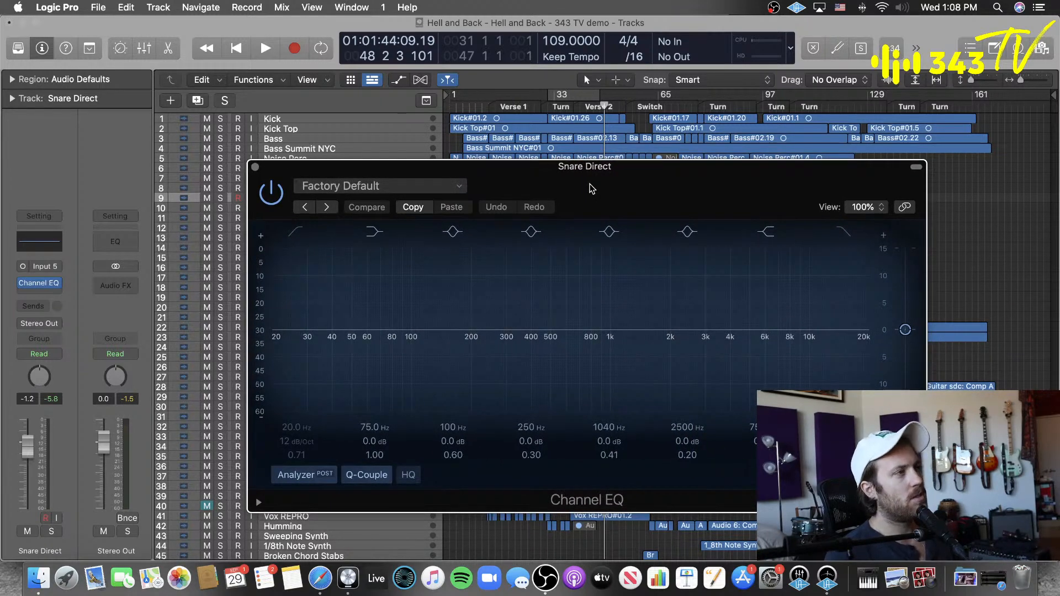
drag(591, 188, 713, 143)
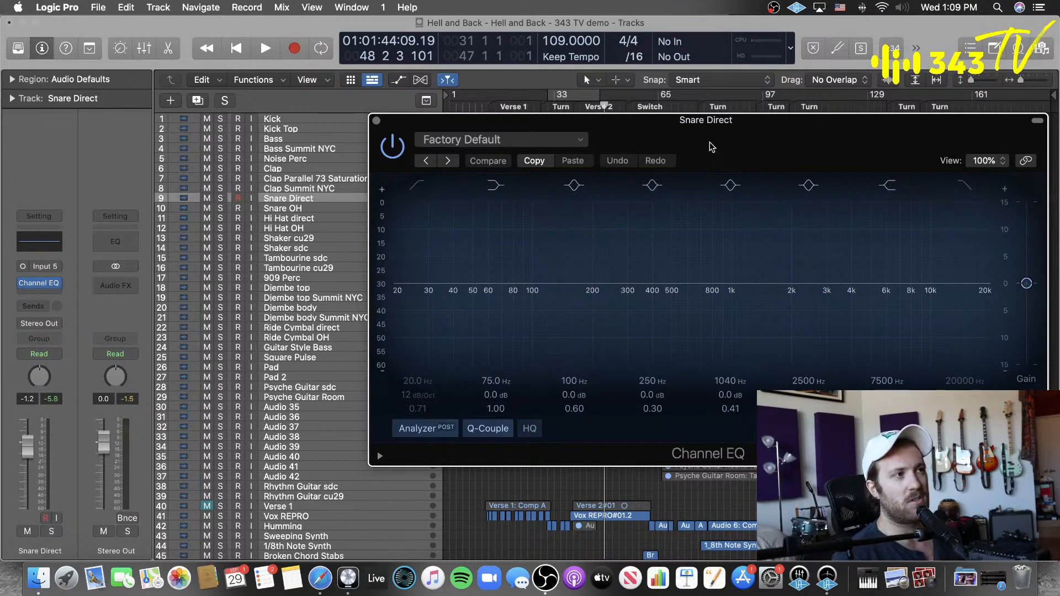
drag(710, 147, 596, 104)
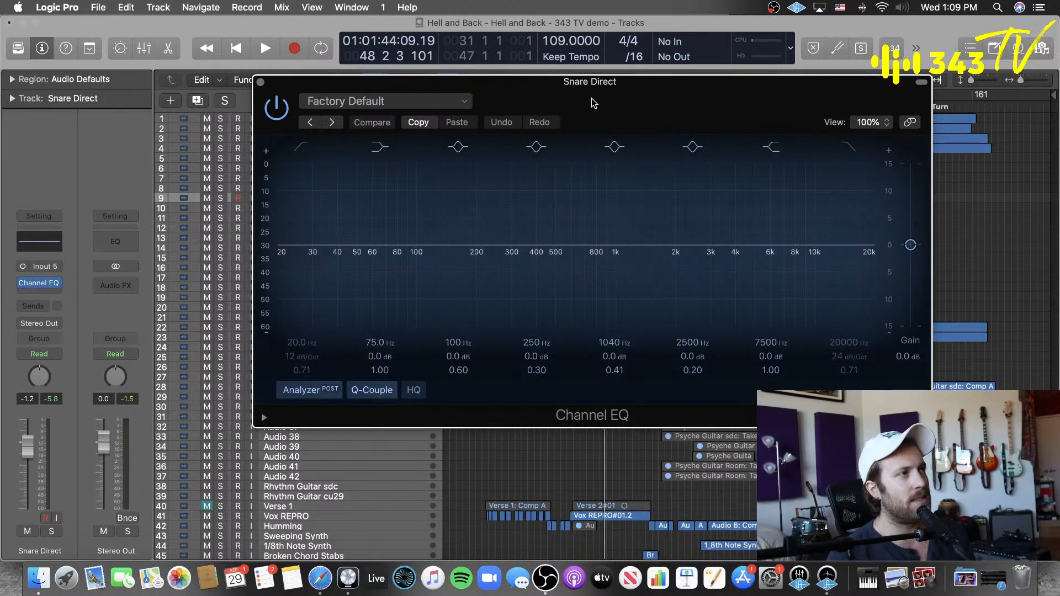
drag(589, 104, 595, 117)
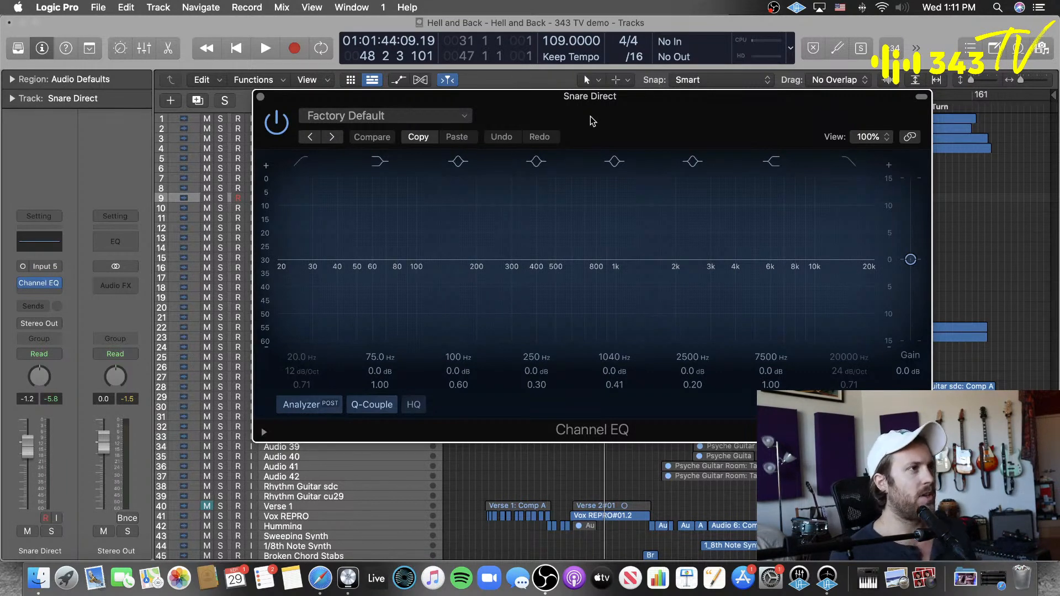
drag(592, 113, 589, 164)
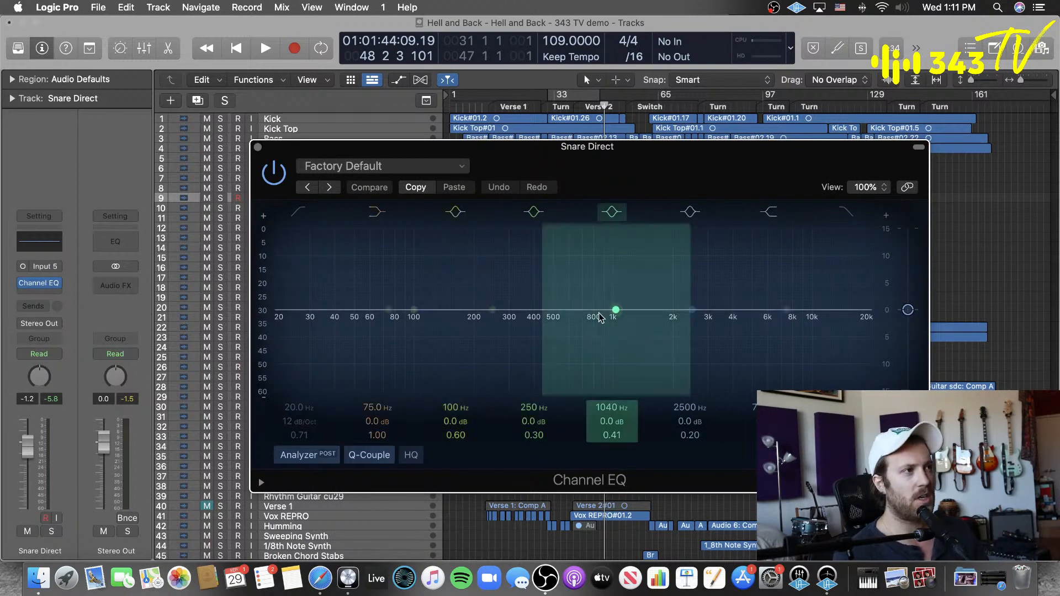
Step: Shape the snare's EQ with a broad -2.1 dB cut at 915 Hz and a narrow -9.2 dB cut at 160 Hz with Q 100
drag(620, 316, 608, 328)
drag(464, 435, 464, 359)
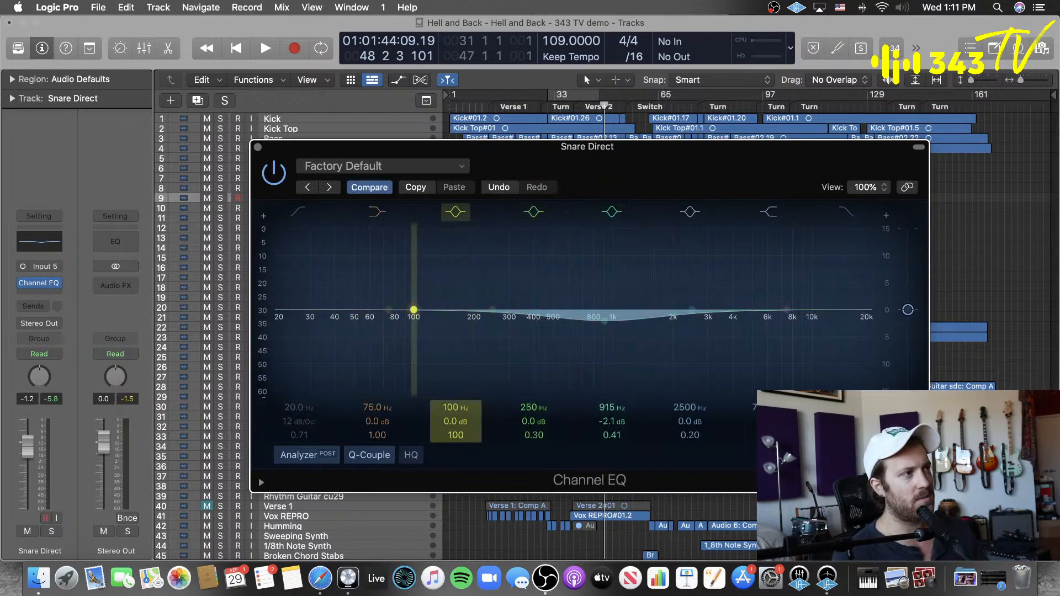
drag(414, 315, 454, 359)
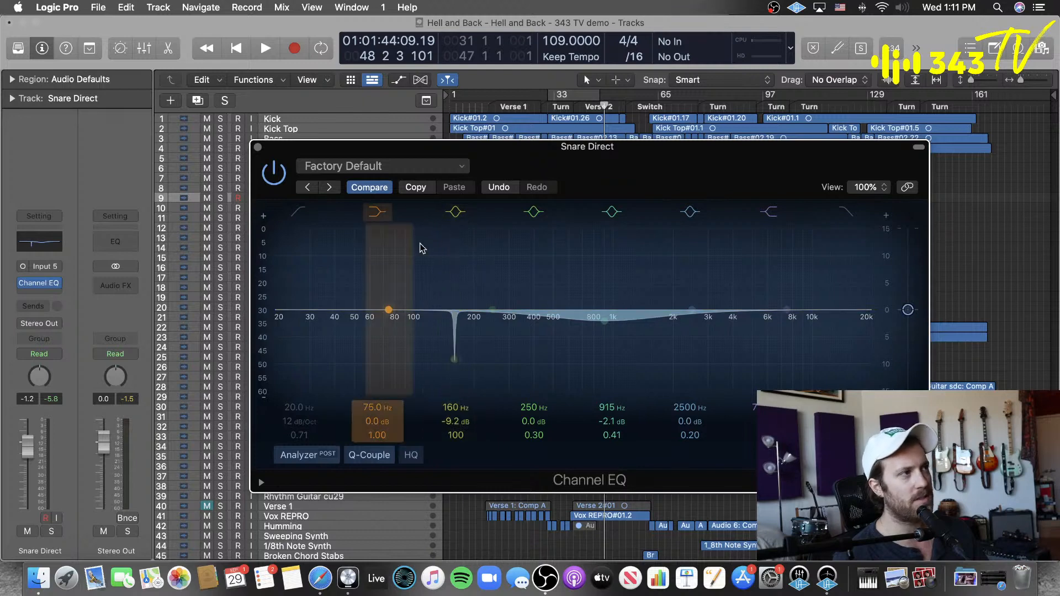
Step: Revert the Snare Direct track's Channel EQ to its flat factory setting and move its window lower over the arrangement
click(369, 188)
drag(535, 169, 608, 157)
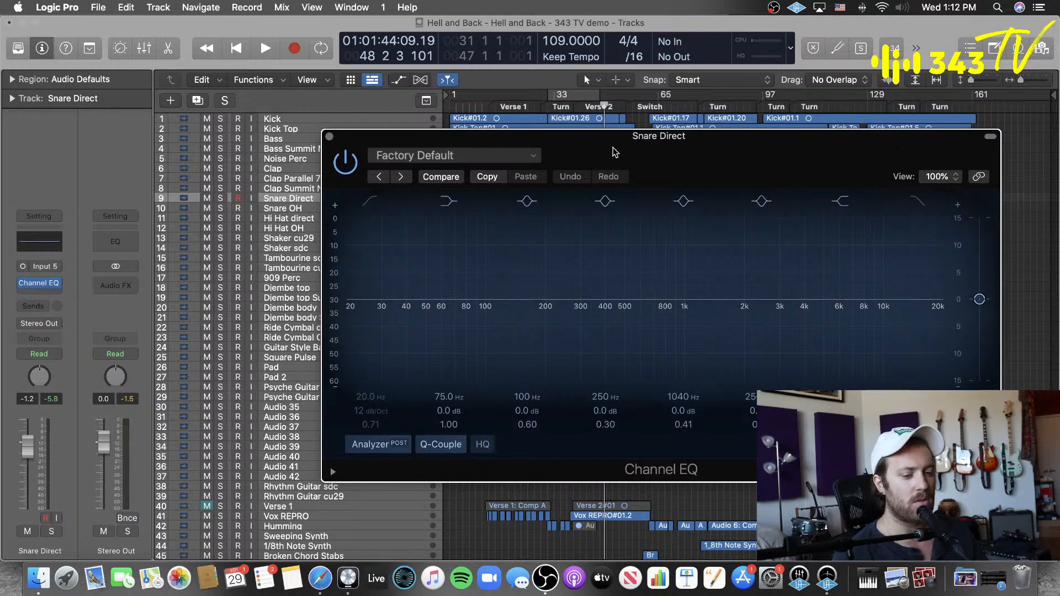
drag(729, 163, 732, 241)
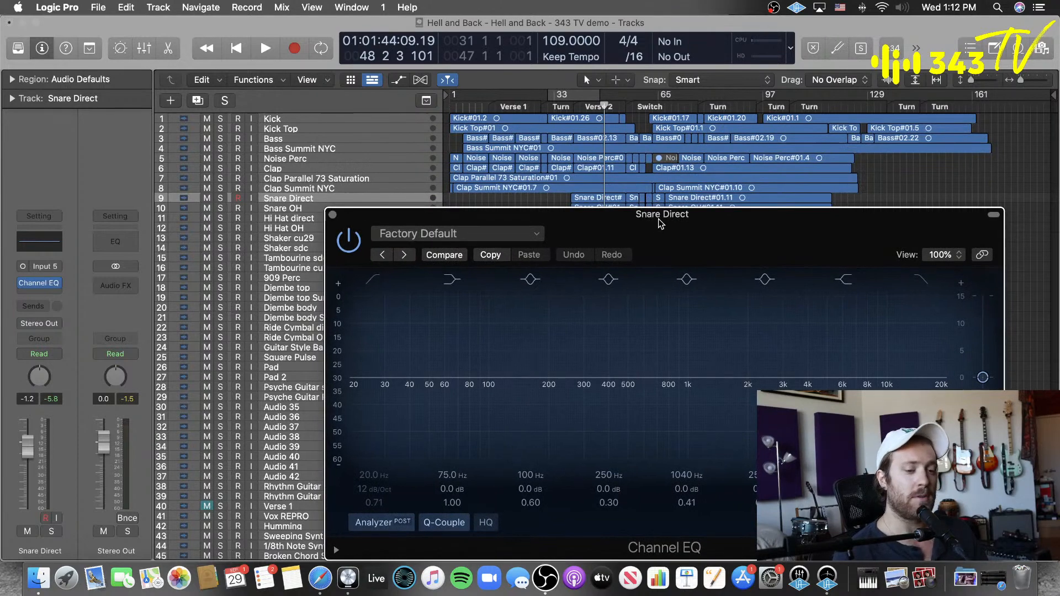
Step: Add a mono FabFilter Pro-Q 3 after the Channel EQ on Snare Direct and move its window over the Channel EQ
click(37, 298)
mouse_move(96, 552)
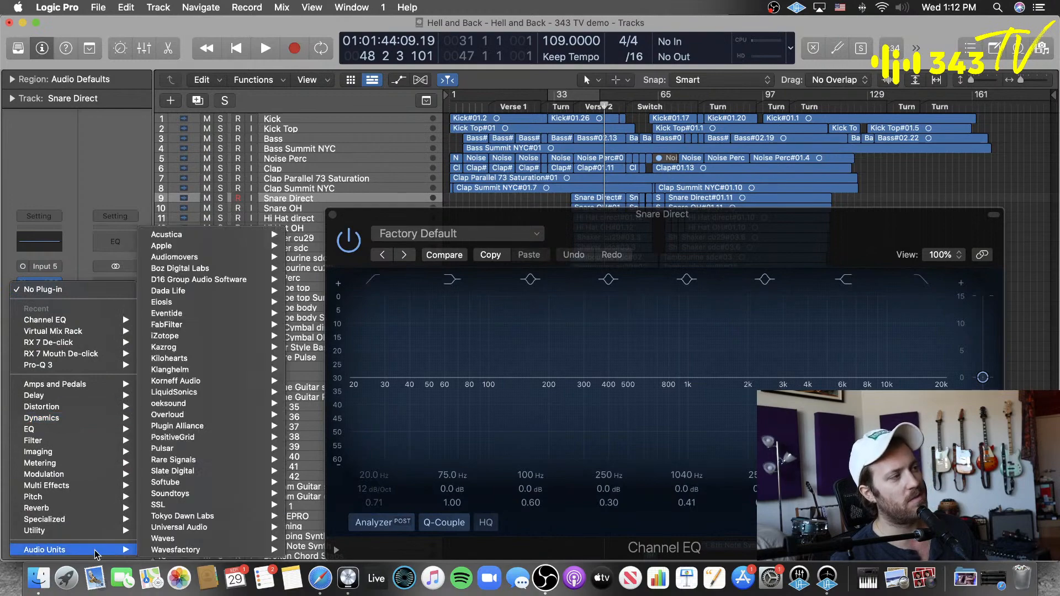
mouse_move(166, 325)
mouse_move(331, 391)
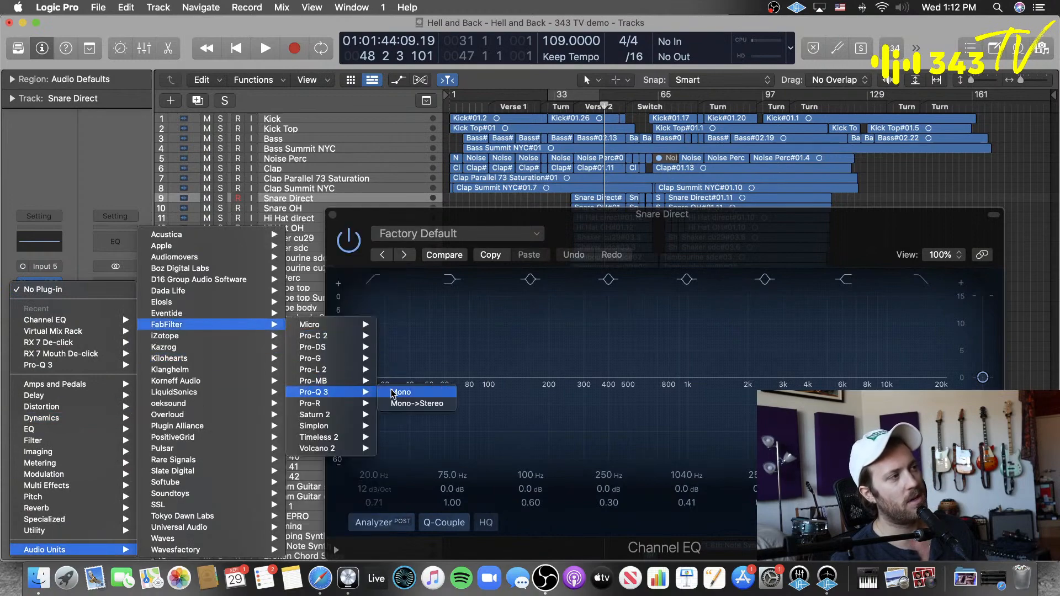
click(393, 392)
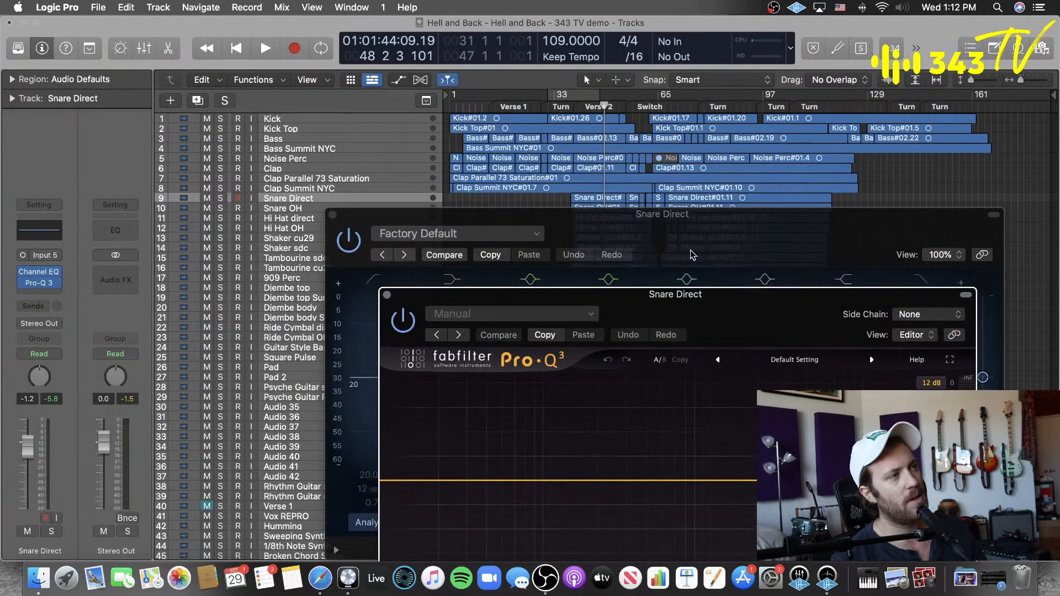
drag(713, 323, 532, 307)
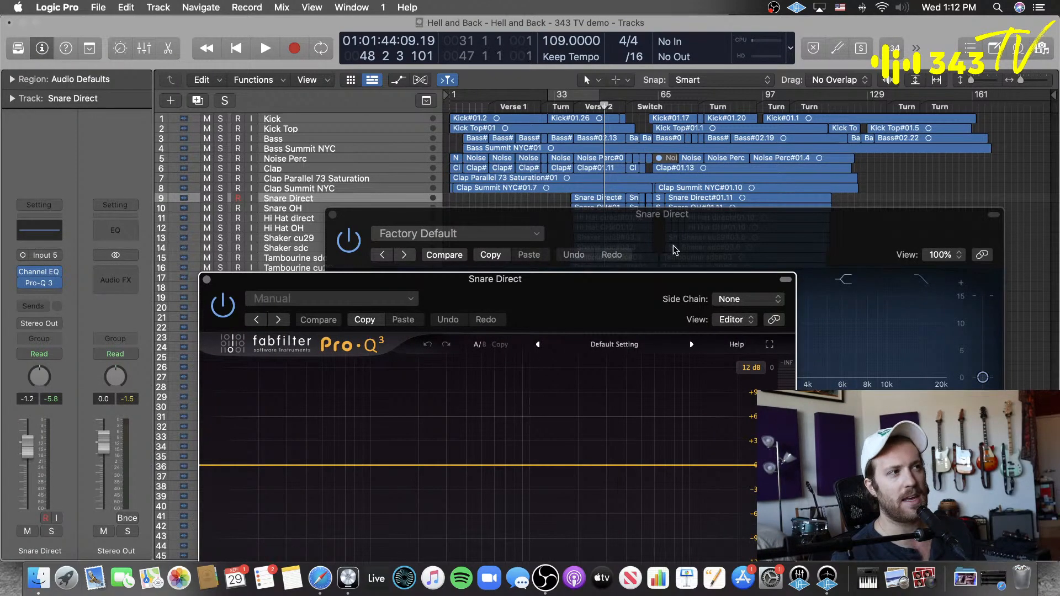
drag(613, 278, 739, 211)
Step: Set the playhead to bar 7, select and solo the Bass track, and start playback
click(469, 106)
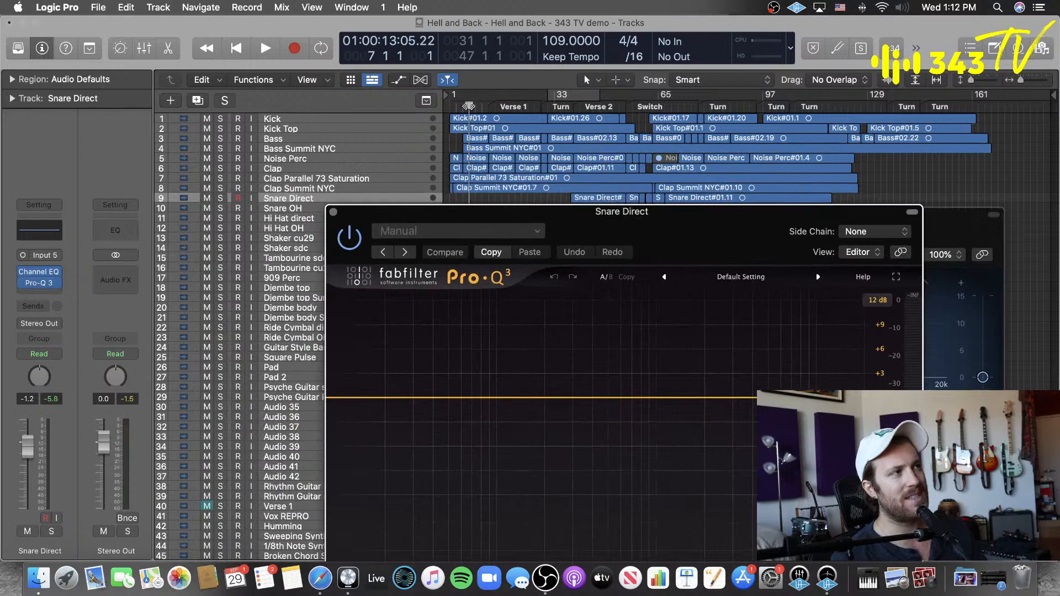
click(298, 119)
click(304, 140)
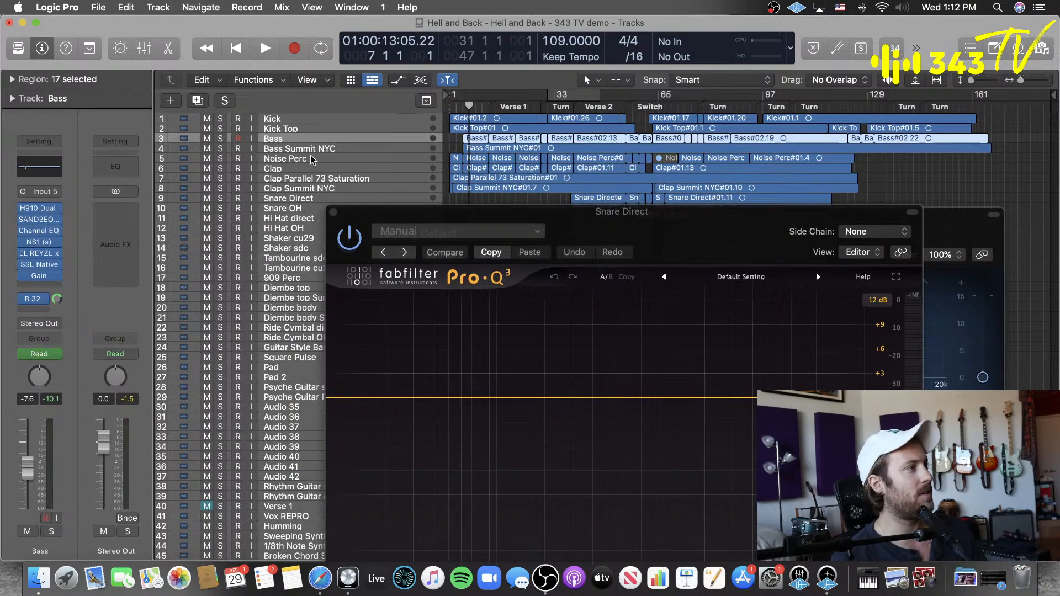
scroll(305, 173, down, 2)
scroll(298, 172, up, 3)
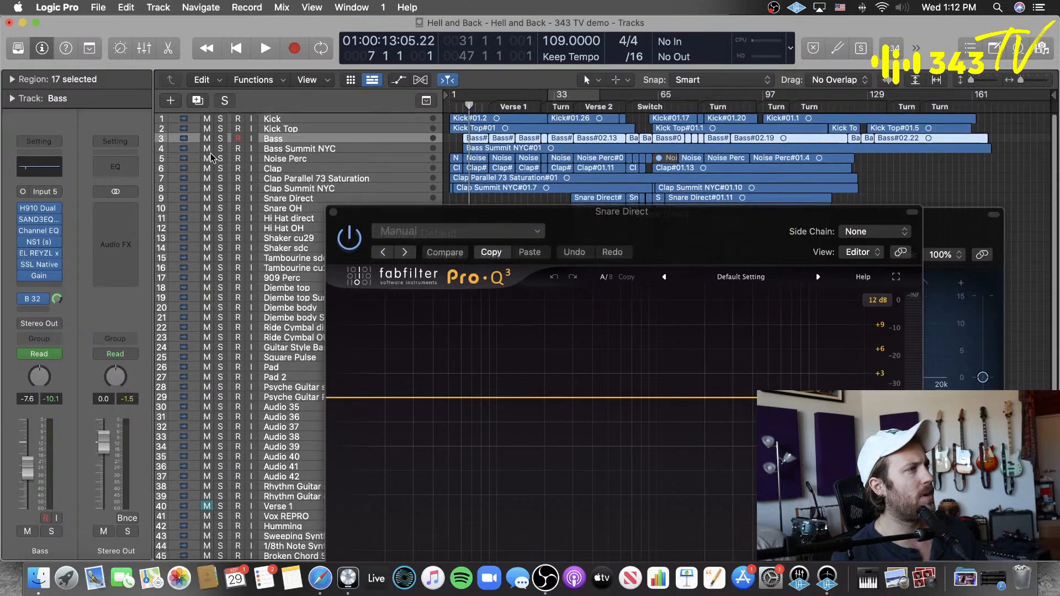
click(220, 139)
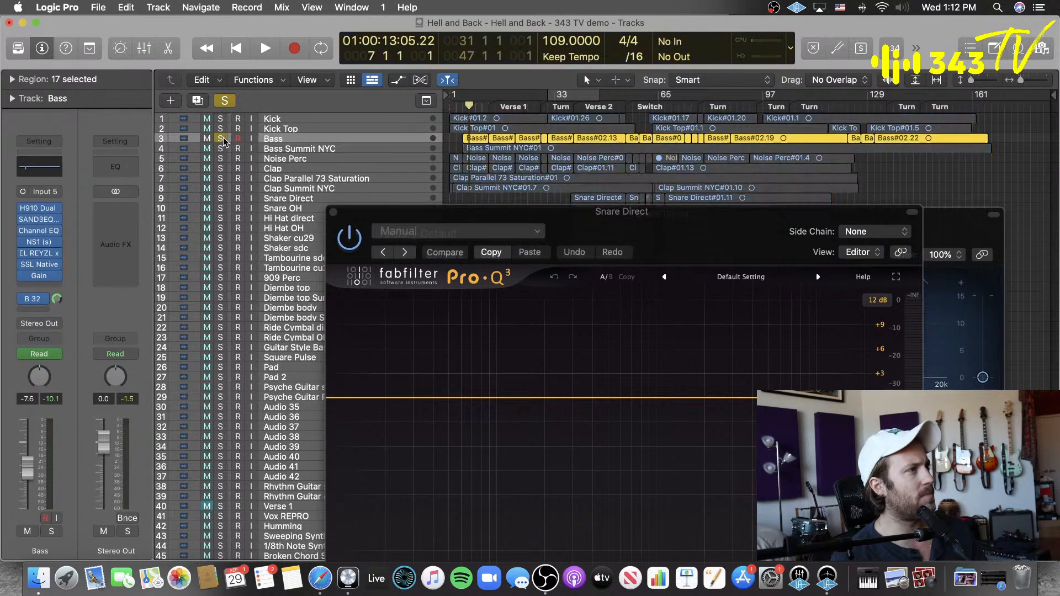
key(space)
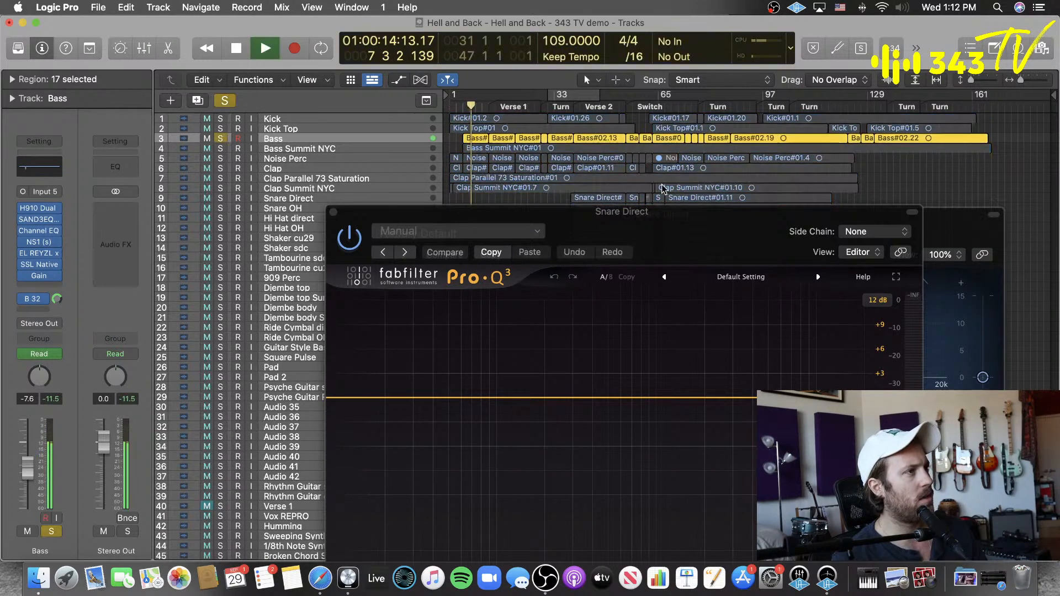
Step: Rearrange the EQ windows, add a bell band at 1297.6 Hz with Q 40 in the snare's Pro-Q 3, and stop playback
drag(674, 226, 432, 116)
drag(759, 230, 820, 173)
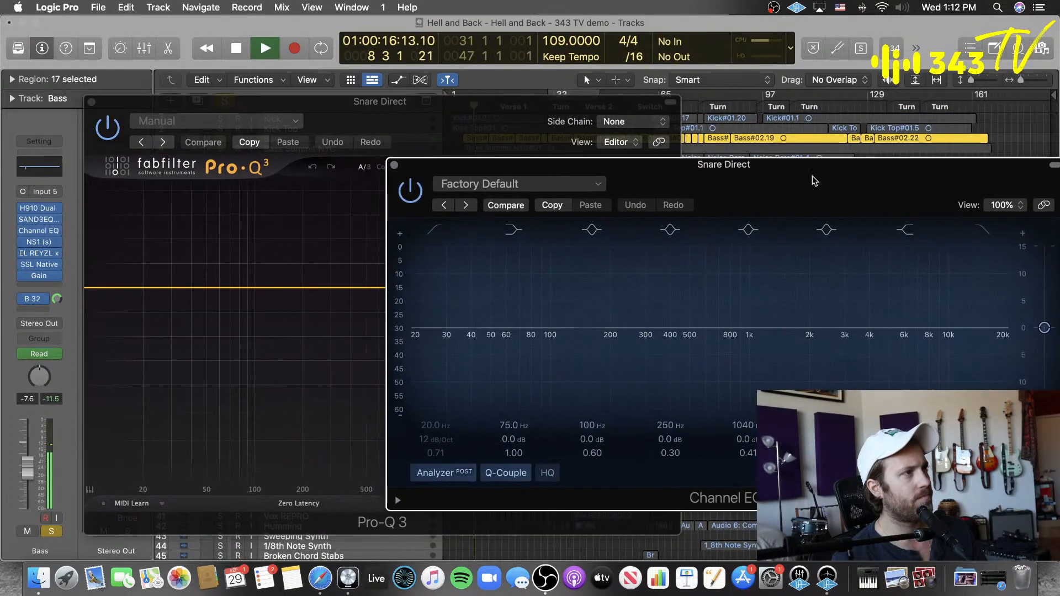
drag(464, 135, 458, 123)
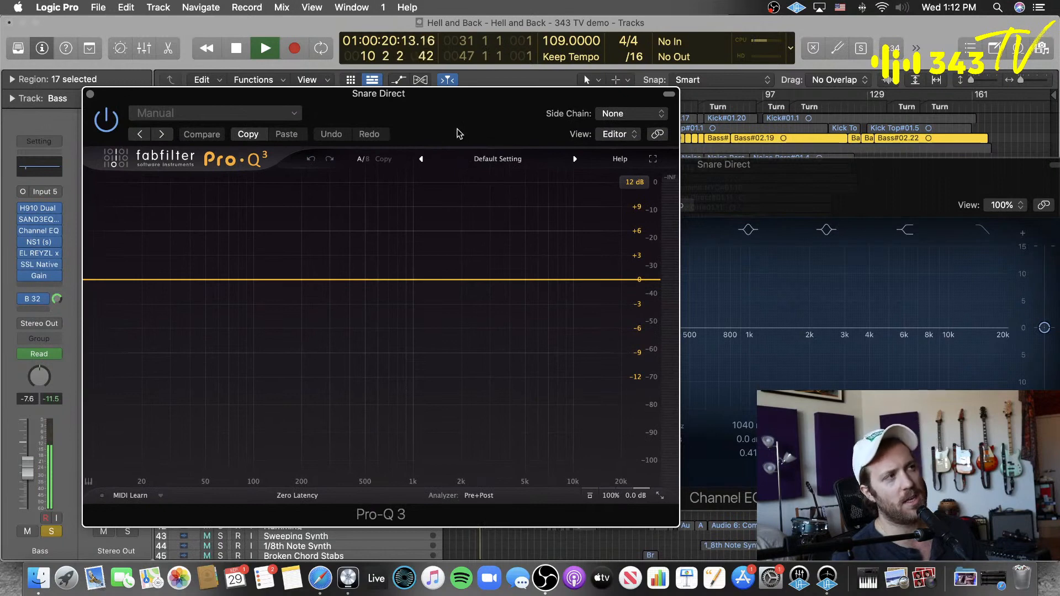
click(431, 280)
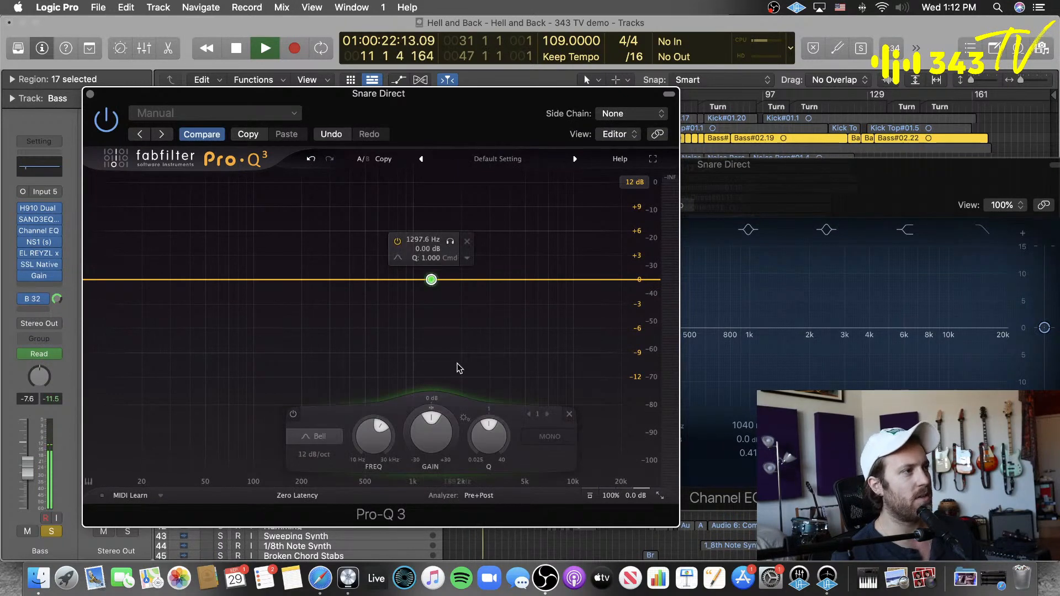
drag(489, 439, 592, 283)
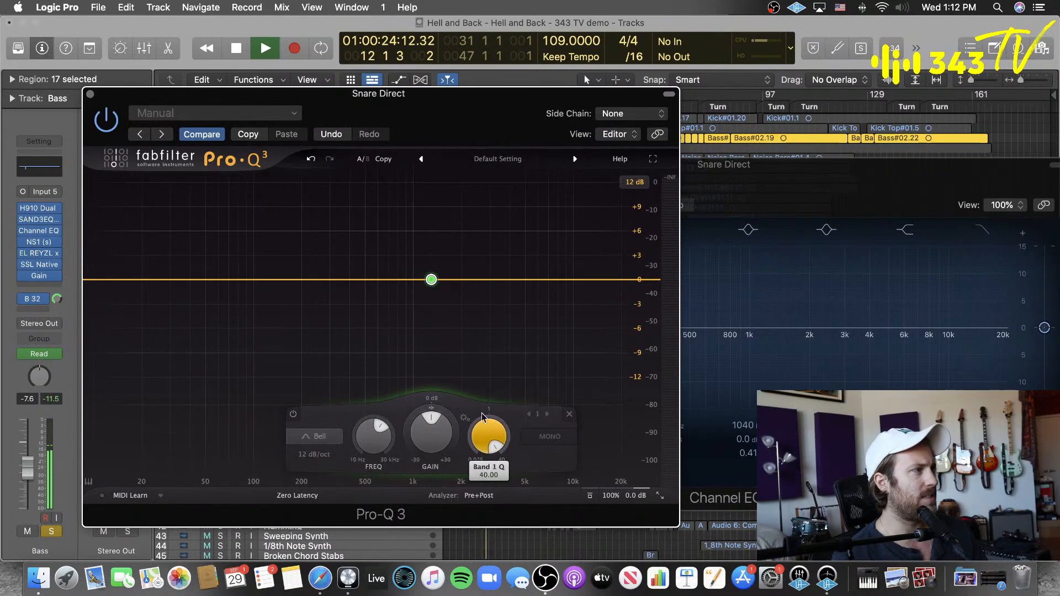
drag(427, 115, 793, 155)
key(space)
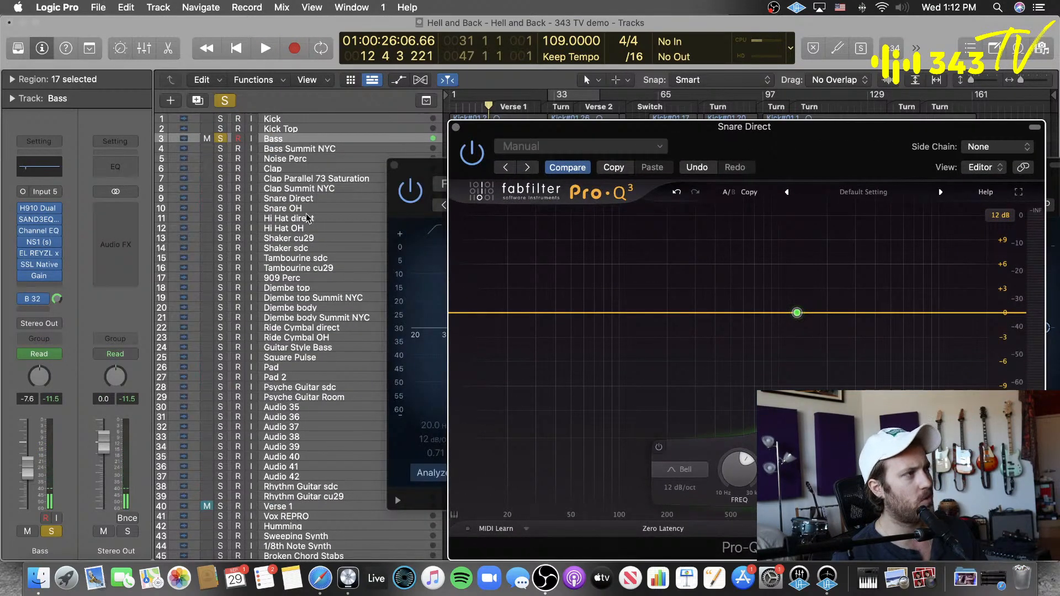
Step: Remove the Pro-Q 3 plug-in from the Snare Direct track
click(315, 200)
click(58, 286)
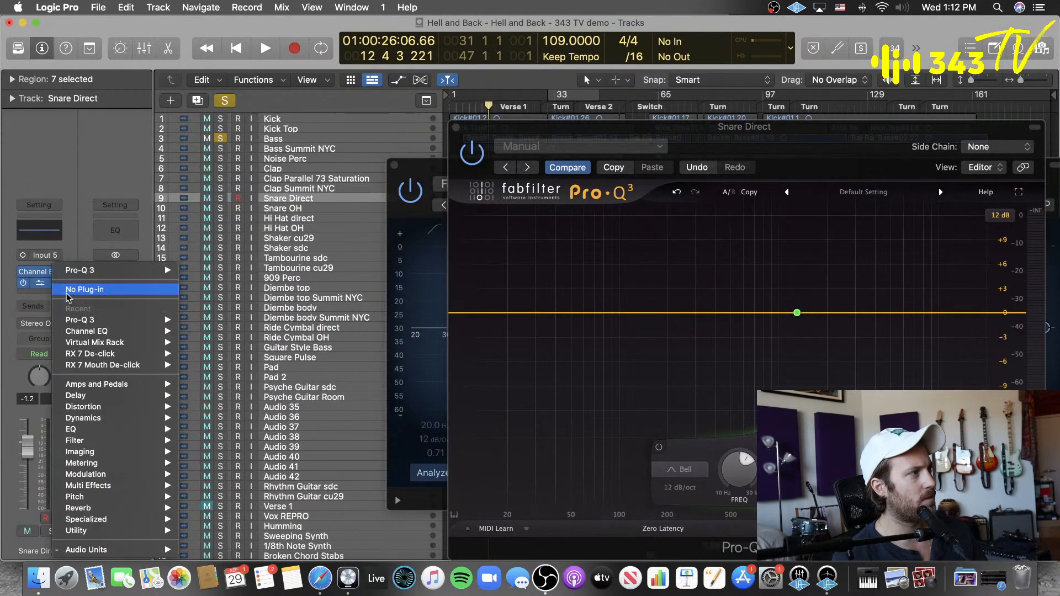
click(65, 290)
Step: Toggle the Bass solo off and on again, select the Bass track, and play from near the start of its part
click(221, 139)
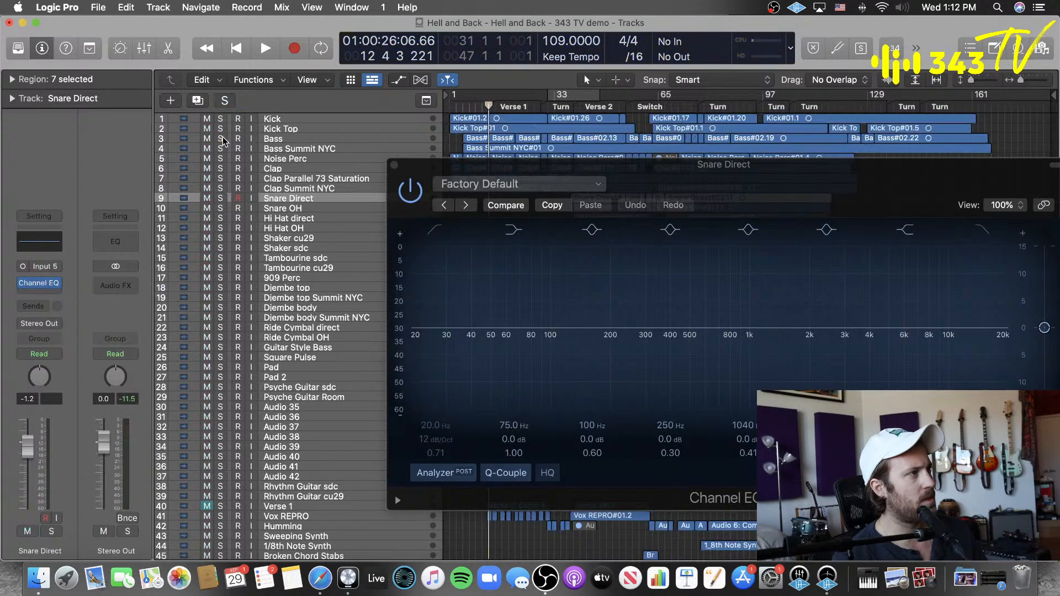
click(221, 139)
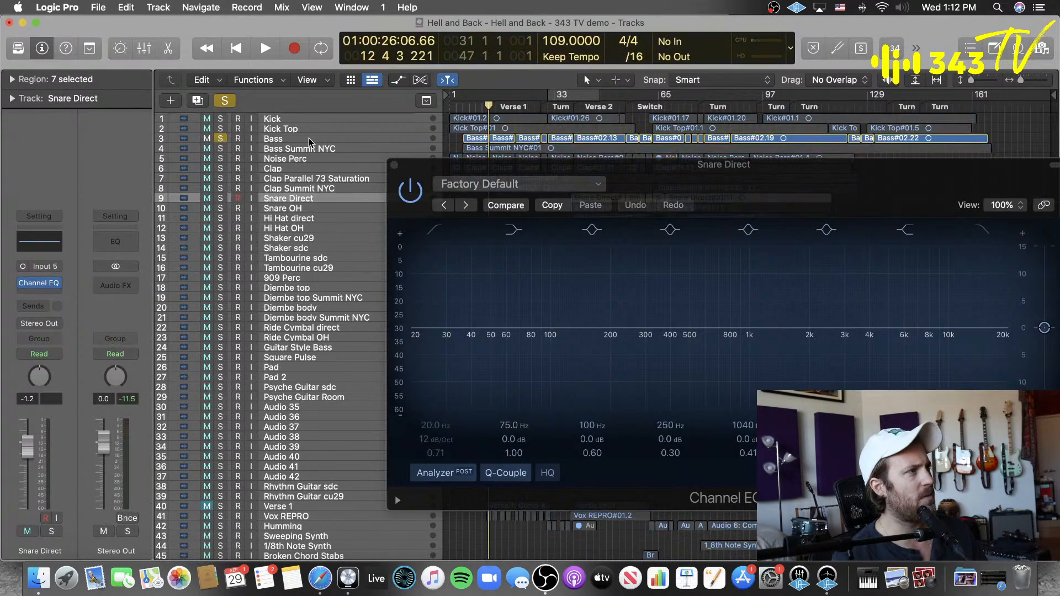
click(310, 139)
click(472, 106)
key(space)
Step: Add FabFilter Pro-Q 3 at the end of the Bass track's effects chain and close the snare's Channel EQ window
click(40, 286)
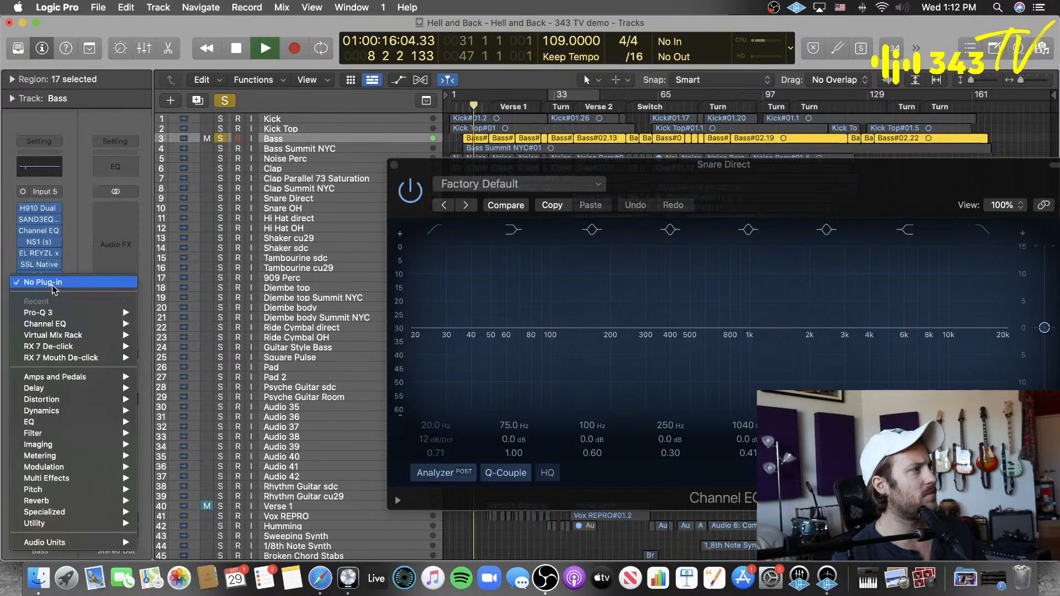
mouse_move(110, 312)
click(155, 313)
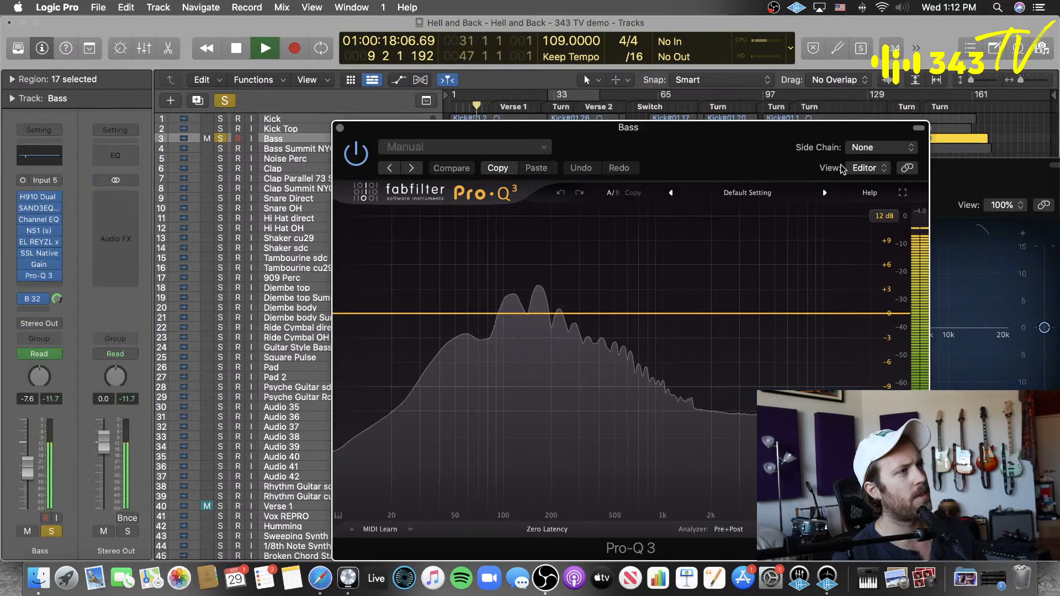
click(434, 165)
click(394, 164)
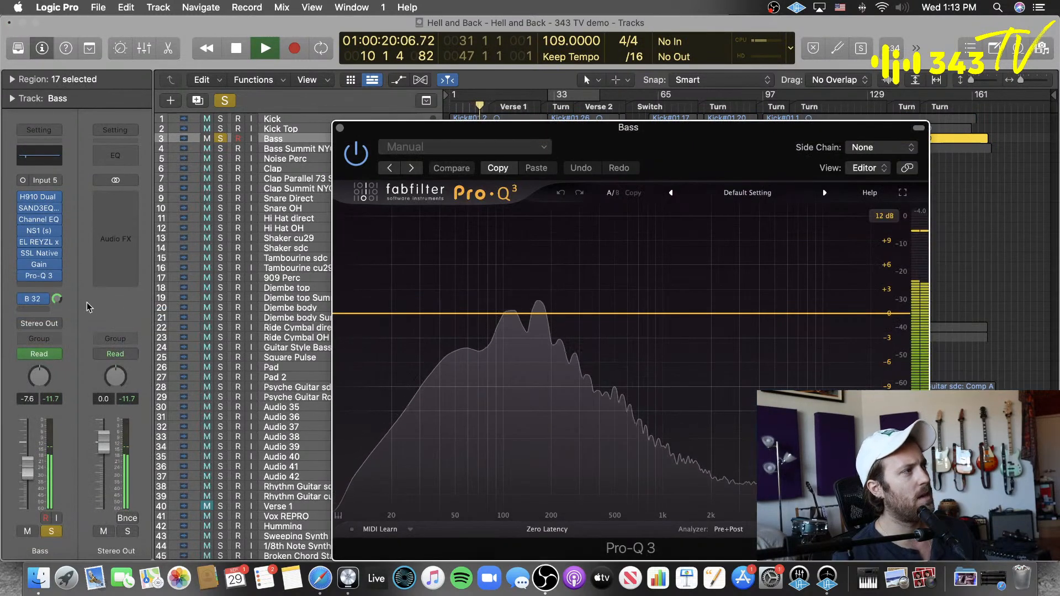
Step: Open the Bass track's existing Channel EQ, switch off its 60 Hz cut band, and stop playback
click(56, 287)
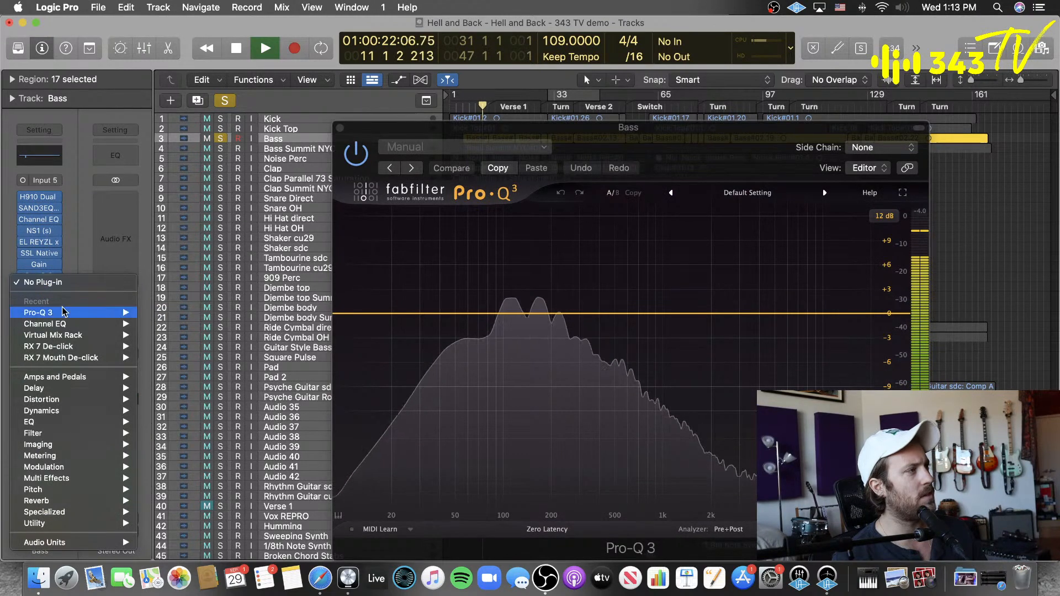
click(92, 254)
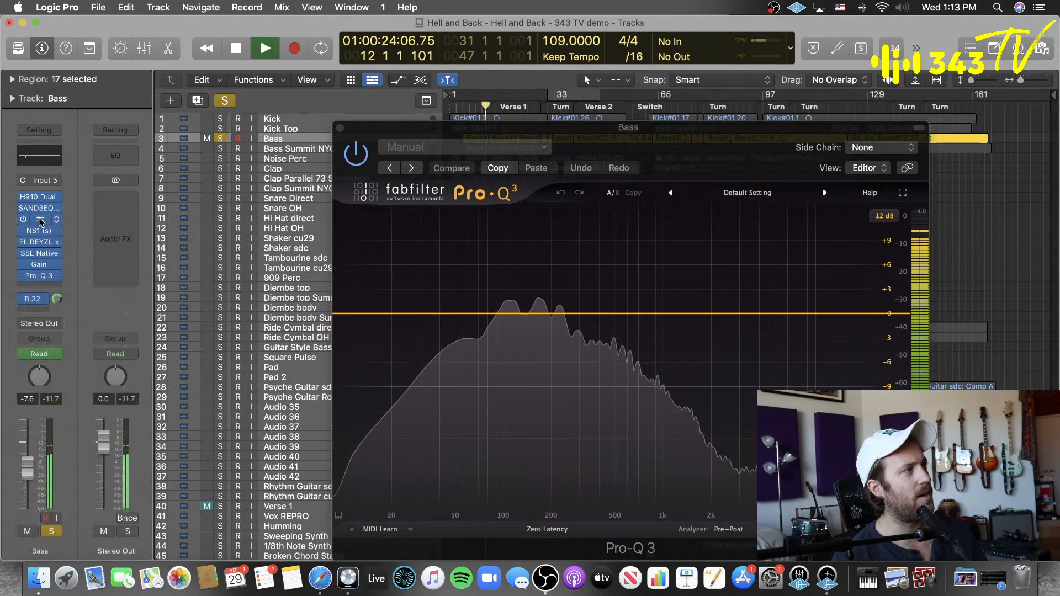
click(39, 219)
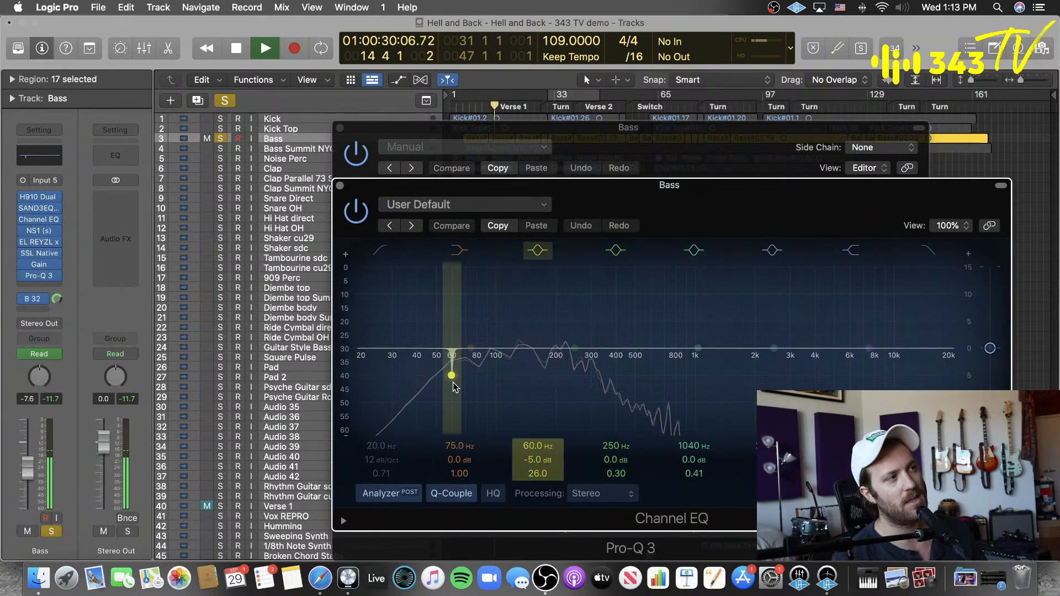
click(543, 251)
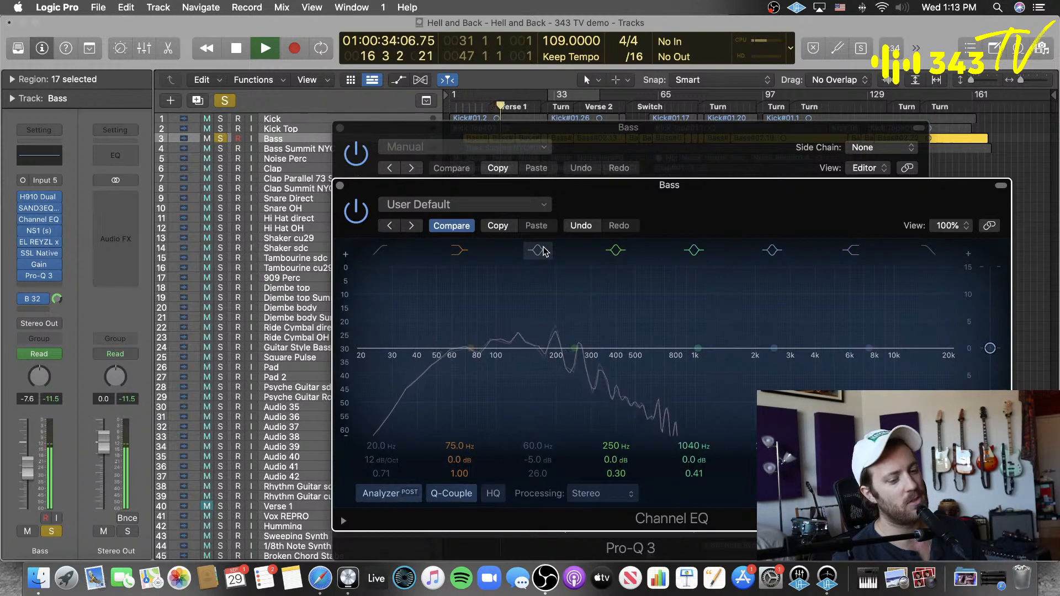
key(space)
Step: Move the Bass EQ windows aside and add a second, stereo Channel EQ after Pro-Q 3 on the Bass track
drag(657, 201, 613, 419)
drag(679, 141, 573, 104)
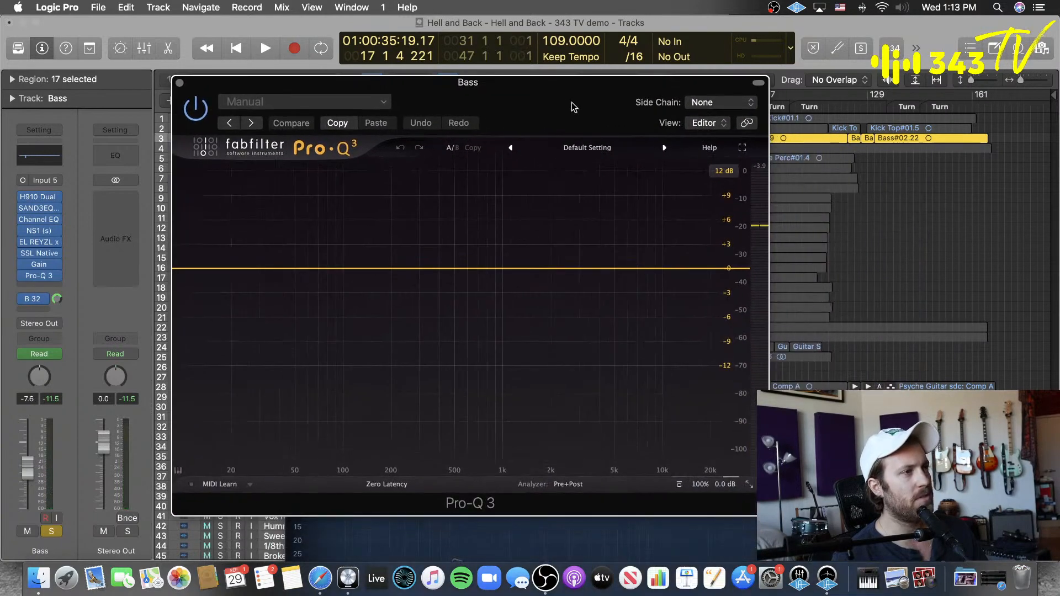
click(40, 287)
mouse_move(94, 325)
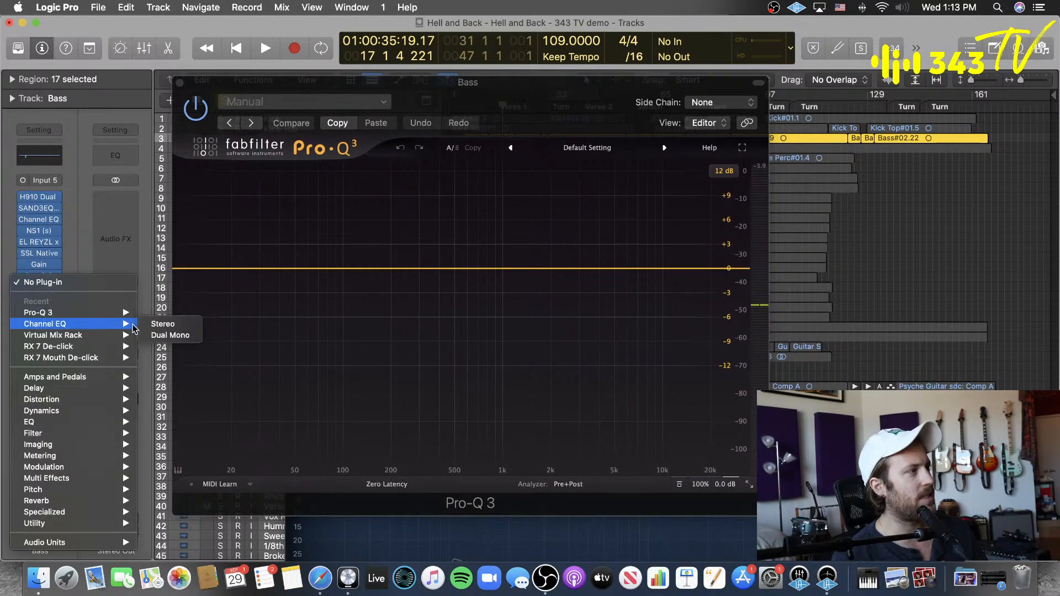
click(166, 324)
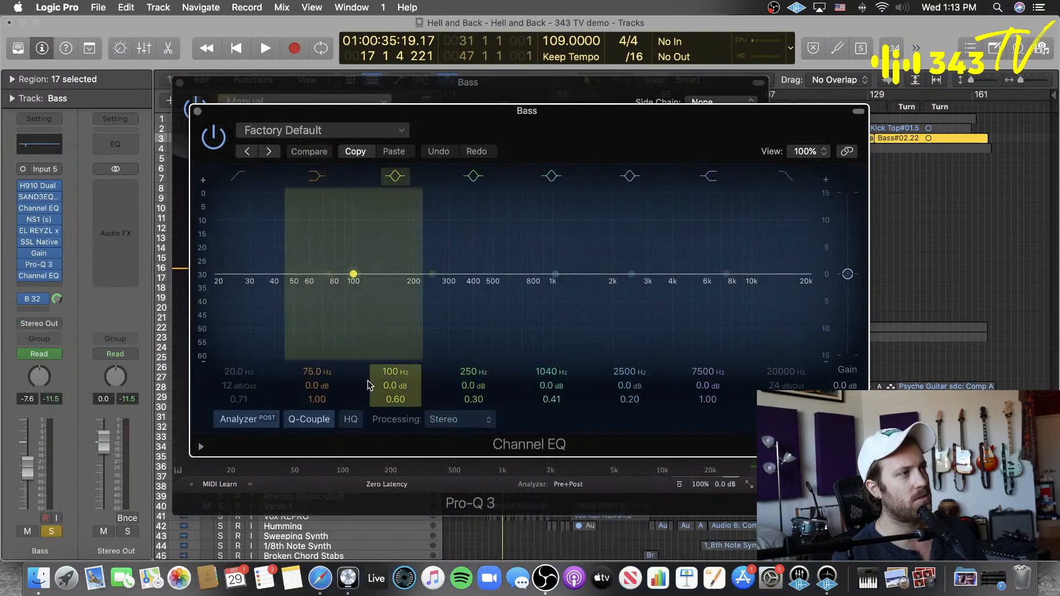
Step: Set the new Bass Channel EQ's 100 Hz bell band to 161 Hz, followed by 162 Hz
text(16)
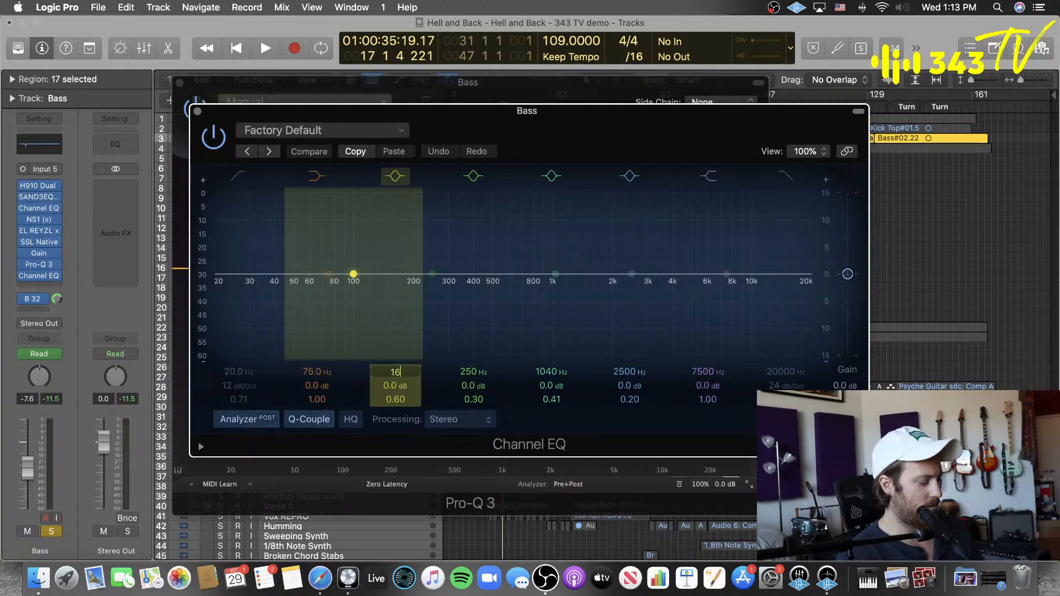
text(1)
key(Return)
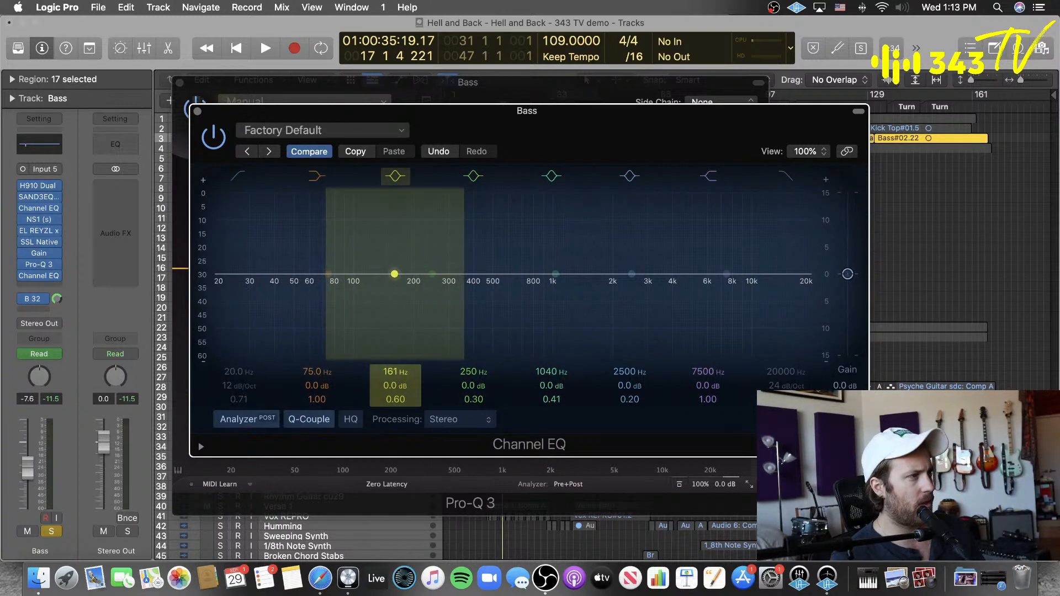
double_click(399, 371)
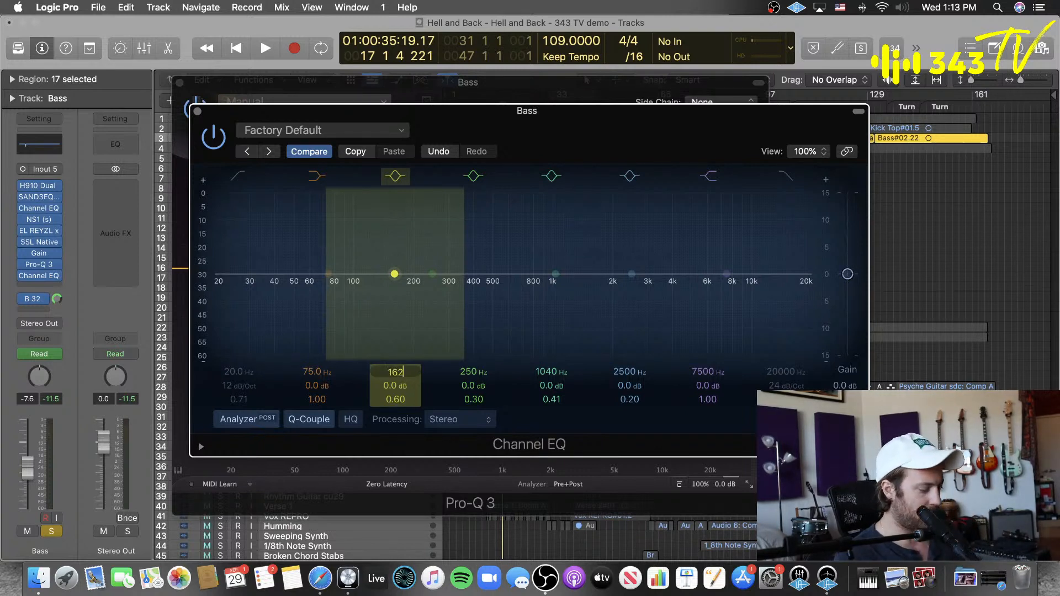
key(Return)
Step: Set the yellow bell band's frequency in the new Bass Channel EQ to 382 Hz
drag(398, 373, 398, 296)
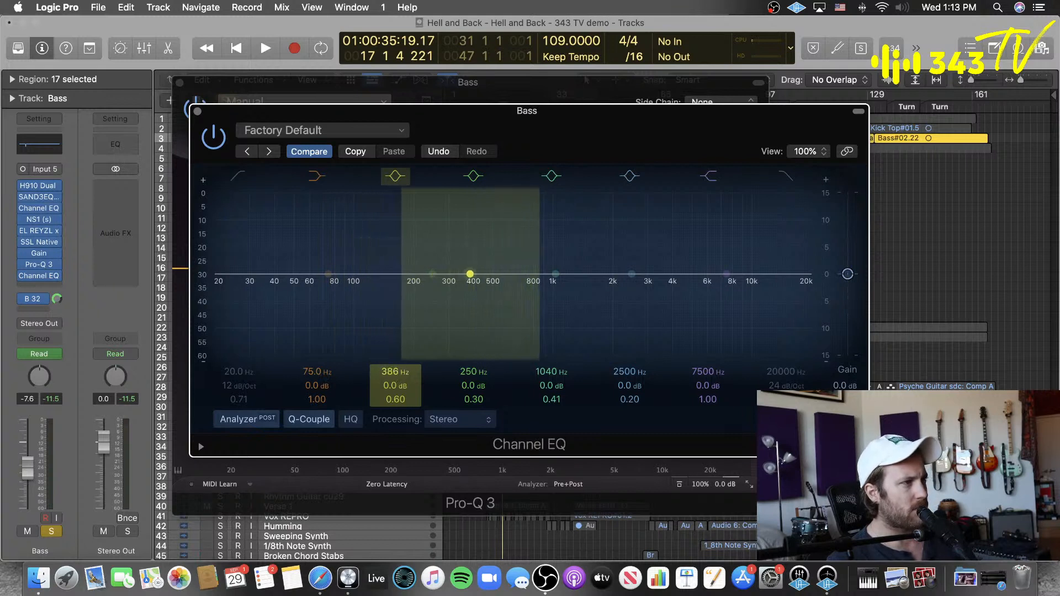
double_click(394, 372)
text(3)
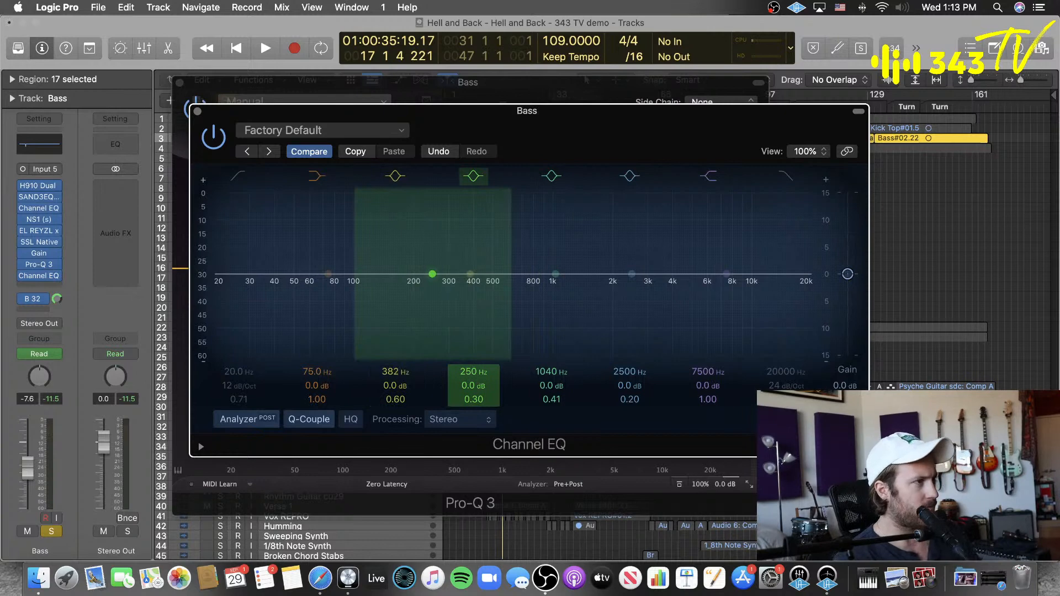
click(391, 384)
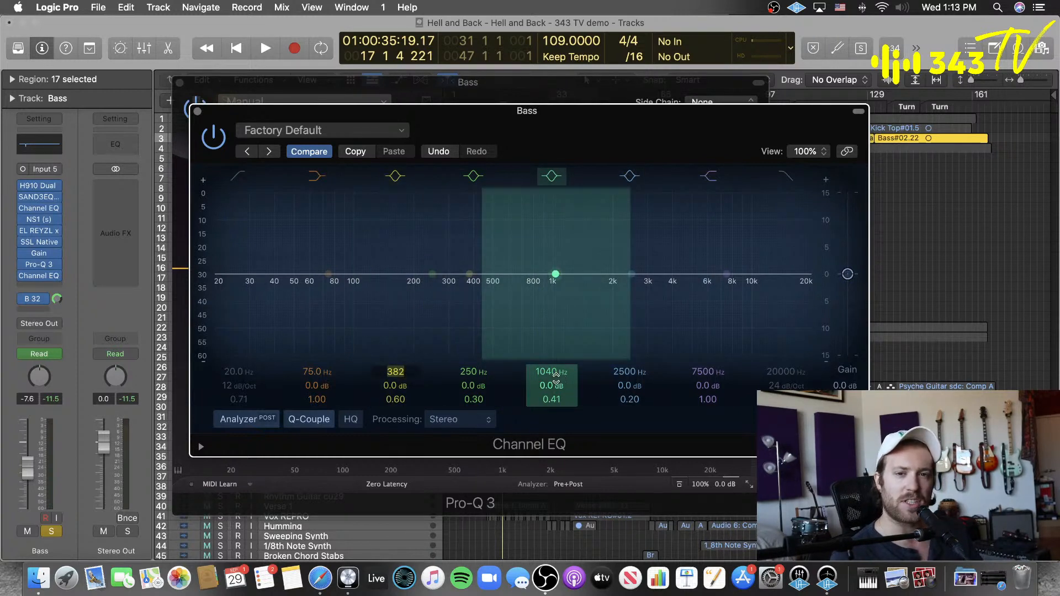
Step: Set the yellow bell band's frequency in the new Bass Channel EQ to 380 Hz
text(3)
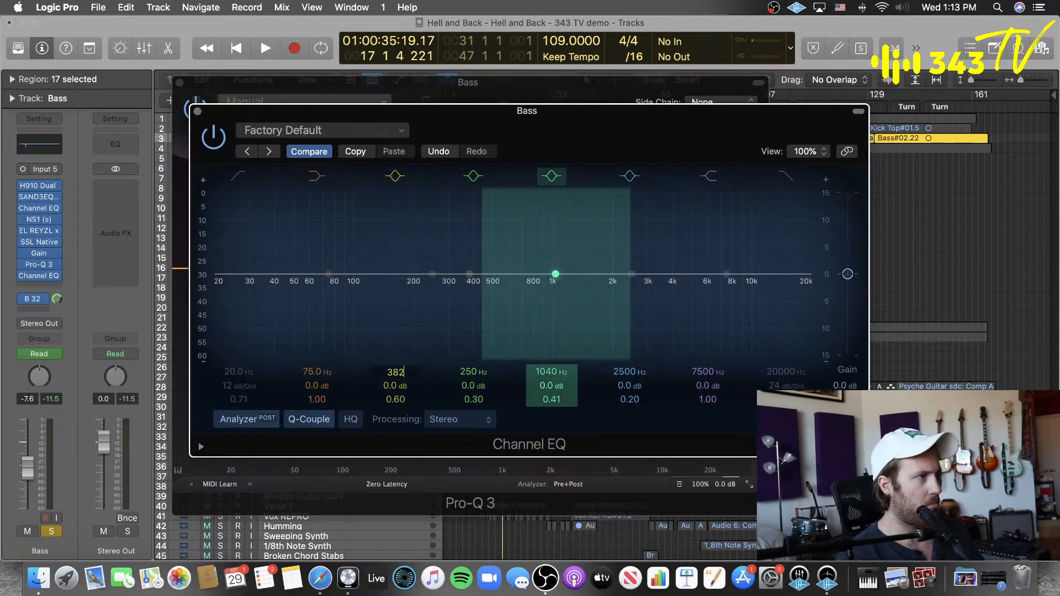
key(Return)
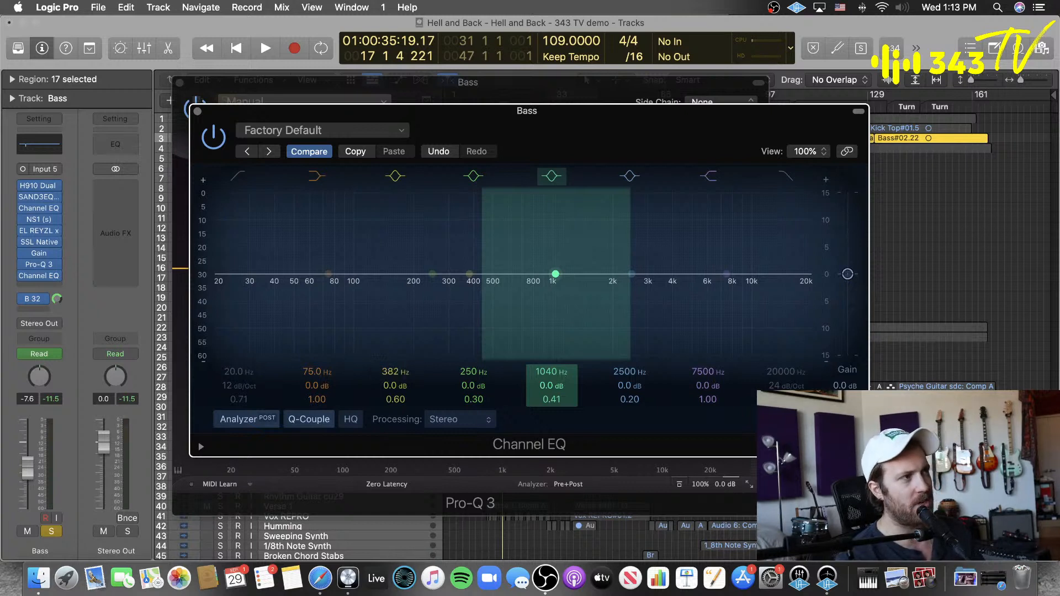
drag(395, 371, 395, 373)
double_click(400, 371)
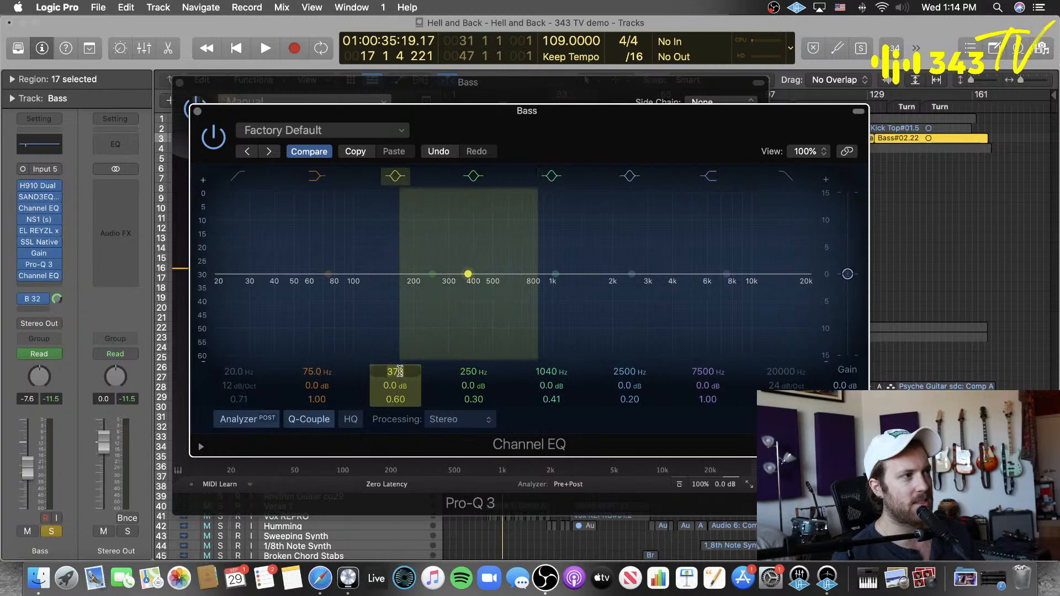
text(380)
key(Return)
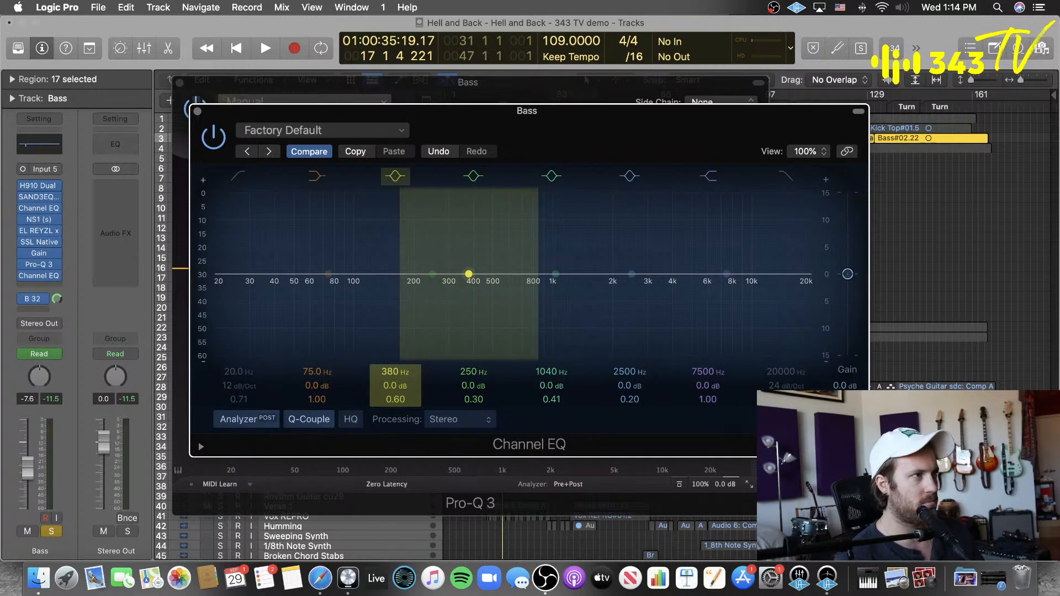
Step: Move the Channel EQ window aside and place Pro-Q 3's narrow bell band at about 625 Hz with a gain of about +2.17 dB
drag(550, 127, 888, 126)
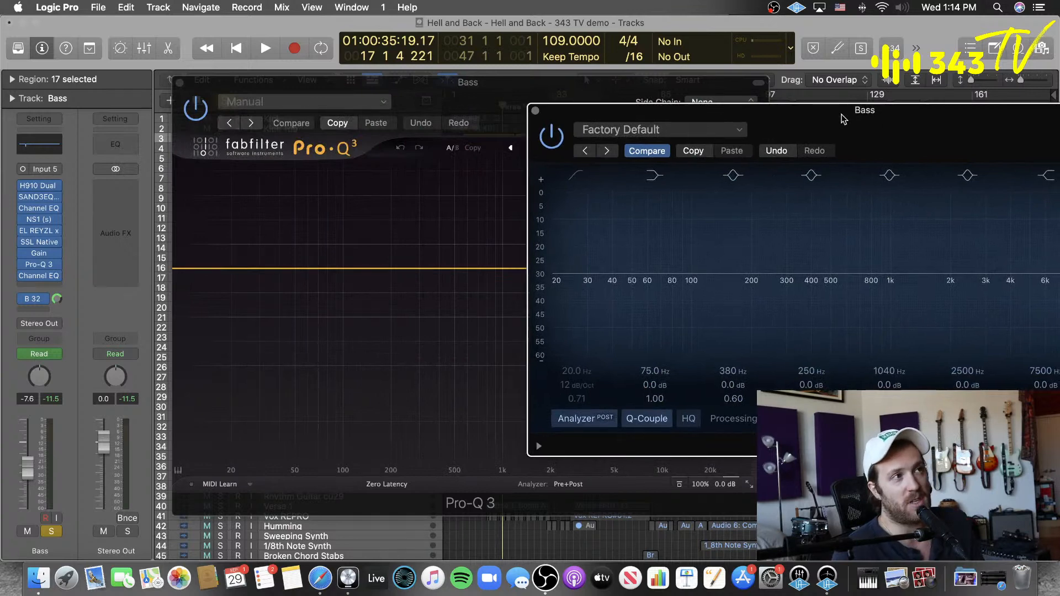
drag(818, 112, 773, 128)
drag(870, 145, 931, 160)
click(367, 266)
double_click(365, 267)
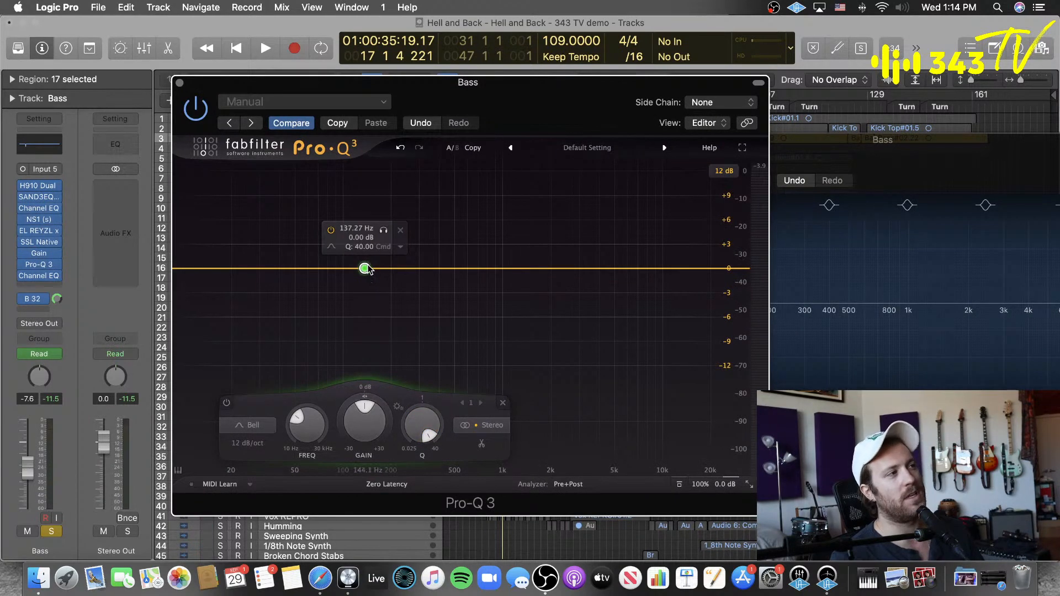
click(357, 228)
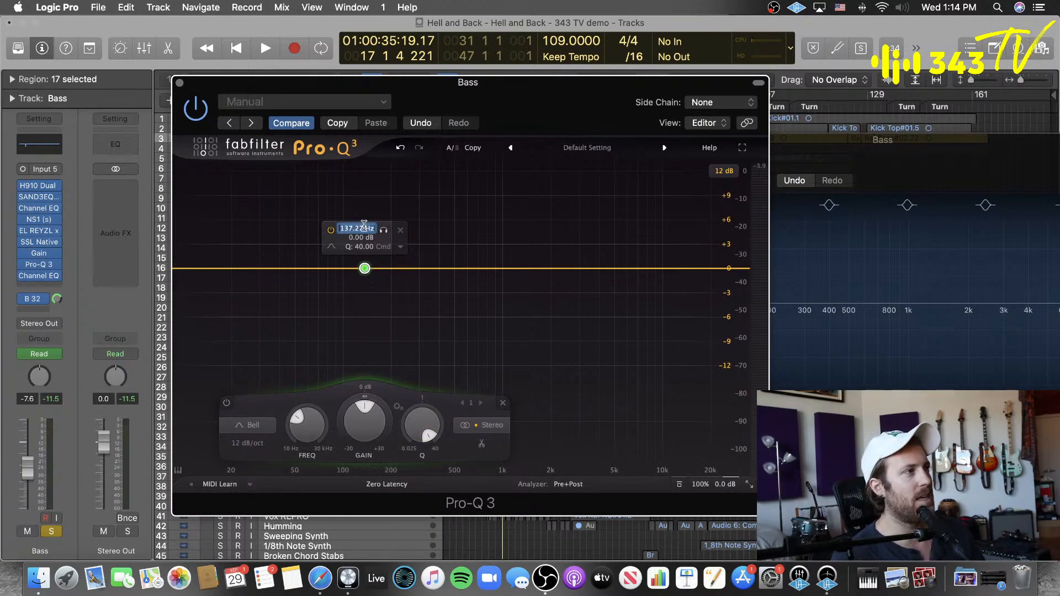
double_click(361, 228)
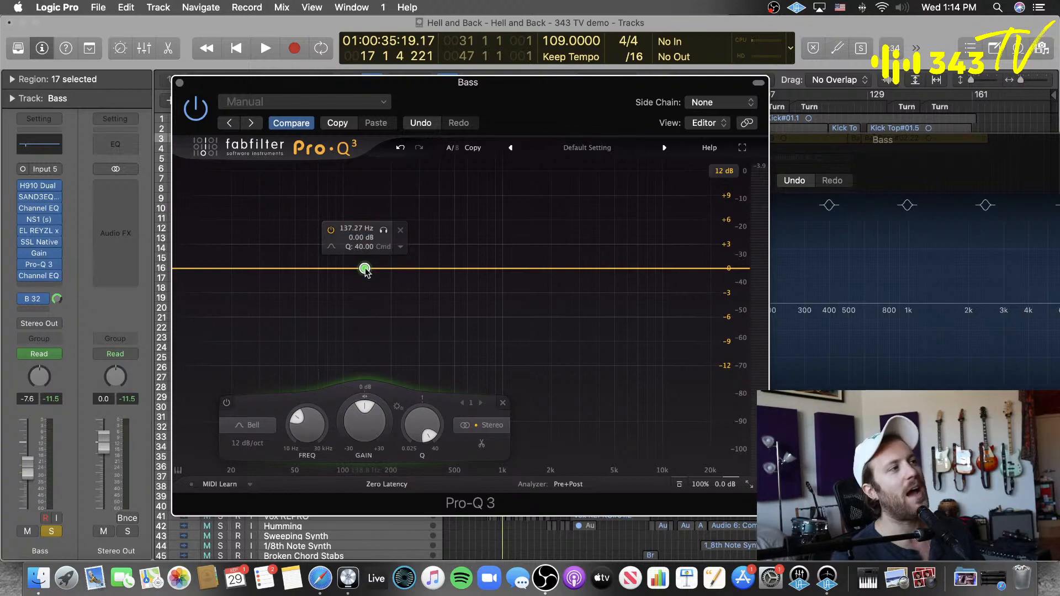
drag(365, 268, 472, 254)
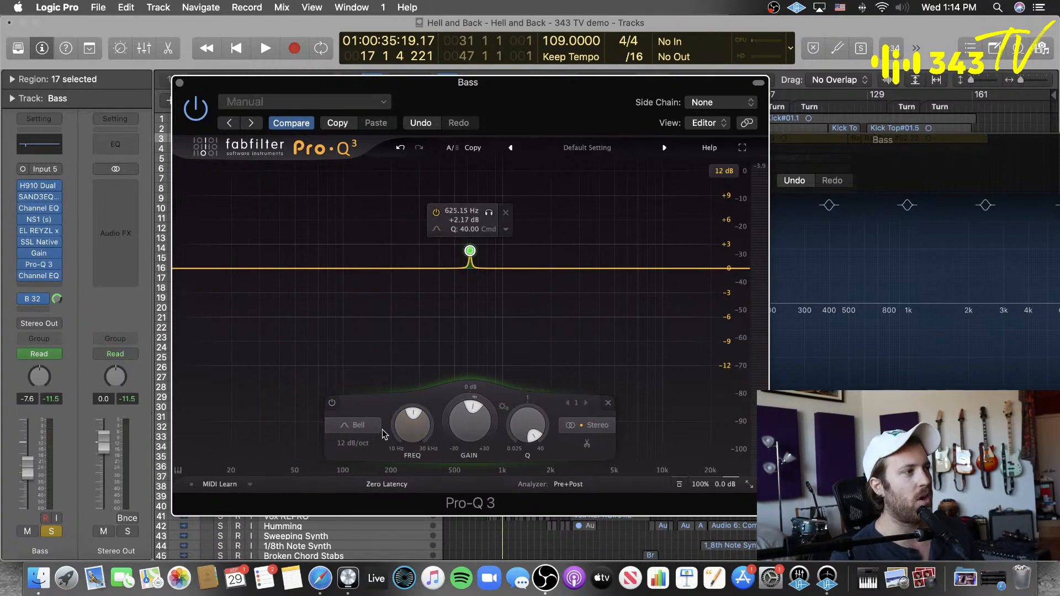
Step: Switch to Safari and search Google for "frequency note chart"
click(319, 581)
click(625, 49)
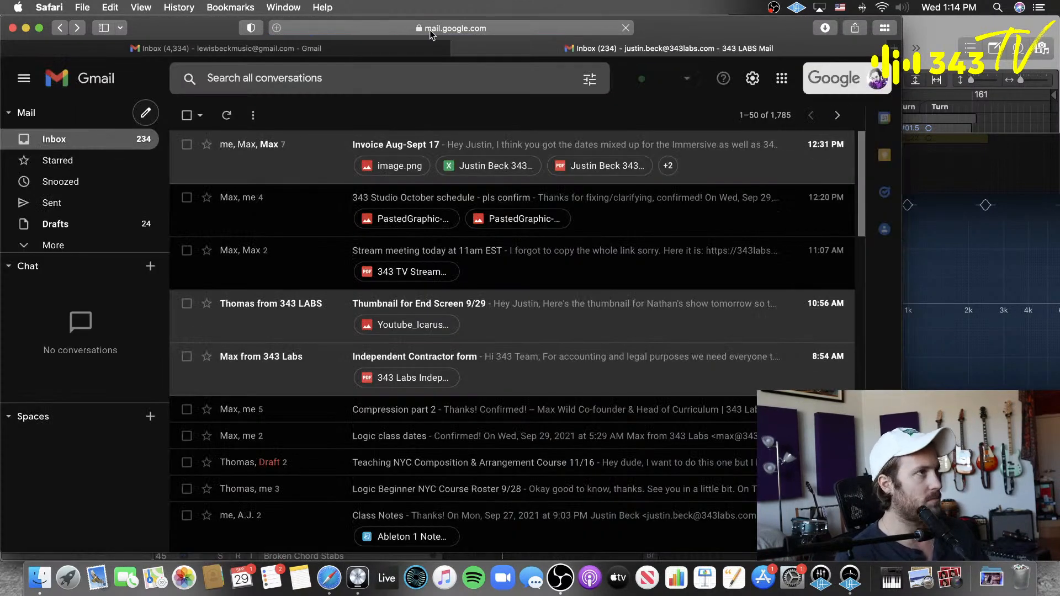
click(580, 29)
text(freq)
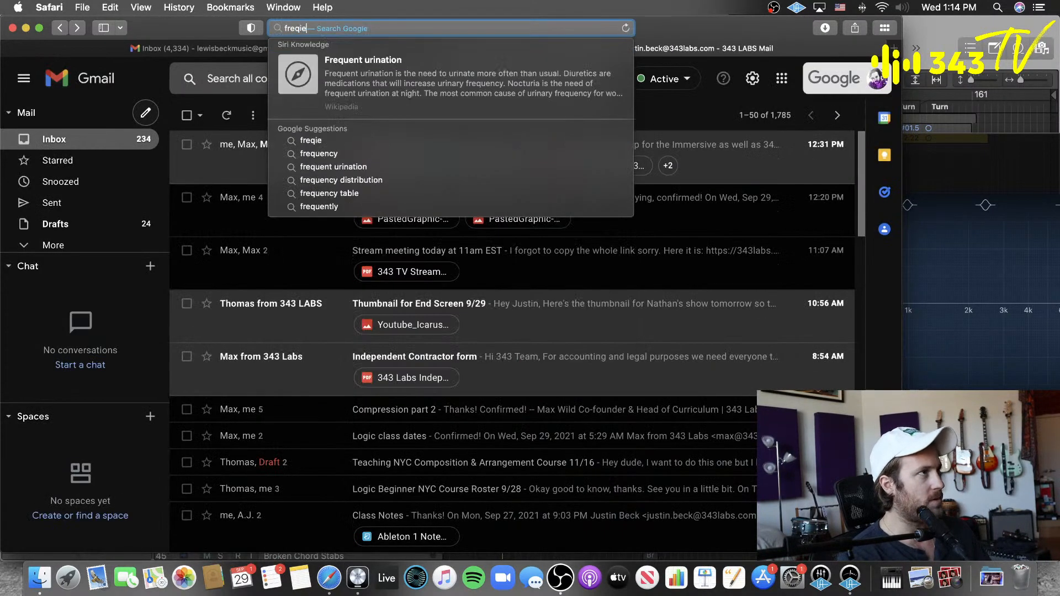
key(BackSpace)
text(q)
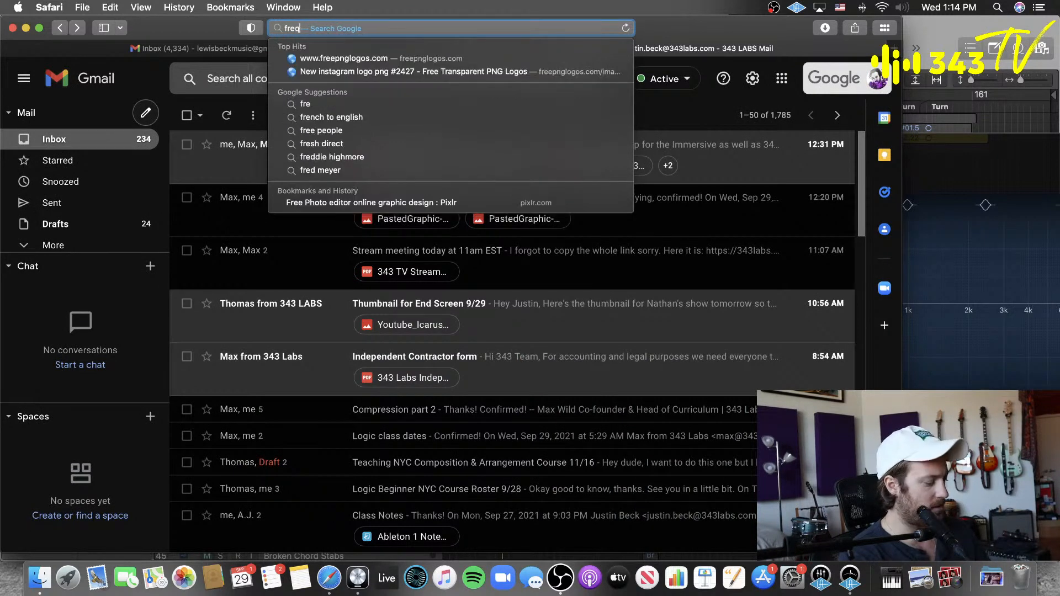
text(uency note chart)
key(Return)
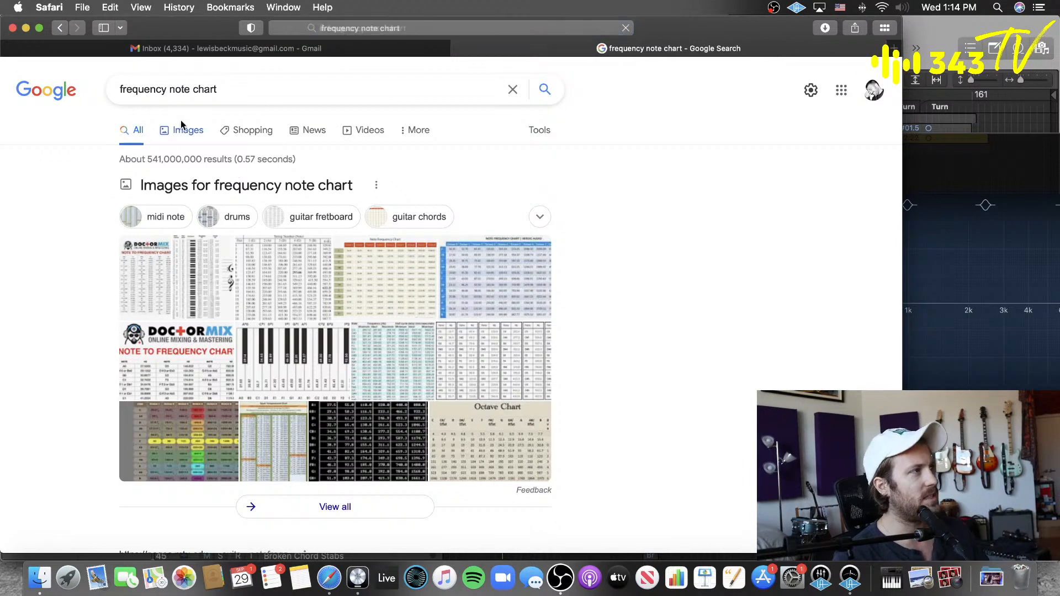
Step: Examine the Doctor Mix note-to-frequency chart and the ResearchGate guitar fretboard frequency table among the image results, then close the preview
click(183, 127)
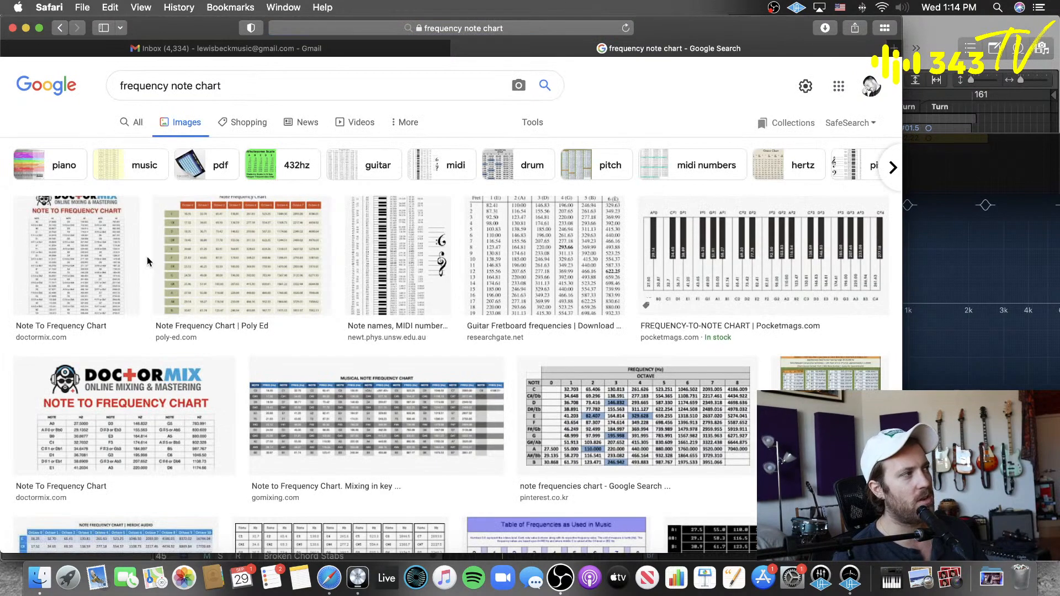
click(133, 261)
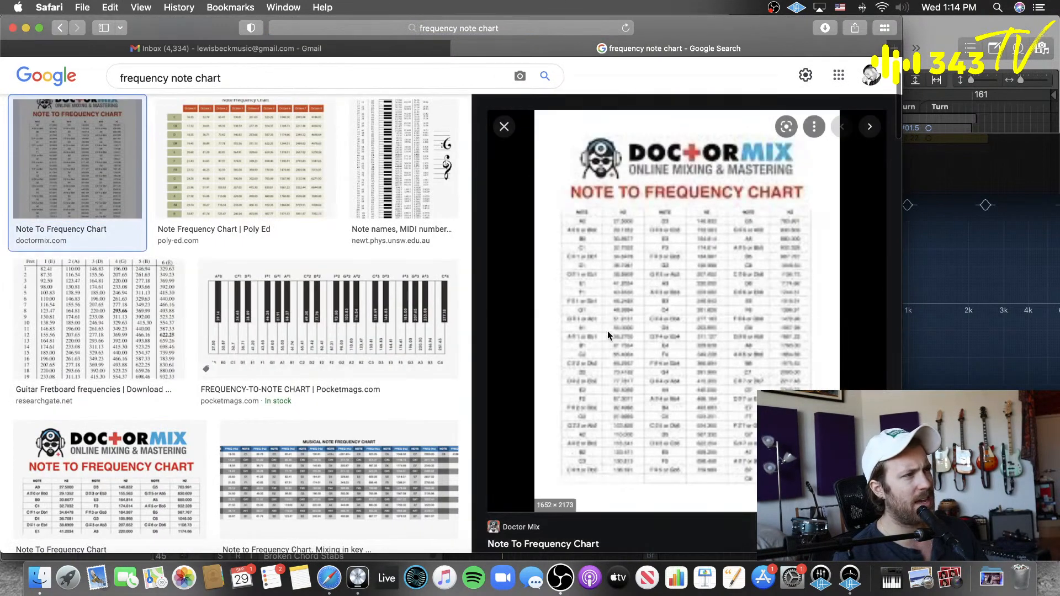
click(138, 309)
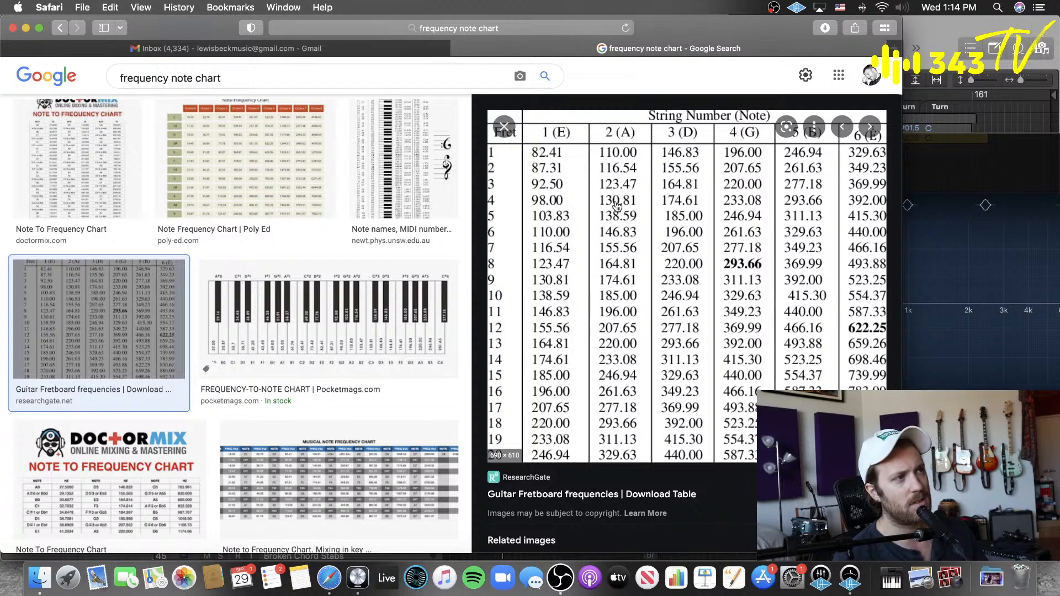
scroll(617, 205, down, 2)
scroll(617, 205, up, 2)
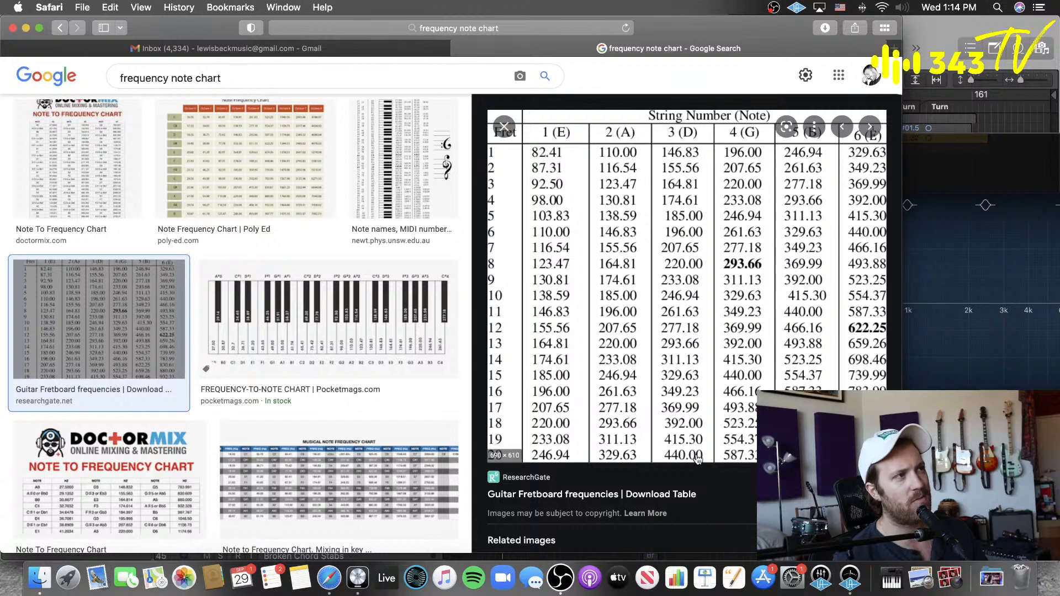
click(504, 128)
Step: Back in Logic Pro, reshape Pro-Q 3's bell band into a broad cut at about 1540 Hz, -2.5 dB, with Q about 1.1
click(932, 35)
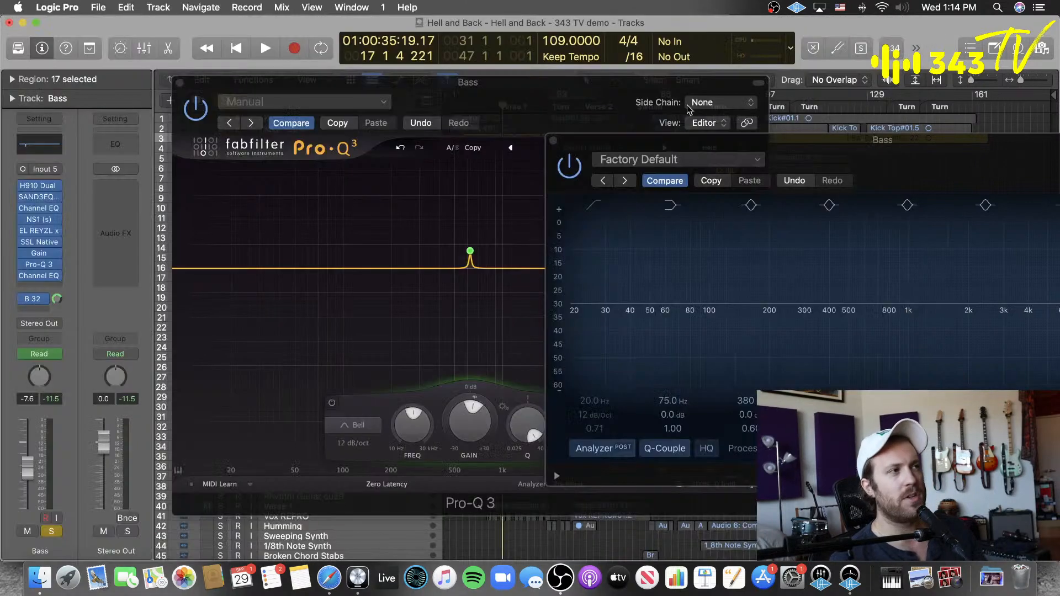
click(518, 83)
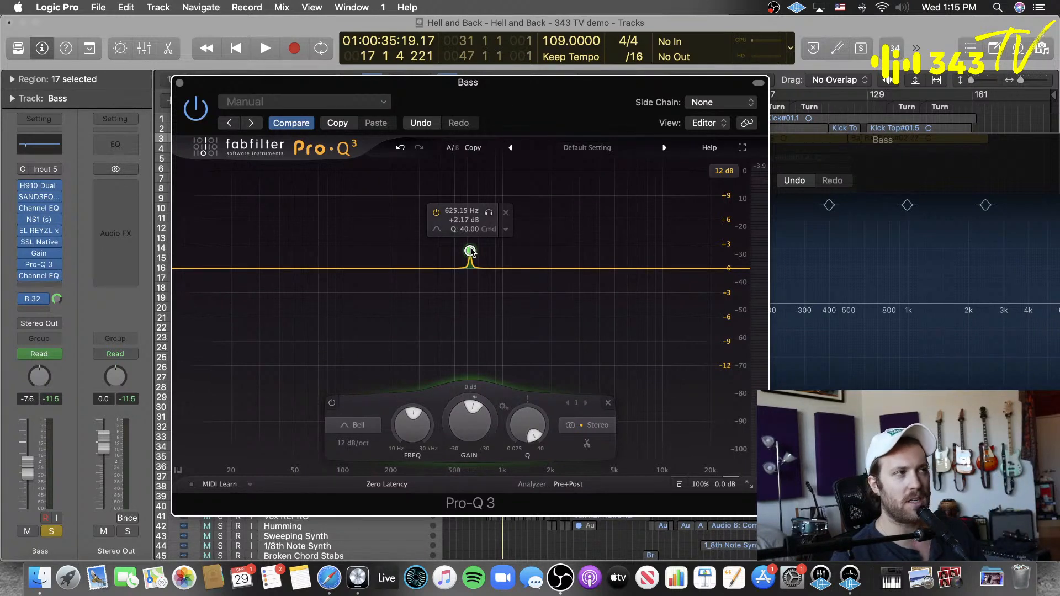
drag(469, 251, 421, 302)
drag(892, 152, 698, 142)
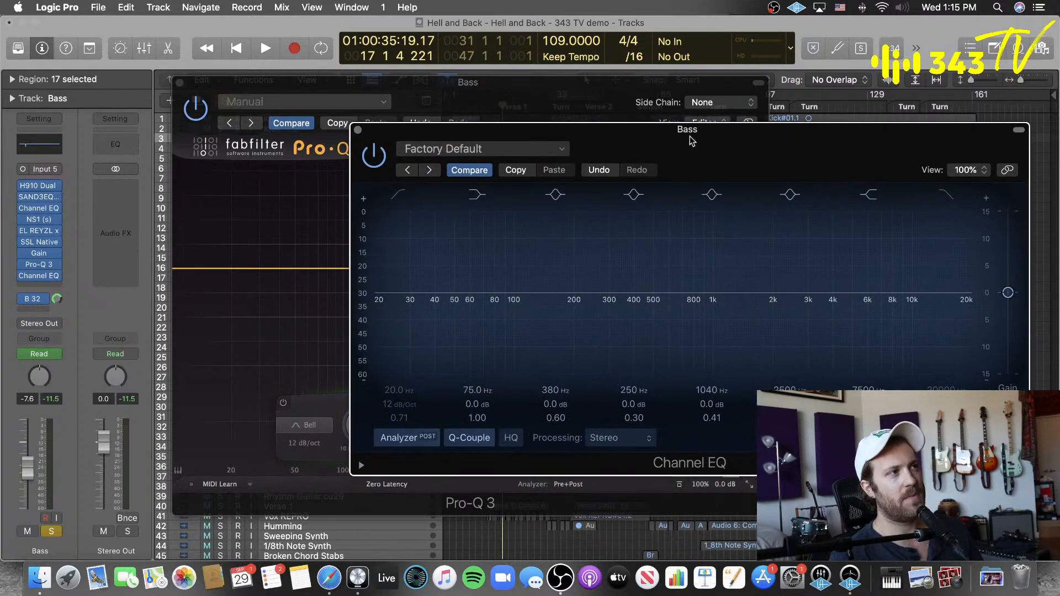
click(576, 93)
drag(479, 427, 468, 485)
drag(478, 285, 534, 289)
Step: Pull the 2500 Hz bell band in the Bass Channel EQ into a broad cut at 4140 Hz
click(808, 162)
drag(794, 295, 821, 316)
drag(790, 418, 790, 410)
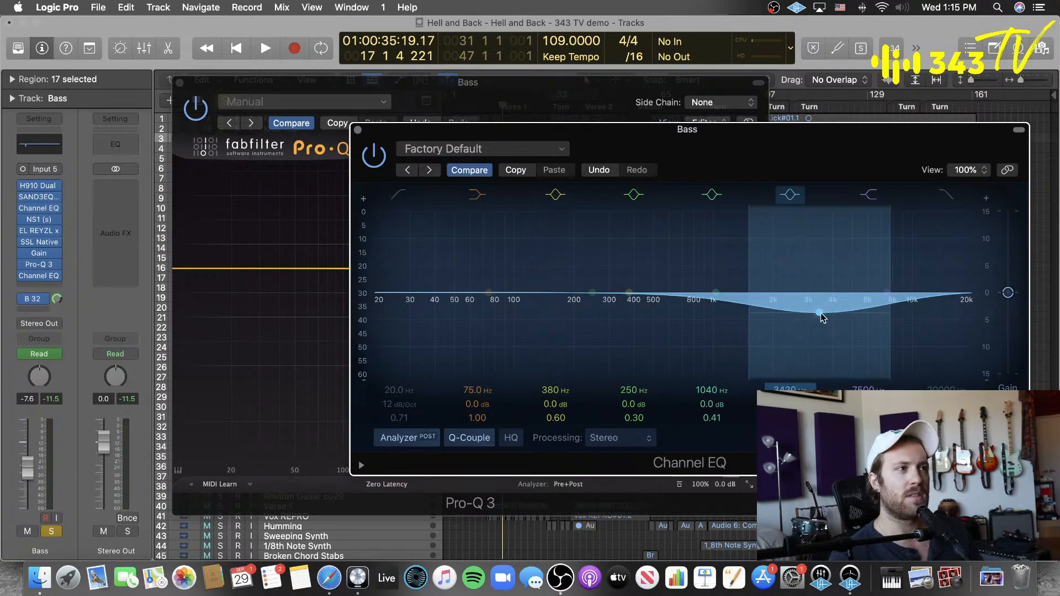
drag(821, 313, 837, 313)
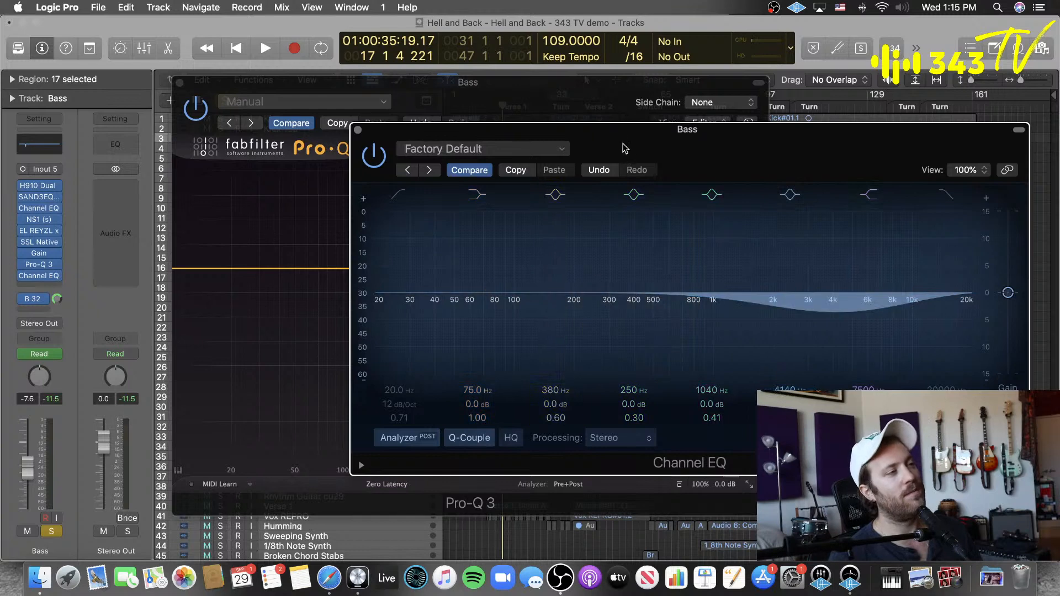
Step: Arrange the Pro-Q 3 and Channel EQ windows side by side to compare their curves, and close the Channel EQ window
drag(587, 110, 479, 111)
click(816, 161)
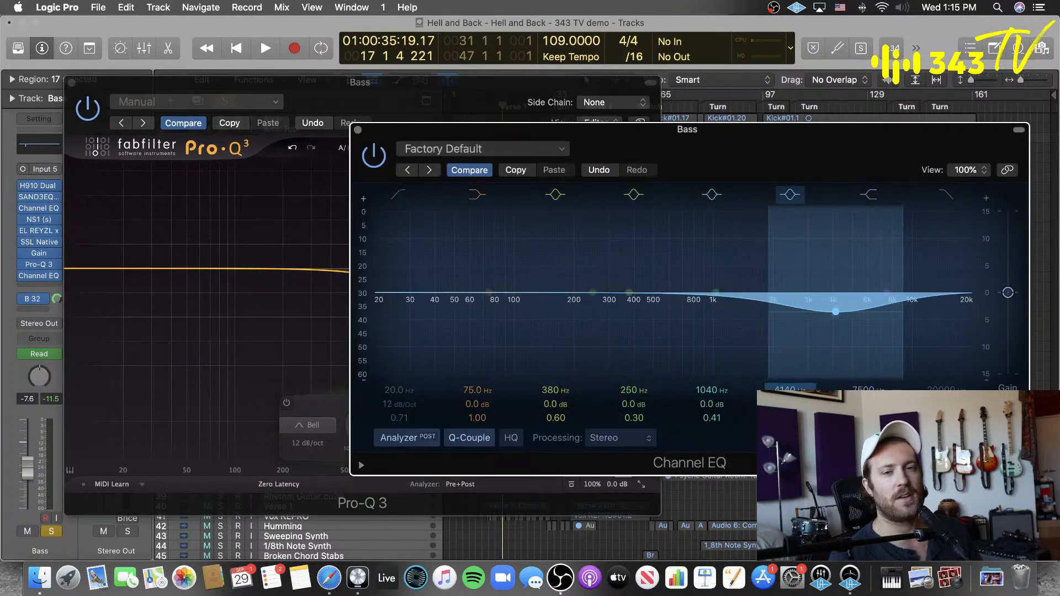
drag(663, 147, 689, 161)
drag(485, 103, 407, 56)
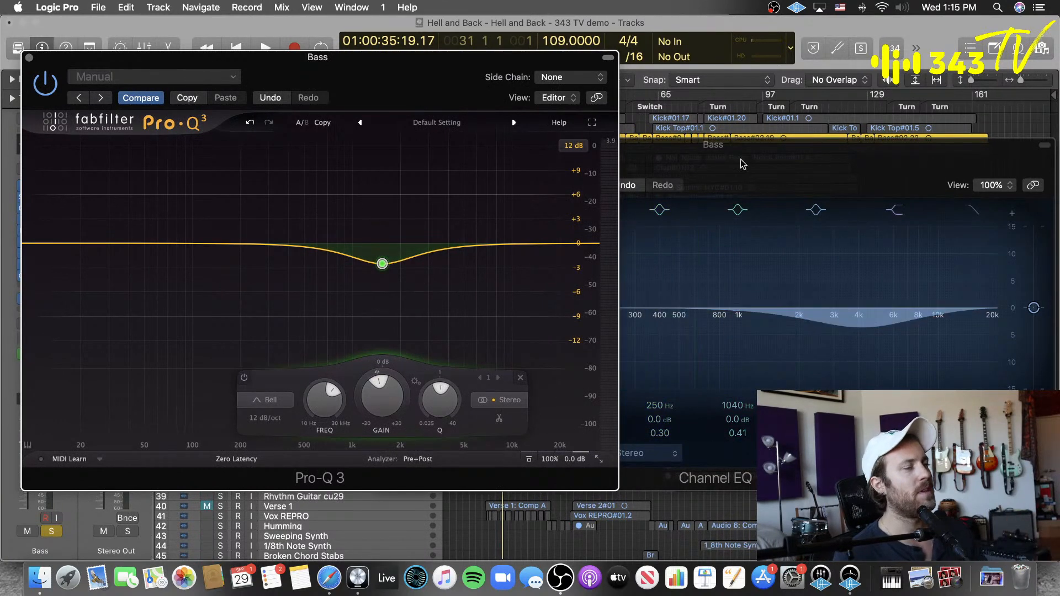
click(717, 164)
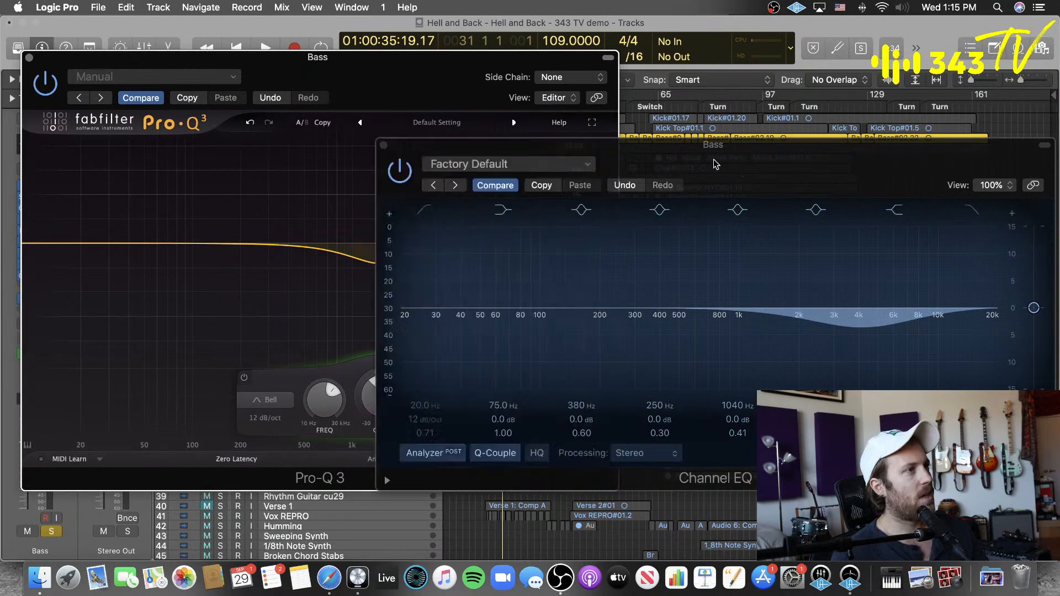
click(383, 146)
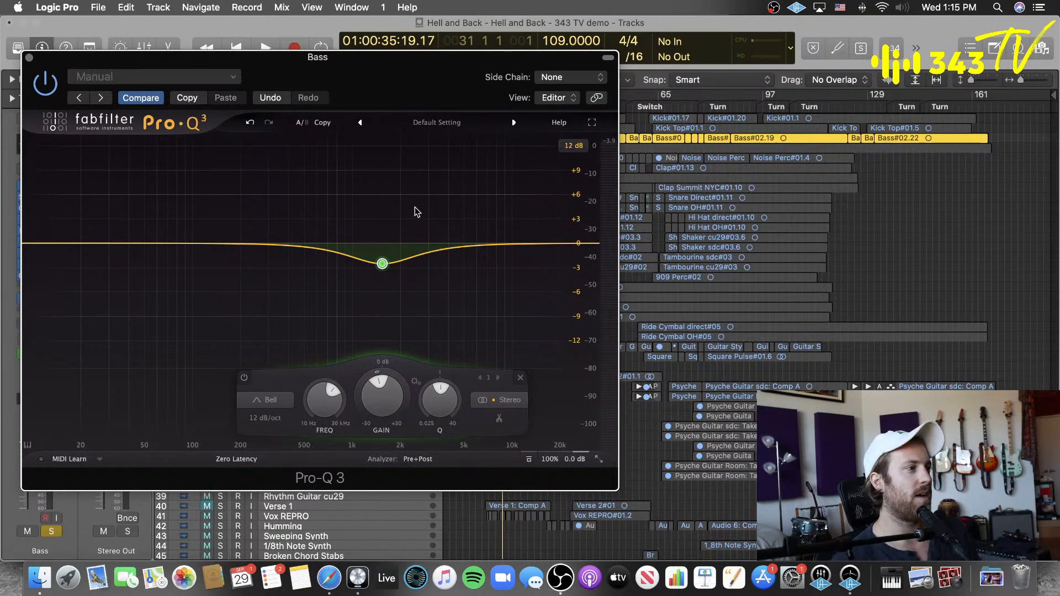
Step: Switch to Ableton Live and add EQ Eight from the EQ & Filters audio effects to the 1 MIDI track
click(383, 582)
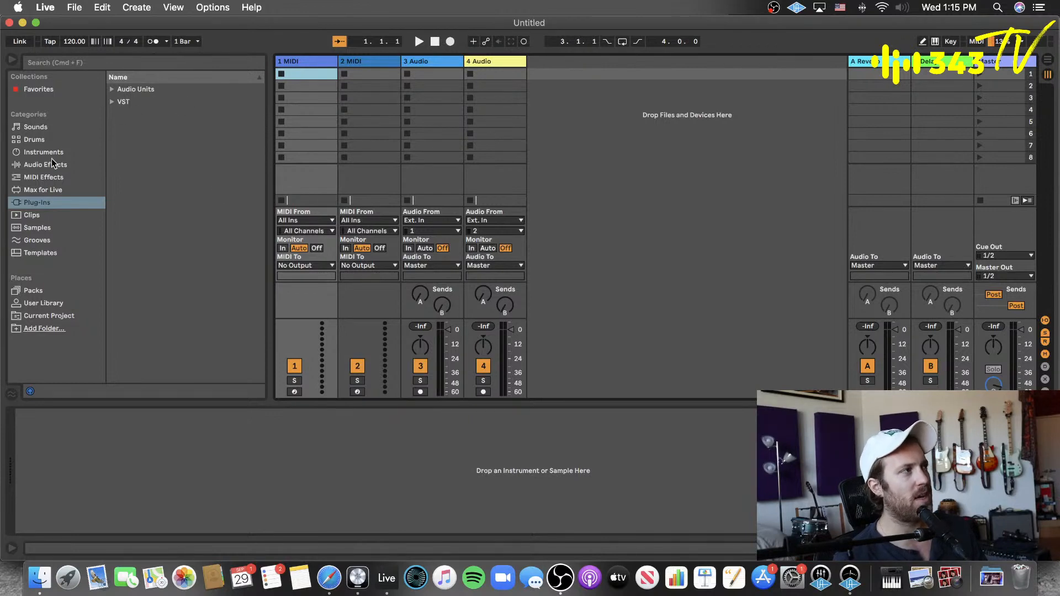
click(54, 166)
click(113, 128)
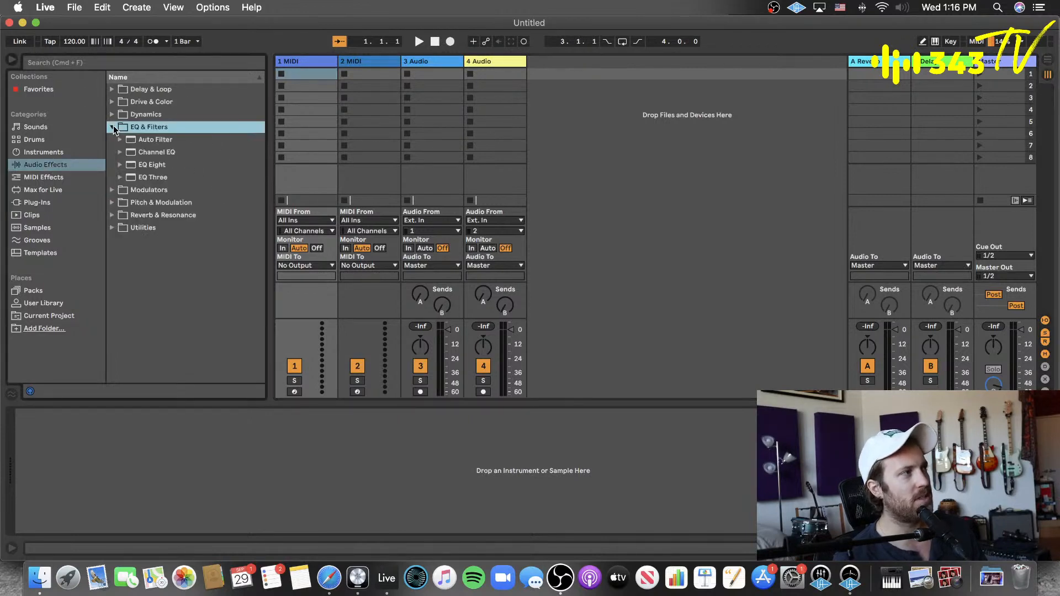
click(169, 153)
click(161, 164)
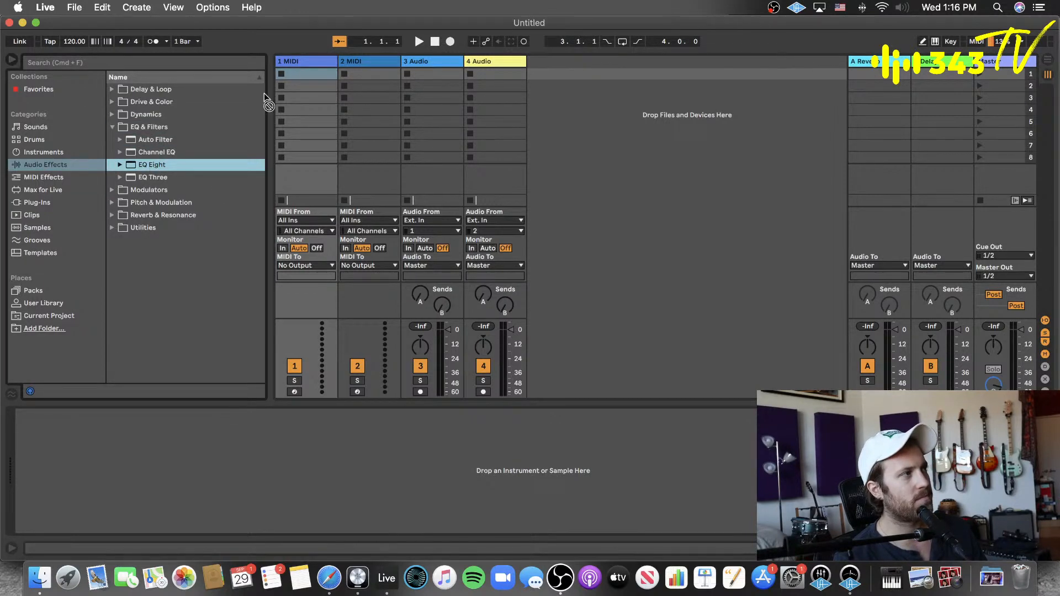
drag(299, 60, 307, 305)
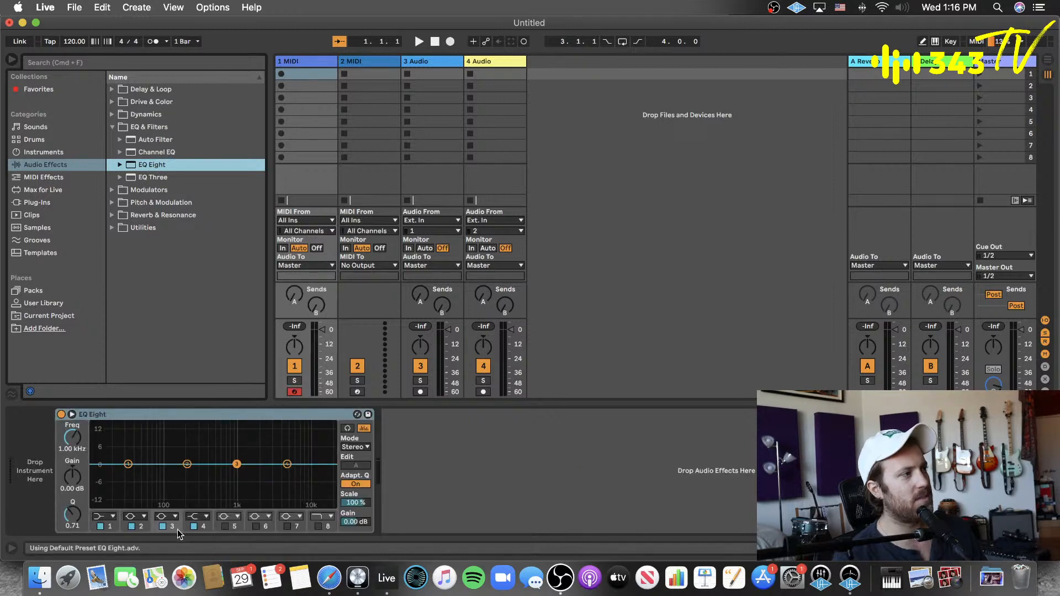
Step: Make EQ Eight's band 3 a narrow notch with Q 18, at about 167 Hz and -9.3 dB
drag(70, 516, 71, 519)
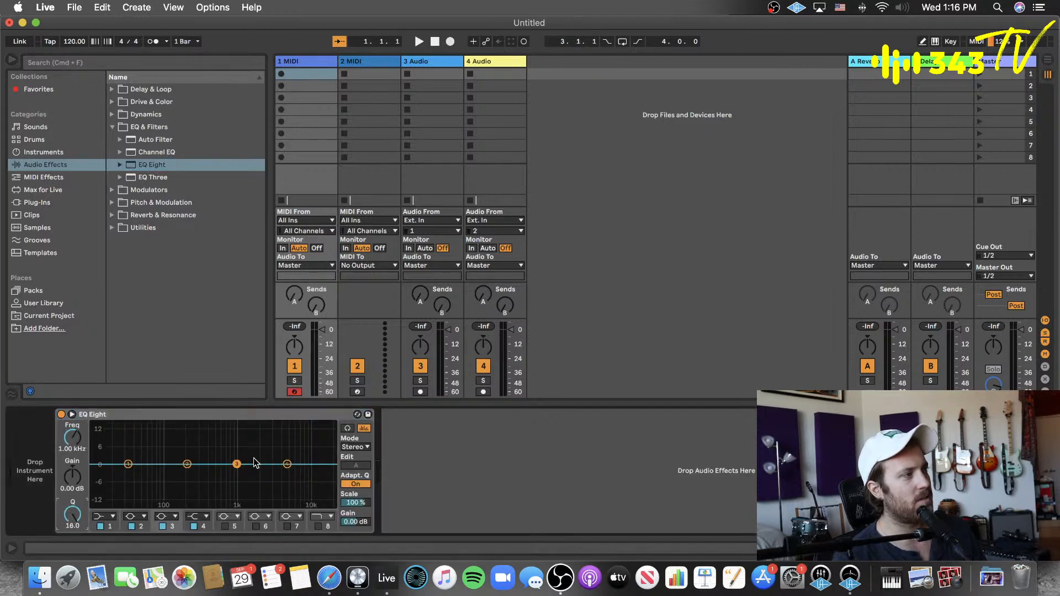
drag(229, 440, 208, 453)
drag(201, 504, 143, 504)
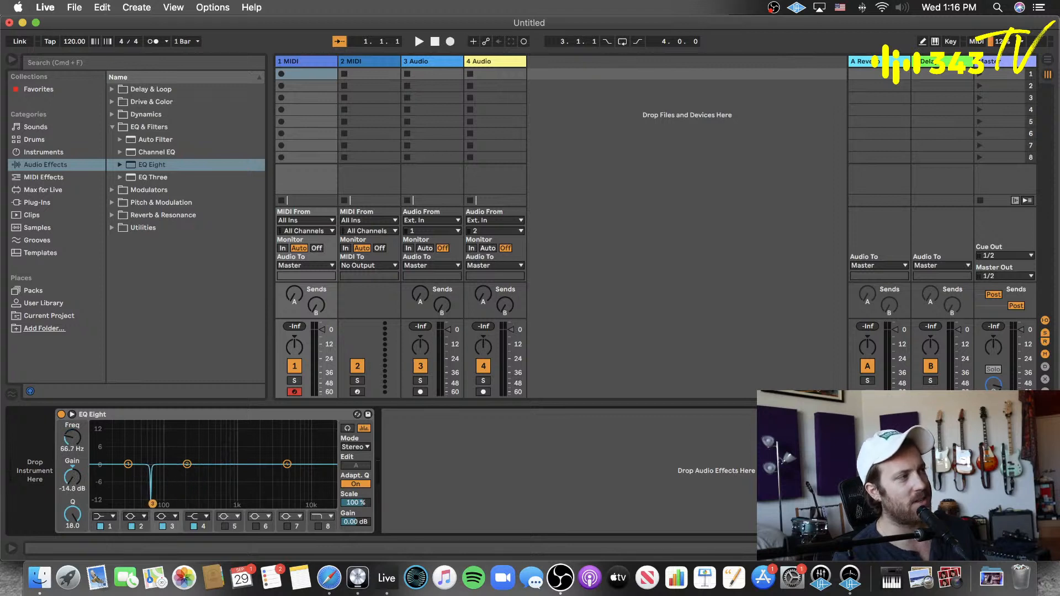
drag(164, 504, 182, 490)
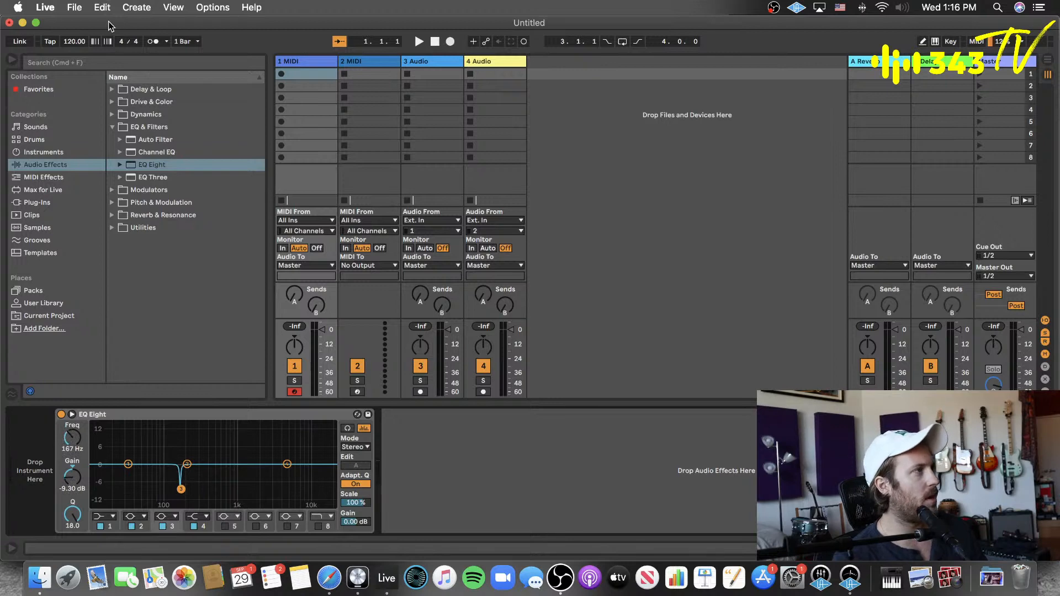
Step: Leave Ableton Live for Logic Pro and move the Pro-Q 3 window clear of the Bass channel strip
click(45, 7)
click(73, 134)
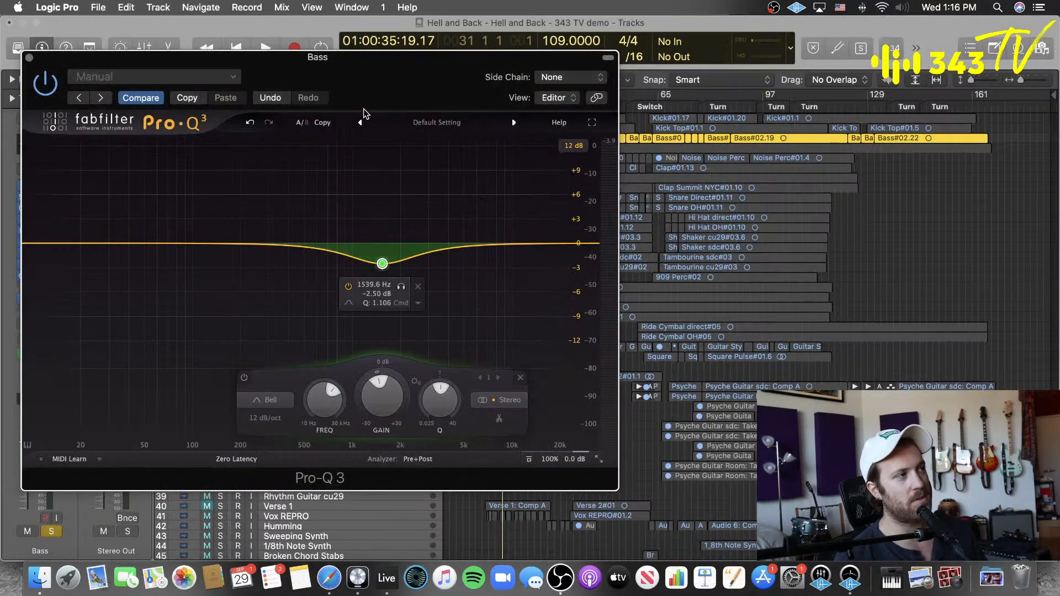
drag(362, 114, 754, 122)
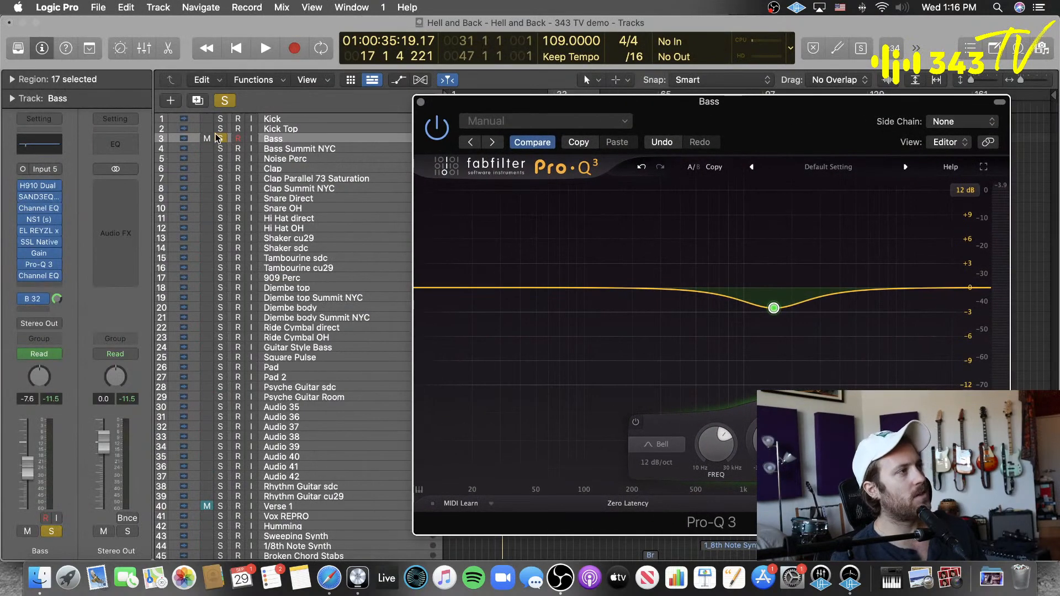
Step: Remove the Channel EQ below Pro-Q 3 on the Bass track, delete Pro-Q 3's bell band, and return the playhead to the first Bass region
click(57, 277)
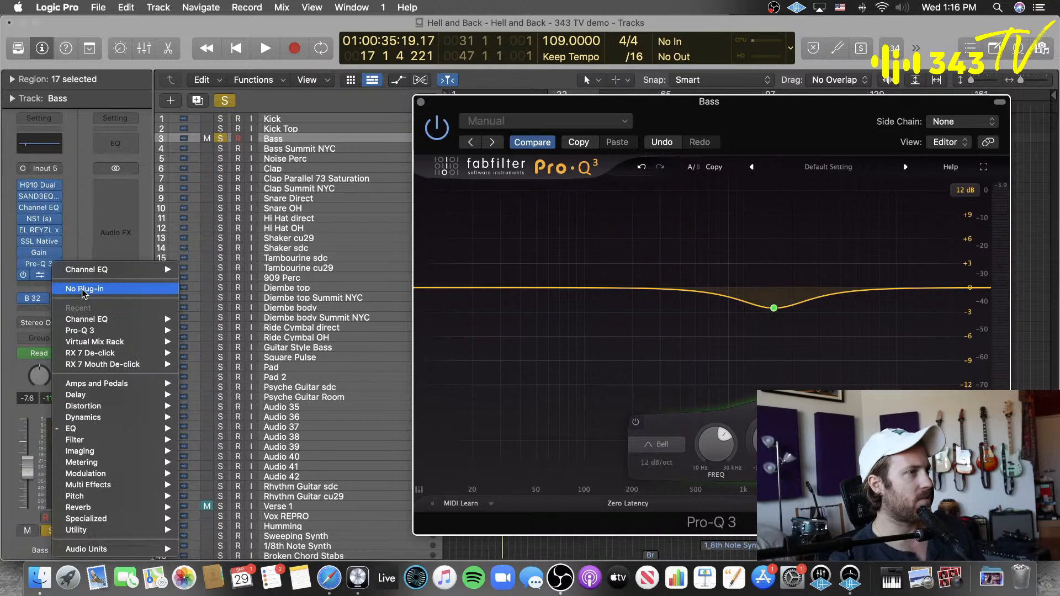
click(84, 290)
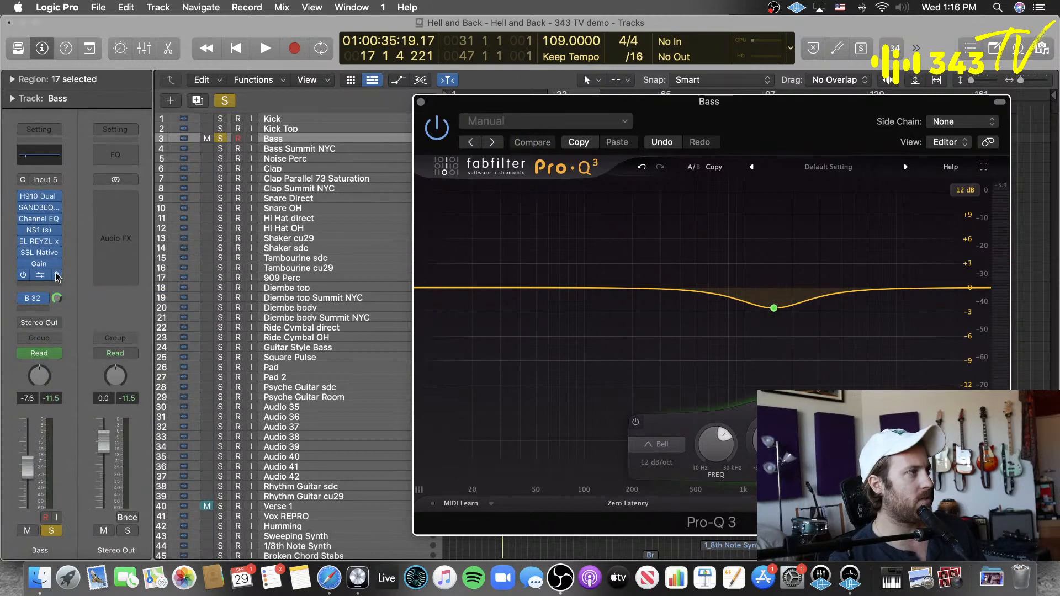
drag(702, 108, 630, 164)
click(728, 321)
click(462, 104)
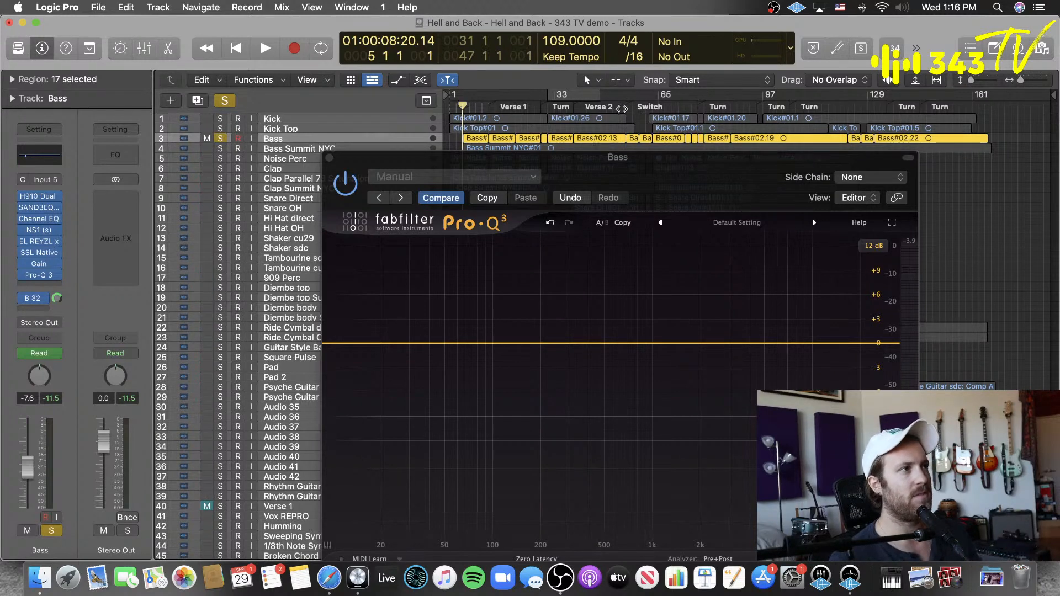
Step: Add a low cut band at about 50 Hz in Pro-Q 3 and try its Side and Mid stereo placements
drag(726, 190, 715, 56)
click(330, 211)
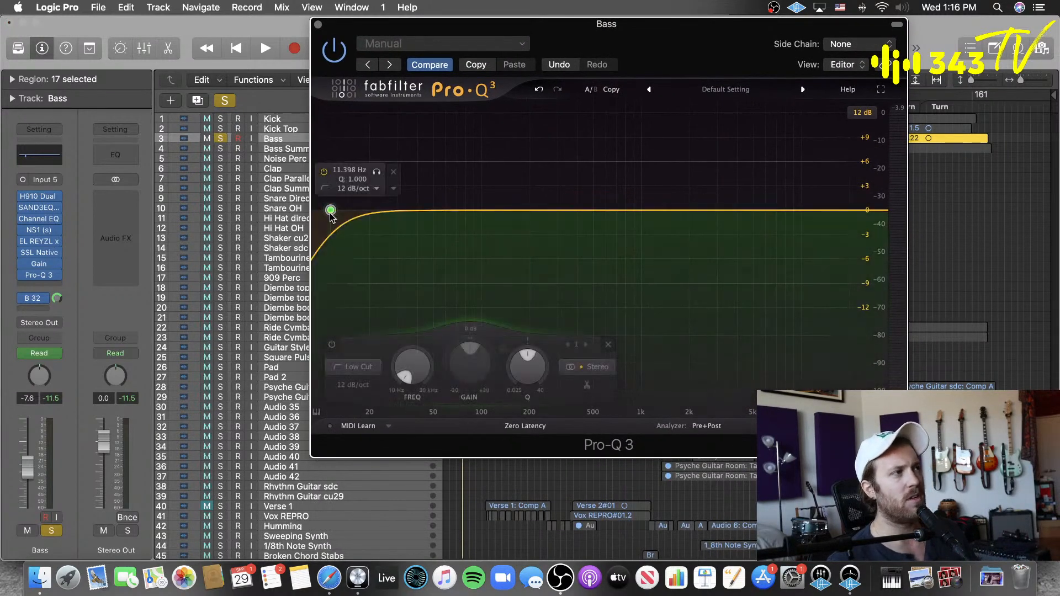
drag(419, 369, 418, 350)
click(593, 367)
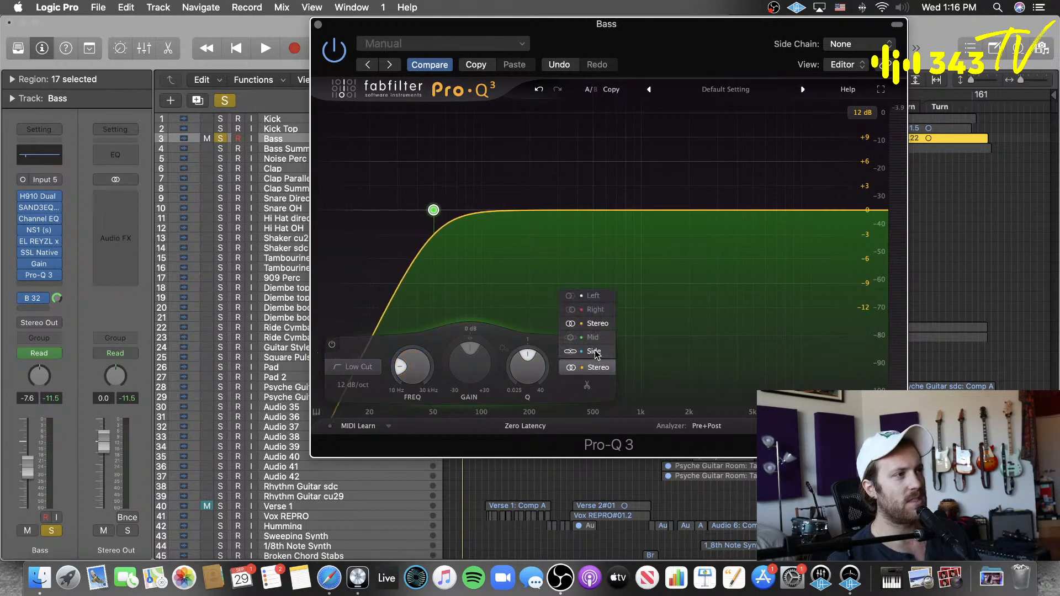
click(595, 351)
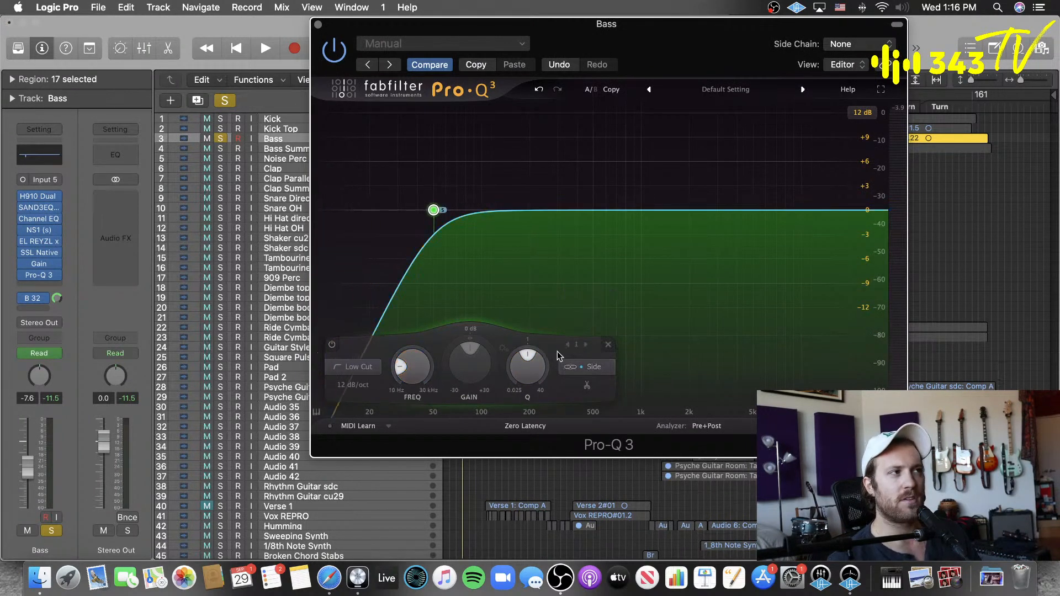
click(594, 367)
click(592, 337)
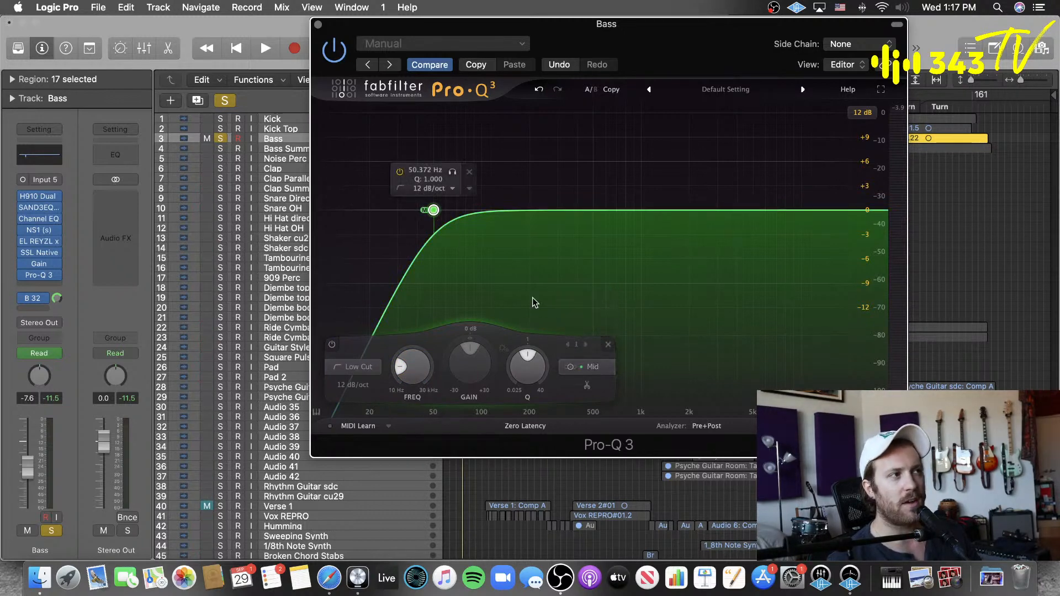
Step: Check the low cut's stereo placement options and delete the band from Pro-Q 3
click(599, 368)
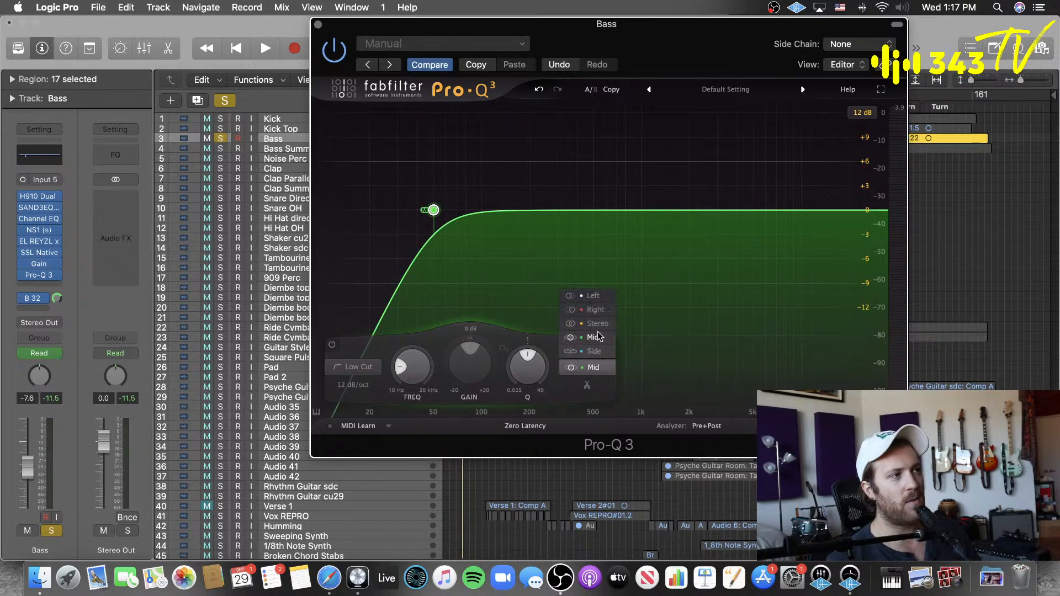
click(602, 383)
click(609, 346)
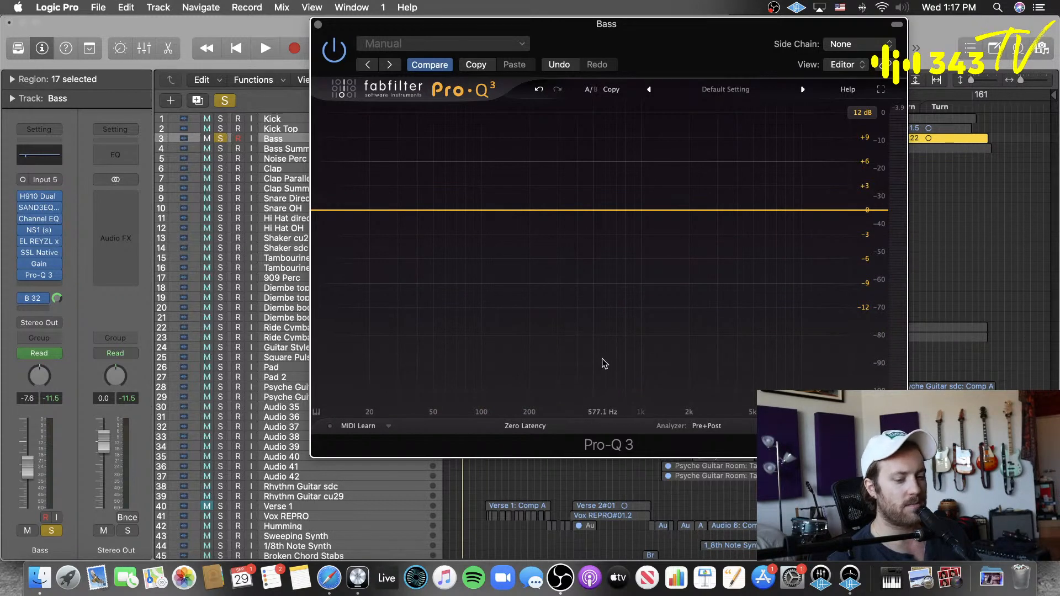
Step: Play the soloed Bass track, add a bell band at about 115 Hz on its spectrum peak in Pro-Q 3, and stop playback
click(582, 473)
drag(624, 44, 554, 55)
key(space)
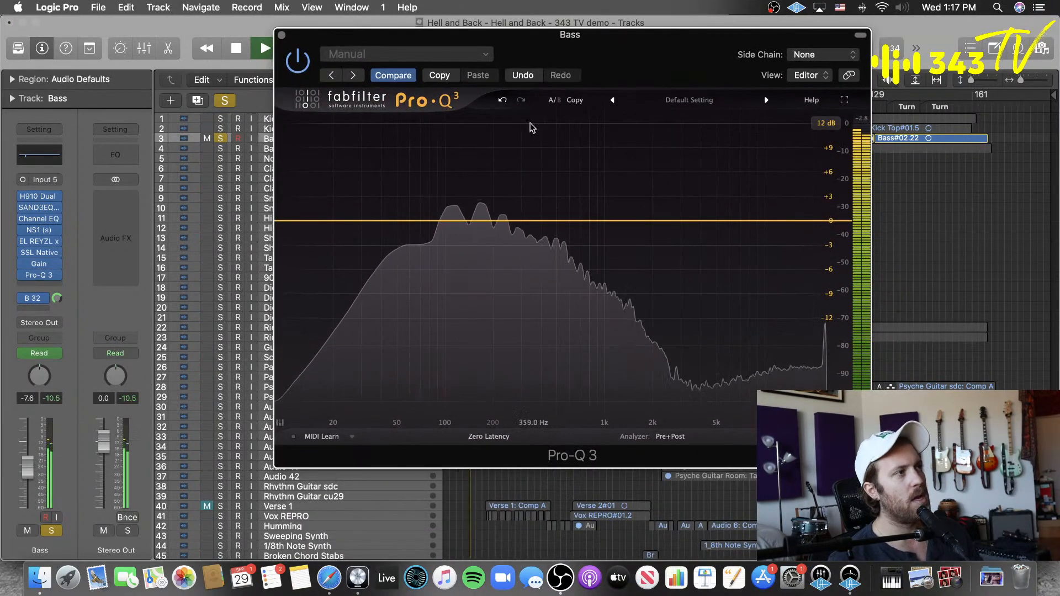
click(454, 221)
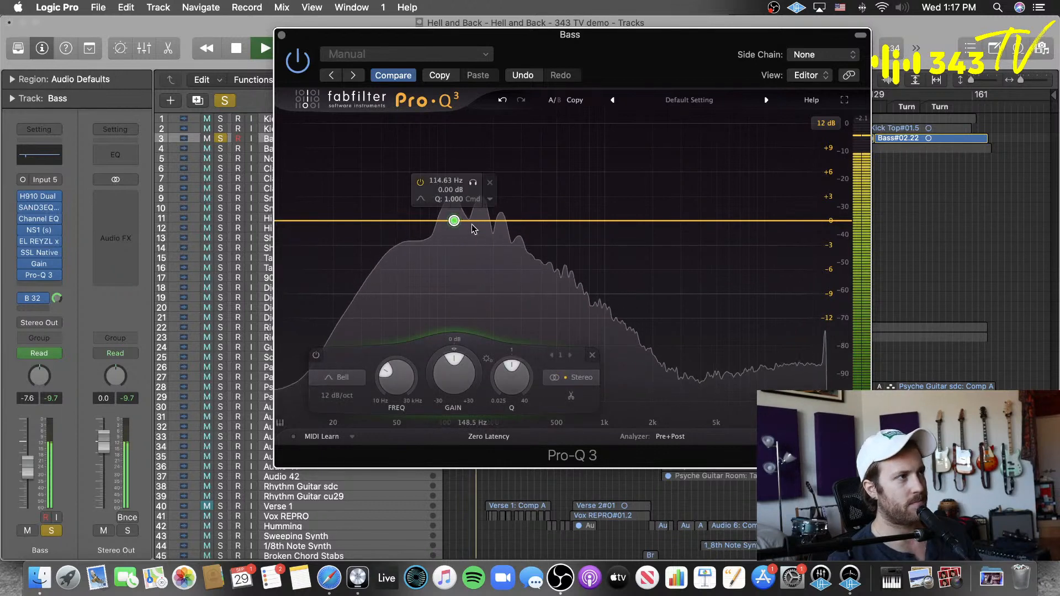
key(space)
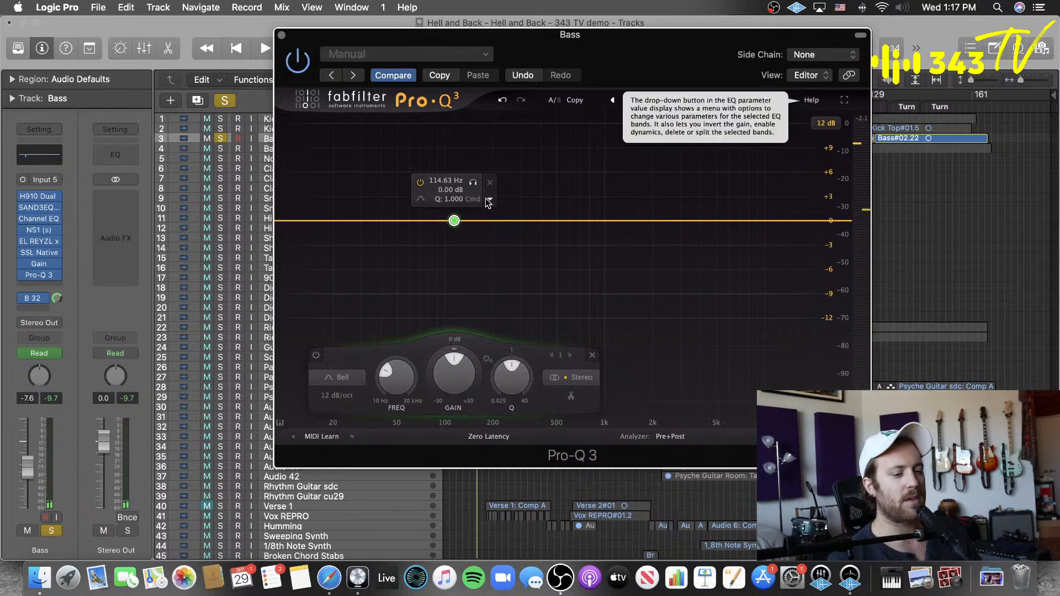
Step: Review the 115 Hz bell band's options and make the band dynamic
click(488, 201)
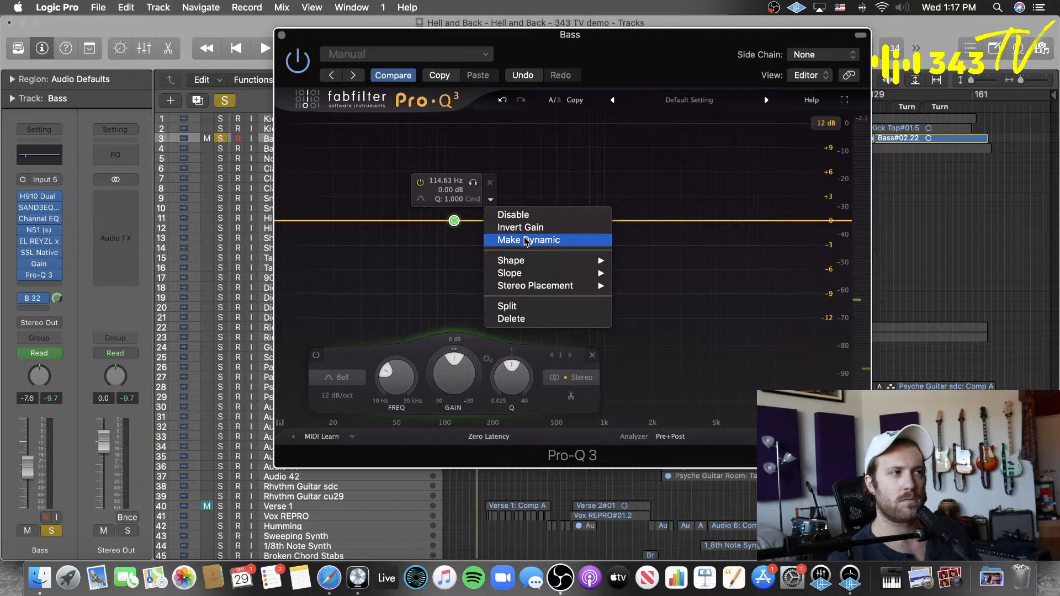
click(406, 262)
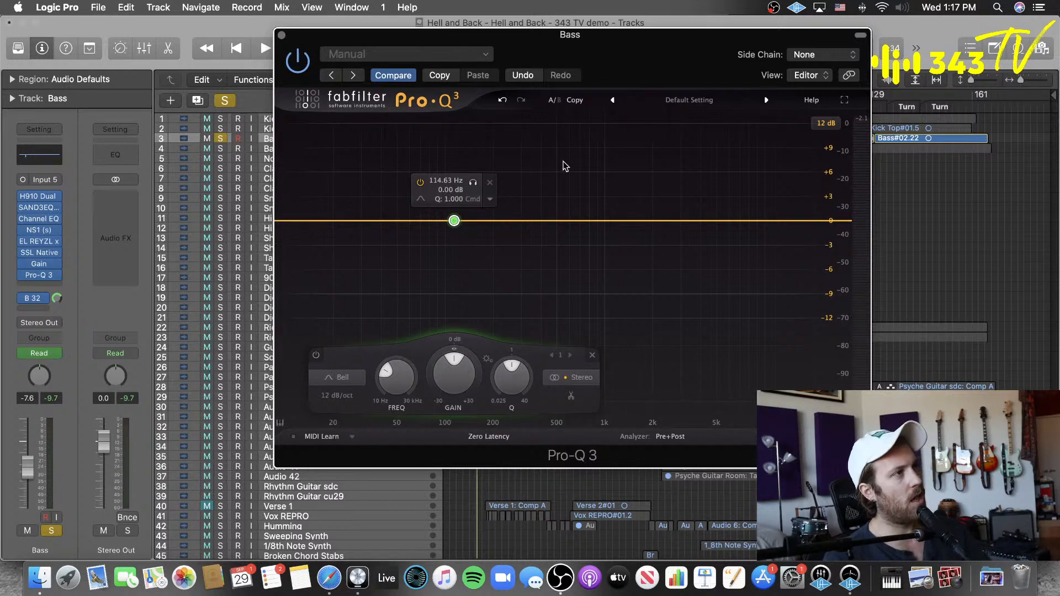
click(491, 199)
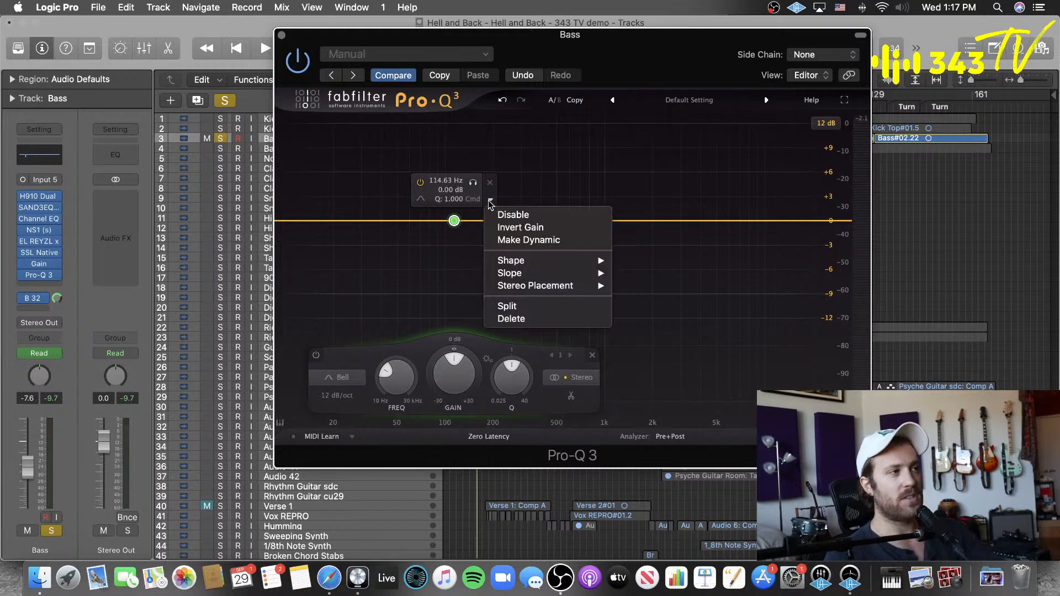
click(573, 173)
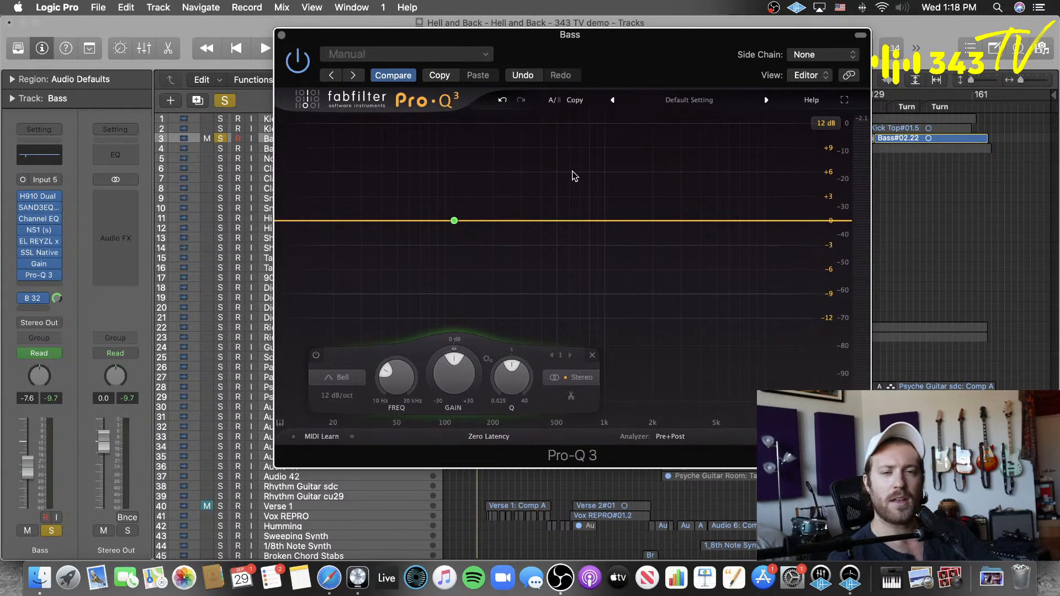
mouse_move(466, 236)
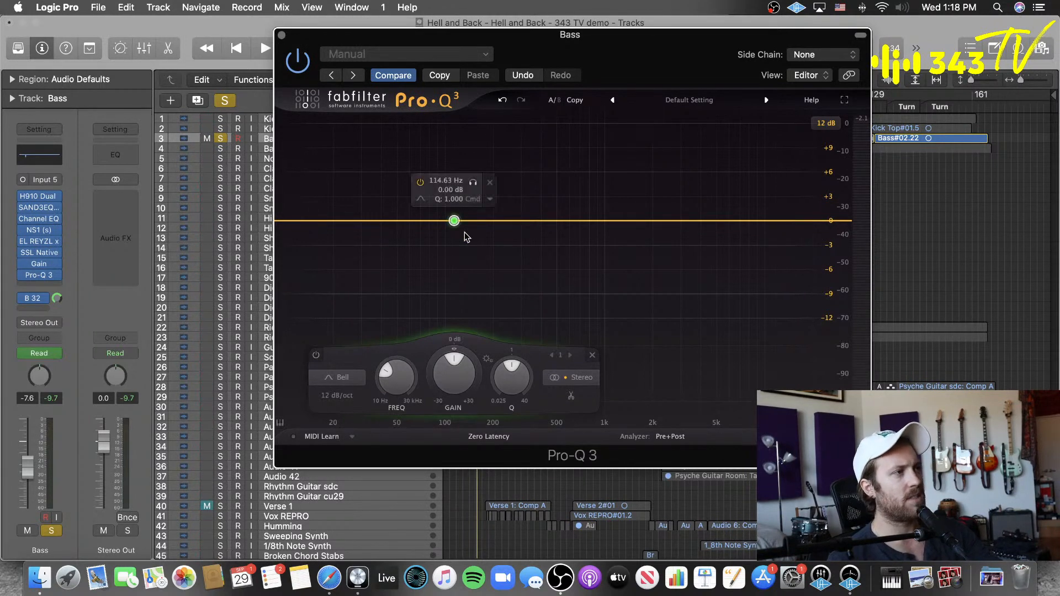
click(490, 201)
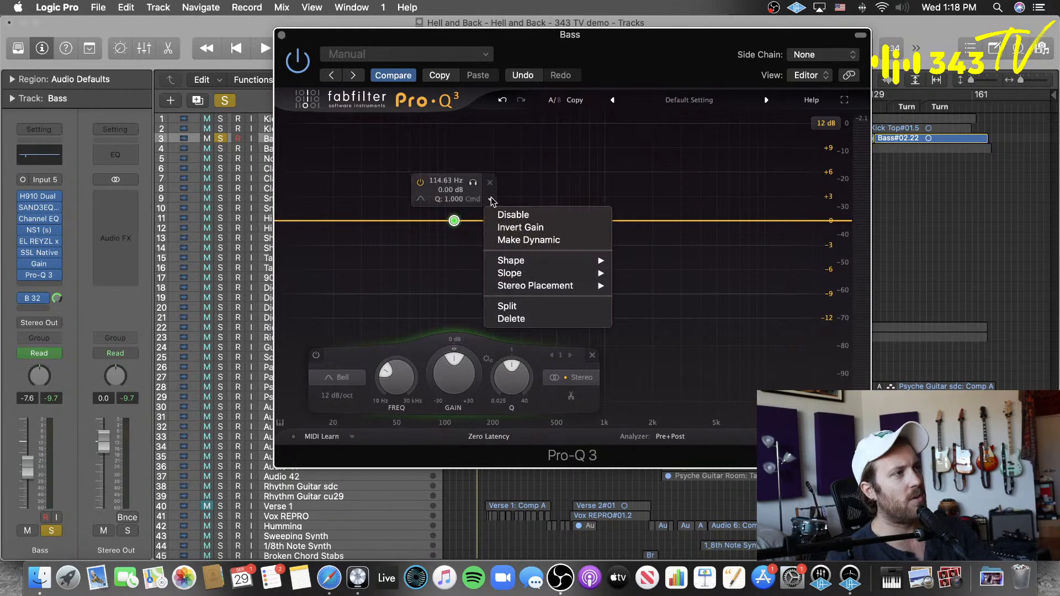
click(469, 247)
click(490, 199)
click(529, 240)
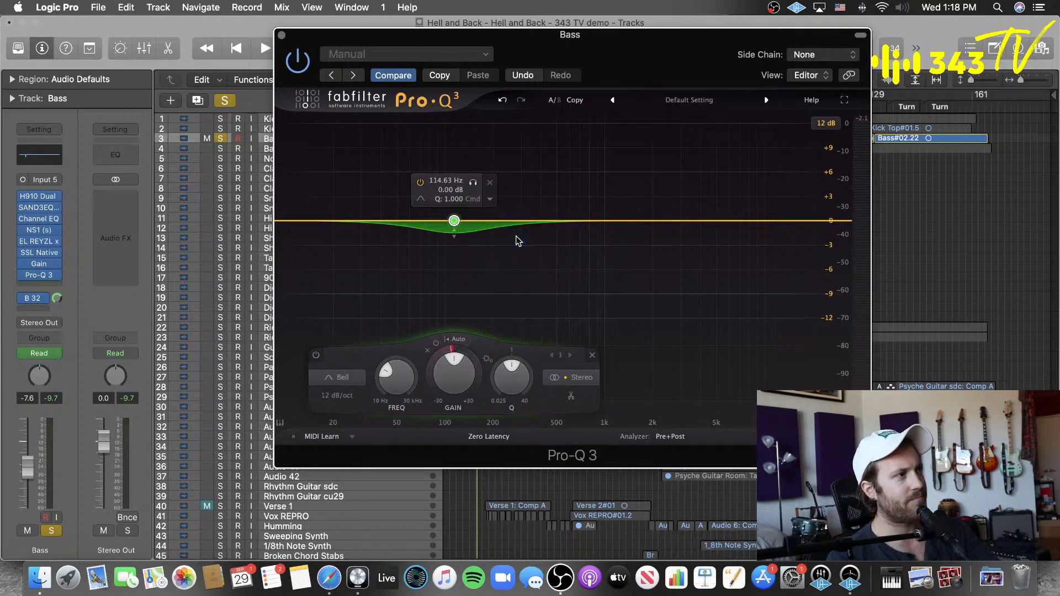
Step: Adjust the band's dynamic range and switch its threshold from Auto to a manual value of about -11.6 dB
drag(453, 348, 433, 381)
click(457, 339)
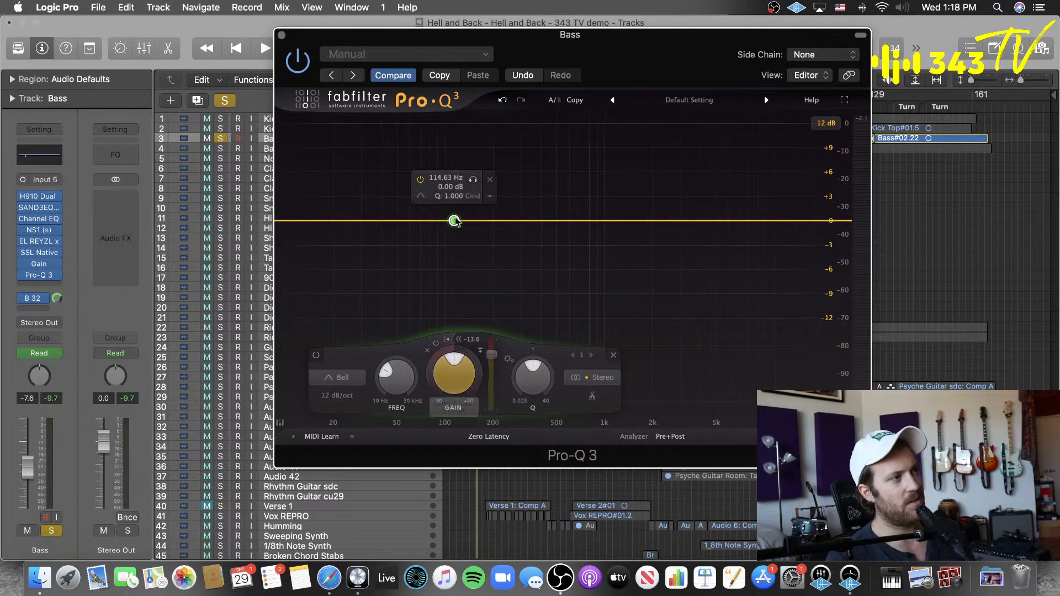
drag(497, 360, 495, 358)
Step: Move the playhead back to the start of the first Bass region and start playback with Pro-Q 3 in view
drag(602, 46, 654, 291)
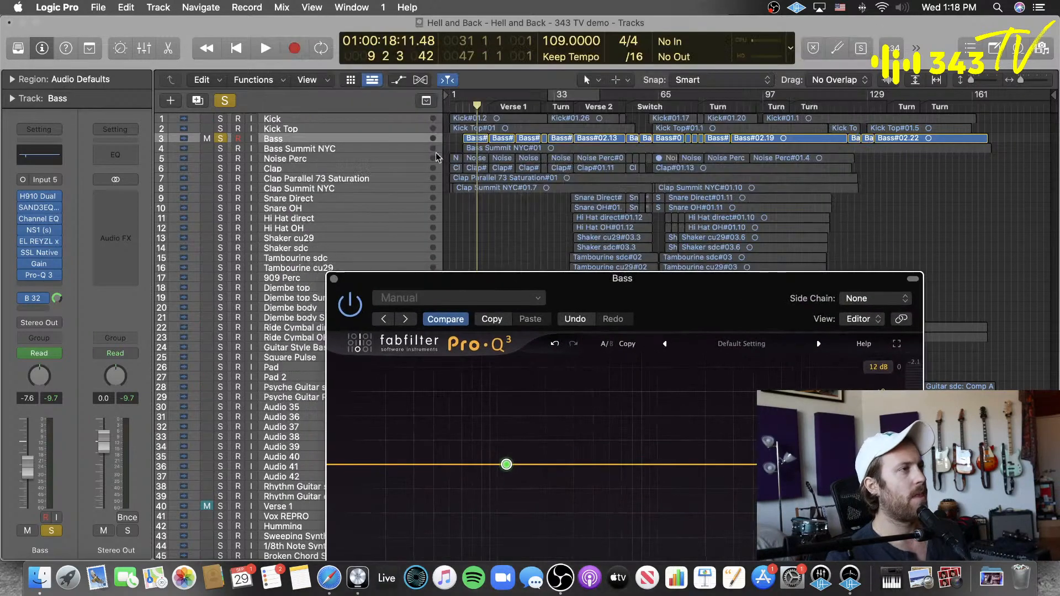
click(468, 104)
drag(465, 104, 463, 112)
drag(662, 296, 604, 40)
key(space)
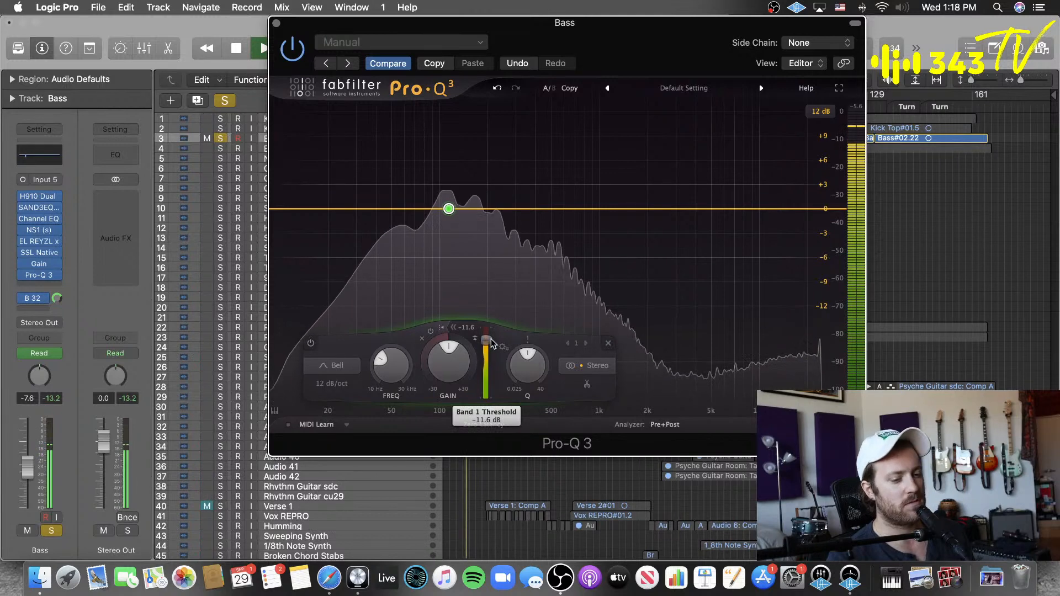
Step: Set the dynamic band's Q to 0.771, raise its frequency slightly, and set a -12.8 dB threshold with about -5 dB of dynamic range
drag(486, 344, 493, 339)
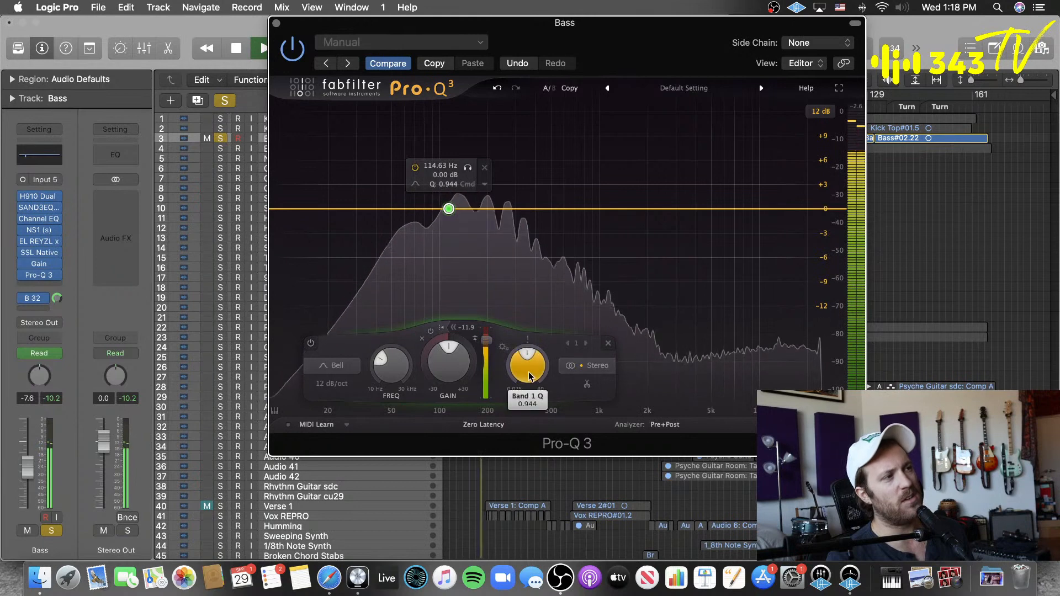
mouse_move(448, 211)
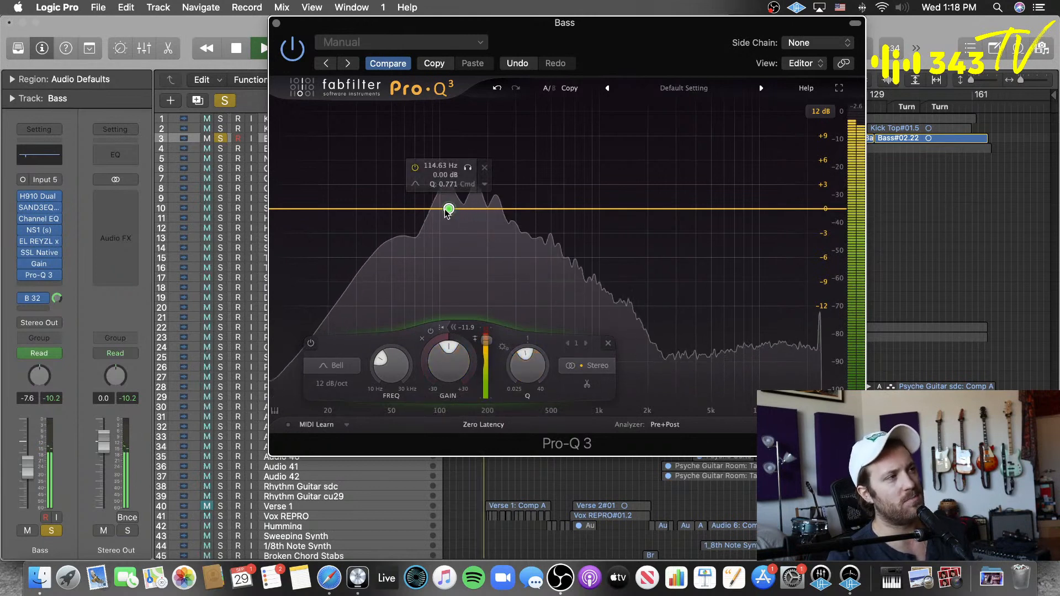
drag(384, 365, 385, 369)
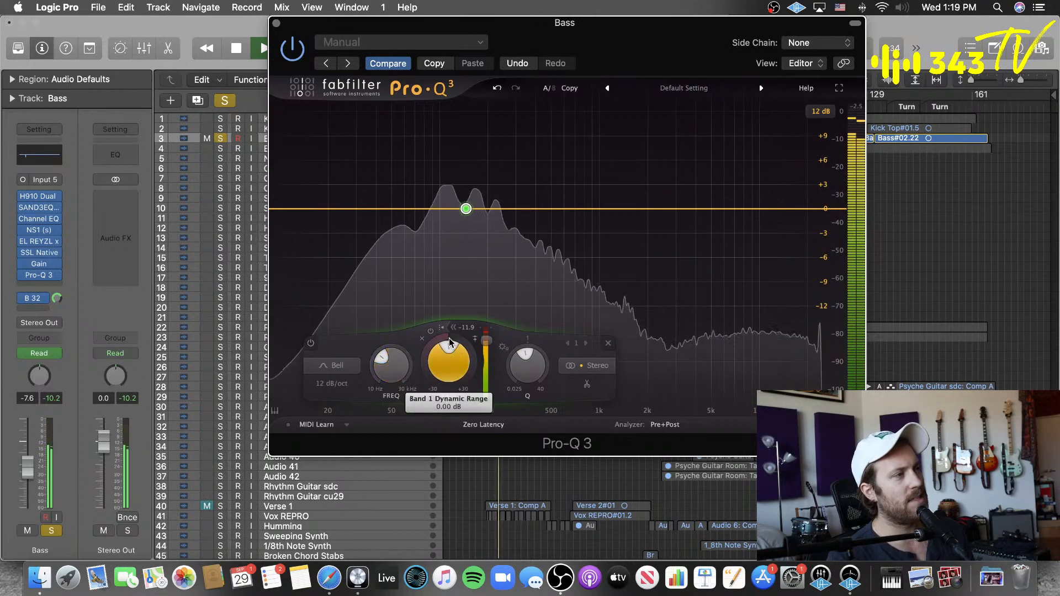
drag(488, 342, 416, 442)
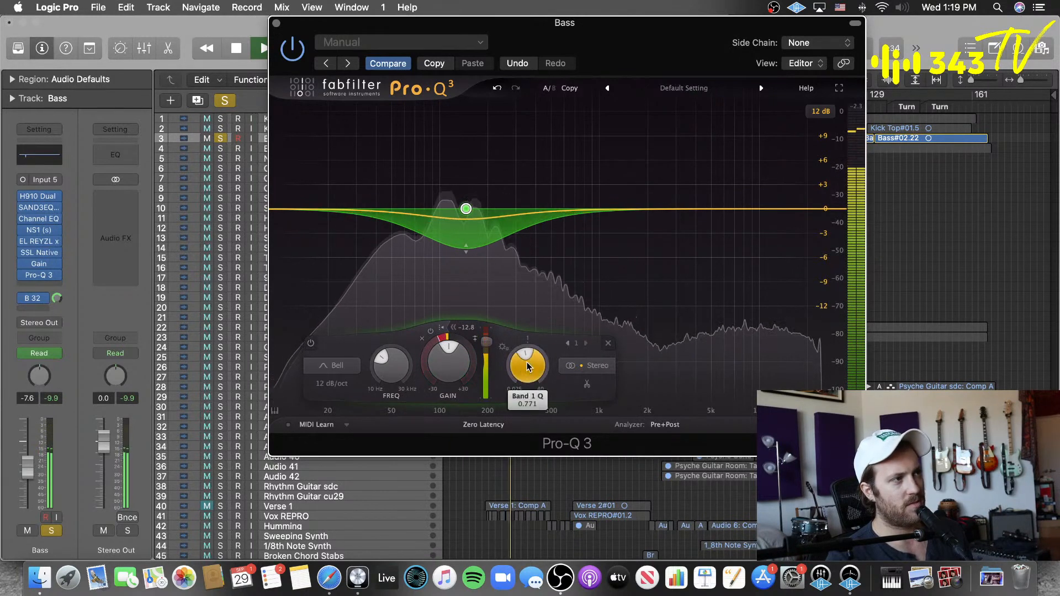
Step: Narrow the dynamic band's Q, retune it down to about 115 Hz, and stop playback
drag(530, 350, 538, 337)
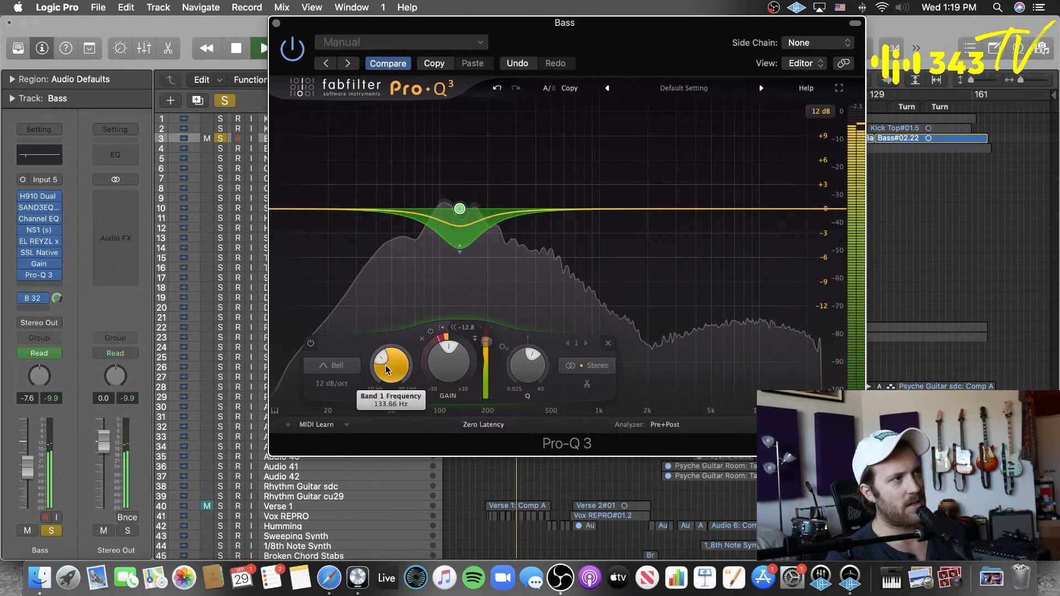
mouse_move(388, 370)
mouse_down()
mouse_move(374, 382)
mouse_move(397, 368)
mouse_up()
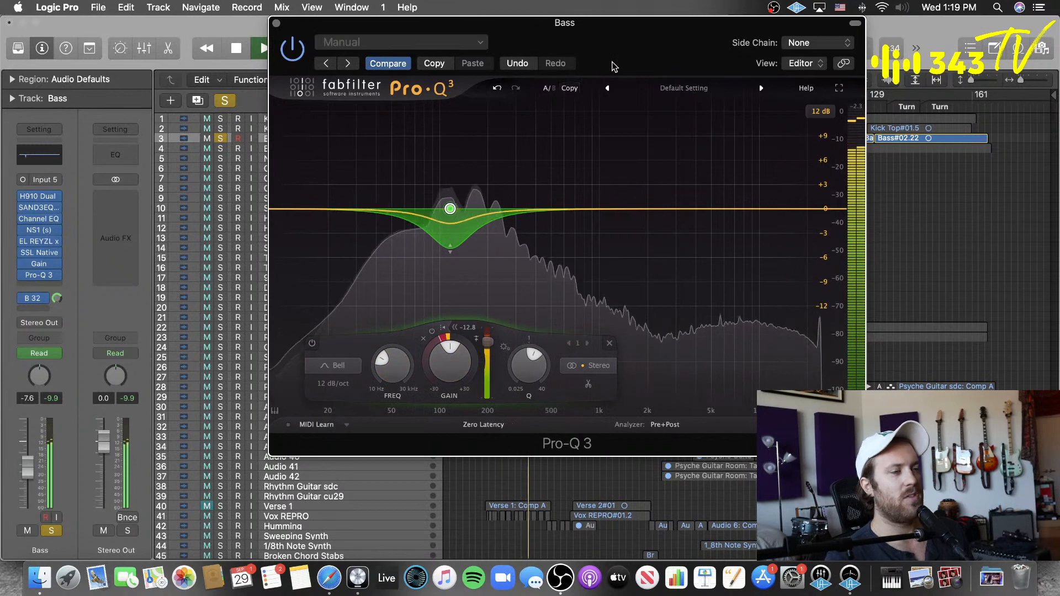
key(space)
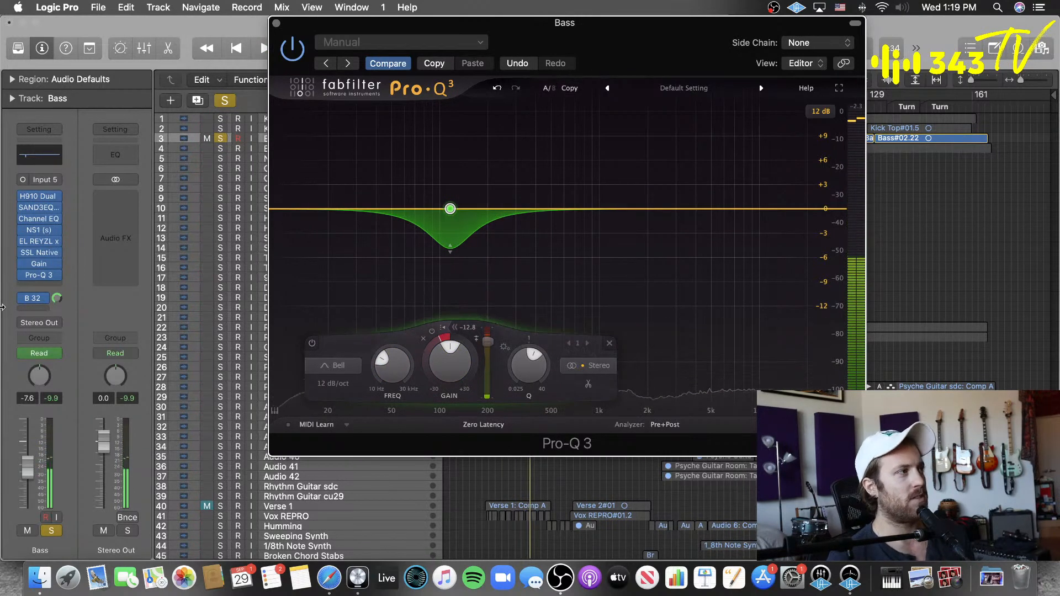
Step: Remove Pro-Q 3 from the Bass track and clear all track solos
click(58, 275)
click(67, 234)
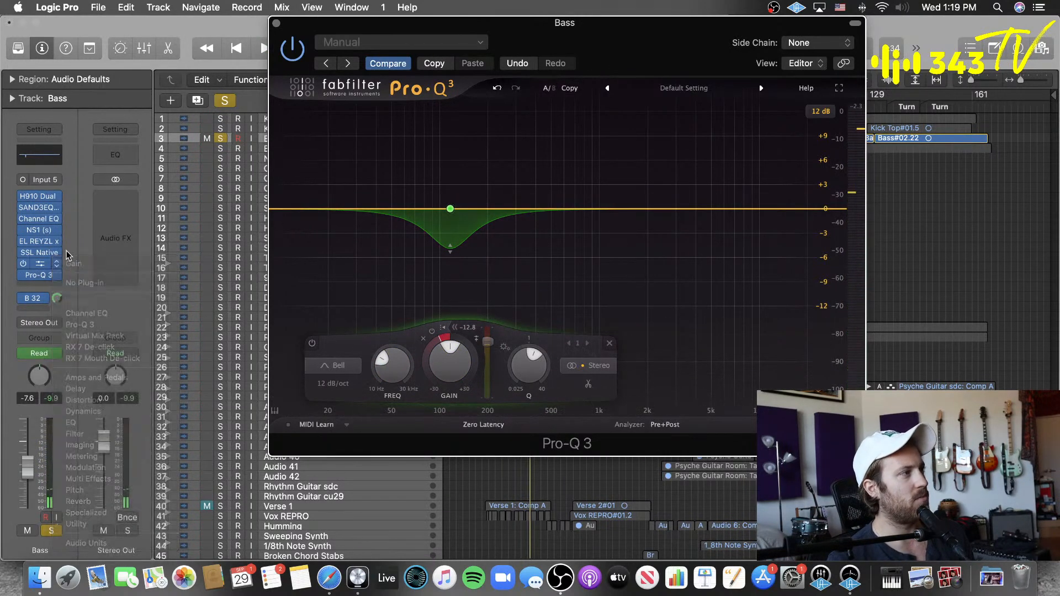
click(57, 275)
click(83, 287)
scroll(270, 213, down, 5)
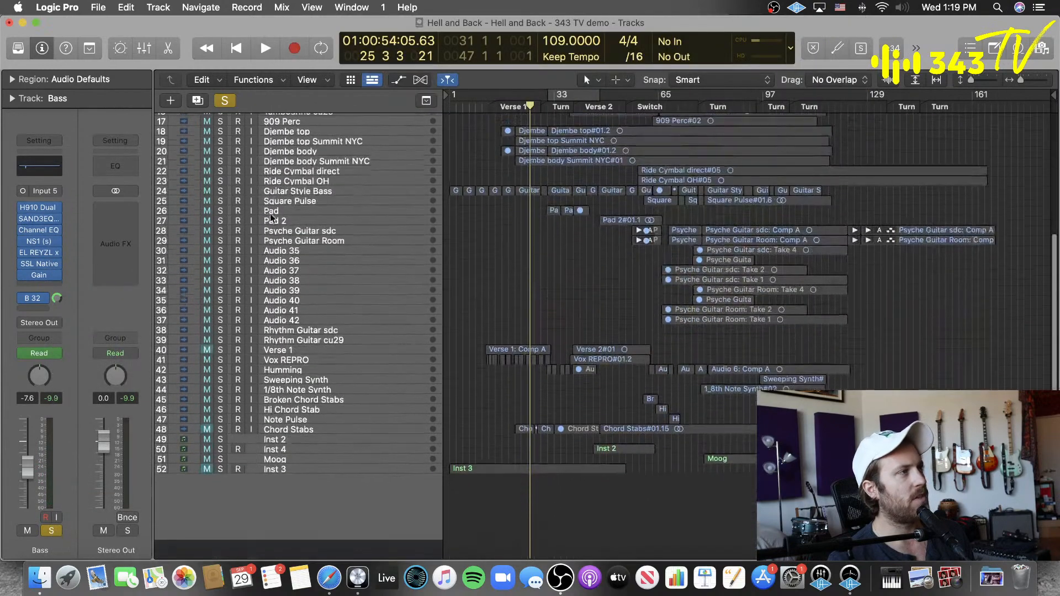
click(221, 104)
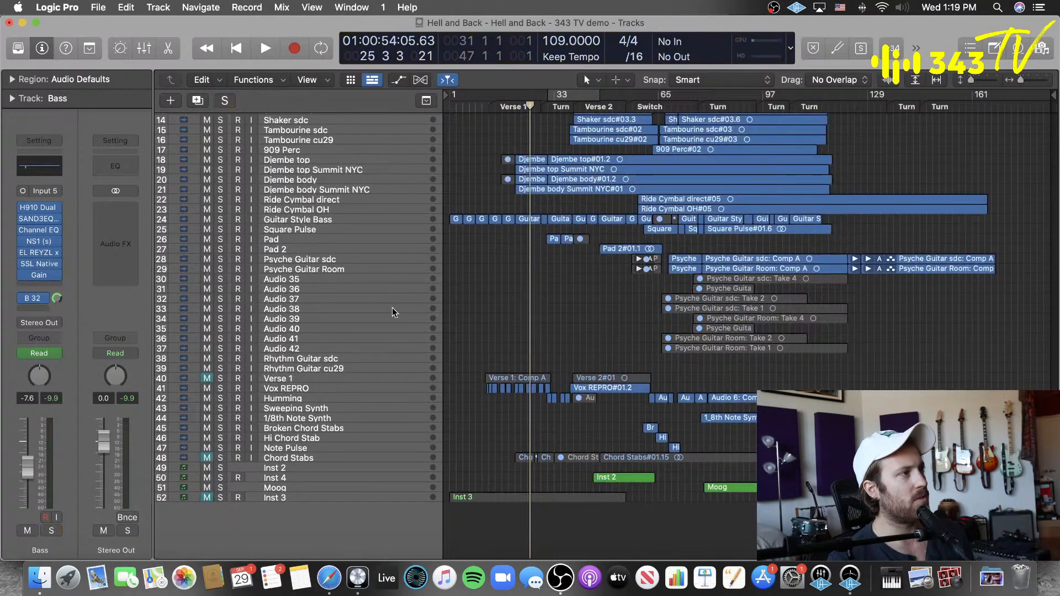
Step: Select the Vox REPRO track and play the song from about bar 13, where its vocals begin
click(323, 385)
click(490, 113)
key(space)
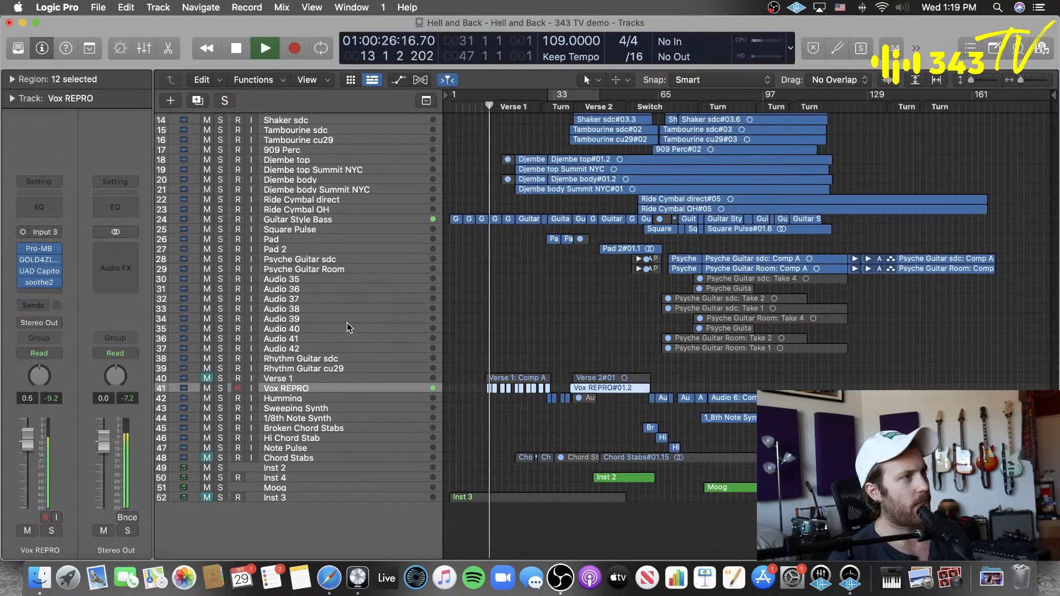
Step: Insert a mono Pro-Q 3 in the next free insert slot of the Vox REPRO track, then stop playback
click(38, 289)
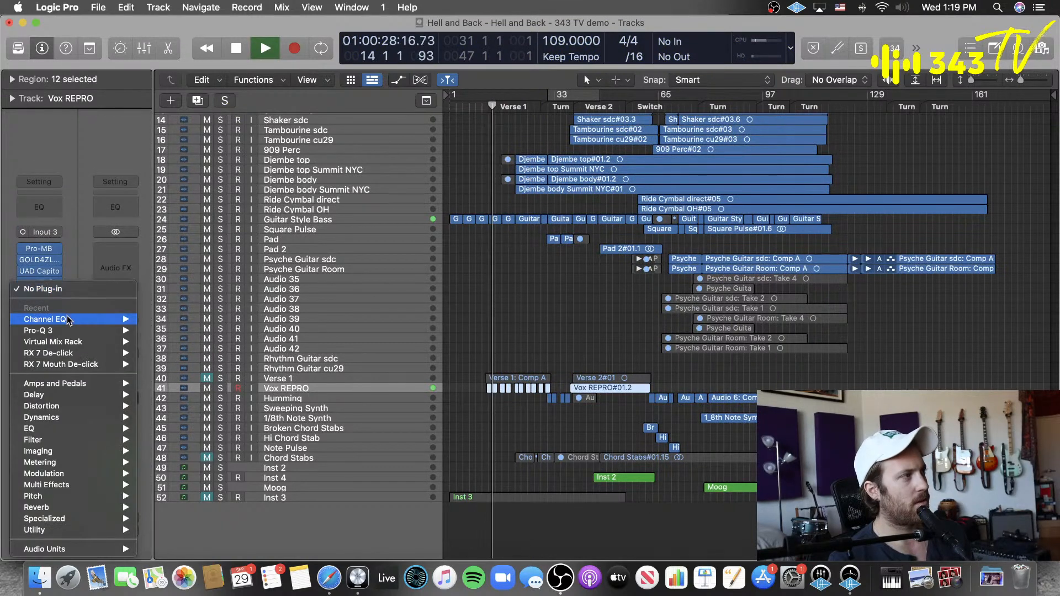
mouse_move(66, 335)
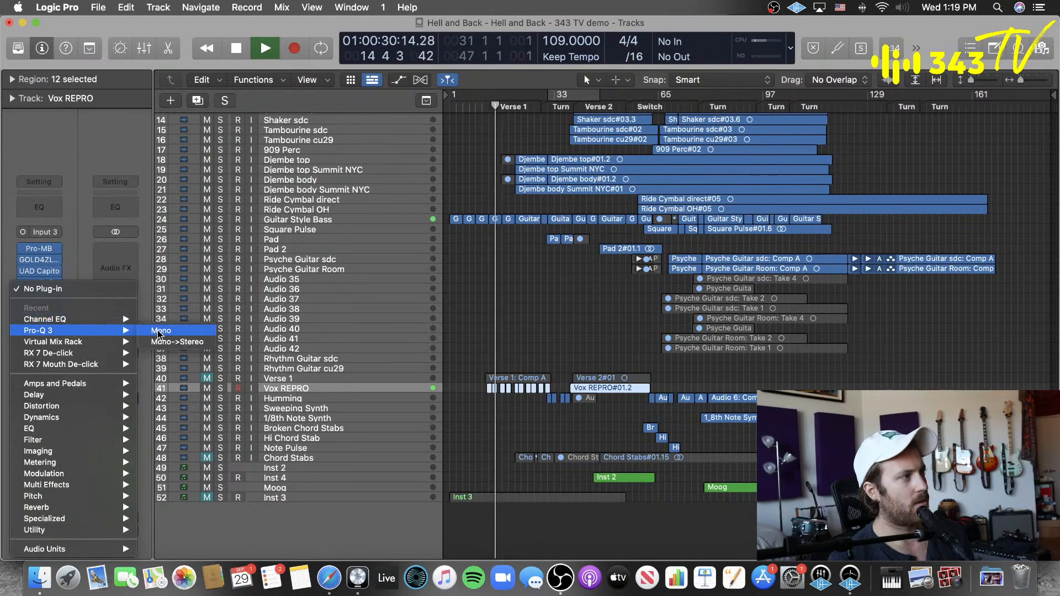
click(158, 330)
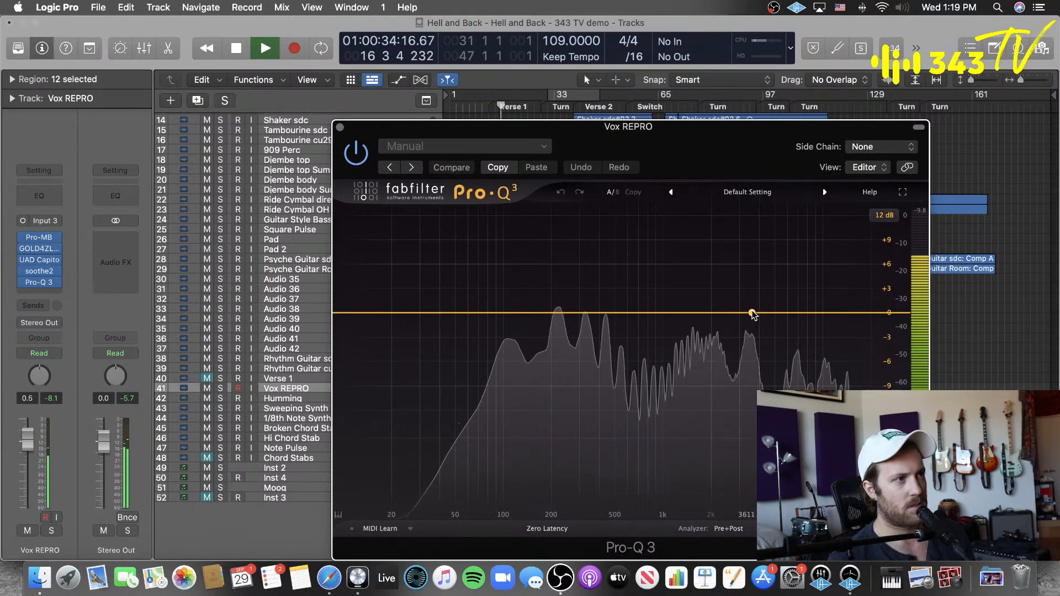
key(space)
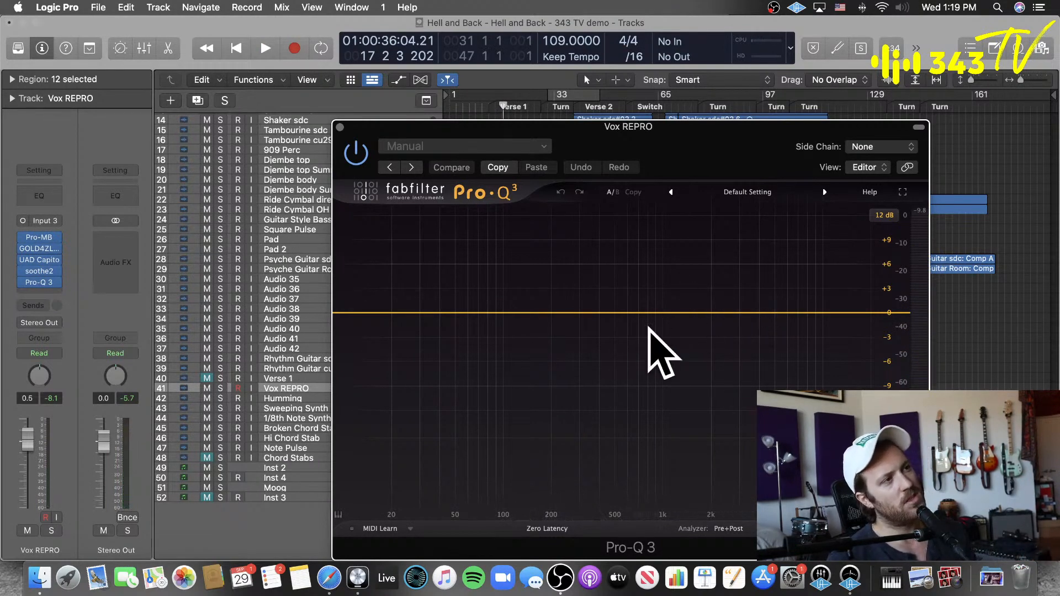
Step: Add a dynamic bell band to Pro-Q 3 and raise its frequency to about 10.4 kHz during playback
click(708, 312)
click(747, 292)
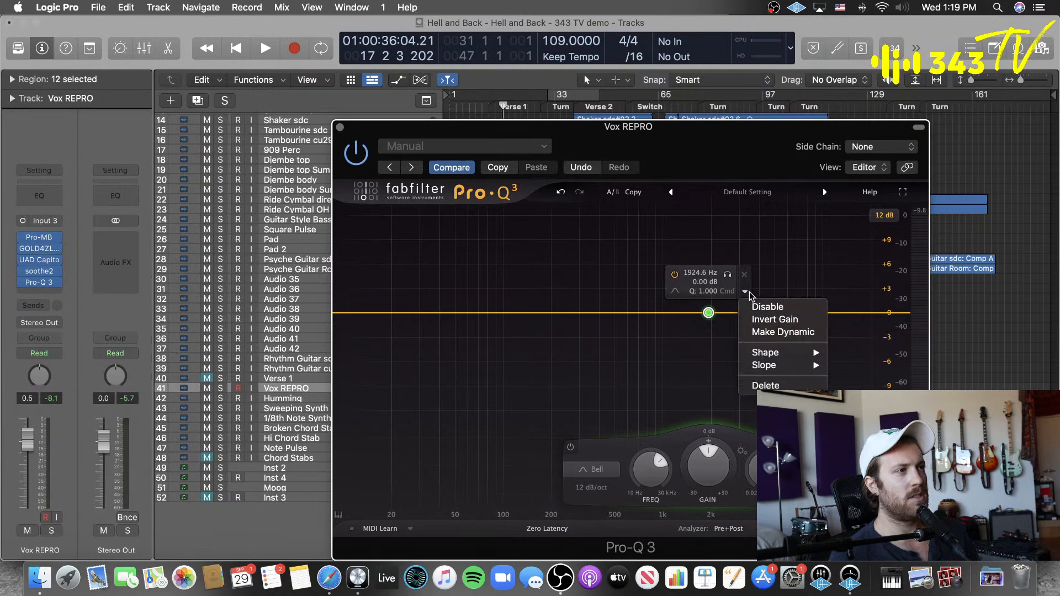
click(788, 334)
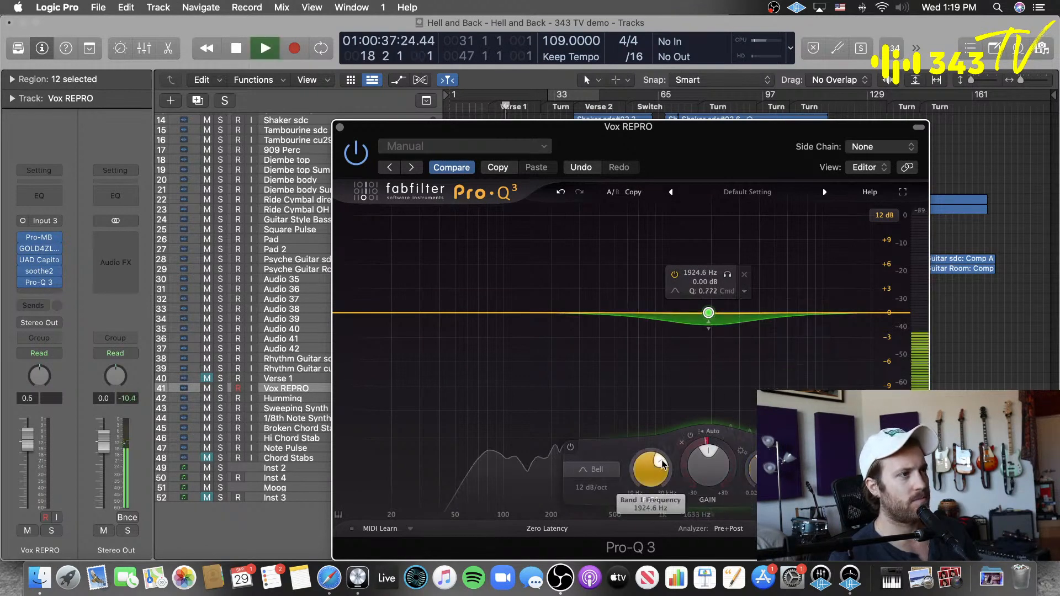
drag(653, 472, 750, 411)
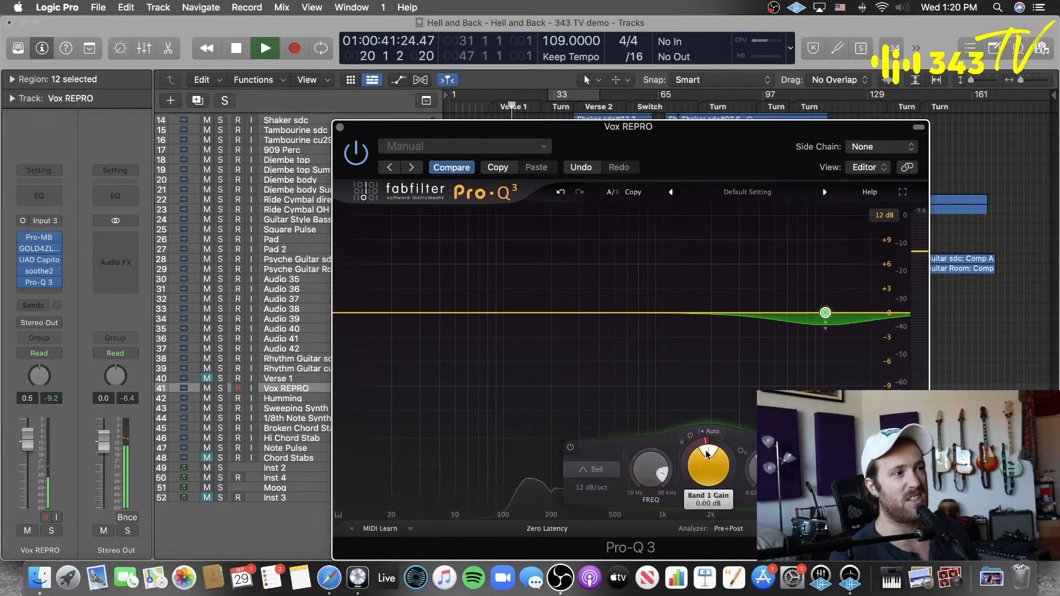
Step: Take the dynamic band off auto threshold, narrow its Q to 1.683 with about -3 dB of dynamic range, and lower its frequency slightly
click(711, 432)
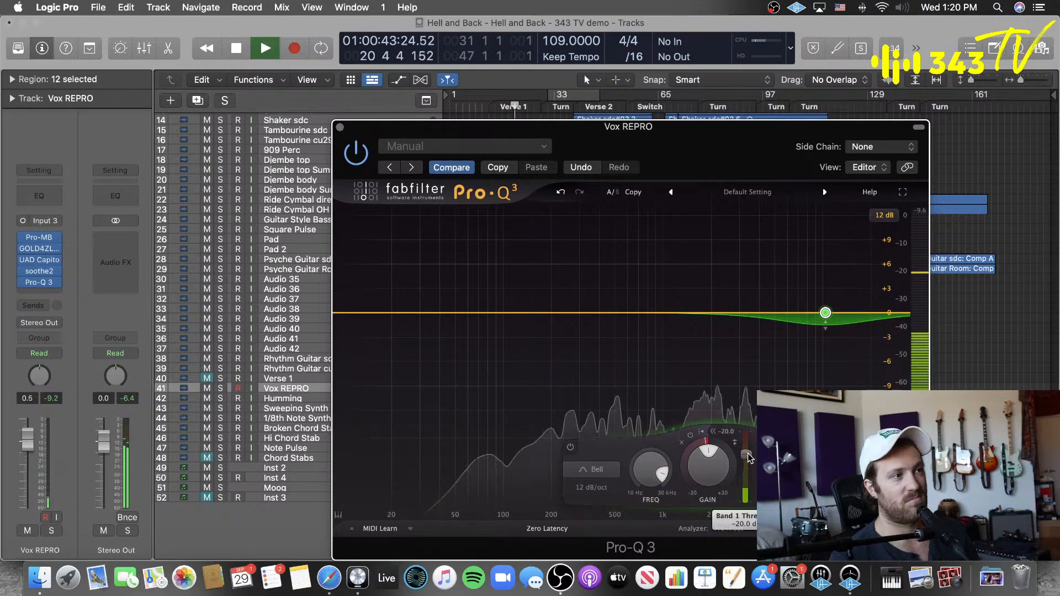
mouse_move(748, 455)
mouse_down()
mouse_move(700, 446)
mouse_move(746, 460)
mouse_up()
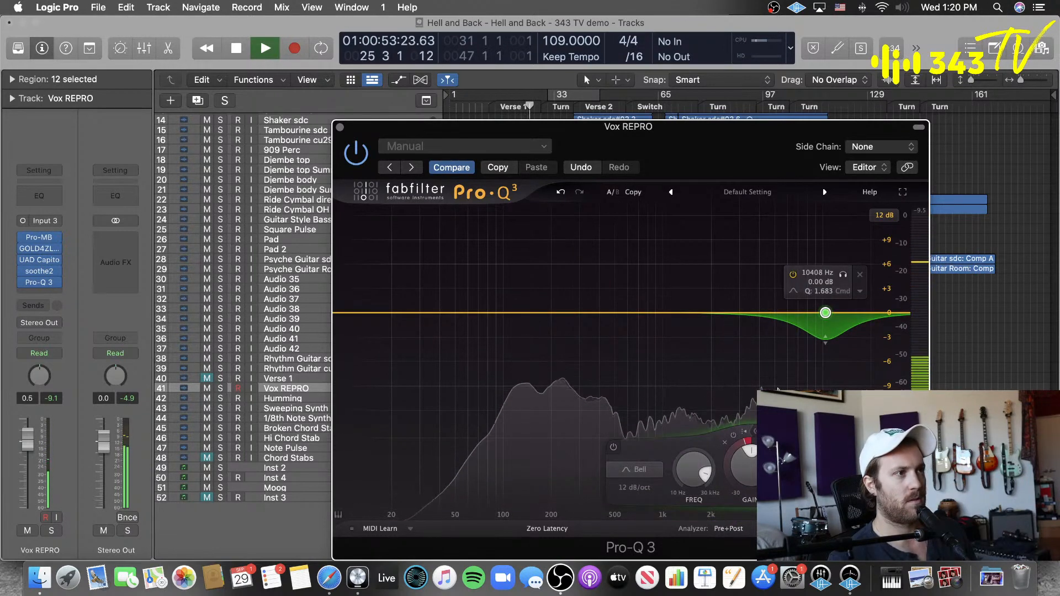
drag(700, 468, 703, 474)
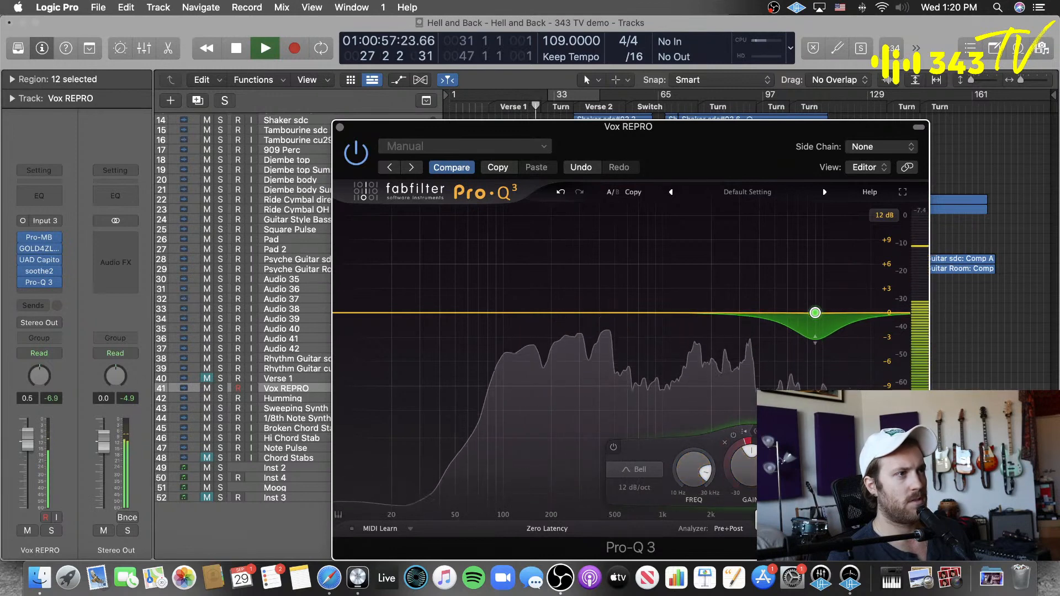
Step: Remove Pro-Q 3 from the Vox REPRO track
drag(715, 133, 704, 133)
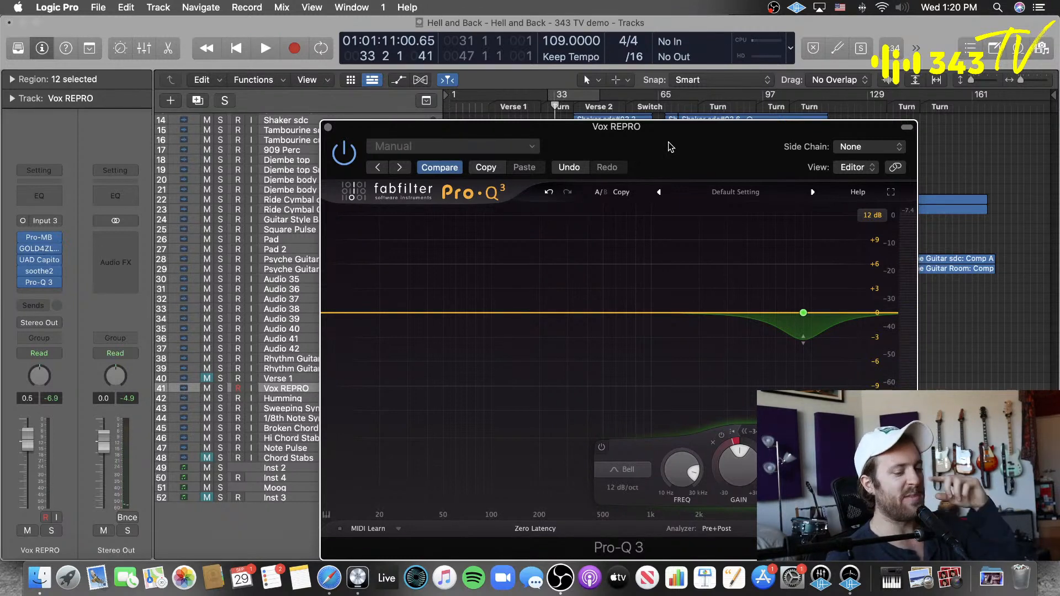
drag(669, 146, 724, 146)
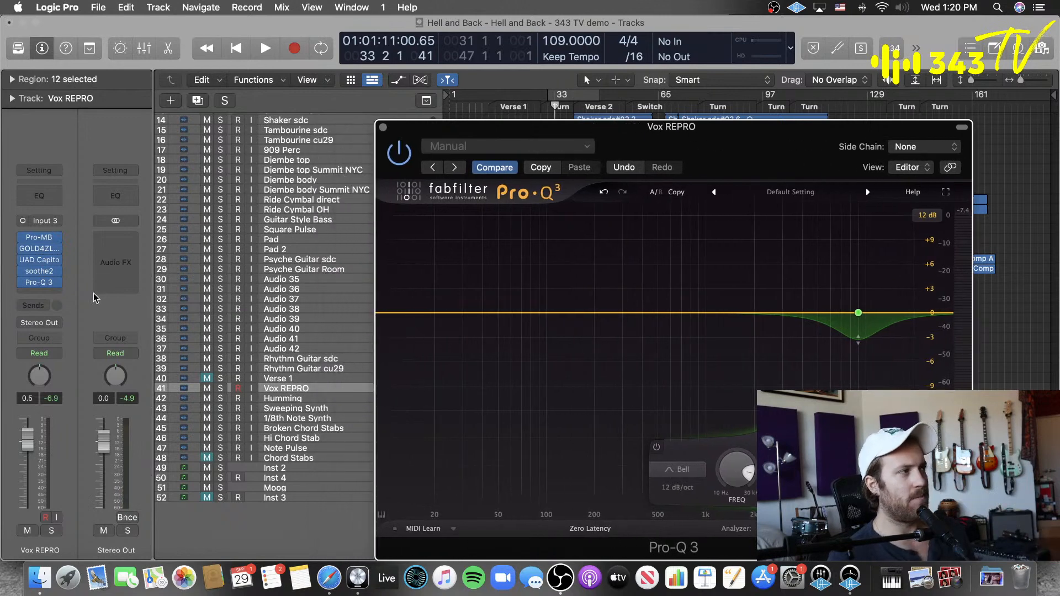
click(58, 283)
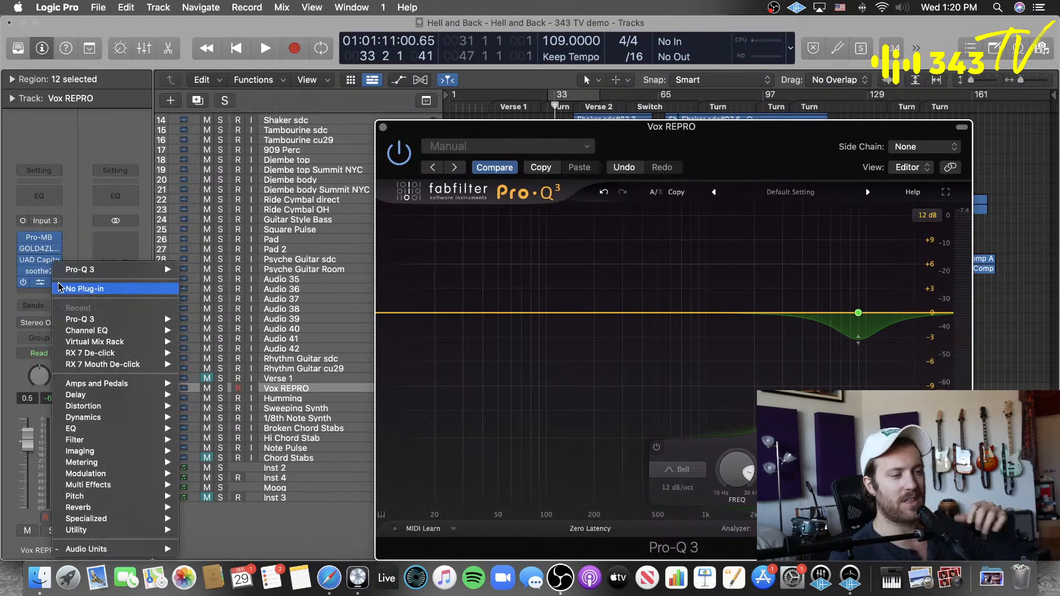
click(88, 290)
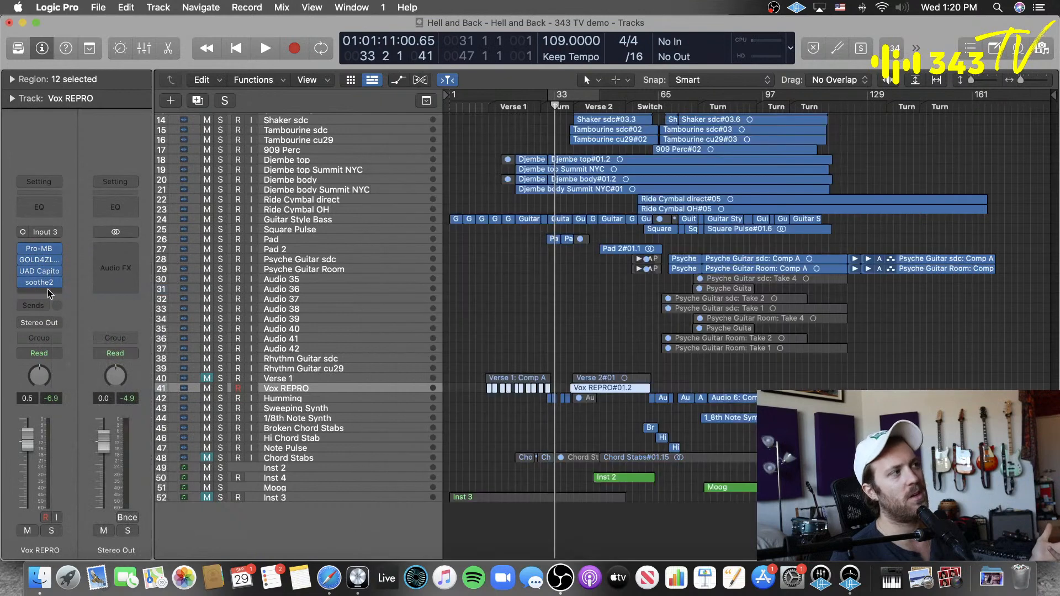
Step: Insert the SSL Native X-EQ 2 Audio Unit in the free insert slot of the Vox REPRO track
click(45, 289)
mouse_move(77, 552)
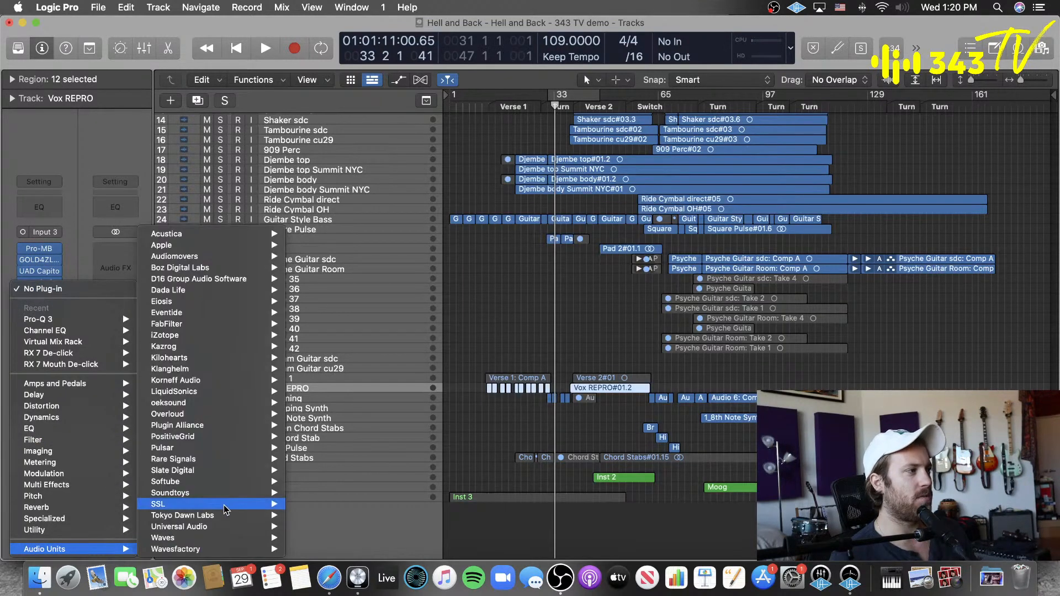
mouse_move(223, 504)
mouse_move(429, 517)
click(465, 515)
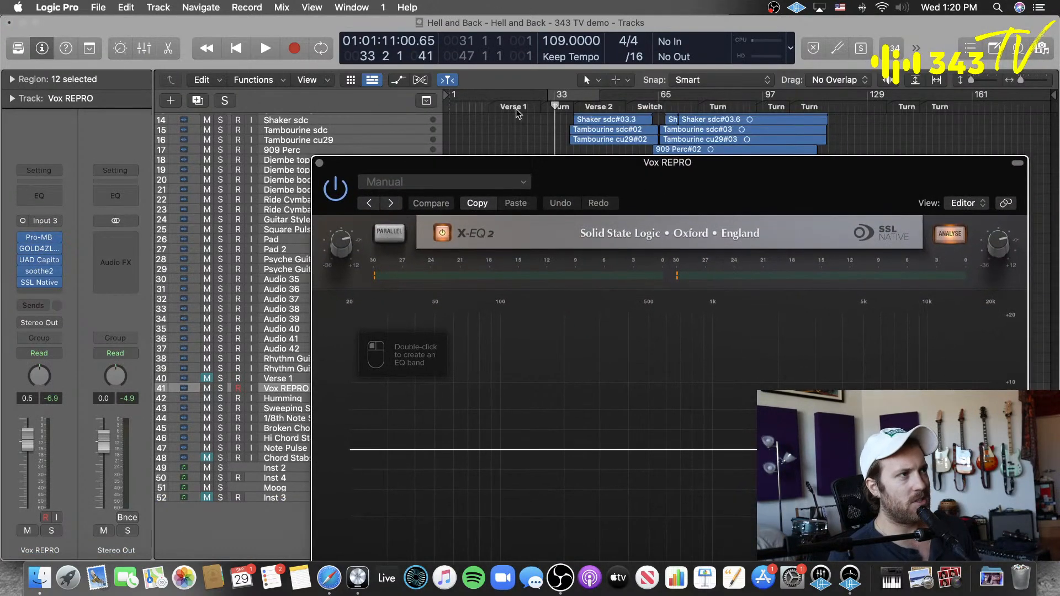
Step: Play from about bar 21 and add an X-EQ 2 bell band with a narrow boost of about 3 dB near 3.5 kHz
click(516, 109)
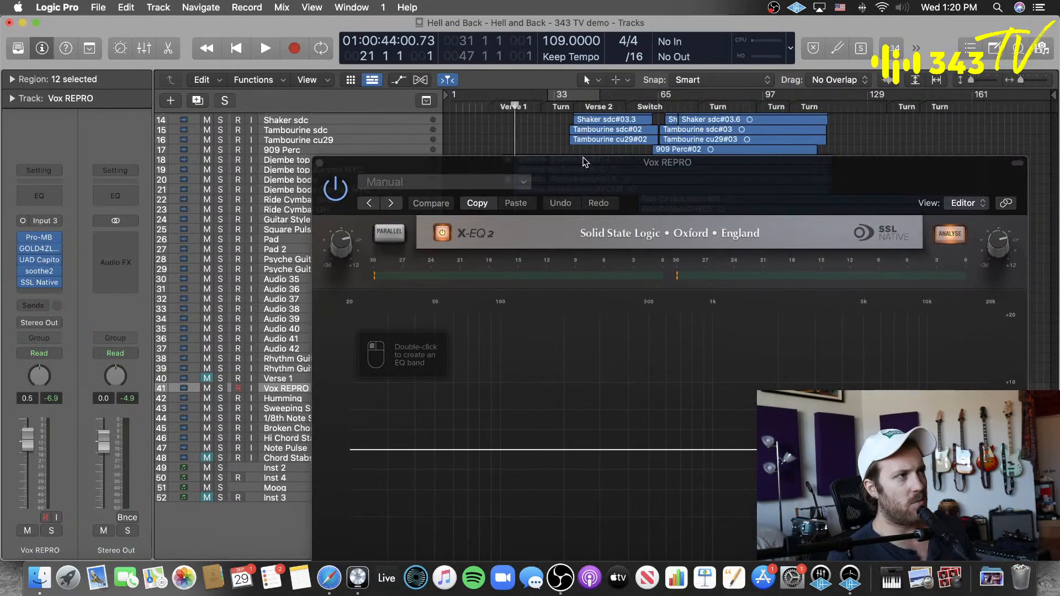
key(space)
drag(613, 180, 568, 63)
double_click(616, 334)
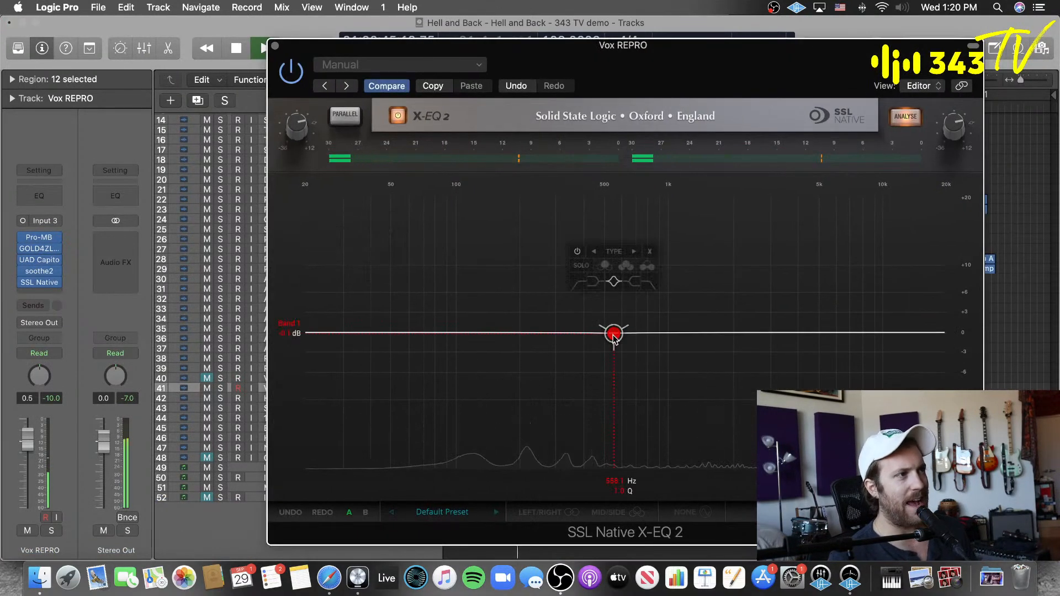
drag(613, 335, 854, 93)
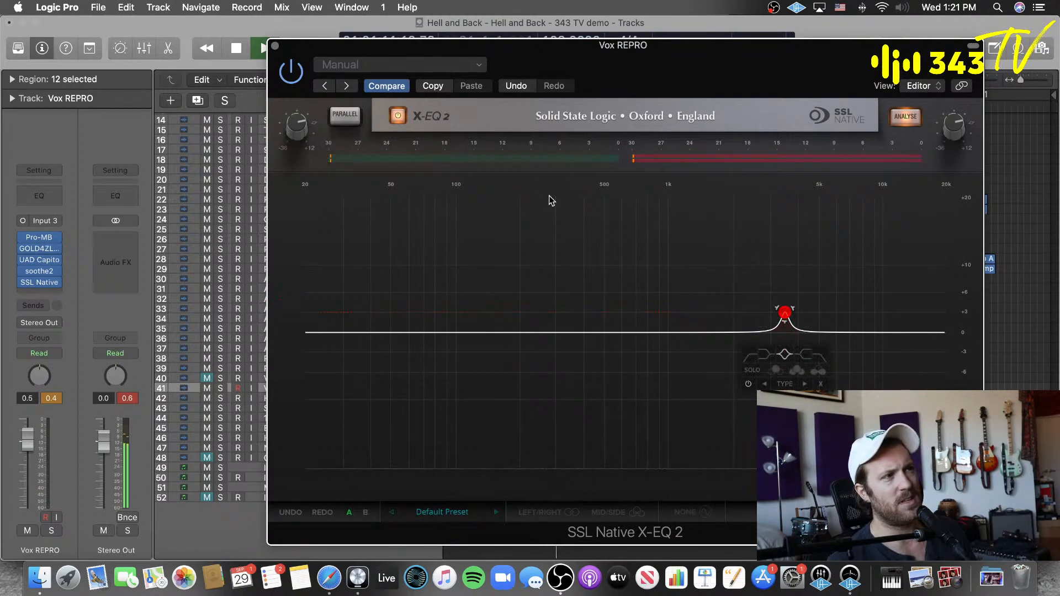
Step: Stop playback and remove SSL Native X-EQ 2 from the Vox REPRO track
key(space)
drag(570, 66, 587, 64)
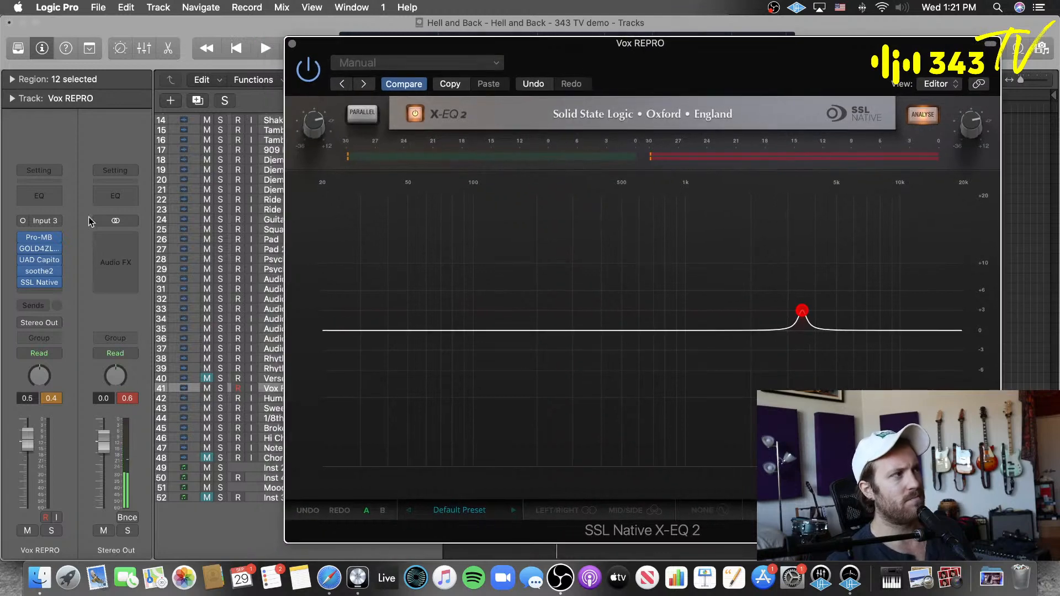
click(57, 284)
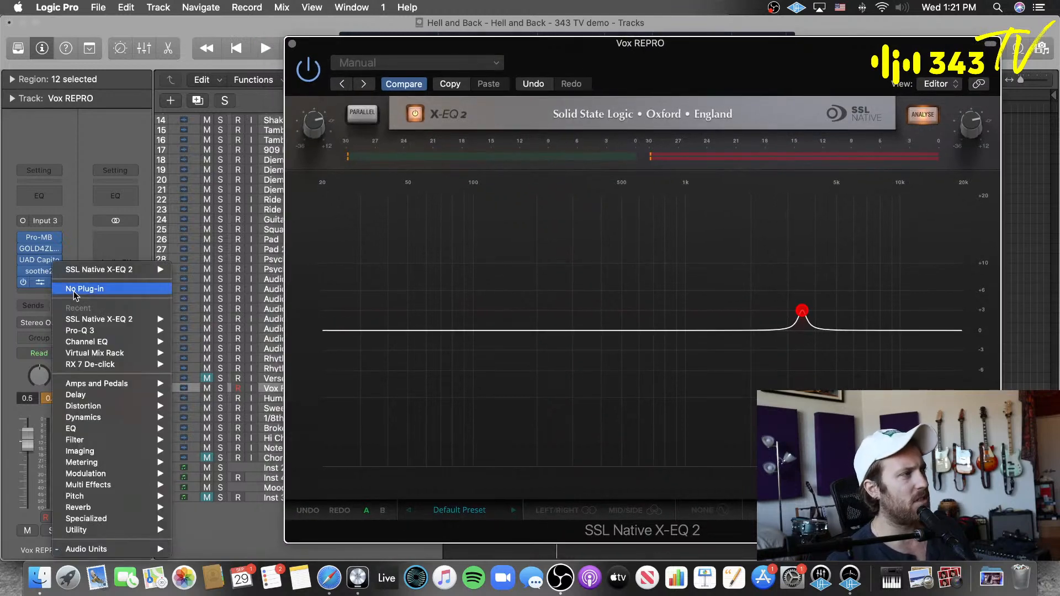
click(74, 289)
Step: Insert Slate Digital's Inf EQ in mono on the Vox REPRO track
click(39, 284)
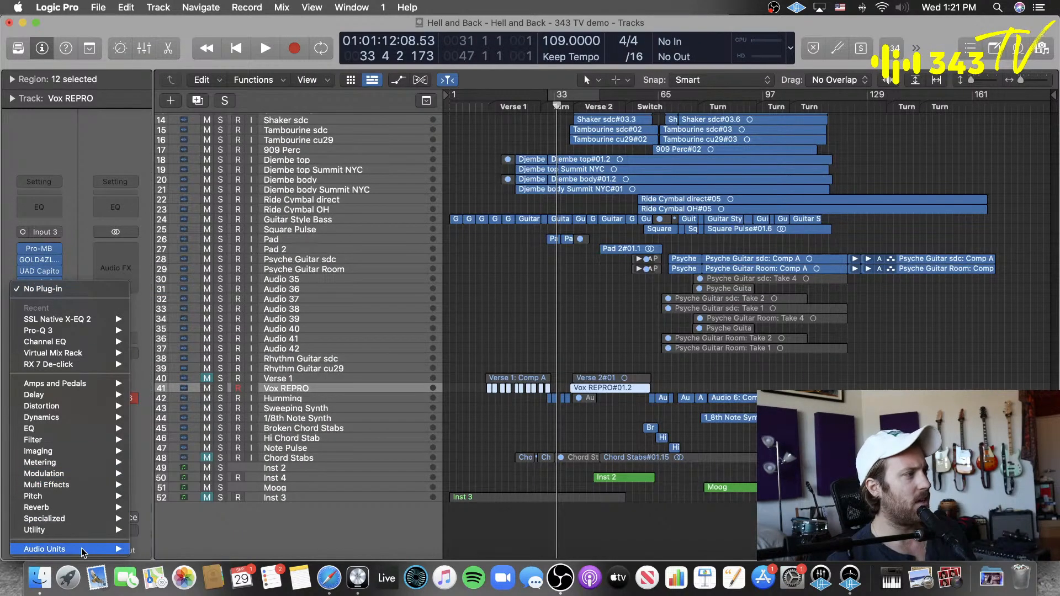
mouse_move(83, 549)
mouse_move(205, 357)
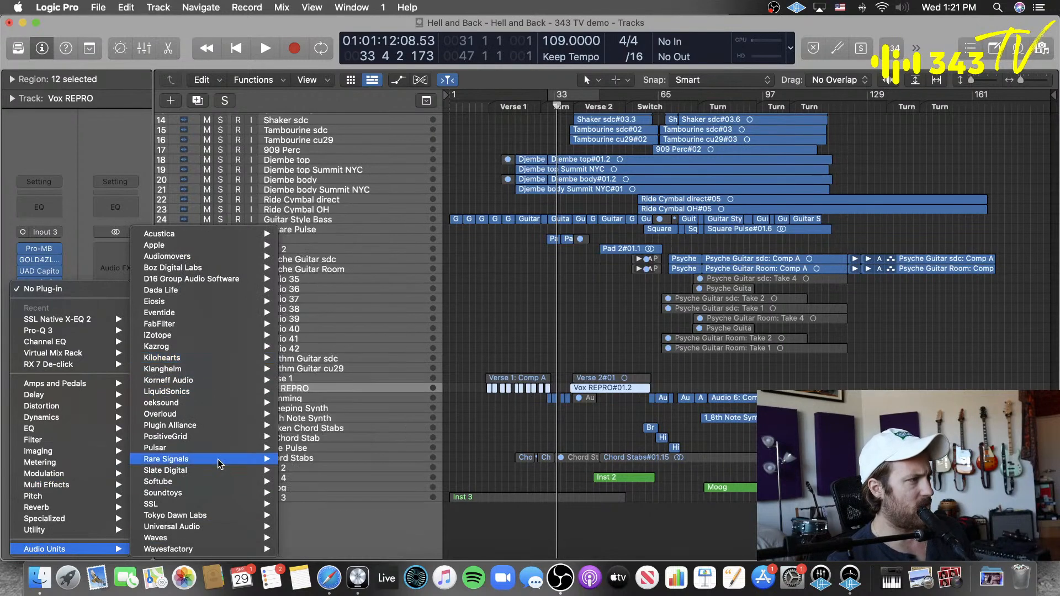
mouse_move(207, 475)
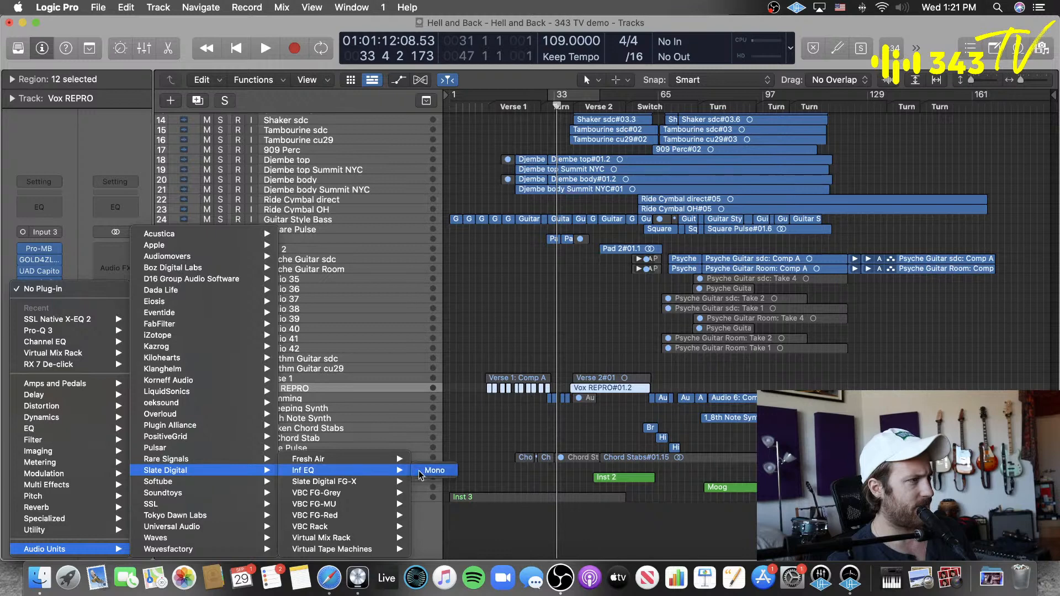
click(434, 470)
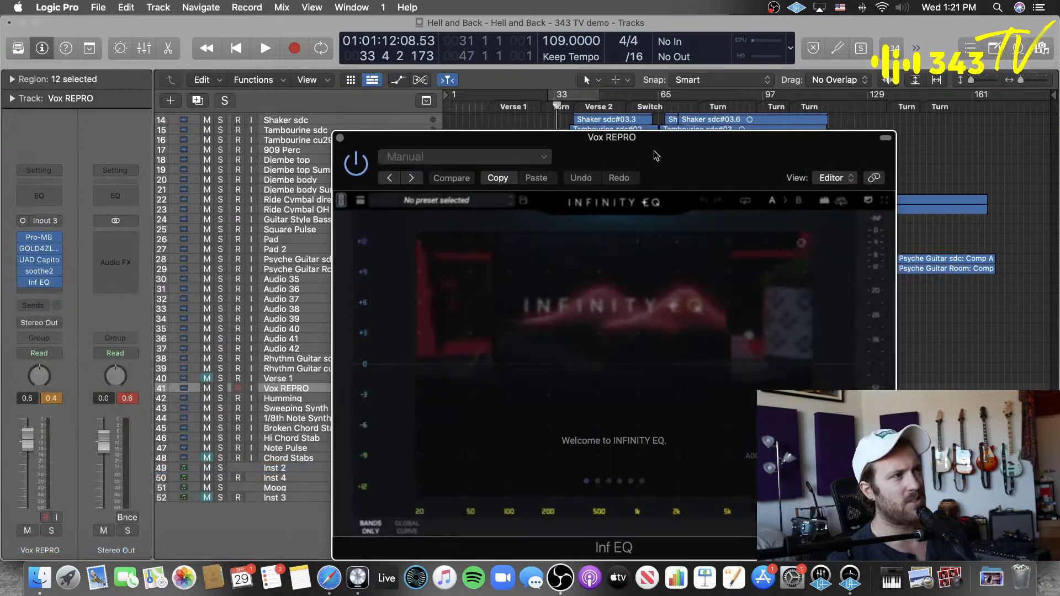
drag(655, 154, 637, 176)
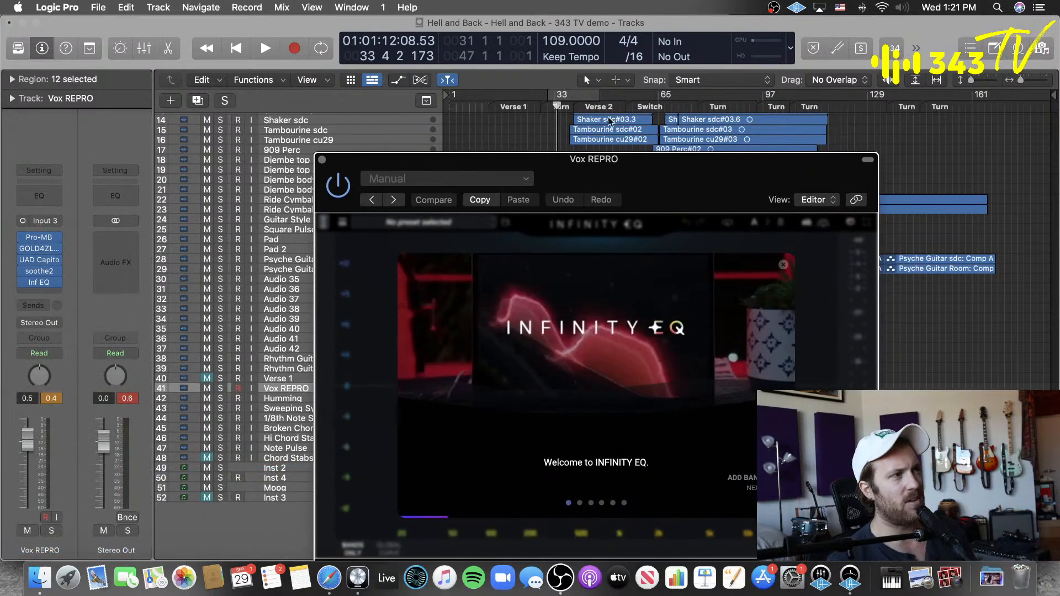
Step: Move the playhead to bar 40, dismiss the Infinity EQ welcome tips, and start playback
click(577, 107)
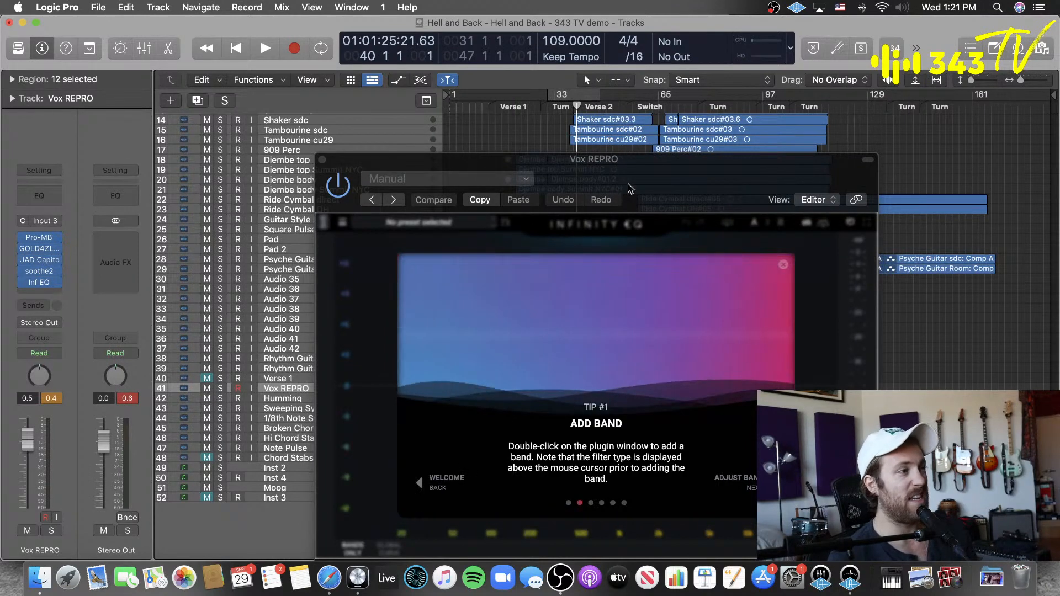
click(784, 265)
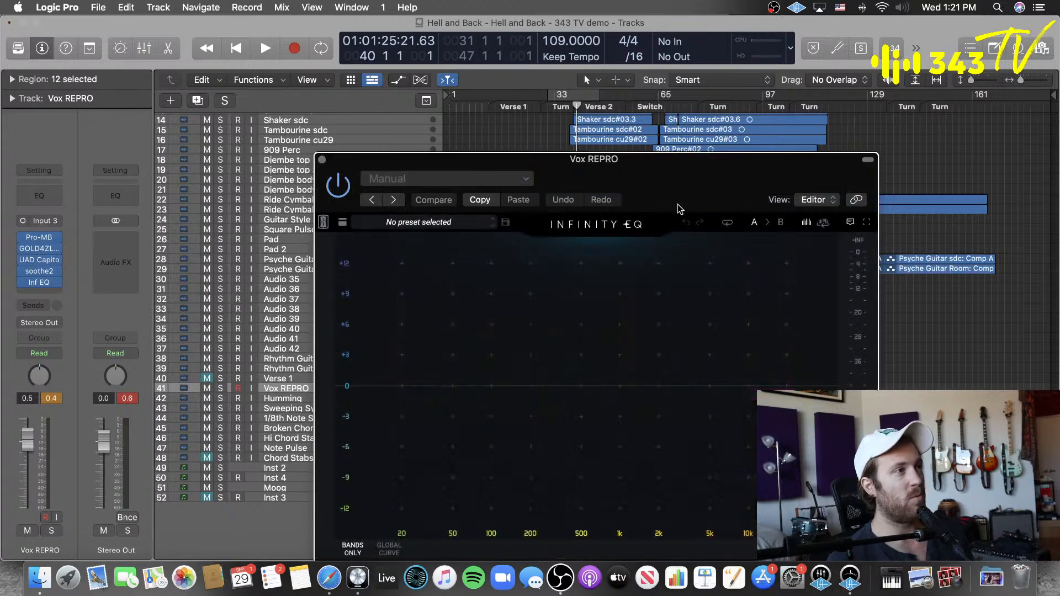
key(space)
drag(585, 158, 511, 57)
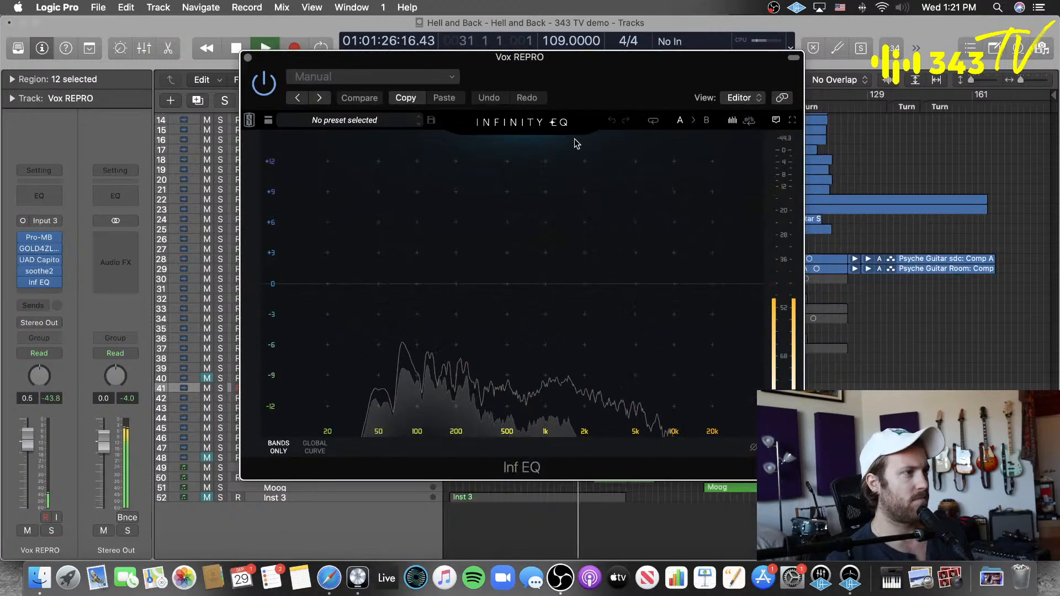
Step: Add an Infinity EQ band, shape it into a broad -2.08 dB cut at 6.80 kHz, and stop playback
click(585, 285)
drag(586, 285, 617, 258)
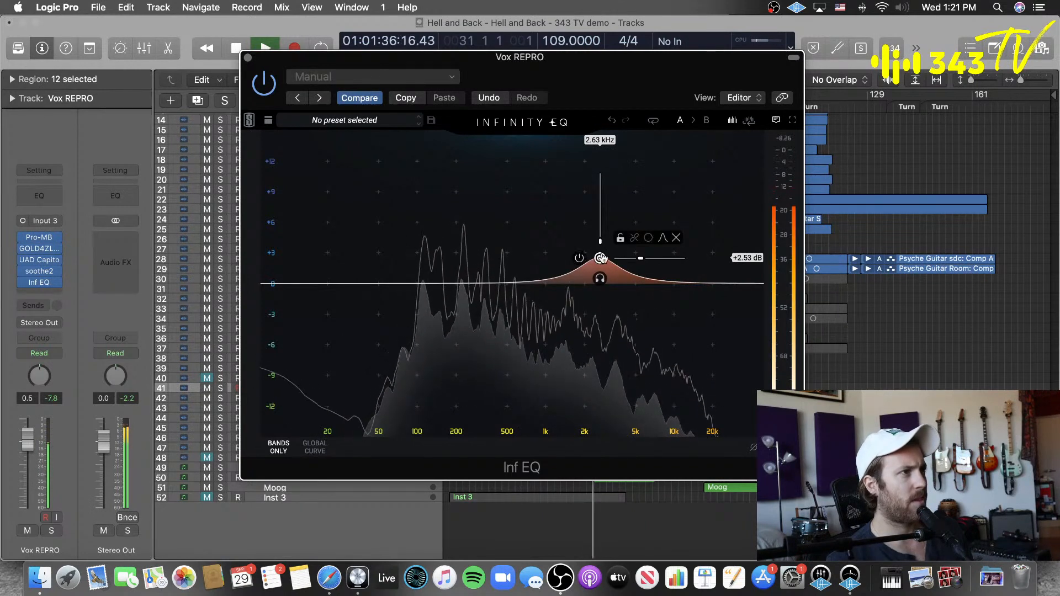
drag(597, 260, 654, 307)
key(space)
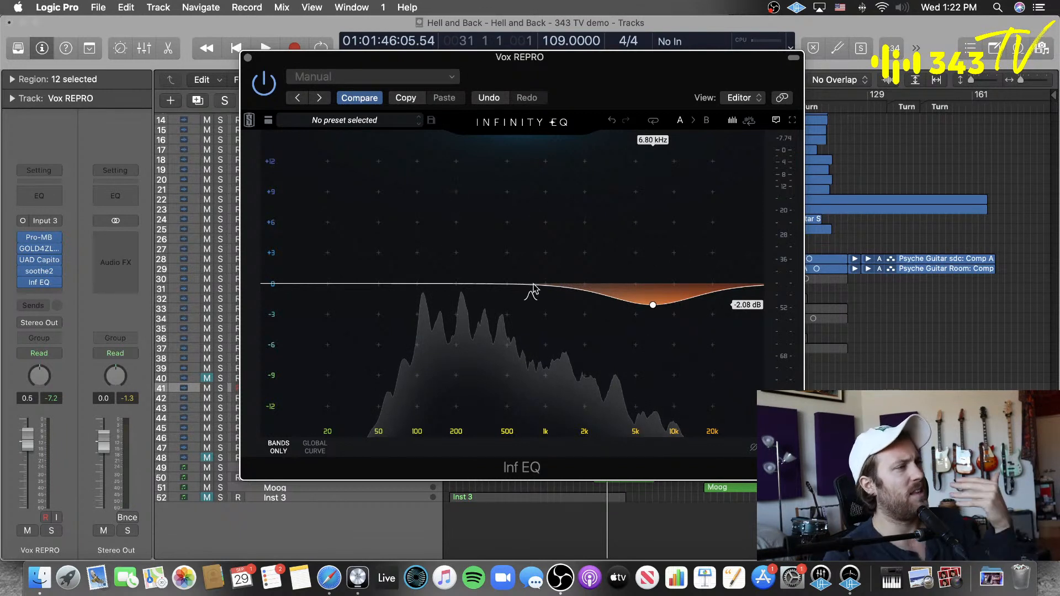
Step: Remove Inf EQ from the Vox REPRO track and deselect the track's regions
click(58, 282)
click(77, 292)
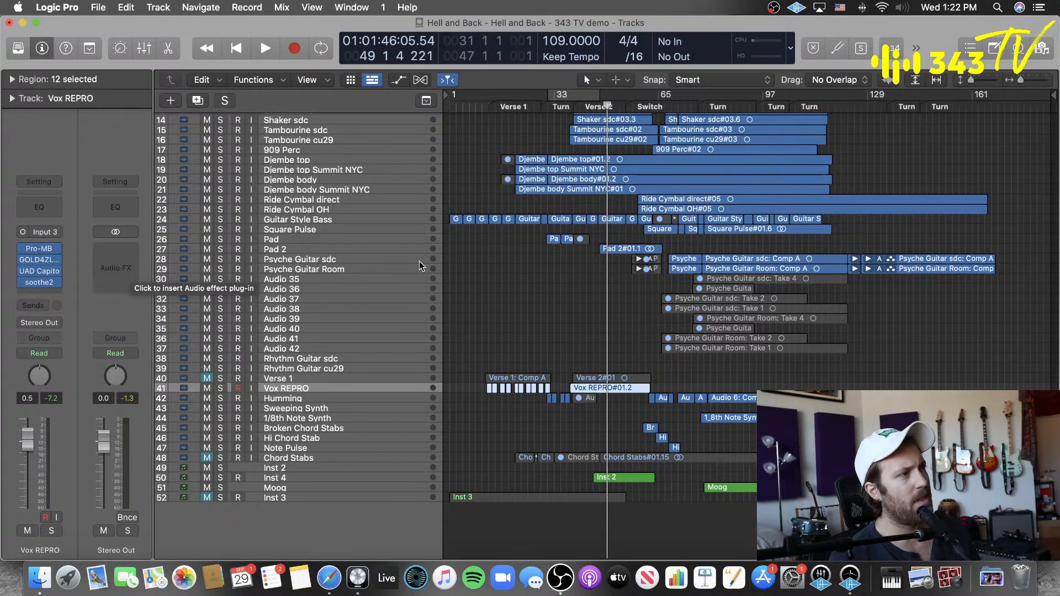
click(515, 309)
Step: Move the playhead to bar 39, around the start of Verse 2
click(485, 104)
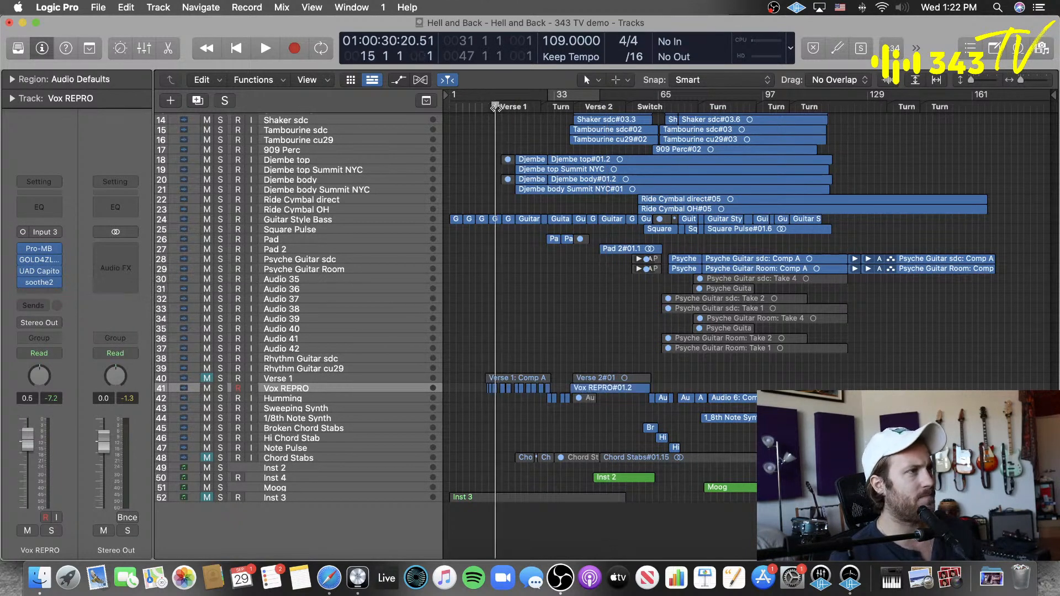
drag(484, 117, 573, 133)
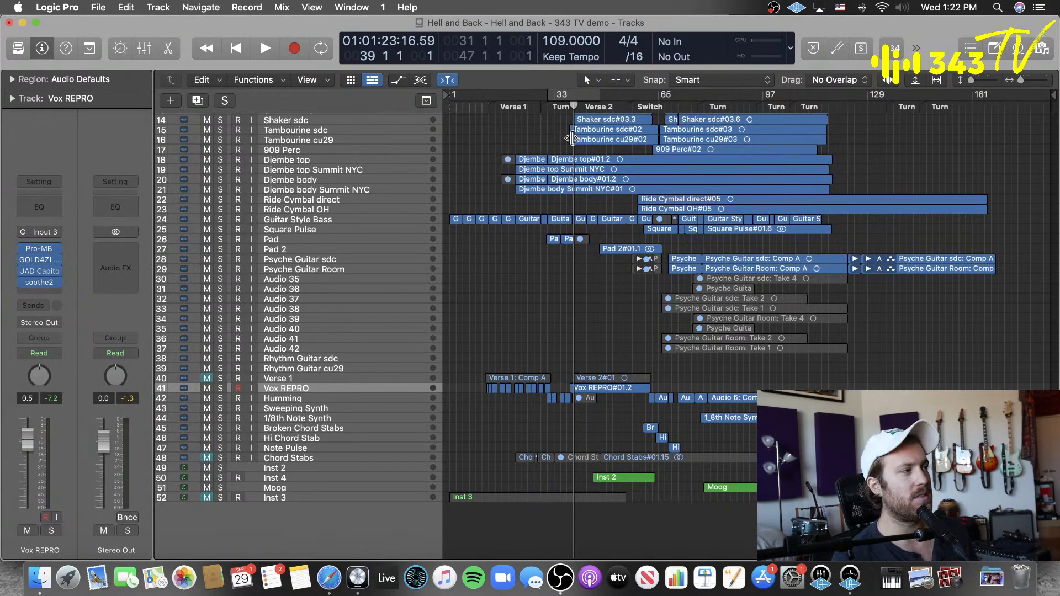
scroll(302, 134, up, 5)
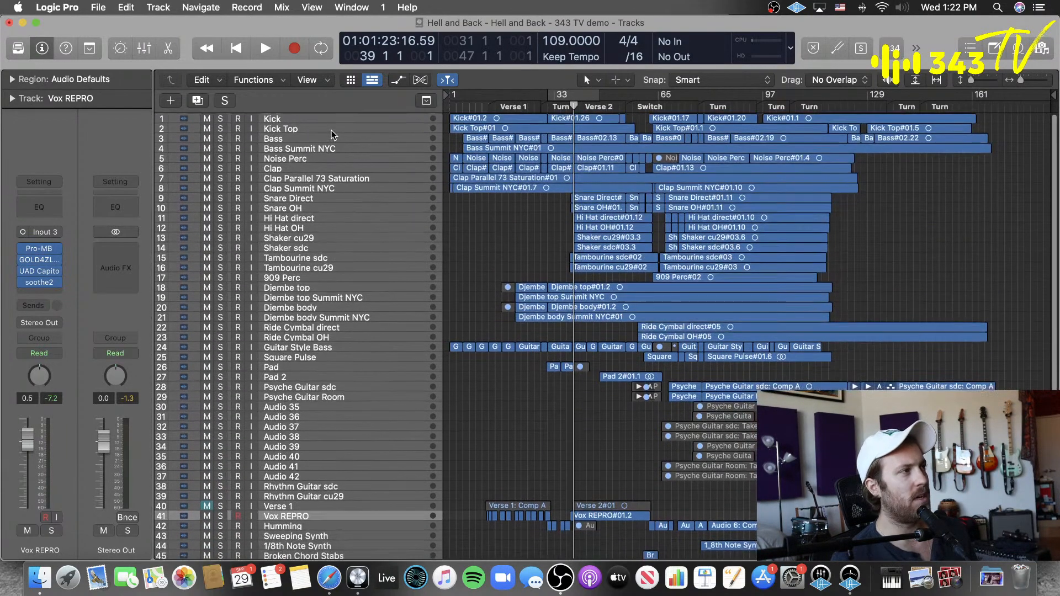
Step: Open the SAND3EQ plug-in on the Bass track to view its settings, and close its window
click(325, 138)
click(479, 241)
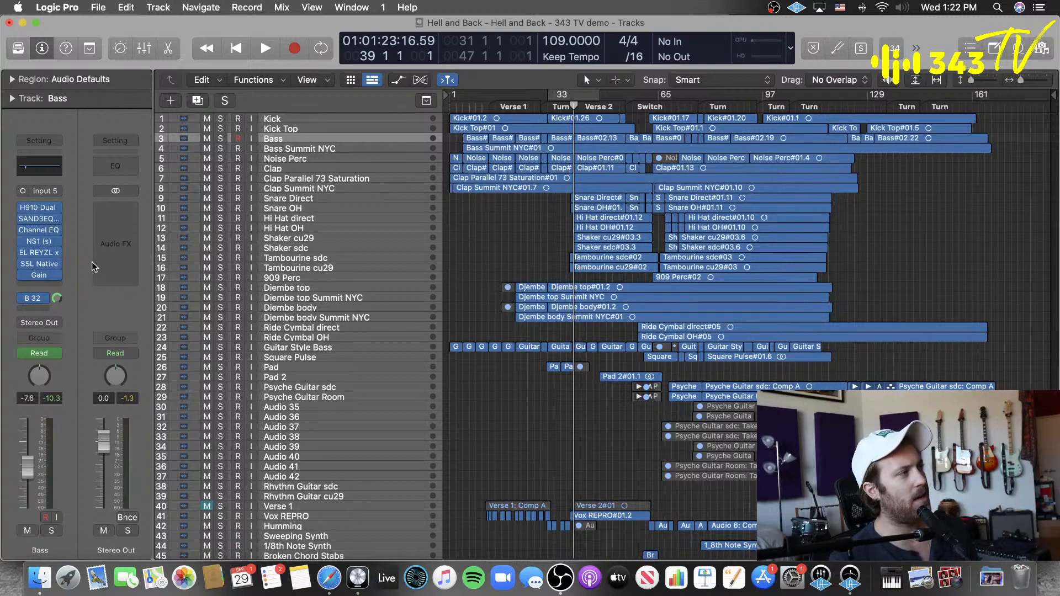
click(38, 221)
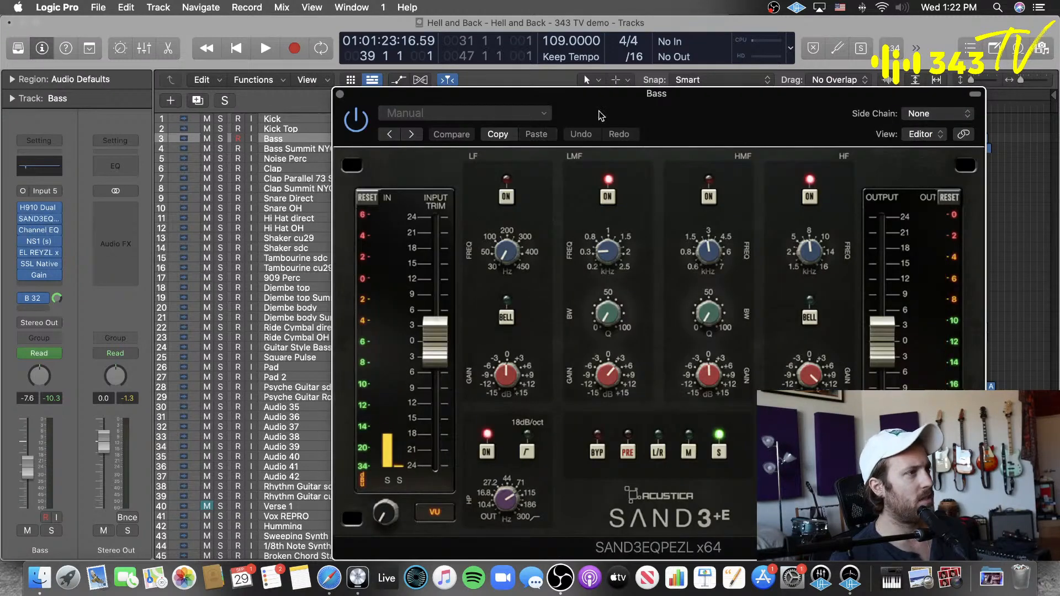
click(340, 95)
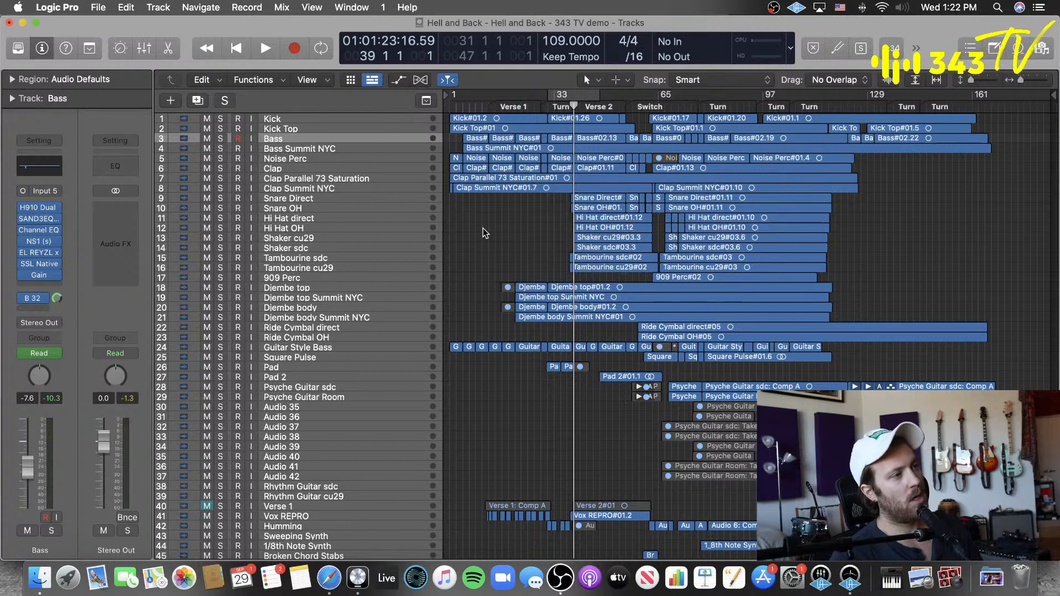
Step: Raise the Guitar Style Bass track's volume to 1.6 dB and deselect its regions
click(326, 350)
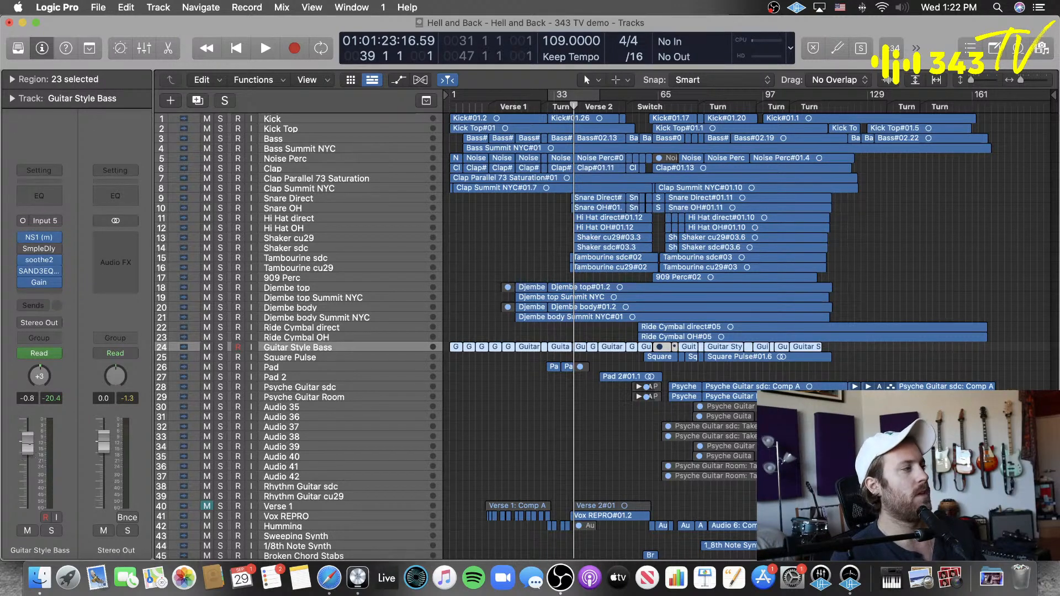
drag(27, 442, 26, 435)
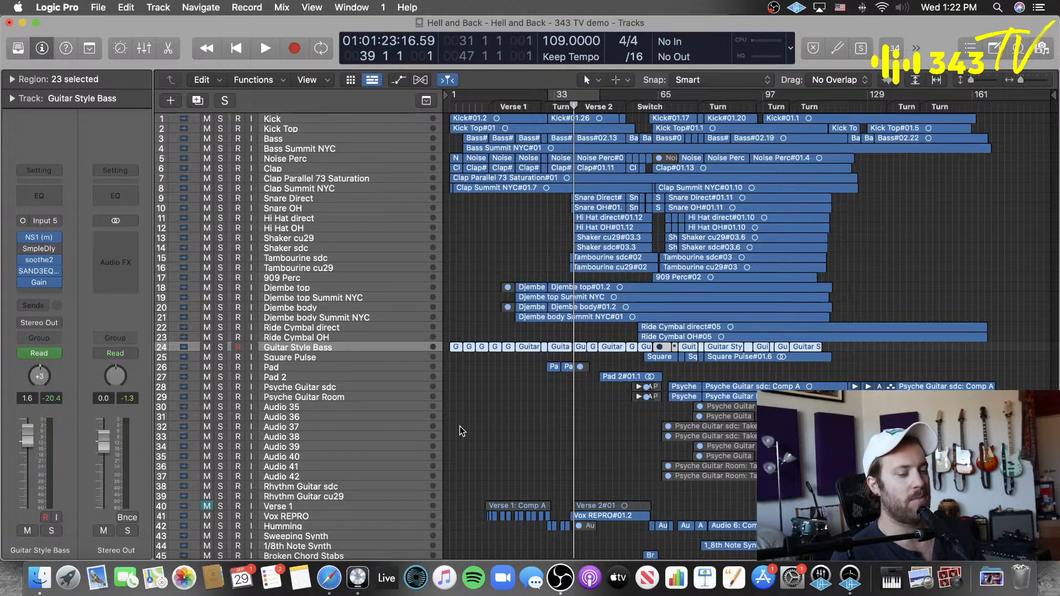
click(507, 425)
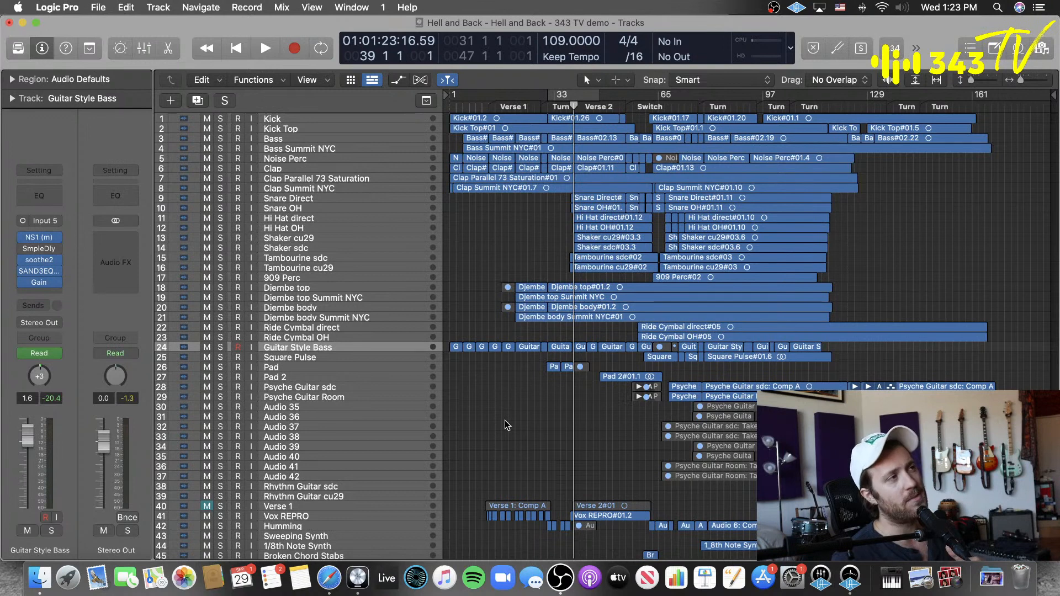
Step: Return the playhead to the project start, solo the Kick track, and open its Ultramarine4 EQ plug-in
key(Return)
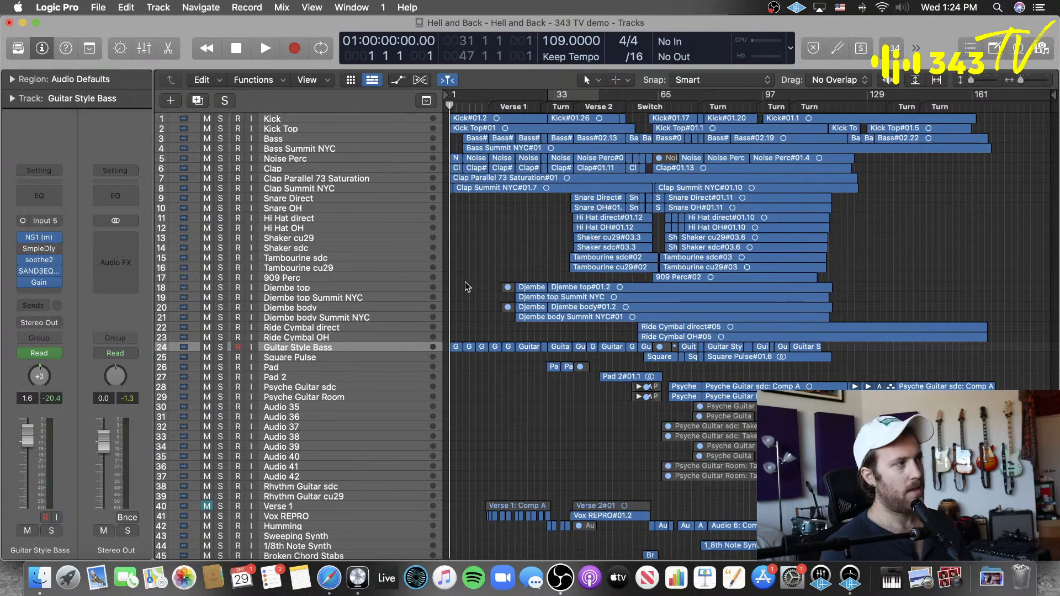
click(288, 122)
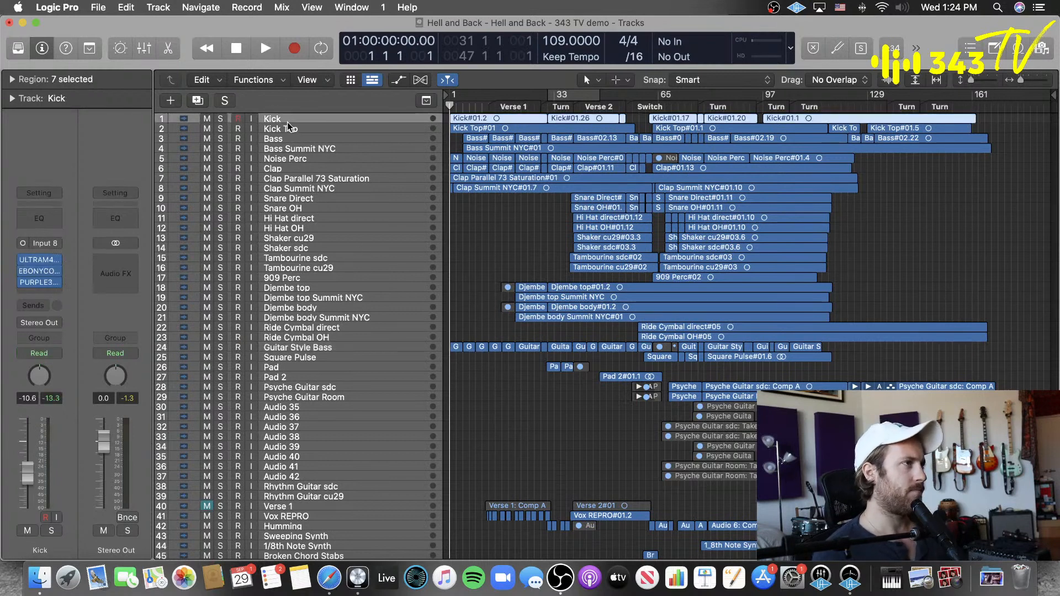
click(221, 119)
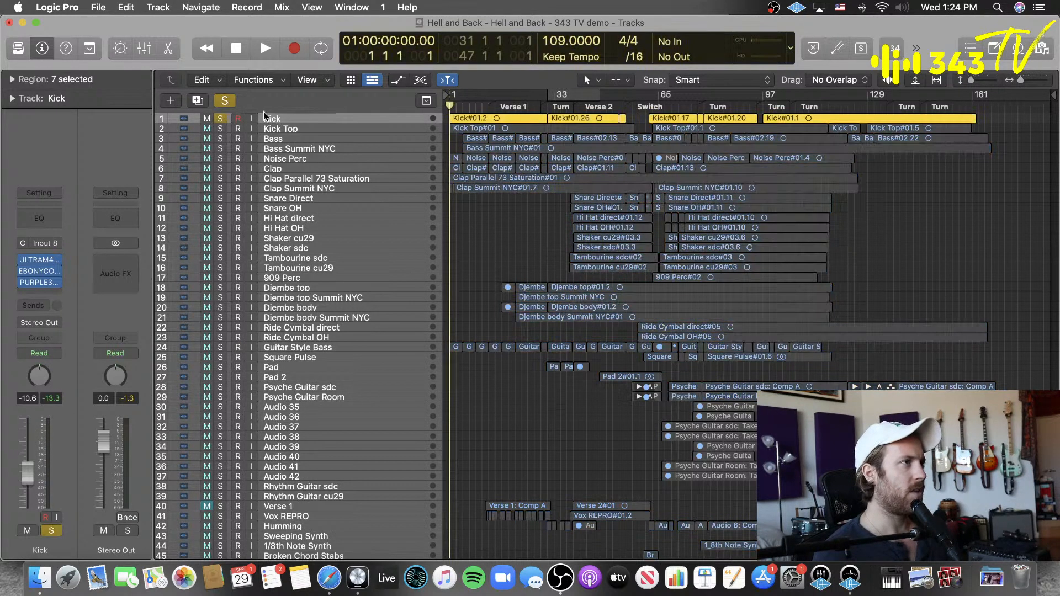
click(38, 259)
drag(568, 190, 511, 167)
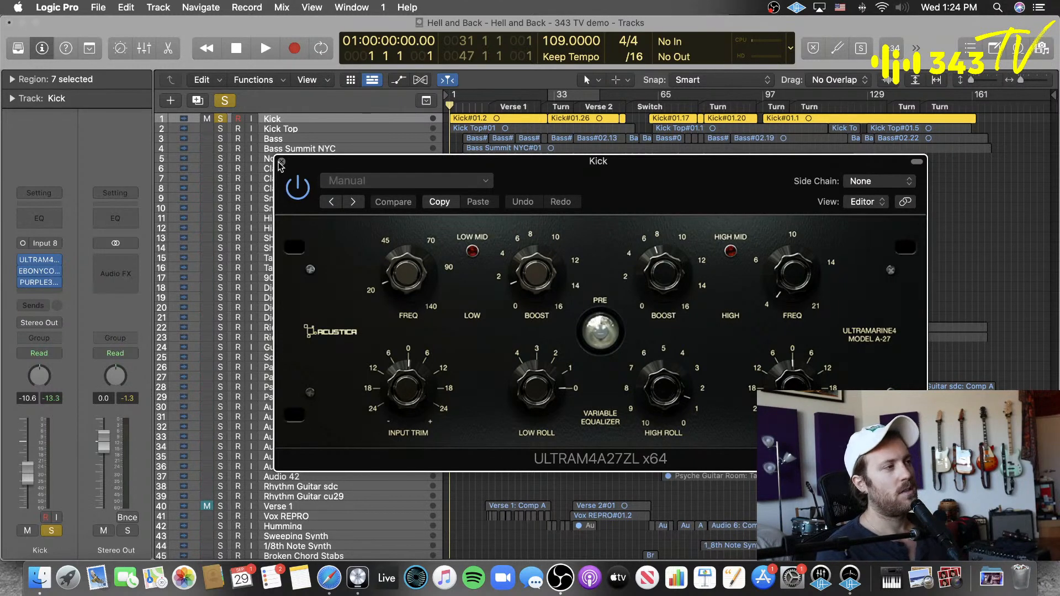
Step: Look through the Universal Audio plug-ins available for the Kick's empty insert slot, and leave the list without choosing one
click(39, 293)
mouse_move(84, 549)
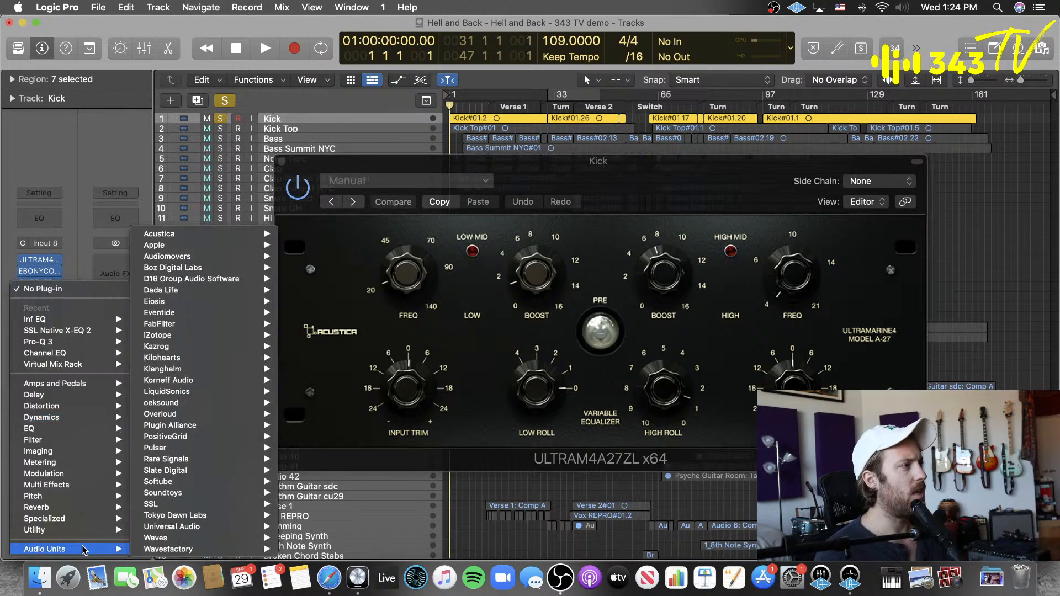
mouse_move(226, 504)
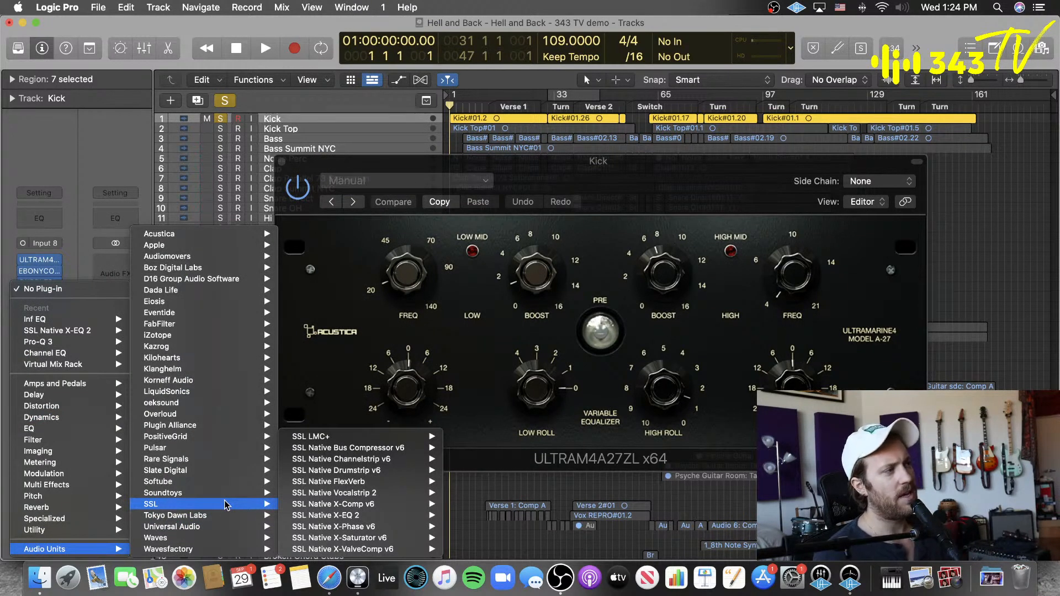
mouse_move(219, 529)
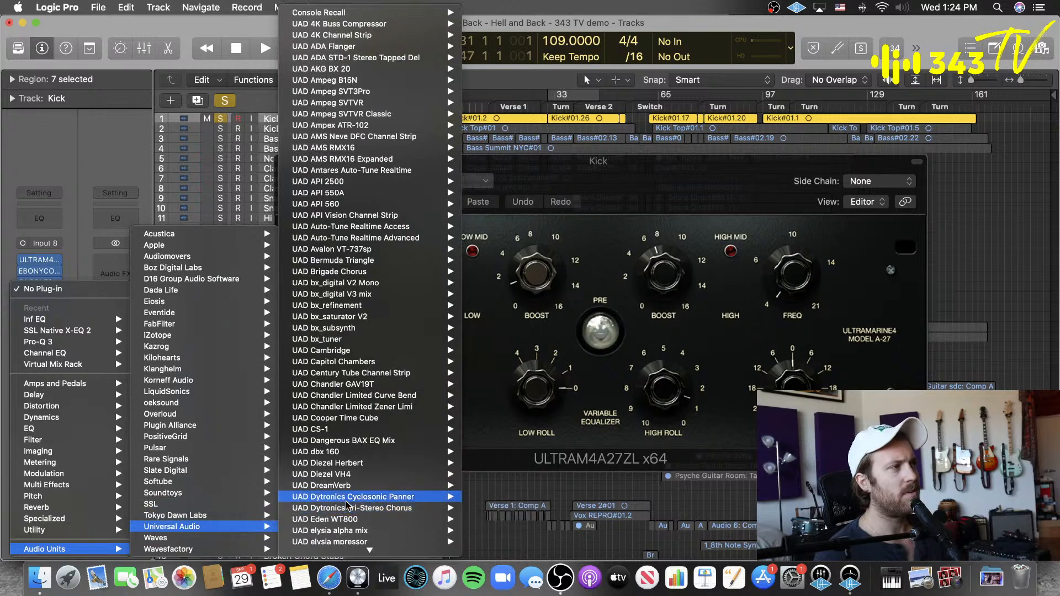
mouse_move(347, 499)
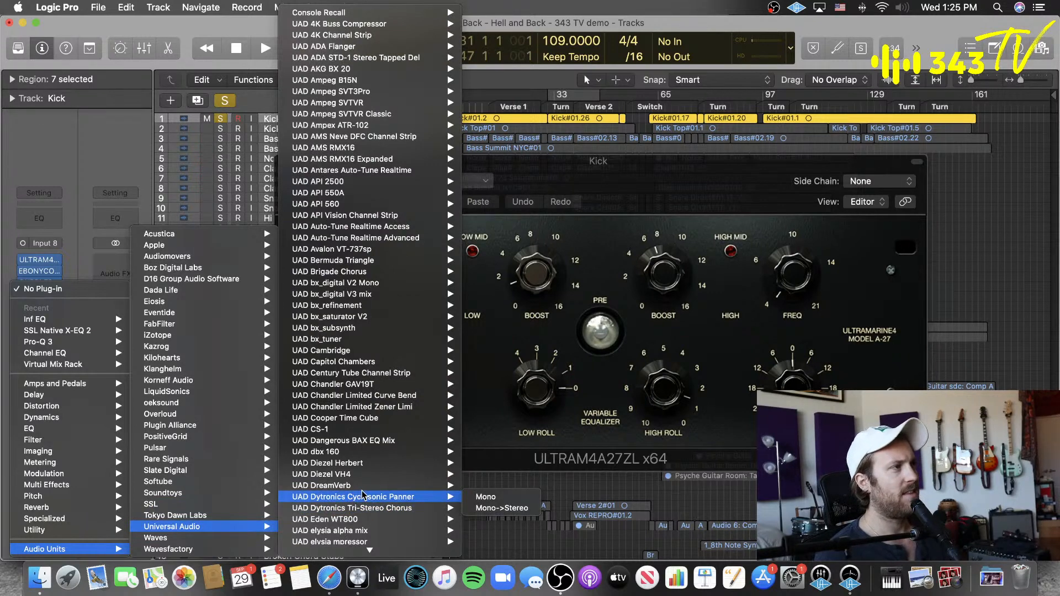
scroll(365, 498, down, 10)
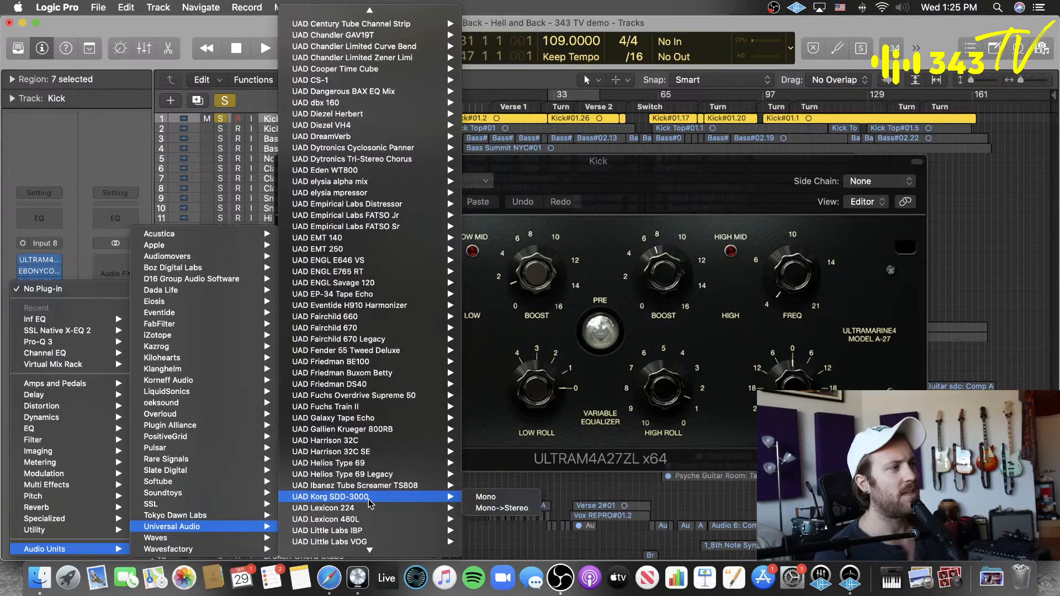
scroll(369, 503, down, 3)
mouse_move(383, 443)
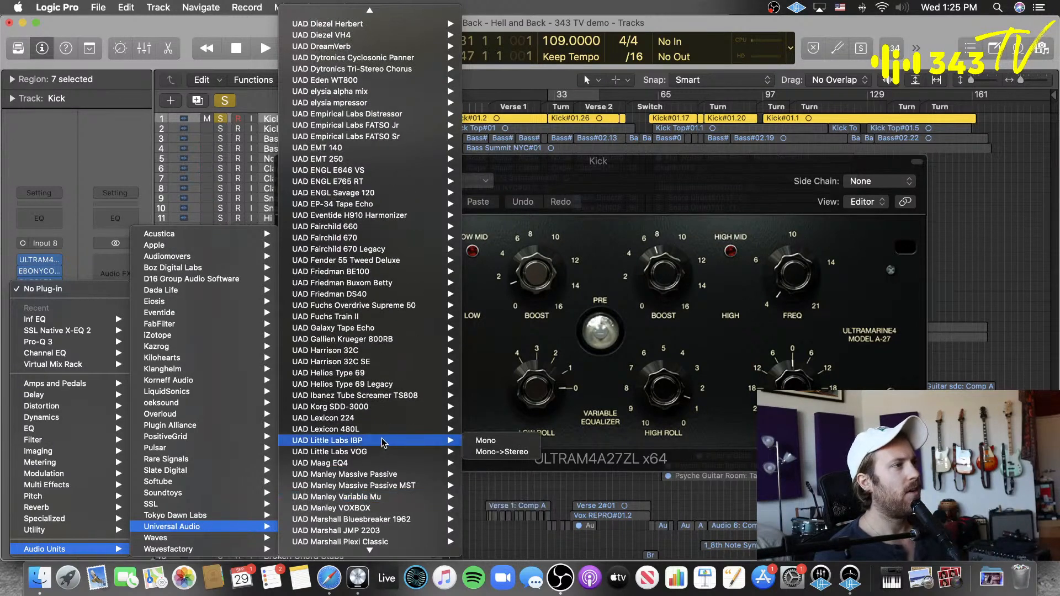
scroll(383, 443, down, 5)
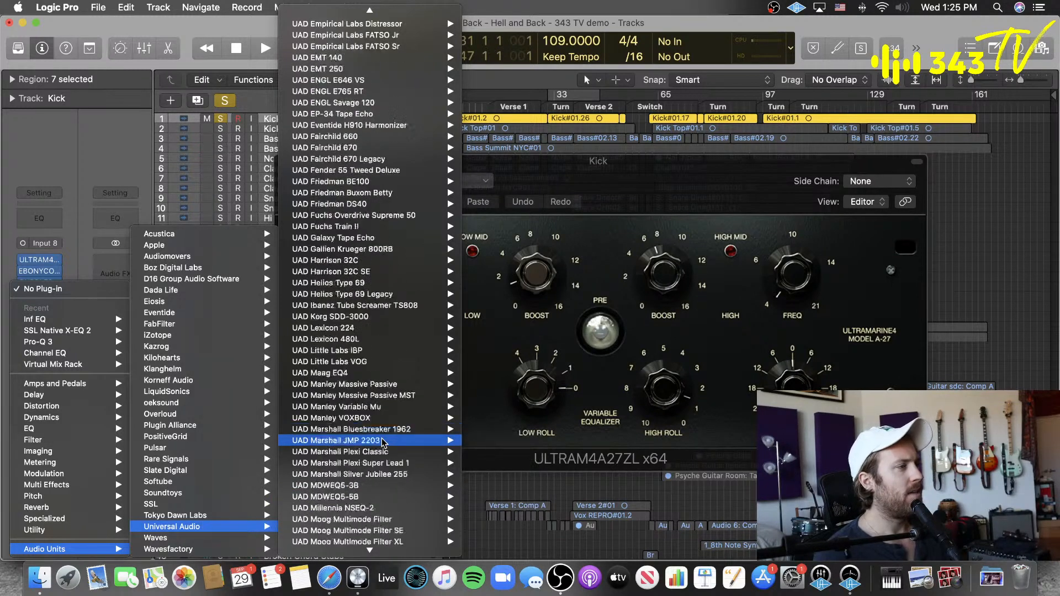
scroll(383, 443, down, 4)
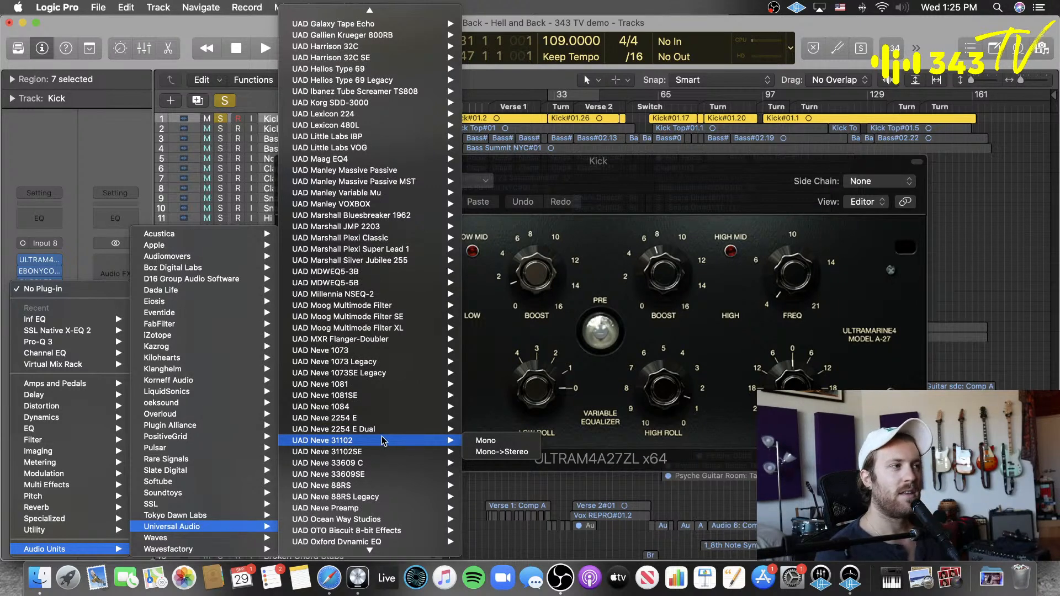
scroll(383, 441, down, 15)
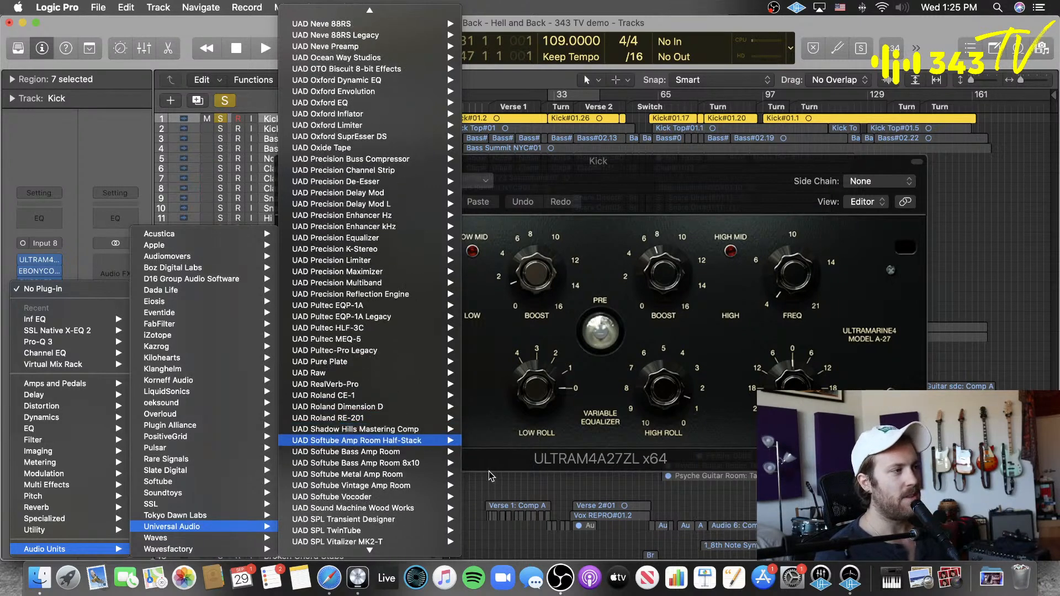
scroll(443, 500, down, 3)
scroll(388, 489, down, 14)
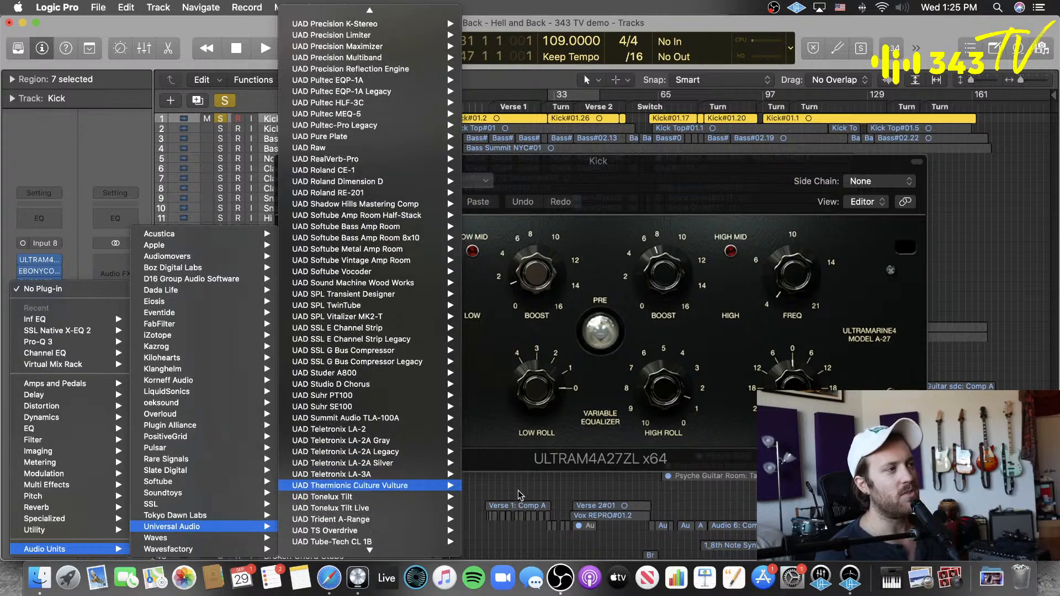
scroll(458, 488, down, 8)
click(495, 487)
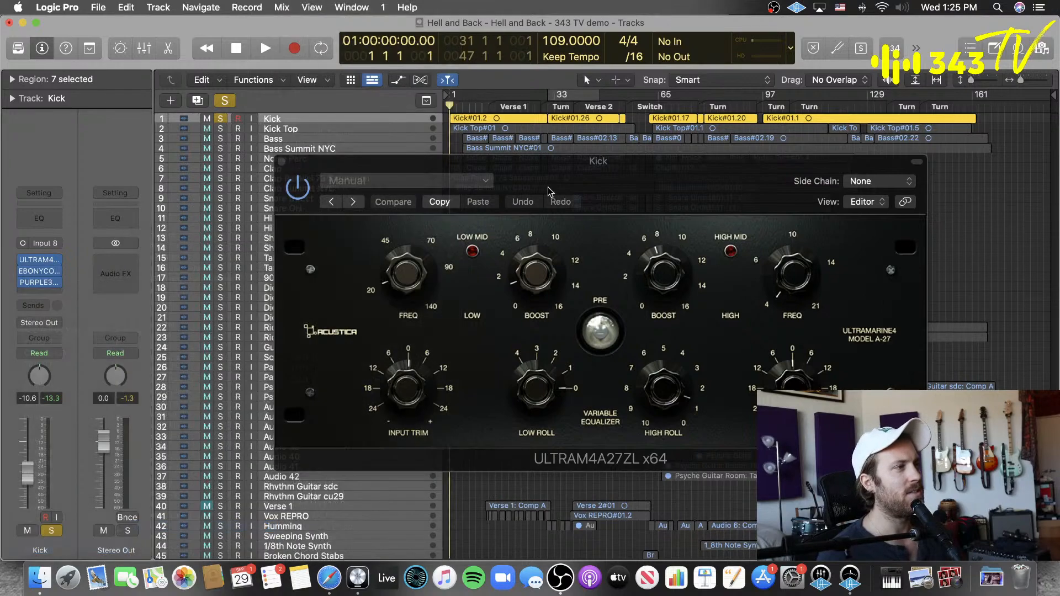
Step: Reposition the Ultramarine4 window, deselect the Kick regions, bypass the PURPLE3 plug-in on the Kick, and start playback
drag(607, 165, 658, 191)
click(948, 166)
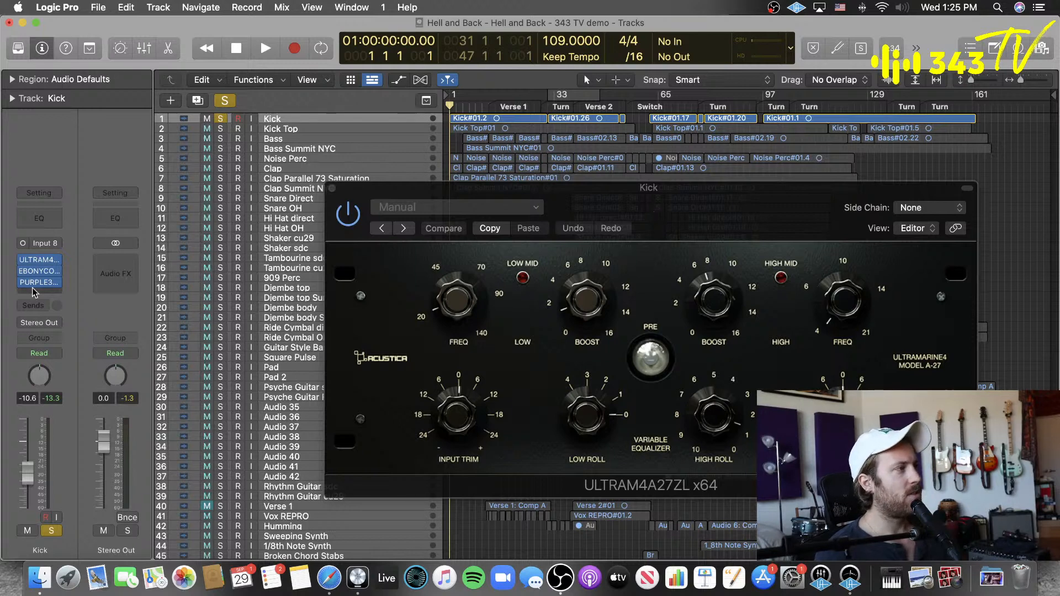
mouse_move(27, 282)
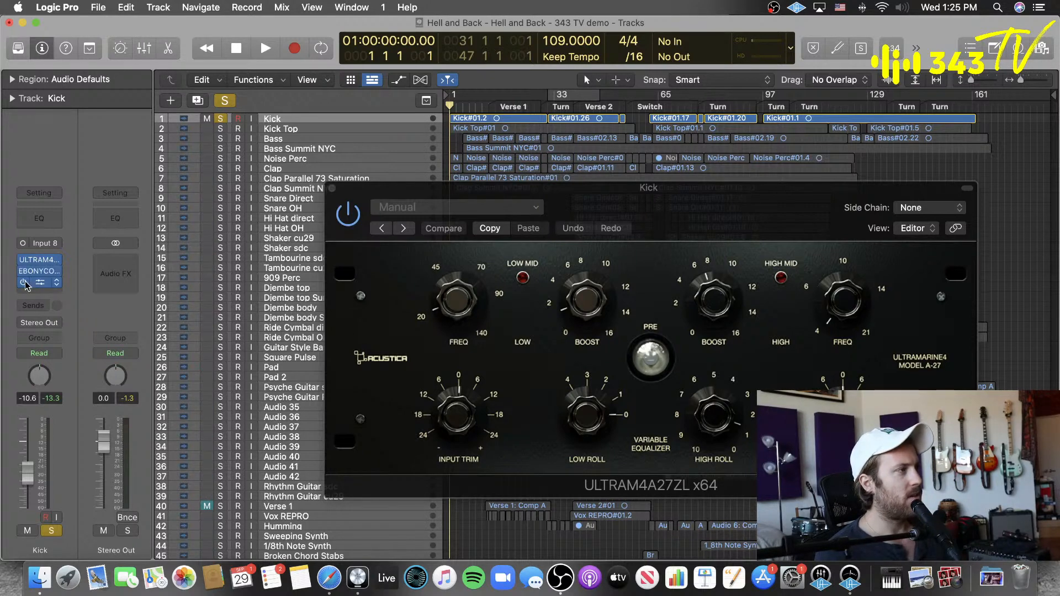
key(space)
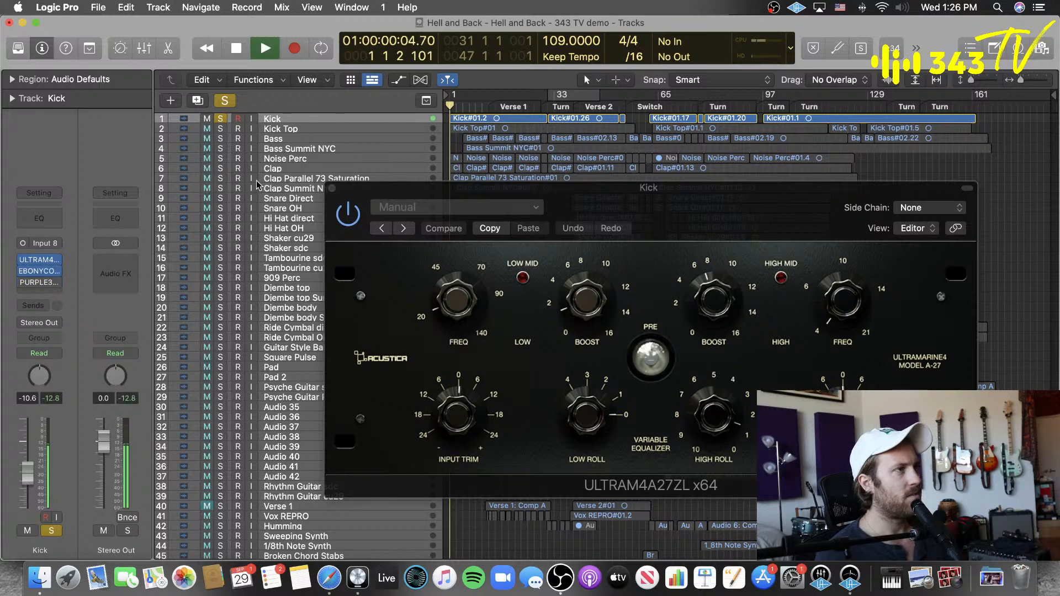
Step: Compare the Kick with Ultramarine4 bypassed and enabled, repeat the comparison from bar 1, and stop playback
click(351, 220)
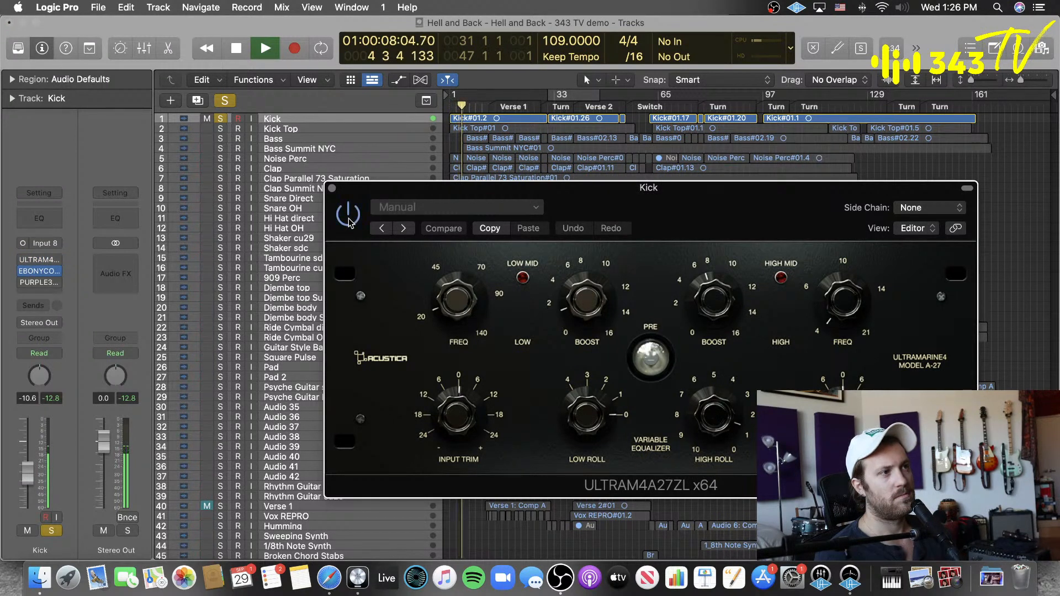
click(348, 220)
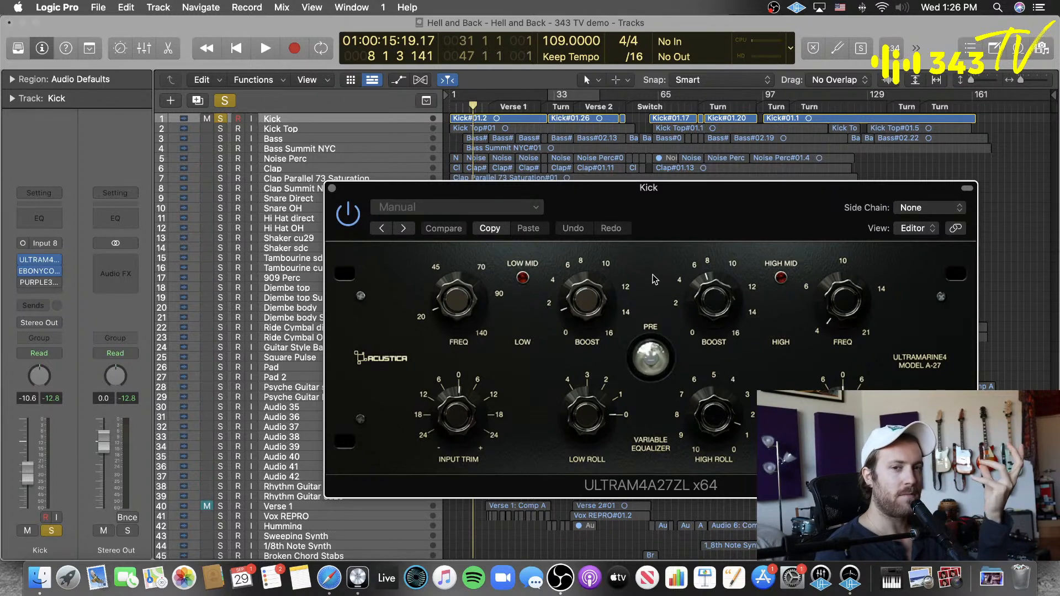
drag(473, 106, 436, 115)
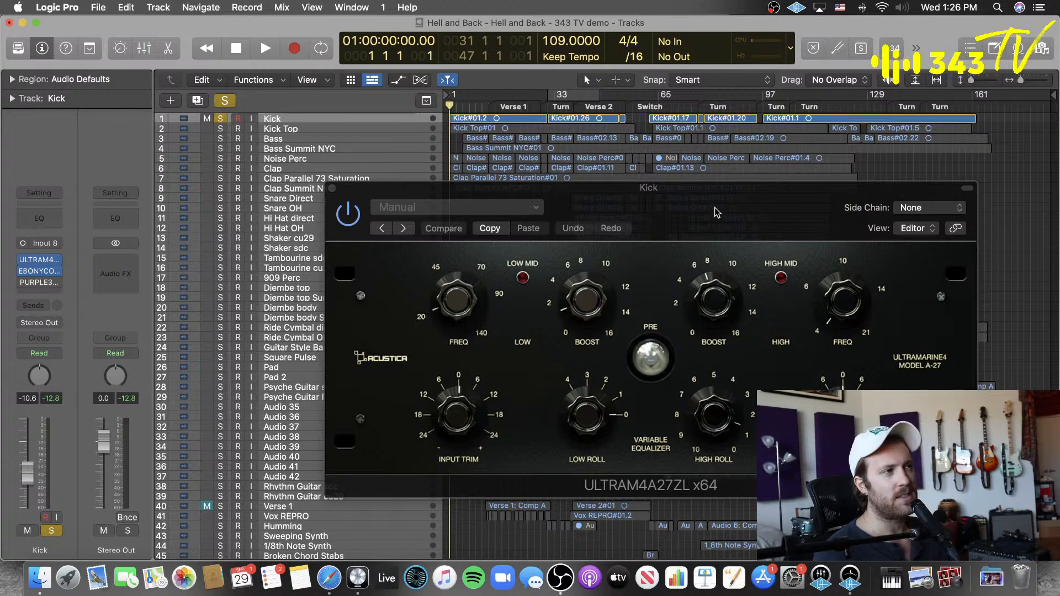
key(space)
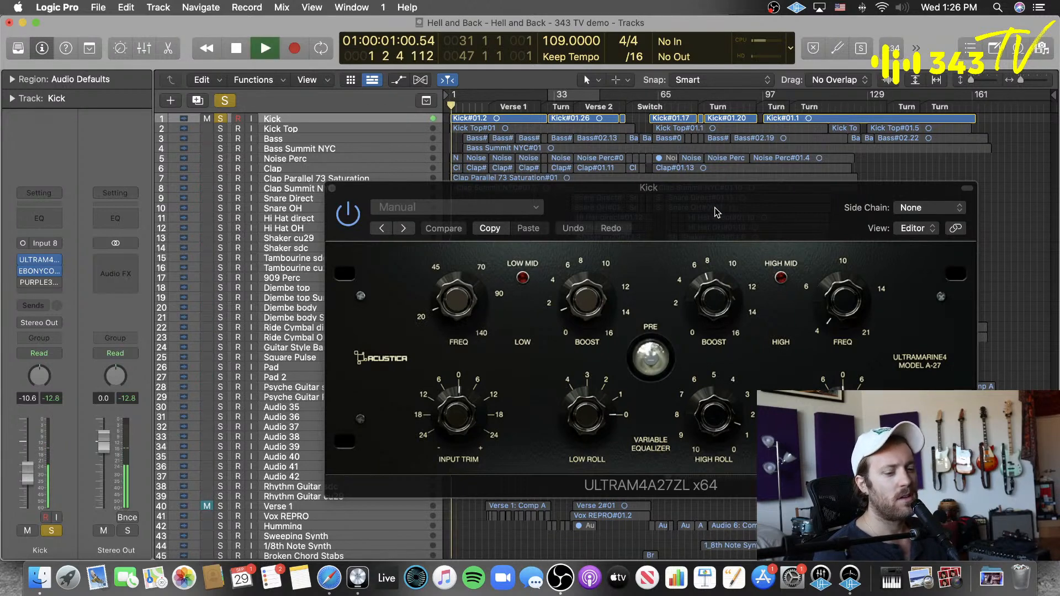
click(349, 216)
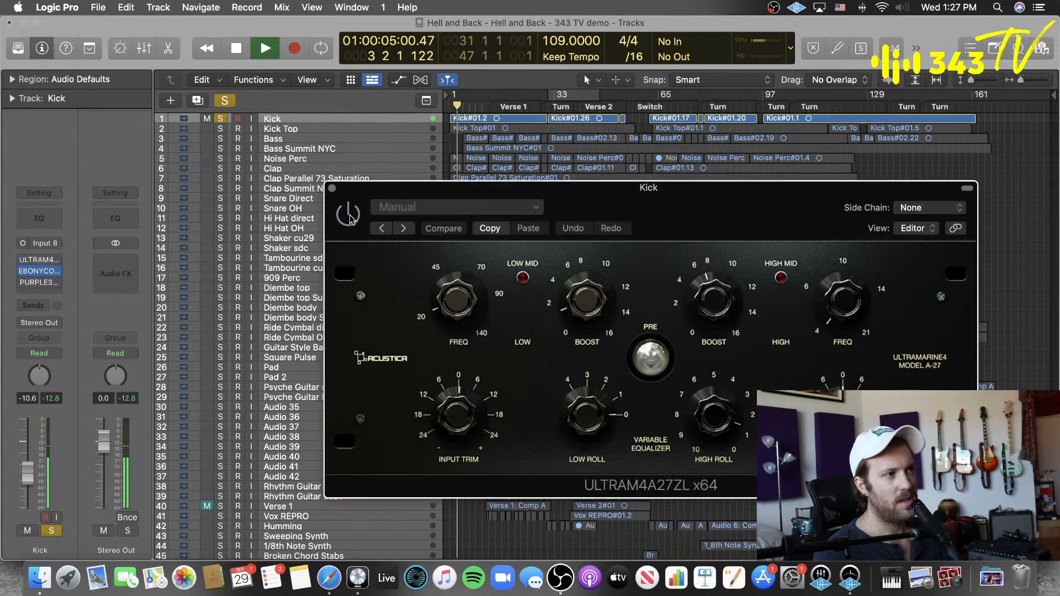
click(349, 216)
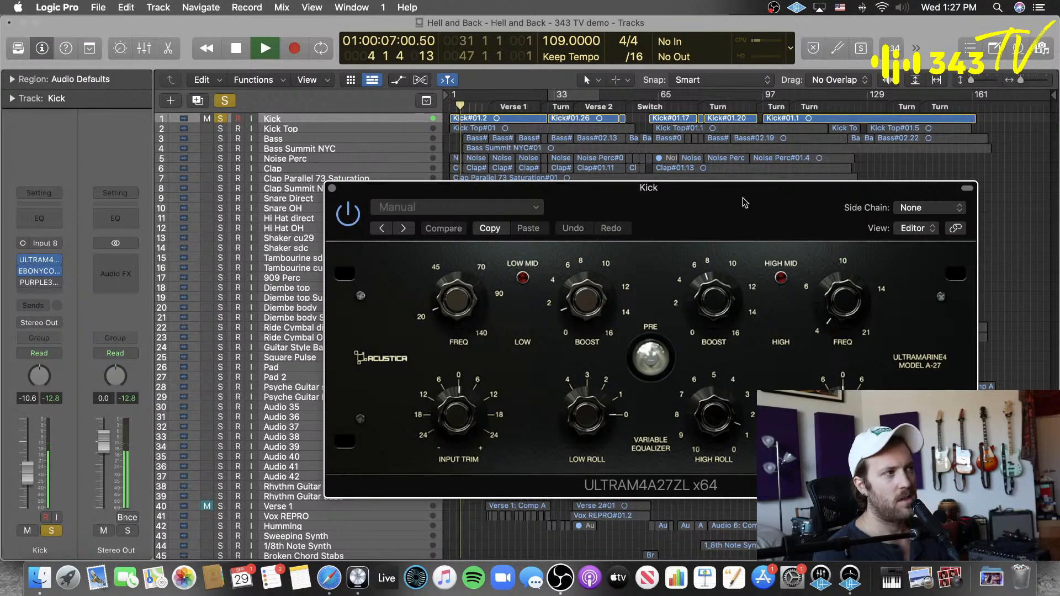
key(space)
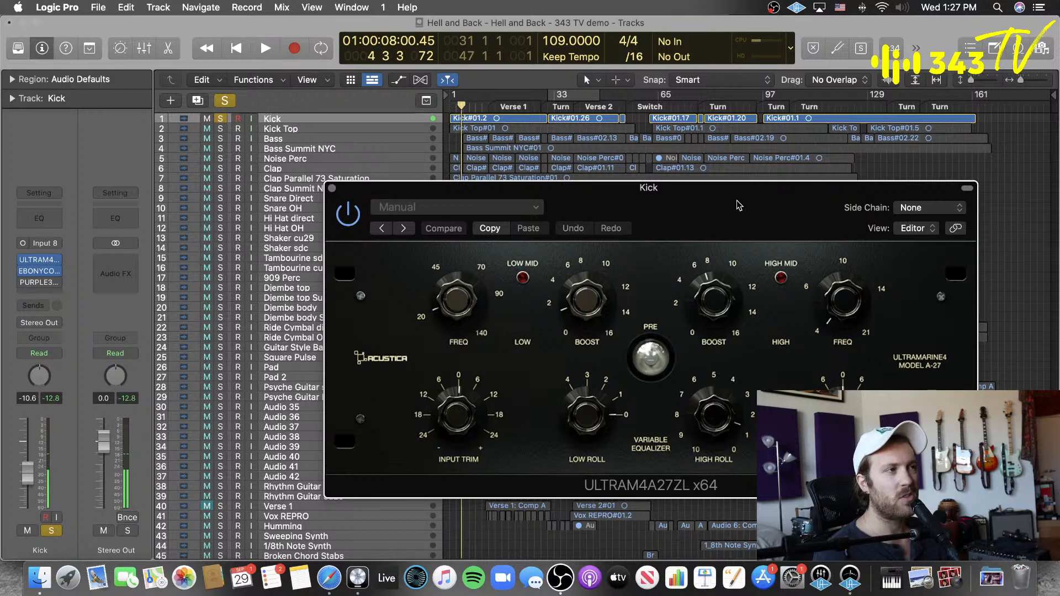
Step: Play the Kick and Bass soloed together, stop playback, and remove the Bass solo
click(221, 138)
key(space)
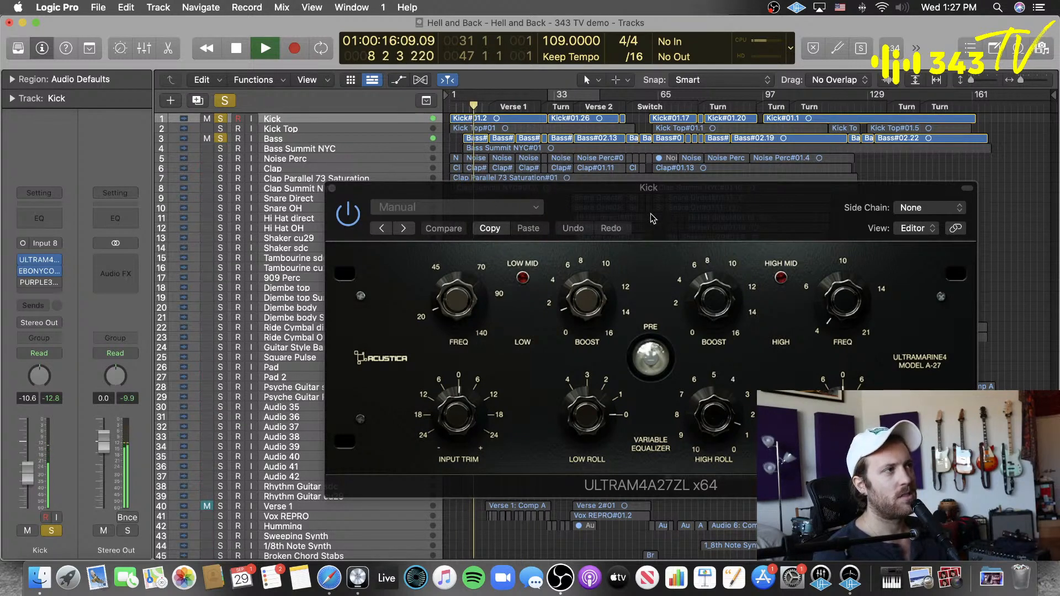
key(space)
click(221, 139)
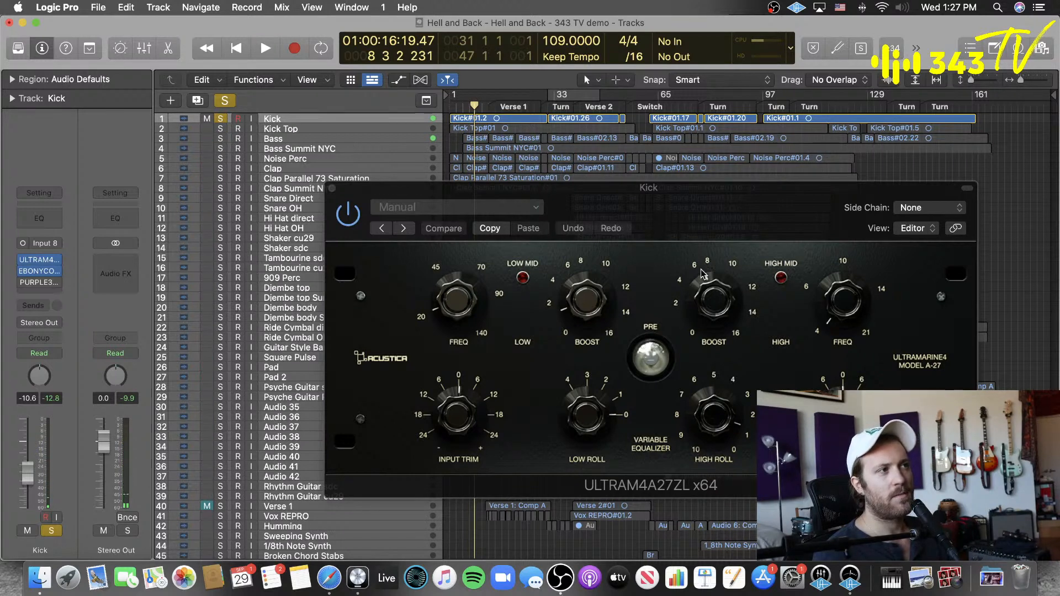
Step: Turn the Kick Ultramarine4's high boost down to 0 and bring it back up to about 7
drag(710, 281, 656, 434)
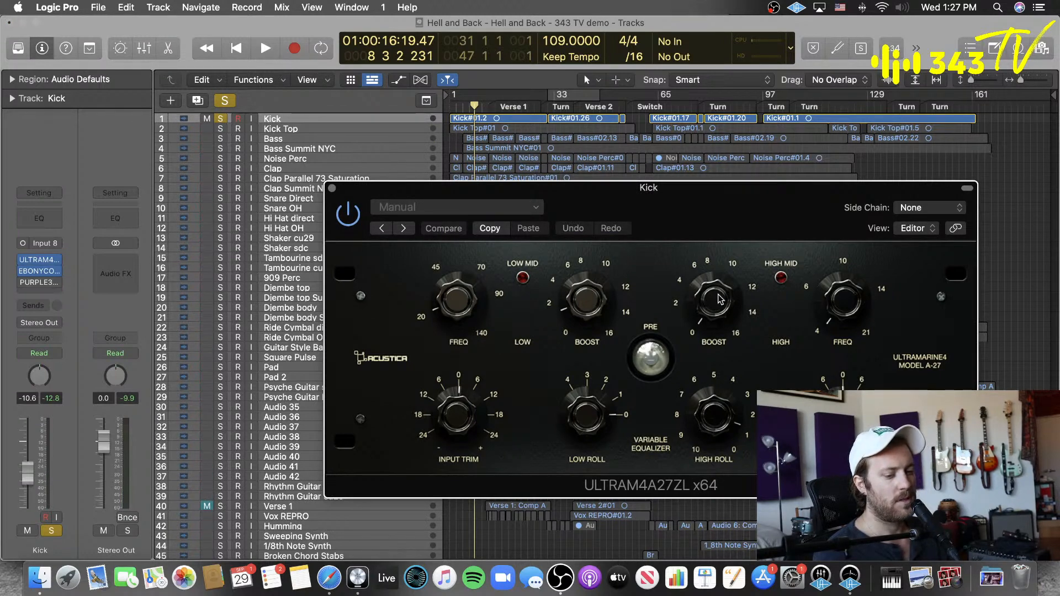
drag(721, 301, 734, 255)
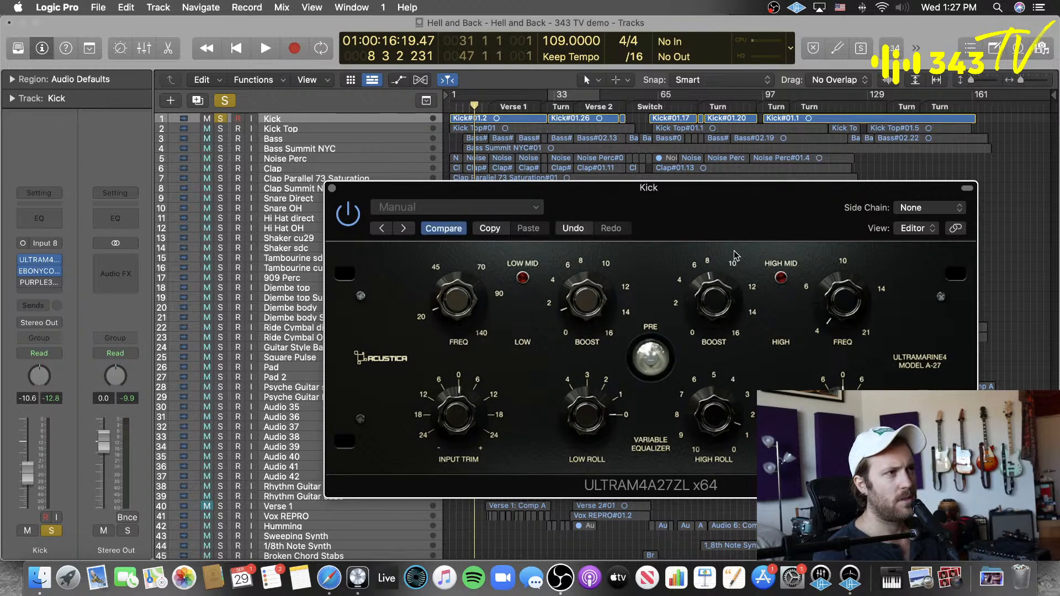
Step: Toggle Compare on the Kick's Ultramarine4, play the Kick with the plug-in enabled, bypass it, and stop playback
click(458, 231)
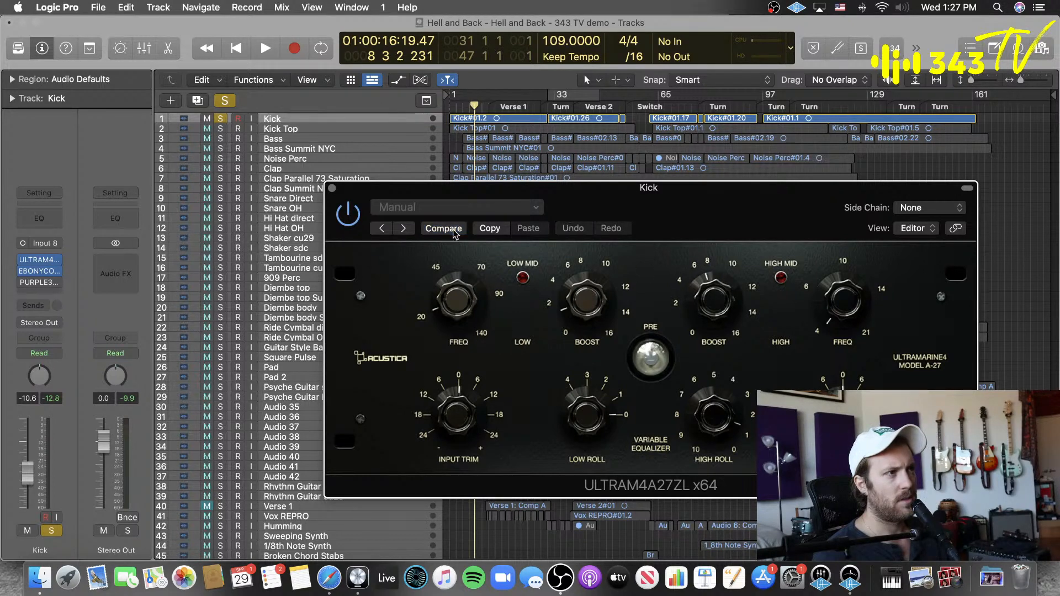
key(space)
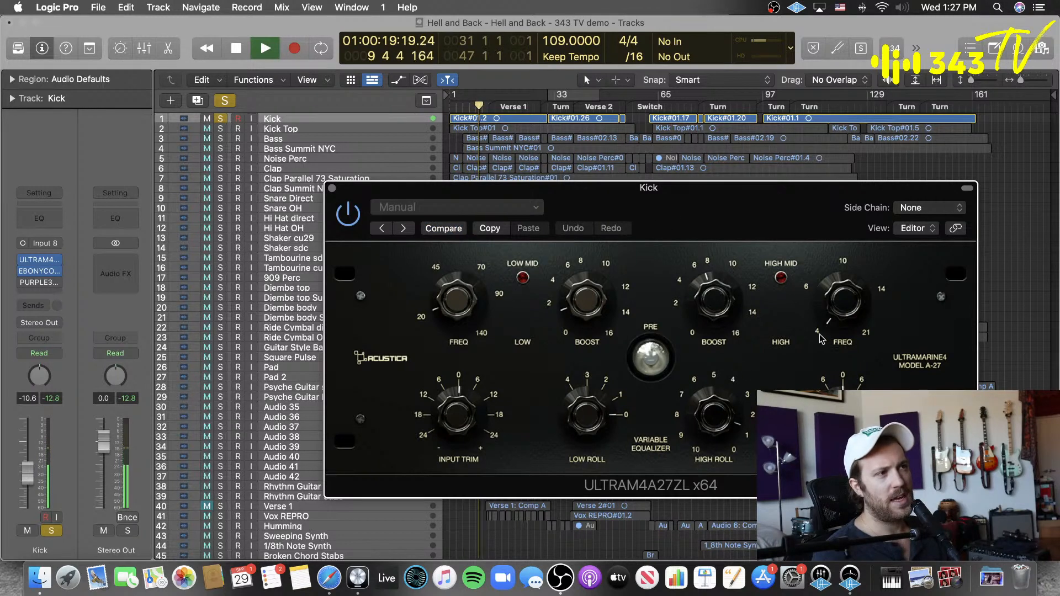
key(space)
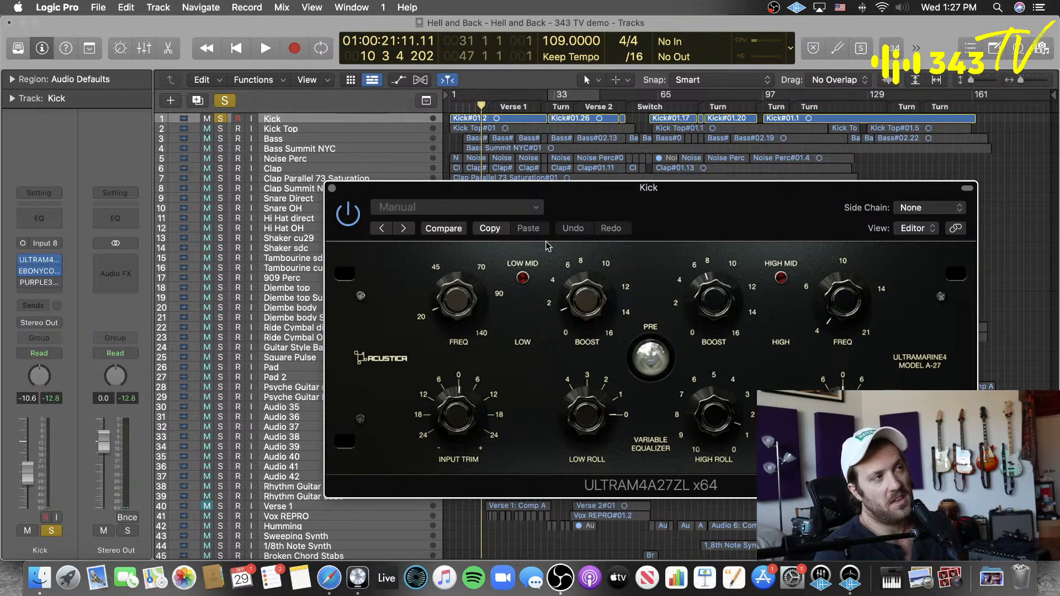
key(space)
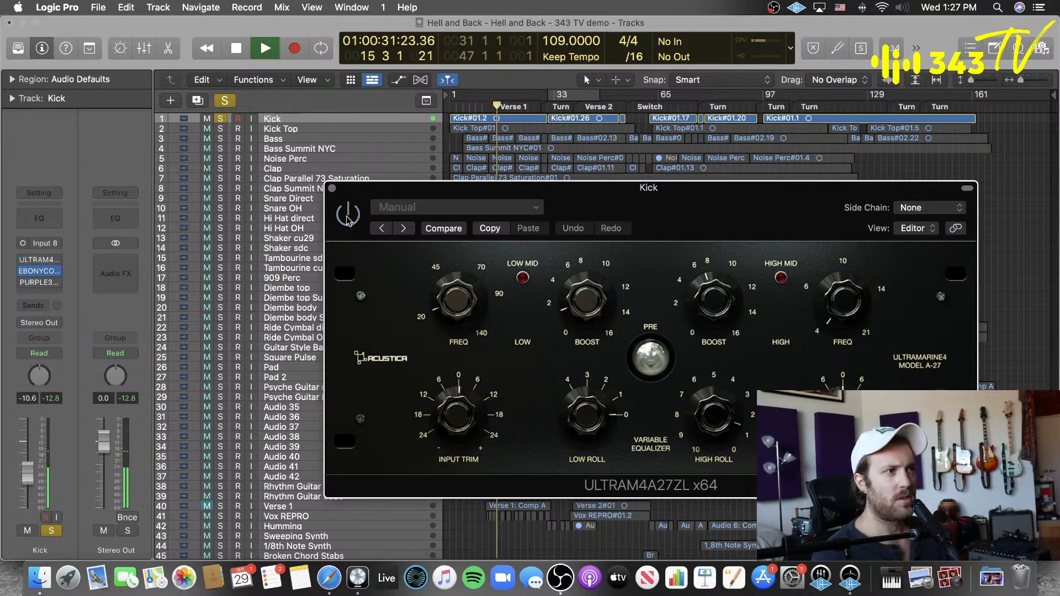
key(space)
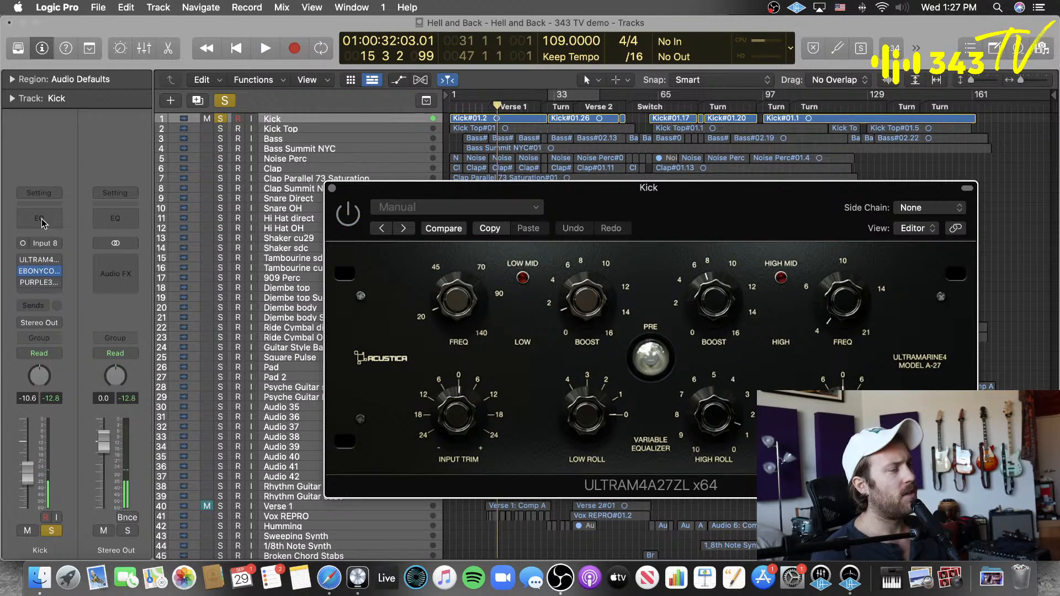
Step: Add a Channel EQ to the Kick and arrange its window beside the Ultramarine4 window
click(42, 222)
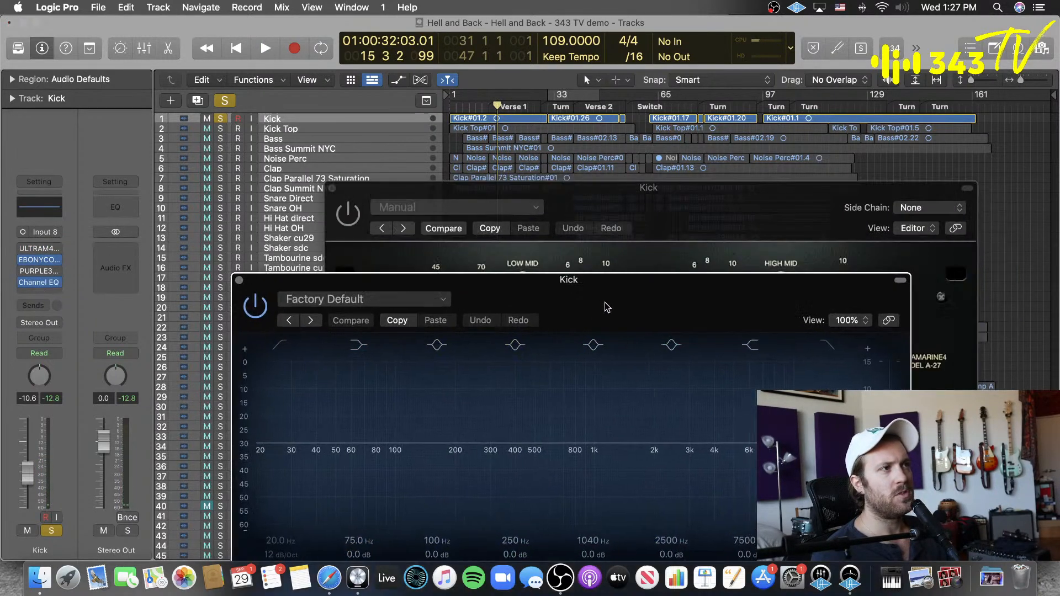
drag(648, 209, 912, 256)
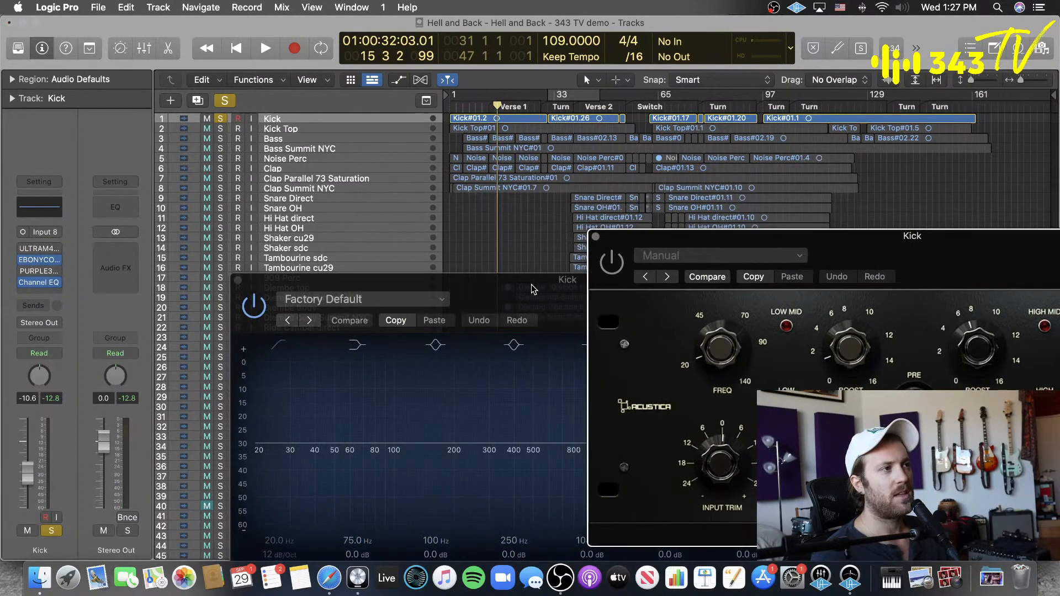
drag(532, 285, 378, 237)
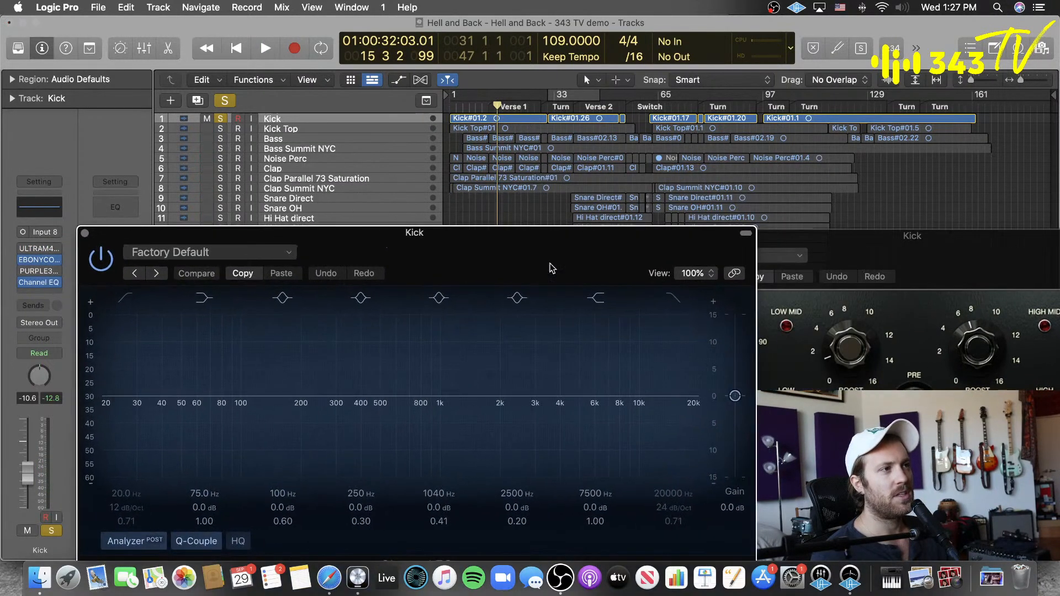
Step: Set the Channel EQ's 2500 Hz band to 7000 Hz with a boost of about 7.2 dB and a Q of 0.57
double_click(516, 493)
text(7000)
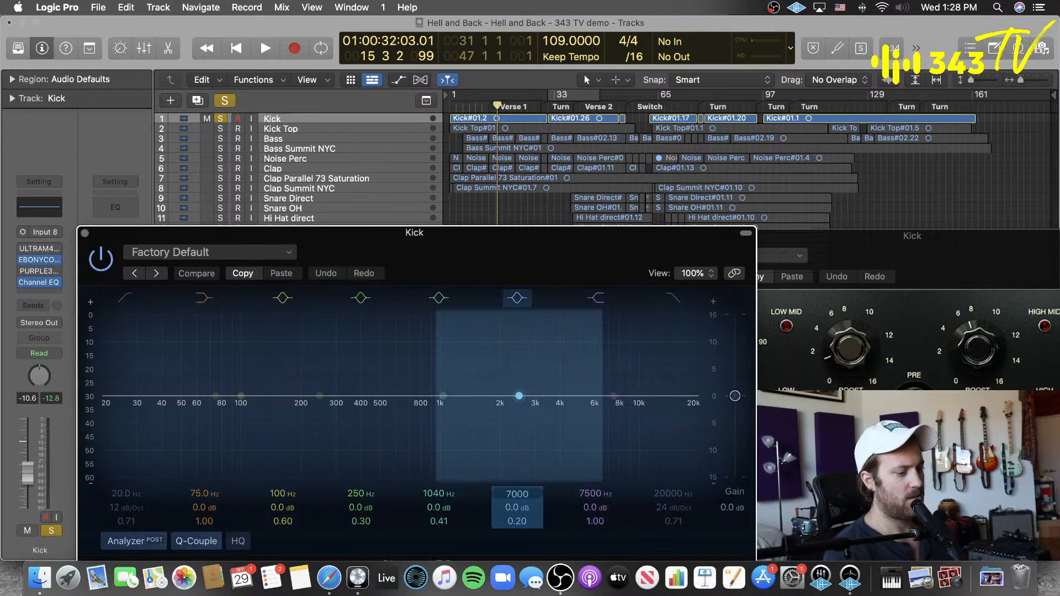
key(Return)
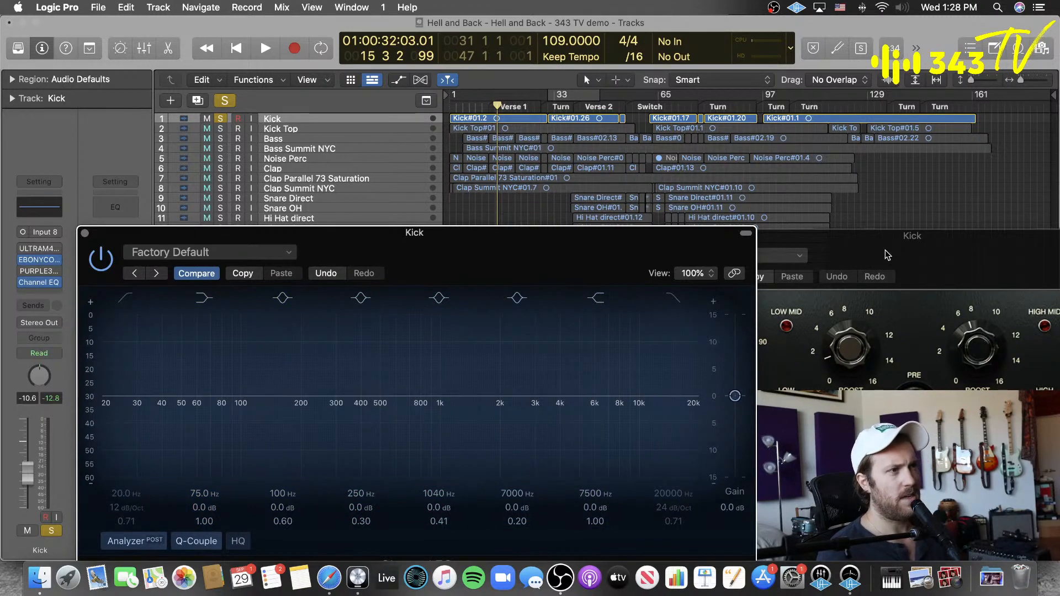
drag(524, 253, 452, 202)
drag(446, 455, 446, 426)
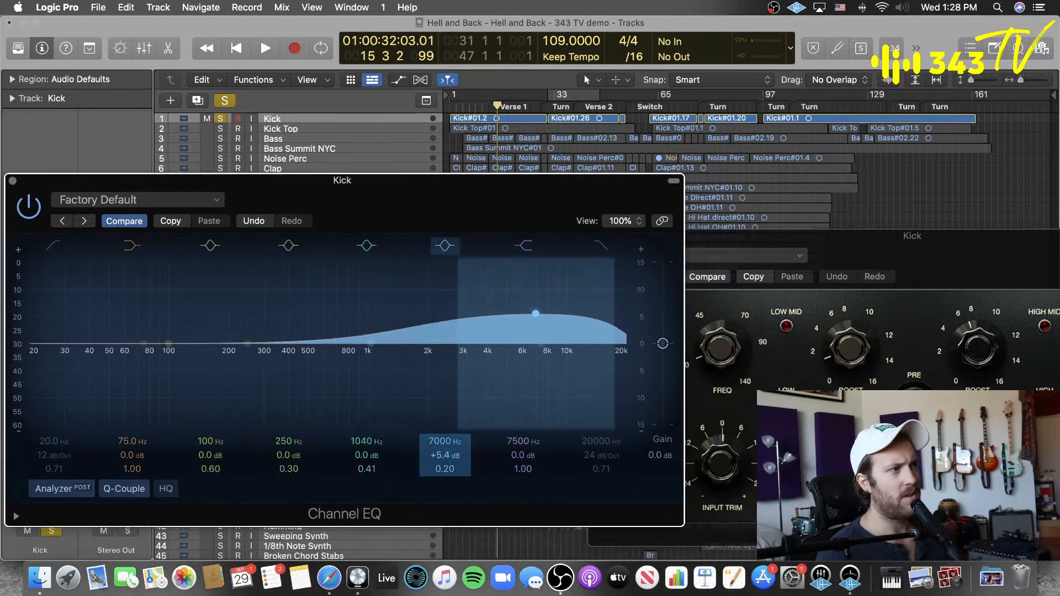
drag(445, 468, 445, 445)
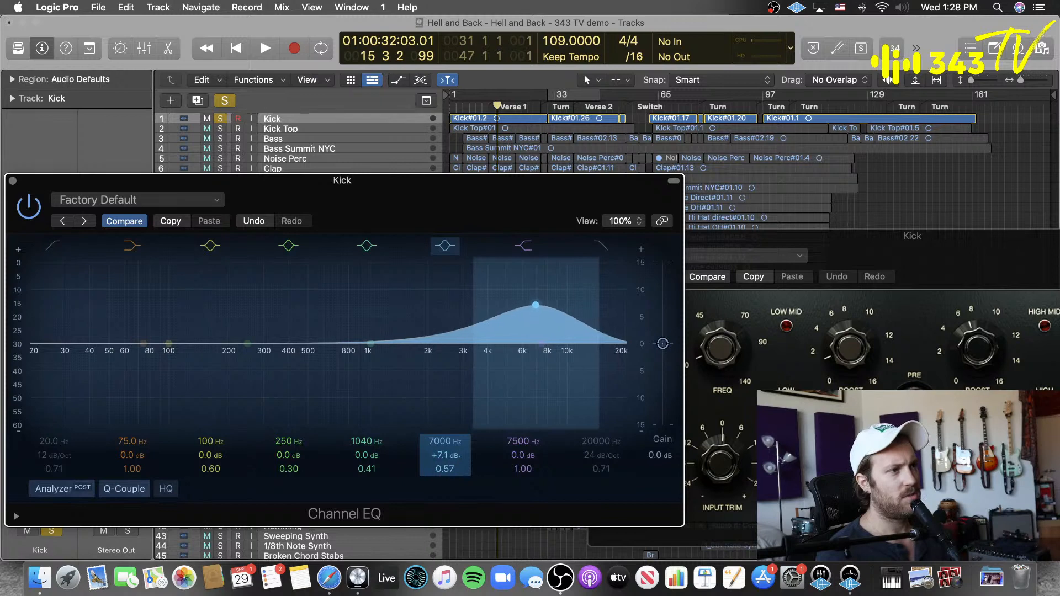
Step: Reposition the Ultramarine4 window and retune the Channel EQ's boosted band to 4000 Hz at +7.0 dB
click(959, 268)
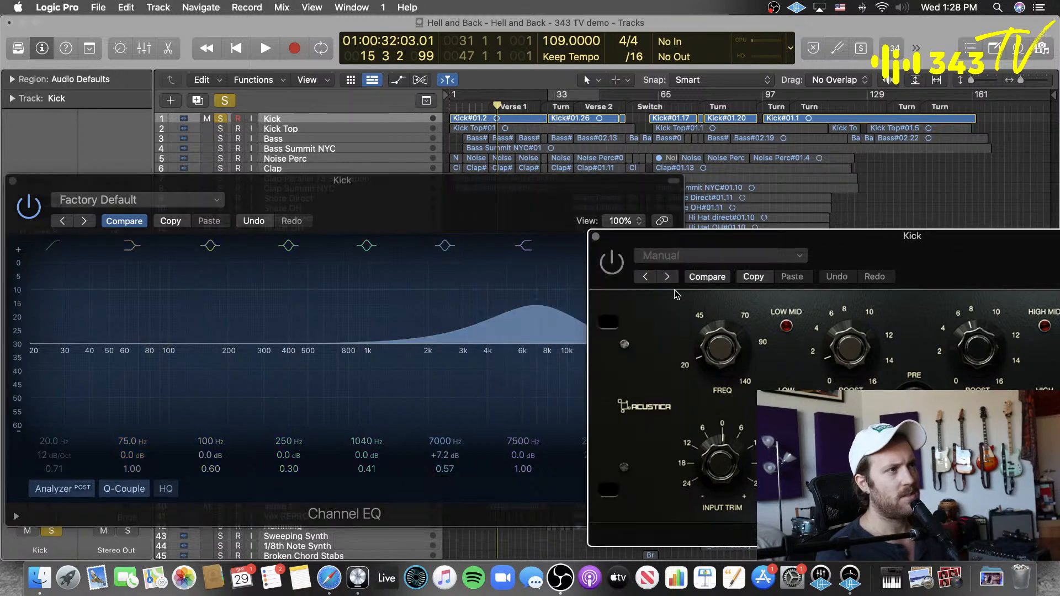
drag(972, 255, 810, 301)
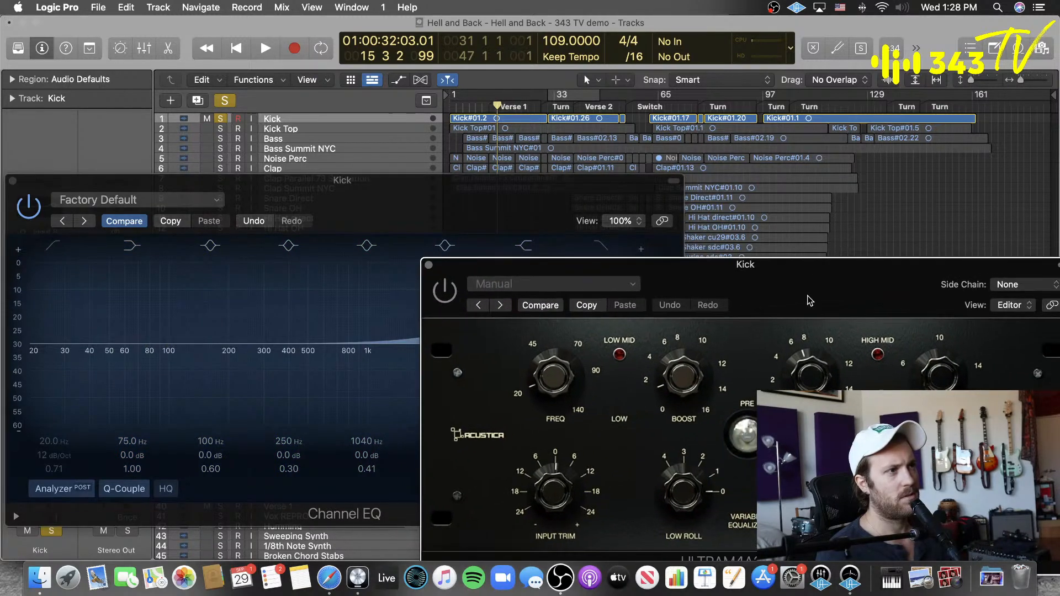
click(548, 208)
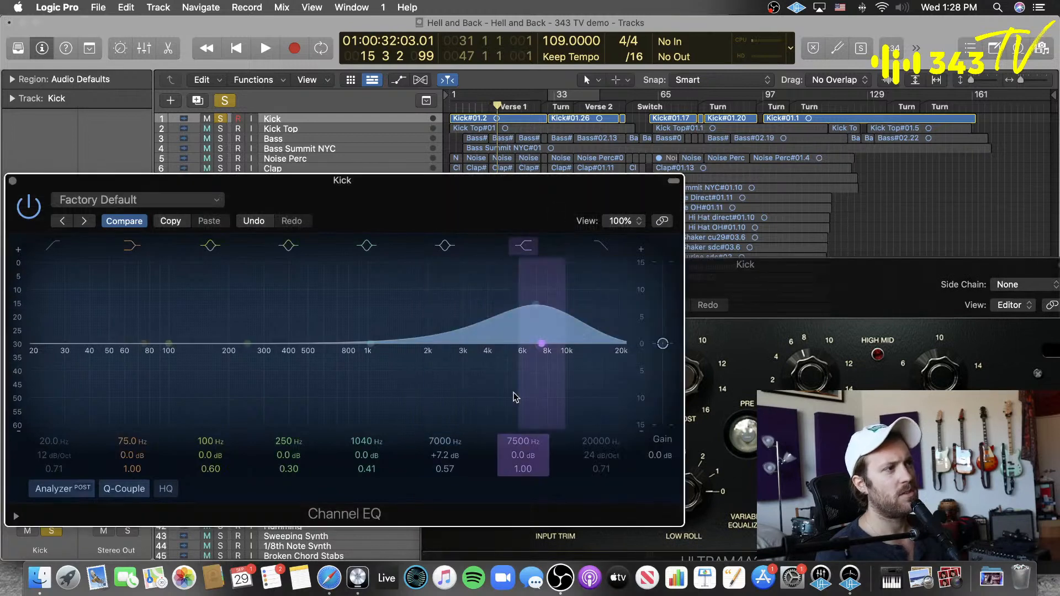
mouse_move(441, 441)
mouse_down()
mouse_move(456, 445)
mouse_move(445, 456)
mouse_up()
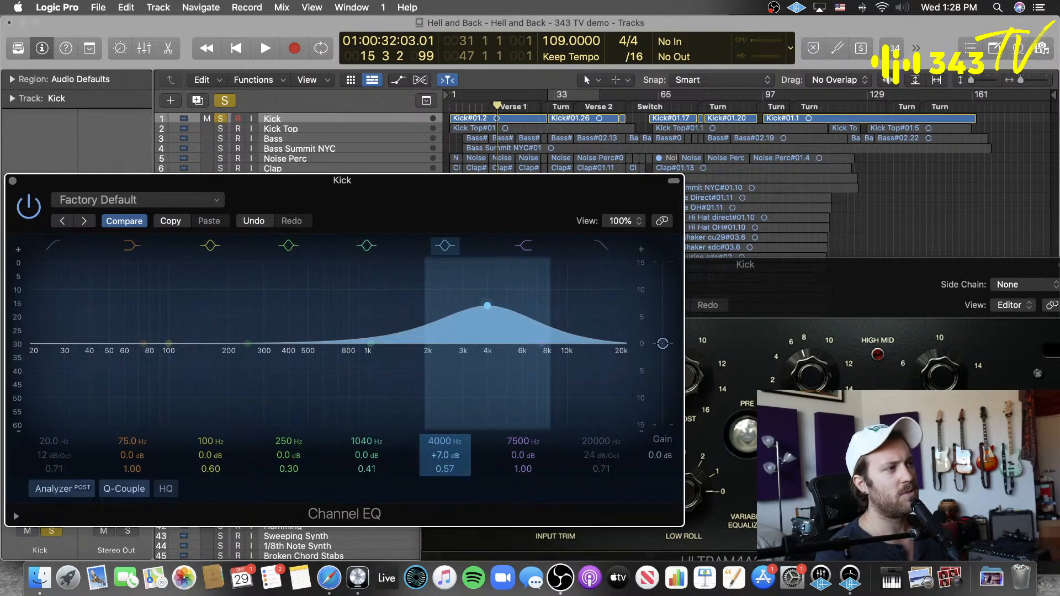
click(858, 282)
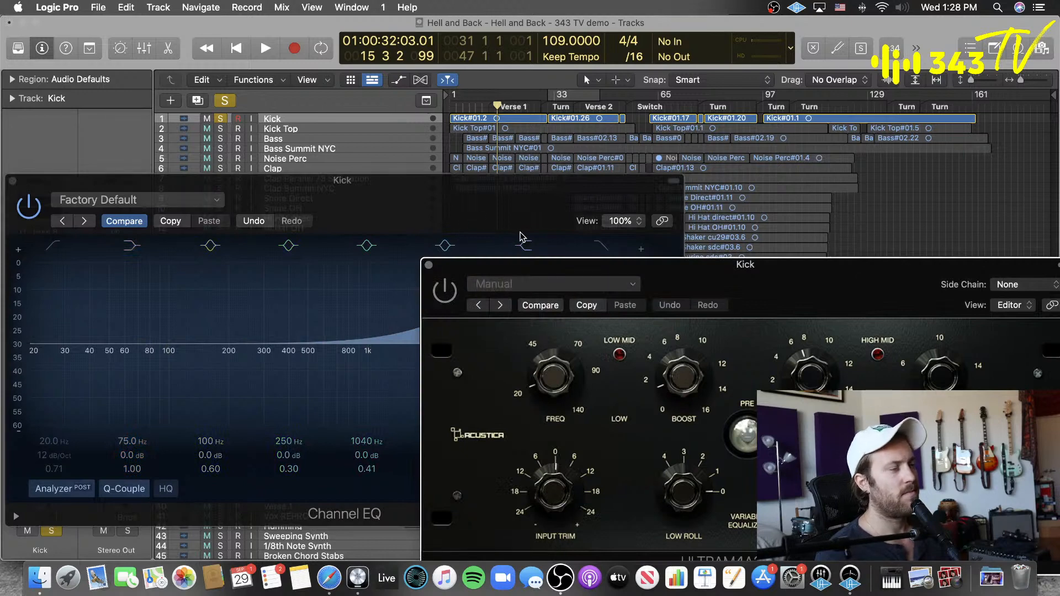
click(448, 243)
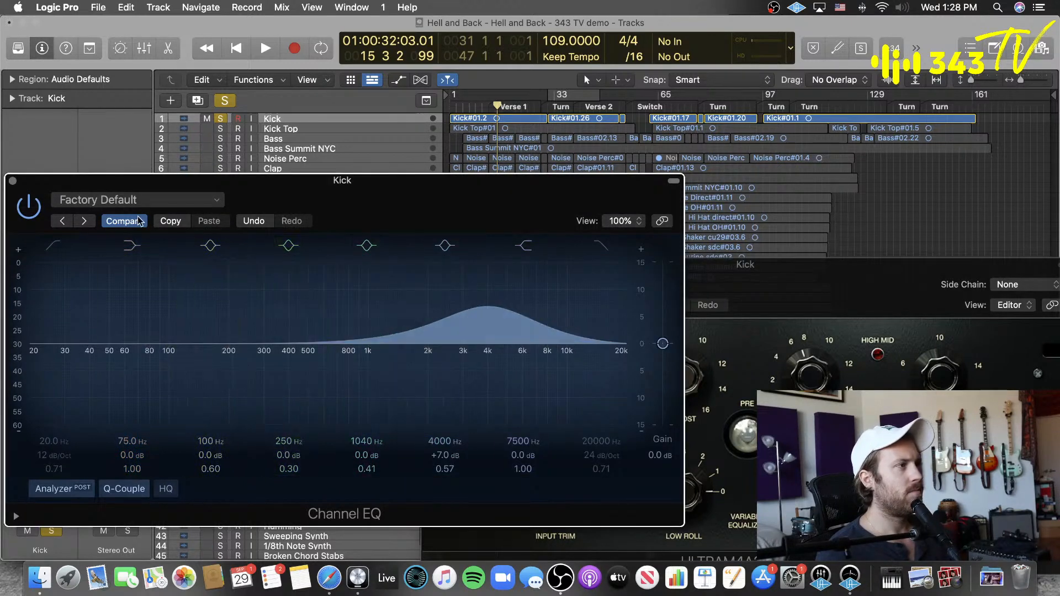
Step: Play the Kick with the Channel EQ bypassed and enabled, and narrow its 4000 Hz boost to a Q of 1.20
click(19, 209)
key(space)
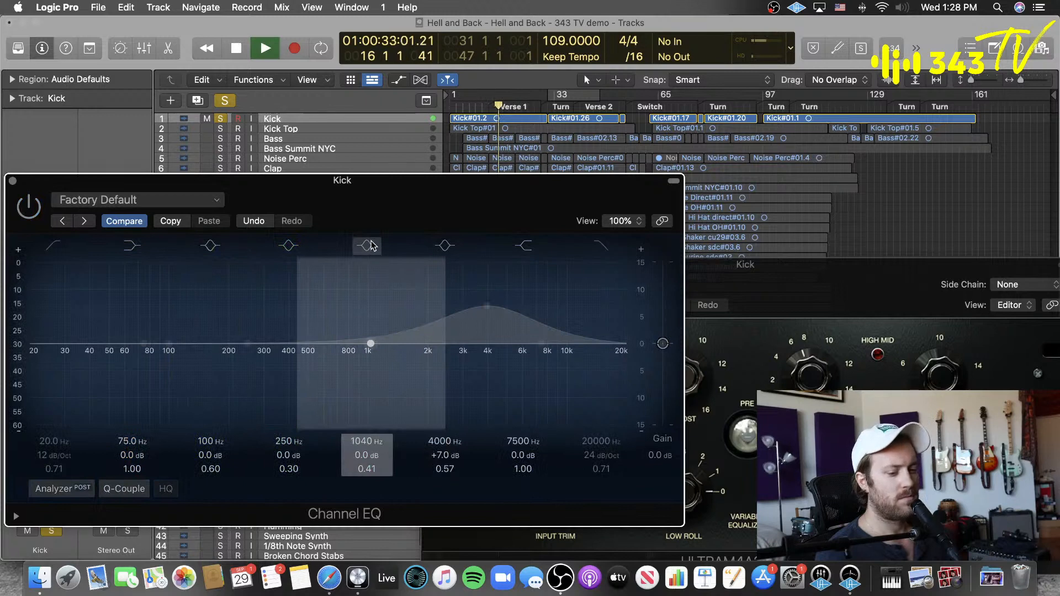
click(29, 208)
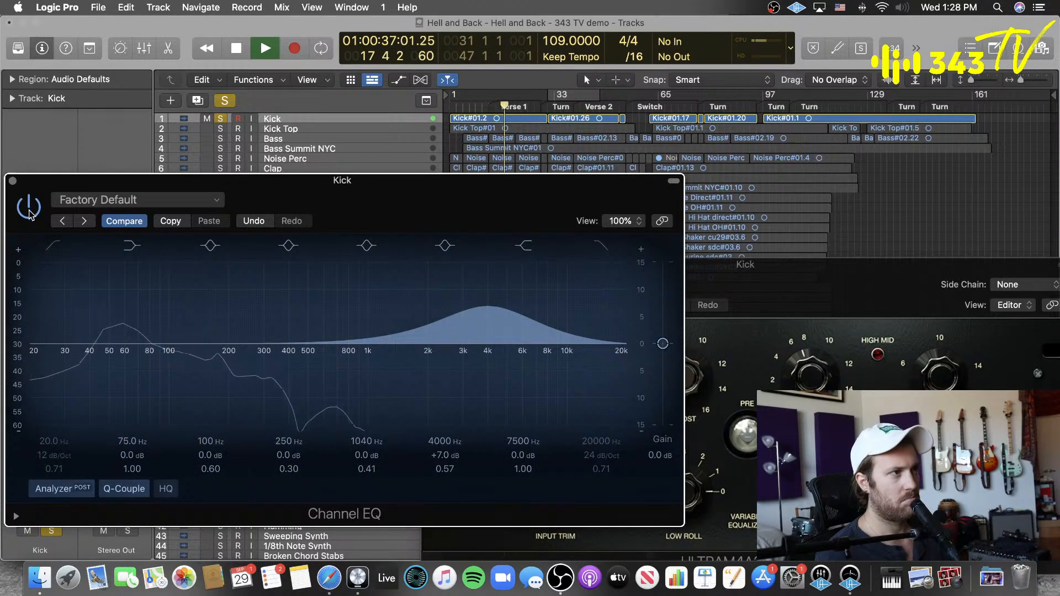
drag(445, 469, 445, 449)
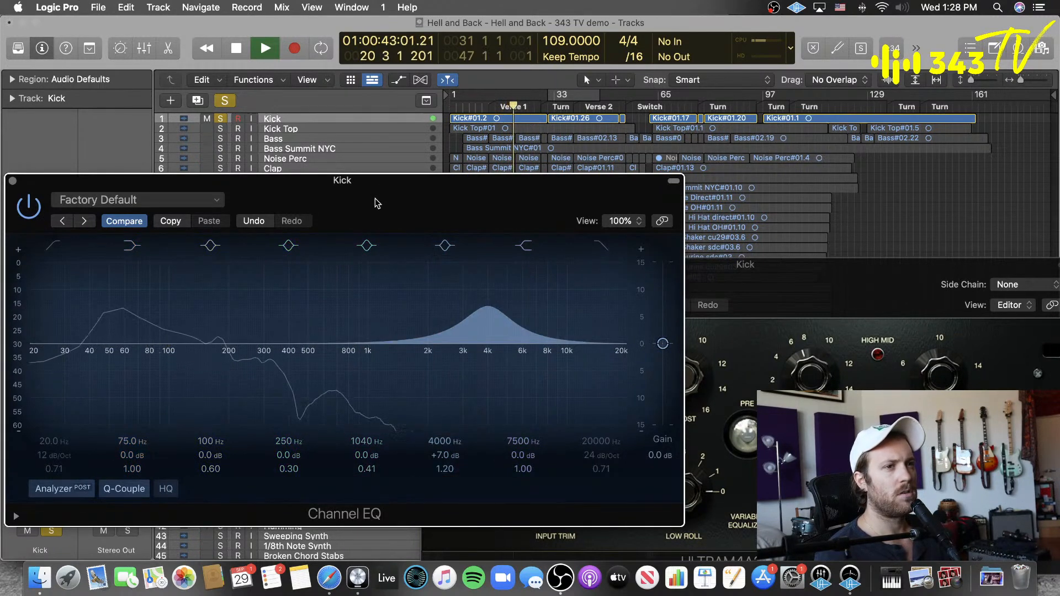
Step: Compare the playing Kick through Ultramarine4 and Channel EQ, enabling one while bypassing the other, and finish on Channel EQ
click(38, 205)
click(860, 286)
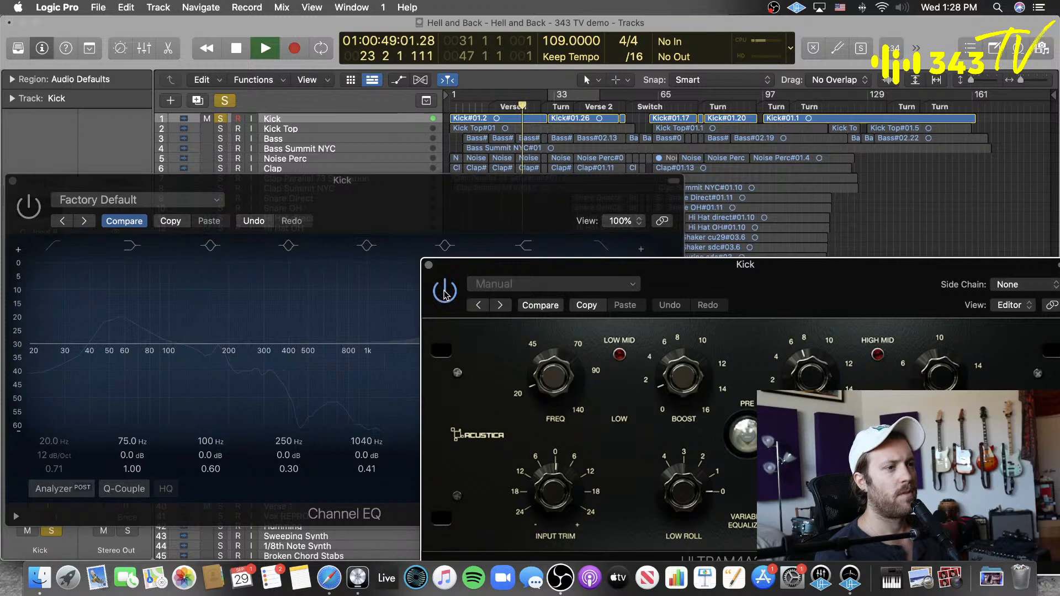
click(439, 199)
click(776, 288)
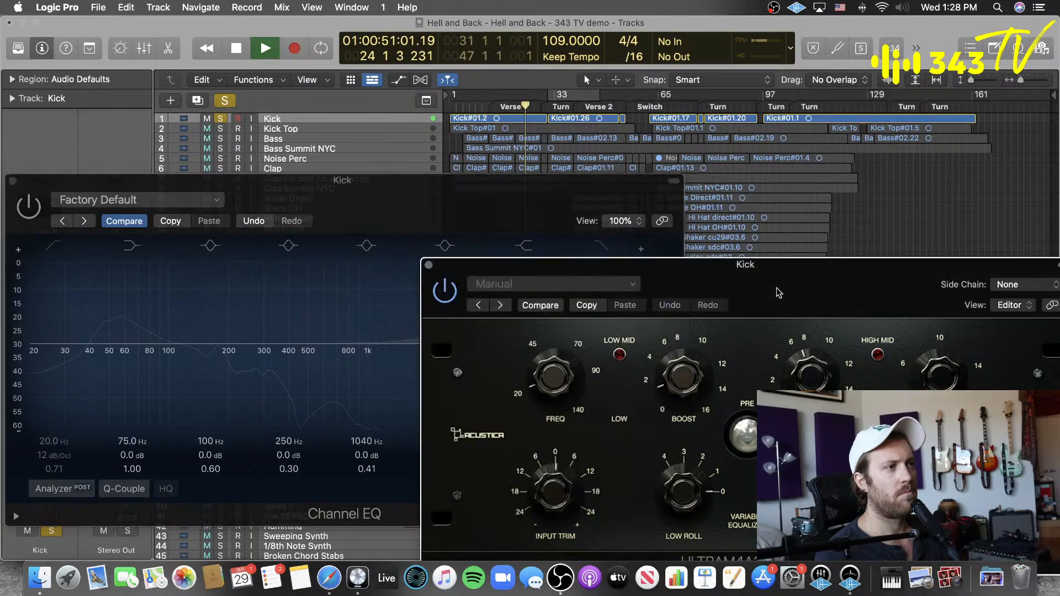
click(29, 208)
click(29, 208)
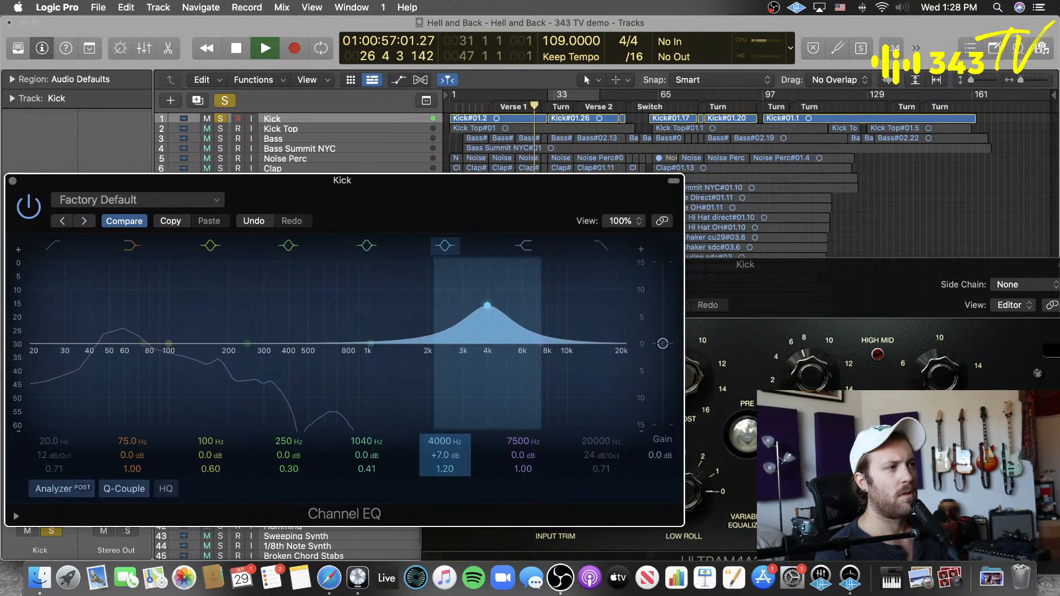
Step: Try a Q of 2.00 on the 4000 Hz boost, settle on 1.40, stop playback, and bypass the Channel EQ
mouse_move(462, 476)
mouse_down()
mouse_move(461, 521)
mouse_move(462, 480)
mouse_up()
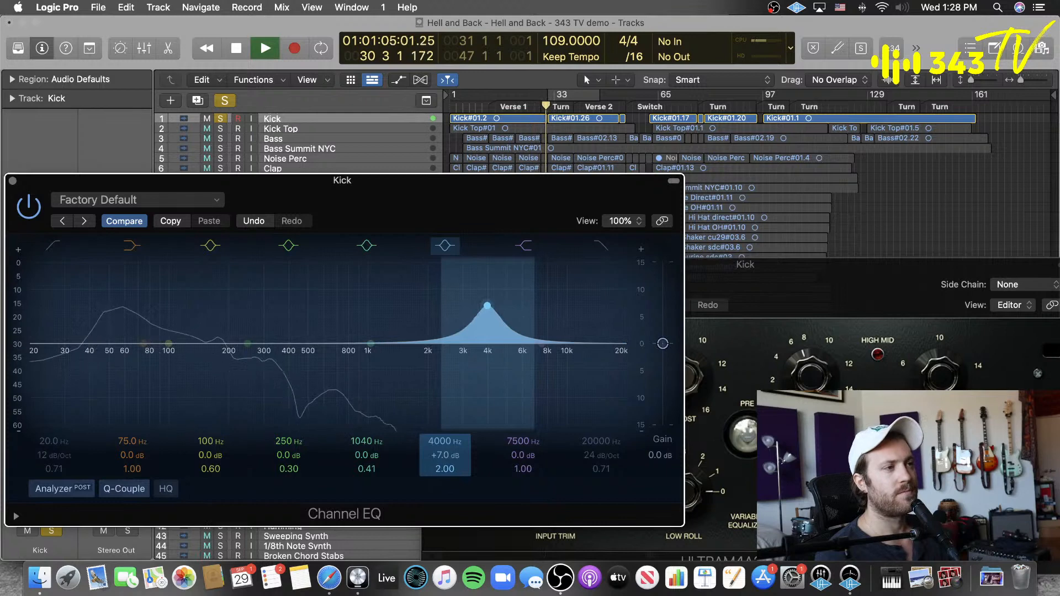
mouse_move(445, 469)
mouse_down()
mouse_move(445, 457)
mouse_move(445, 473)
mouse_up()
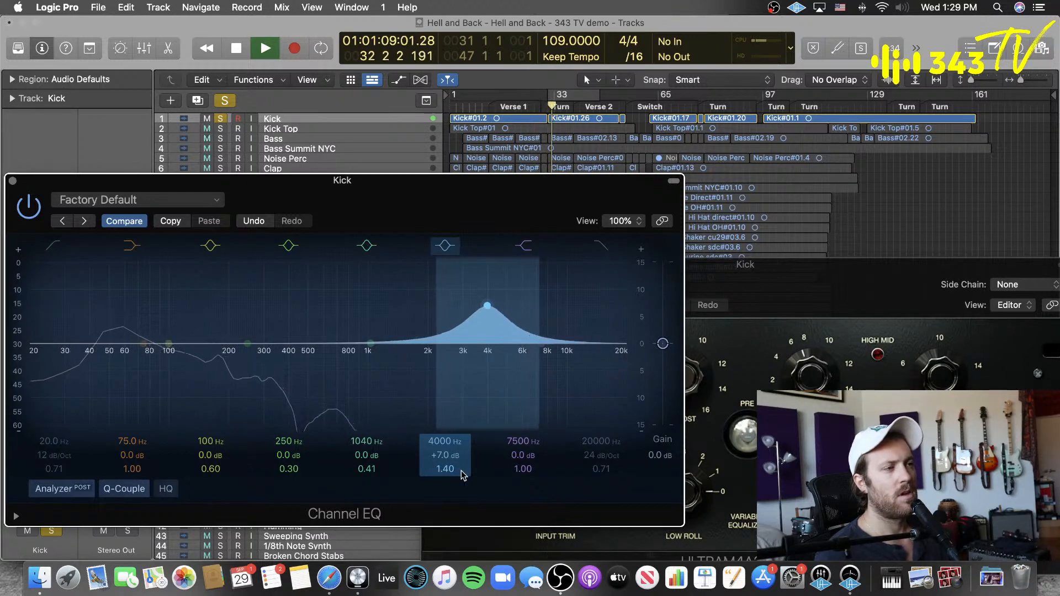
key(space)
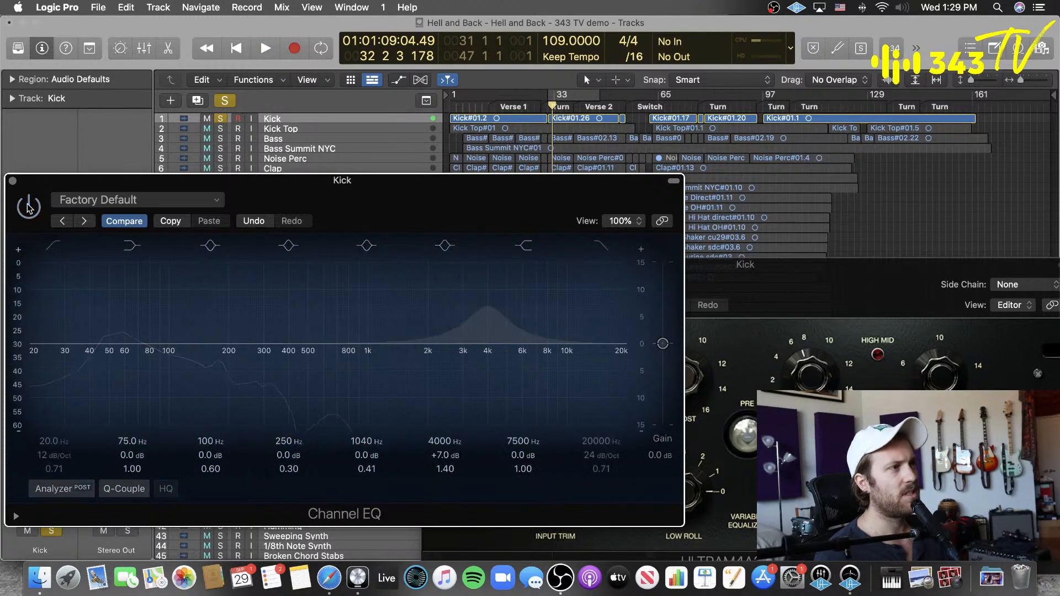
Step: Shift the Ultramarine4 window slightly and bring it and the Channel EQ window forward in turn to contrast their controls
click(795, 266)
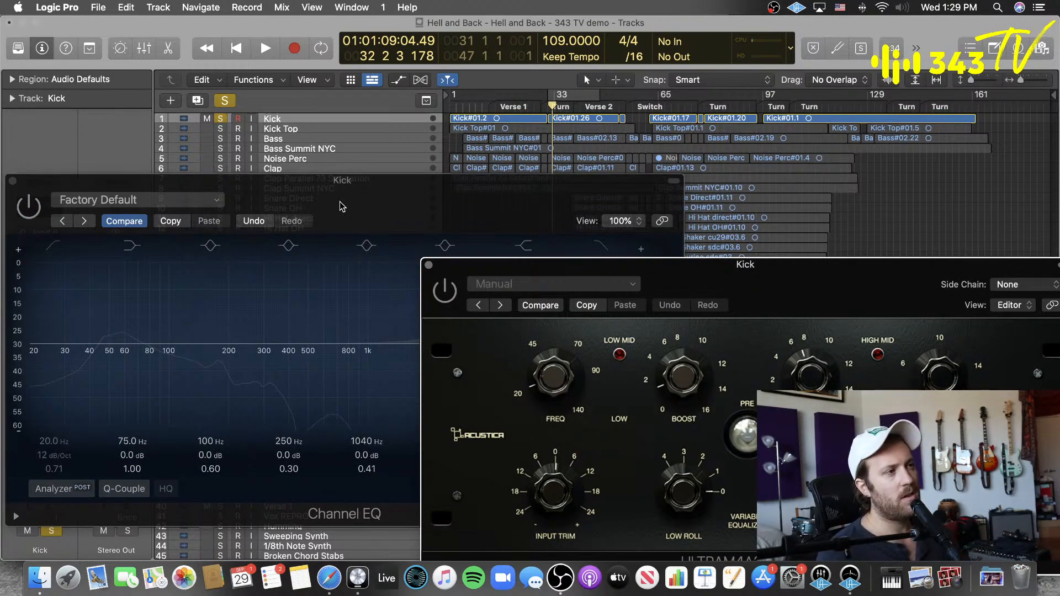
drag(791, 295, 777, 274)
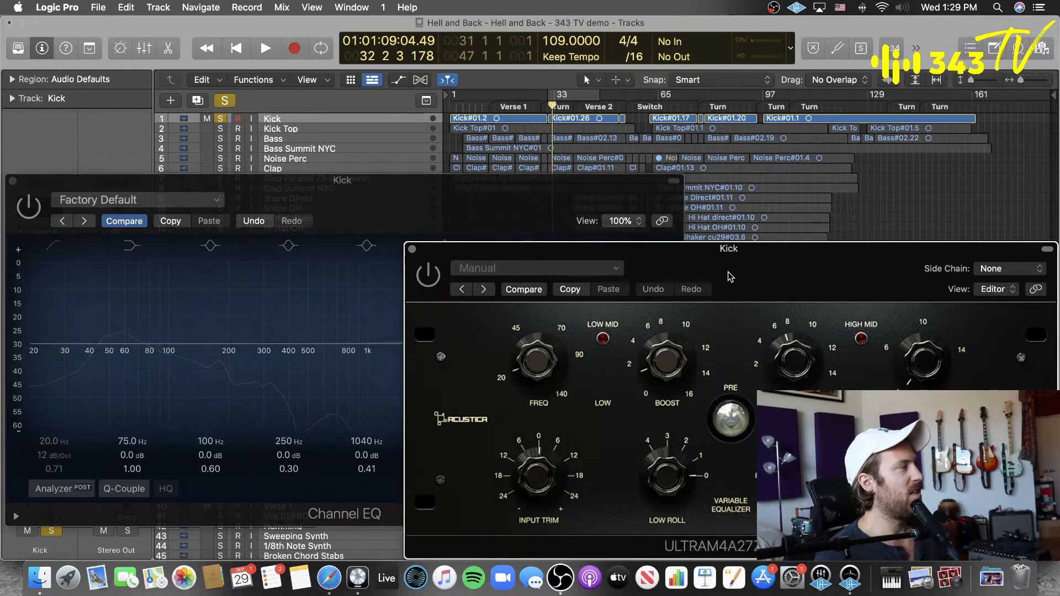
click(476, 213)
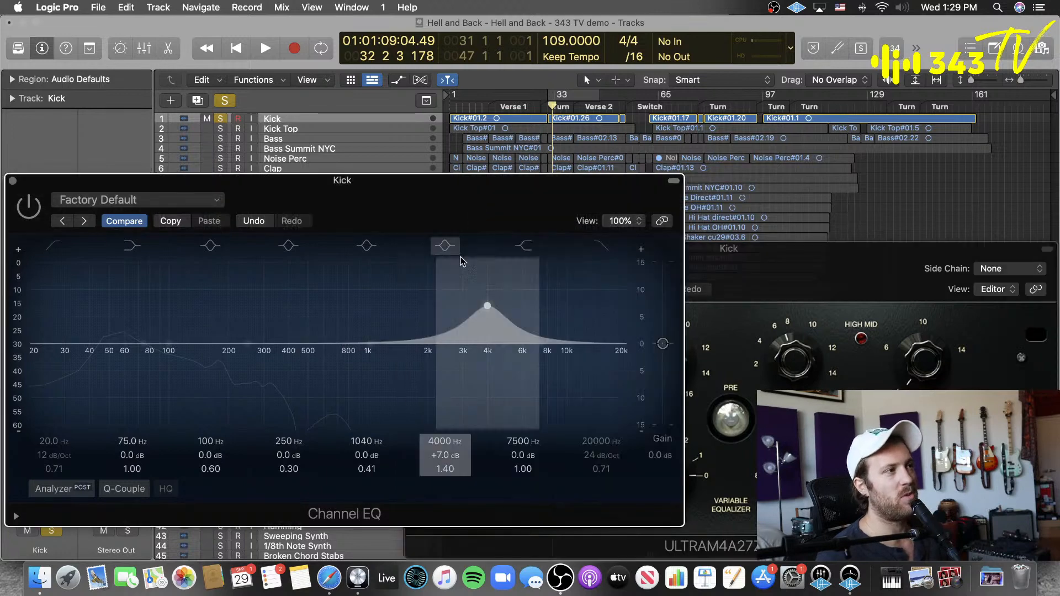
click(820, 271)
click(421, 204)
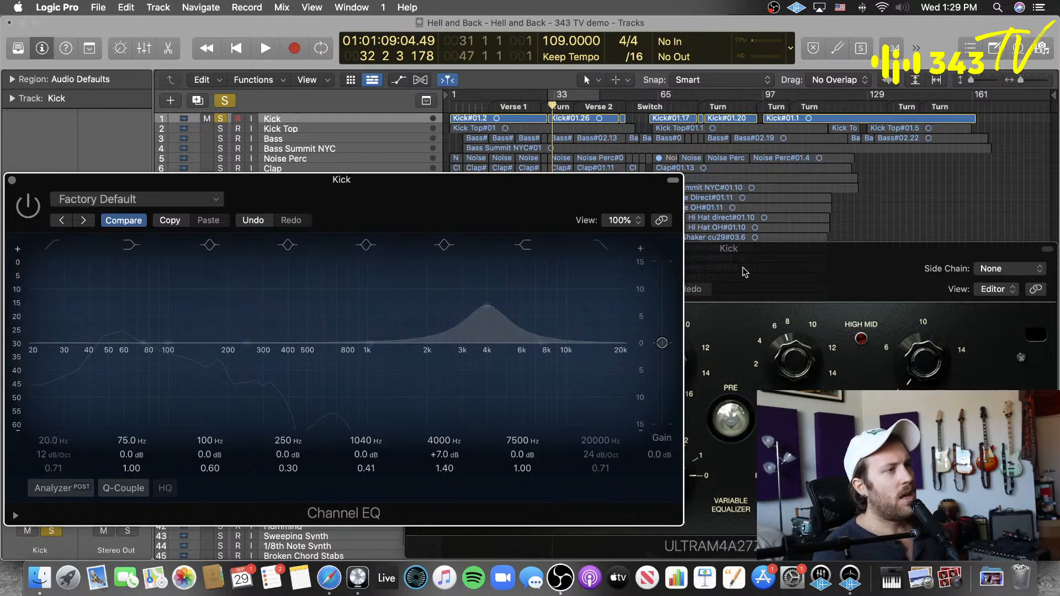
Step: Play the Kick through the enabled Ultramarine4, bypass it, and enable the Channel EQ for comparison
click(795, 277)
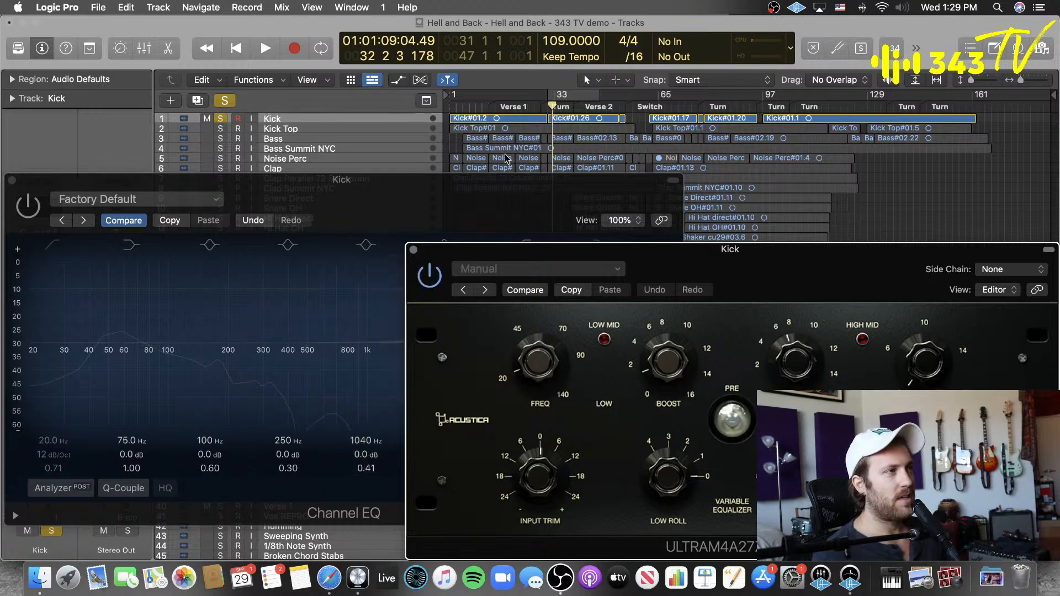
key(space)
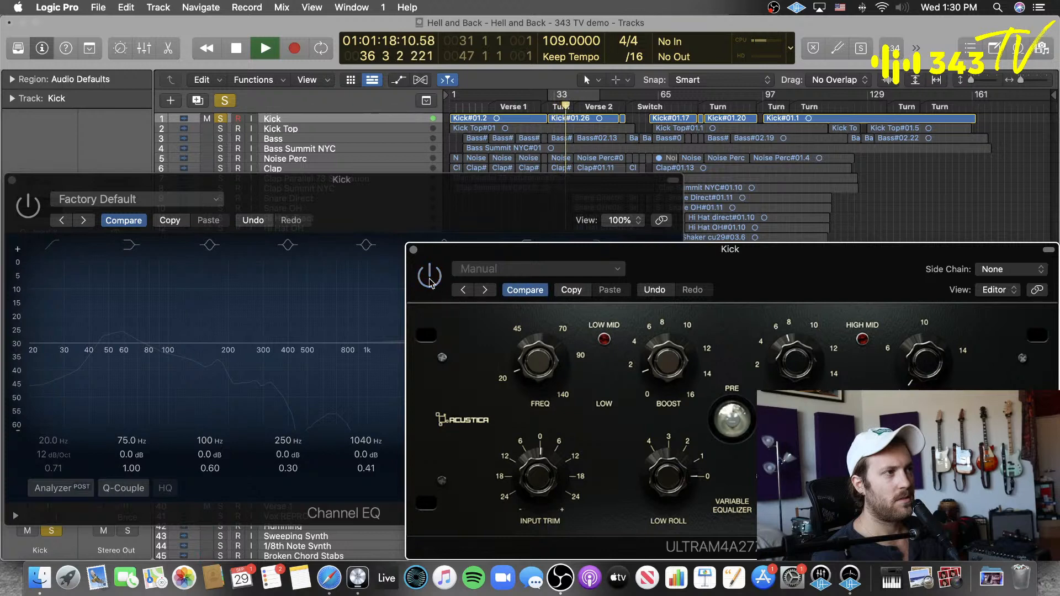
click(395, 209)
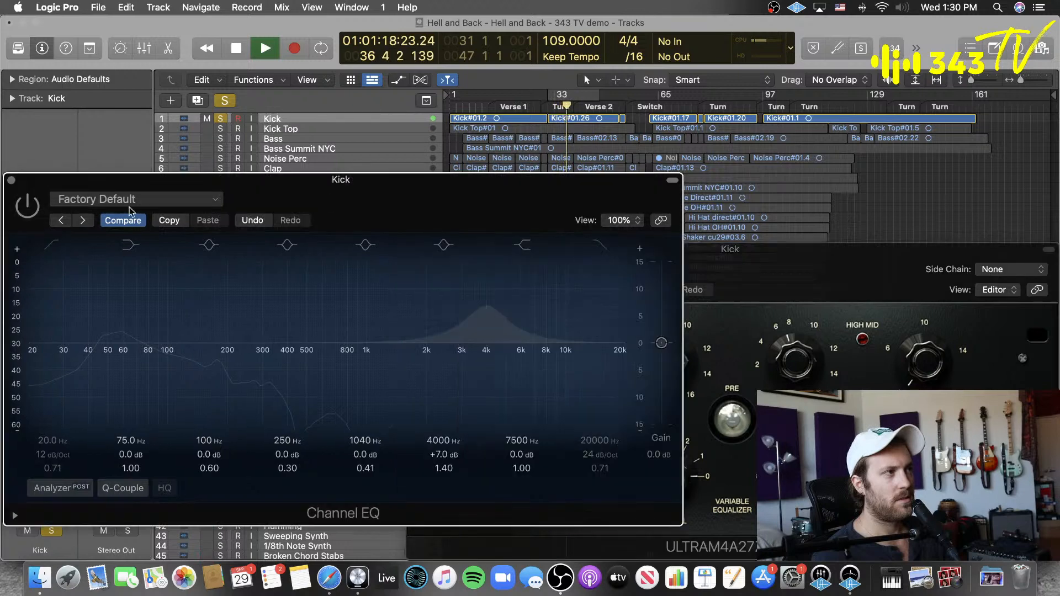
click(27, 207)
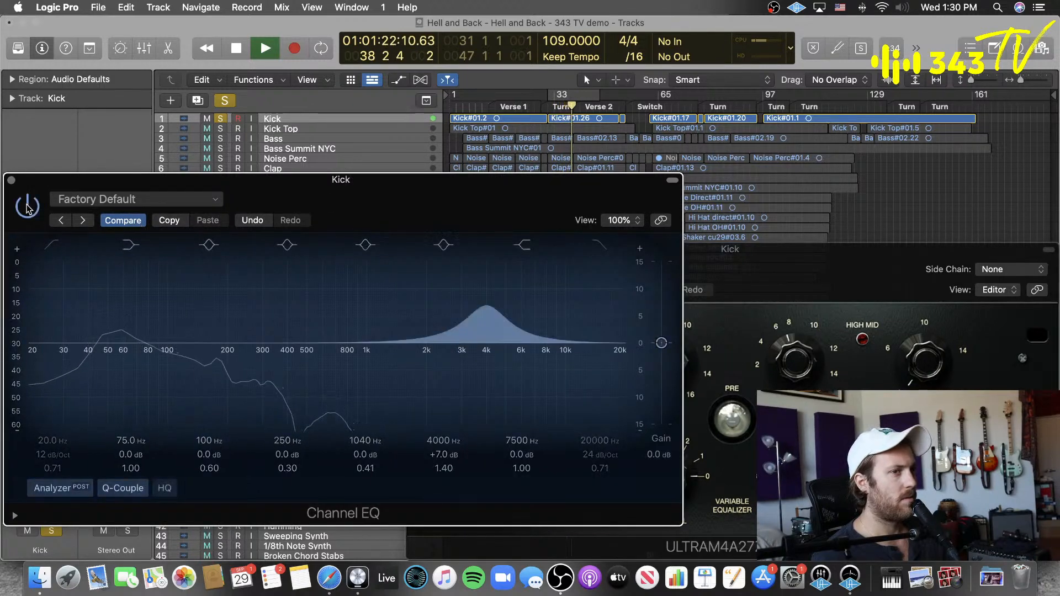
Step: Bypass the Channel EQ, enable Ultramarine4 on the playing Kick, and stop playback
click(27, 207)
click(796, 255)
click(426, 277)
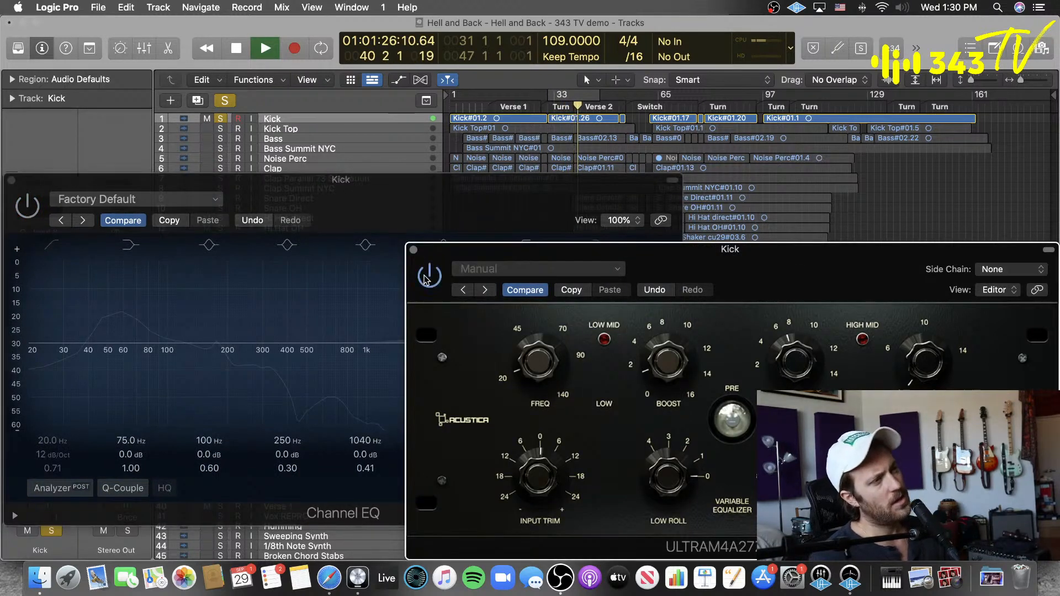
key(space)
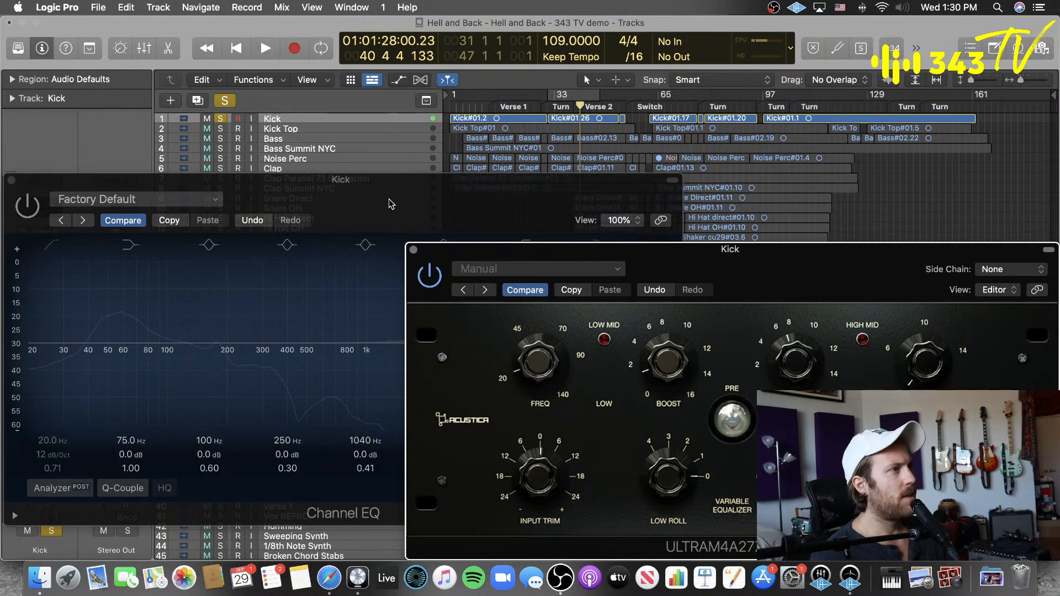
Step: Re-enable the Channel EQ and alternate it with the Ultramarine4 window to contrast their controls
click(129, 230)
click(128, 223)
click(107, 223)
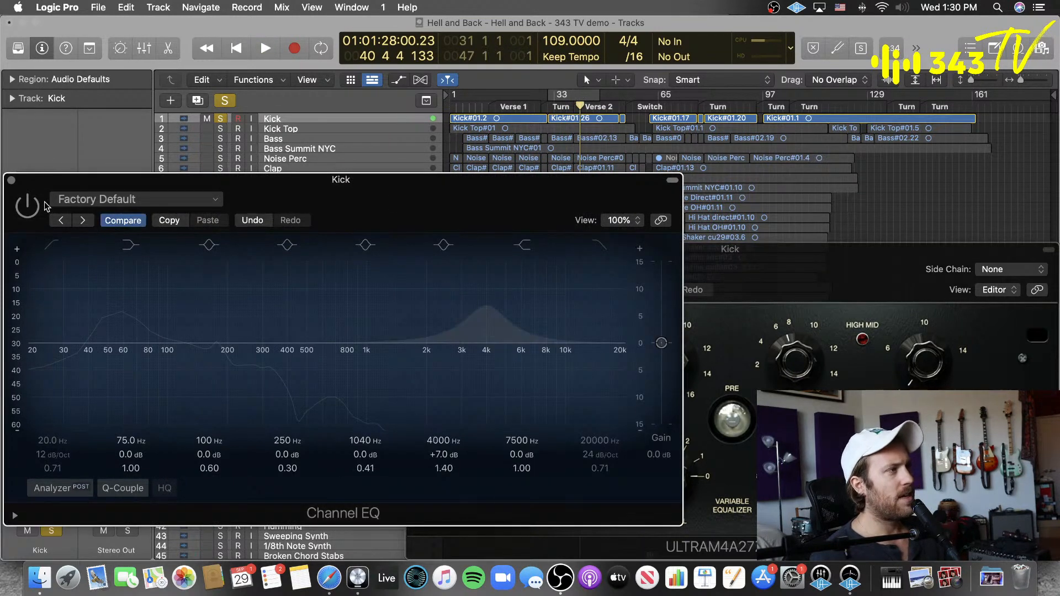
click(771, 270)
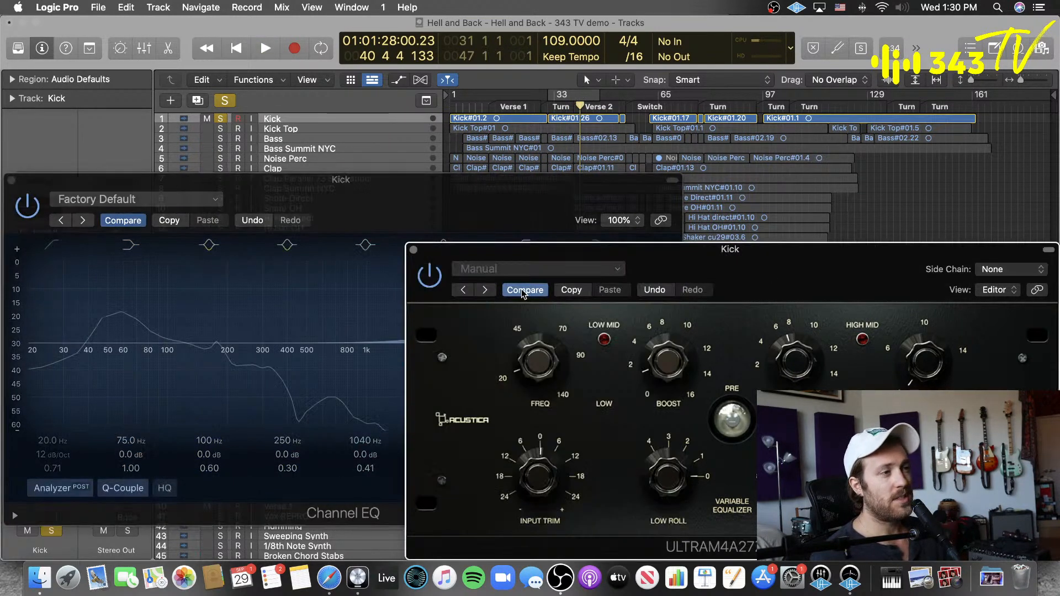
click(371, 197)
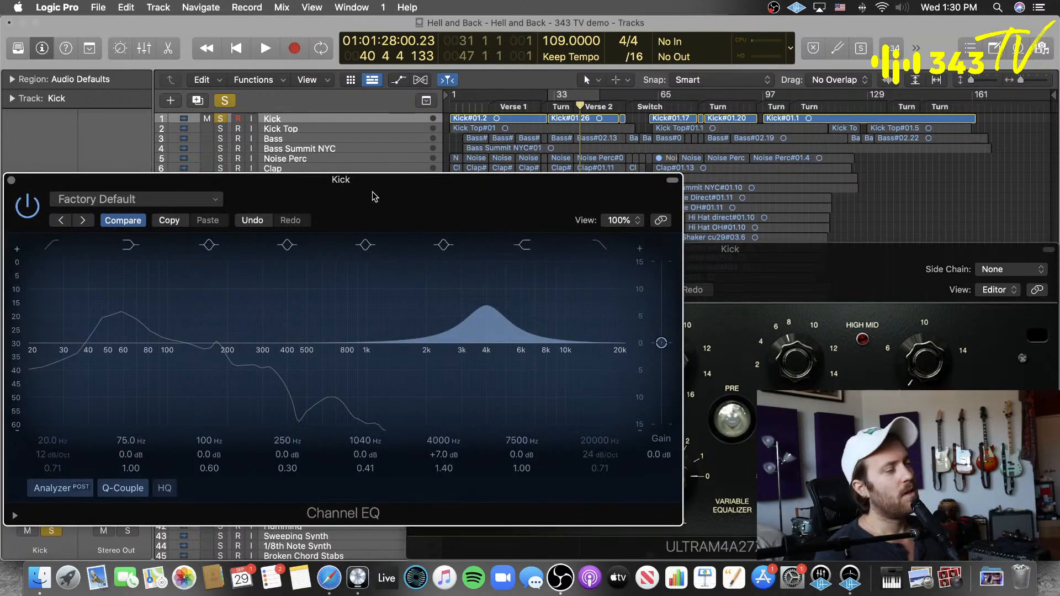
click(852, 268)
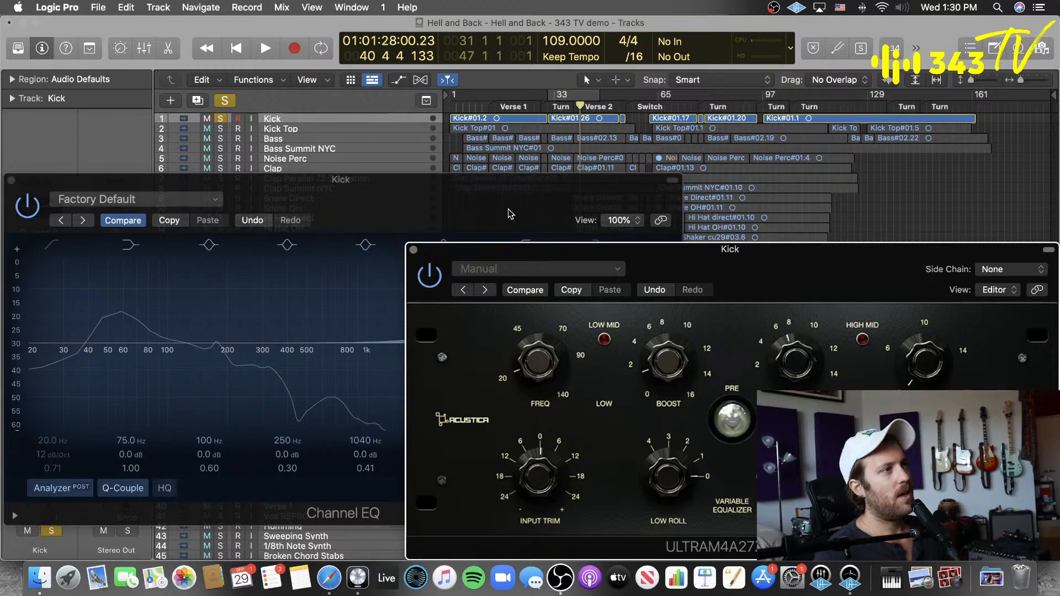
Step: Move both EQ windows so the track list and inserts are uncovered, and play the Kick from late in Verse 1
drag(509, 212, 559, 355)
drag(771, 263, 672, 203)
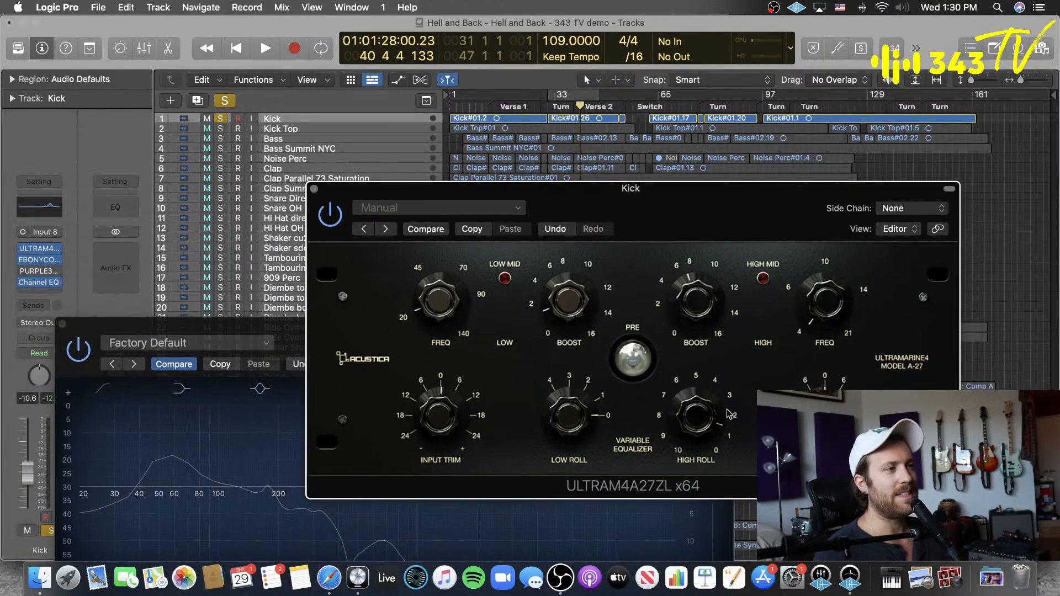
click(533, 111)
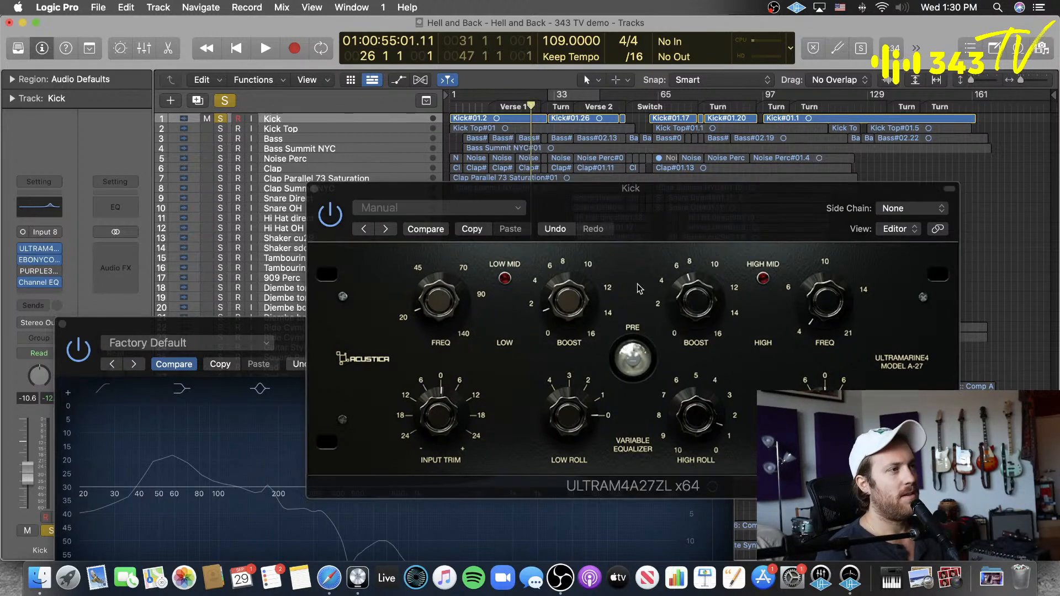
key(space)
Step: Sweep Ultramarine4's High Roll up and down on the playing Kick, compare with the saved setting, and stop playback
drag(703, 408, 718, 405)
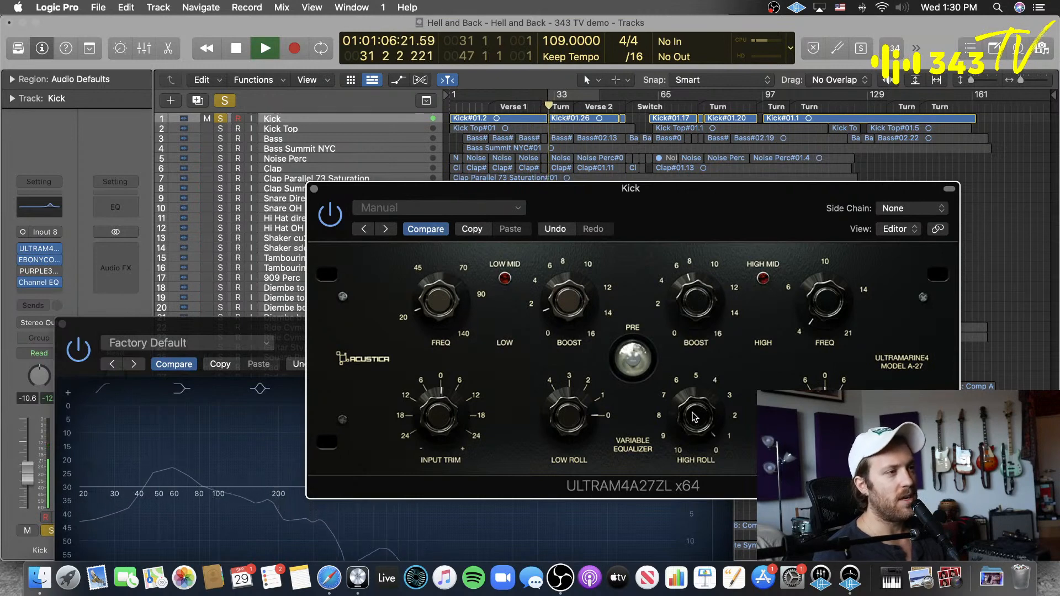
drag(695, 417, 670, 527)
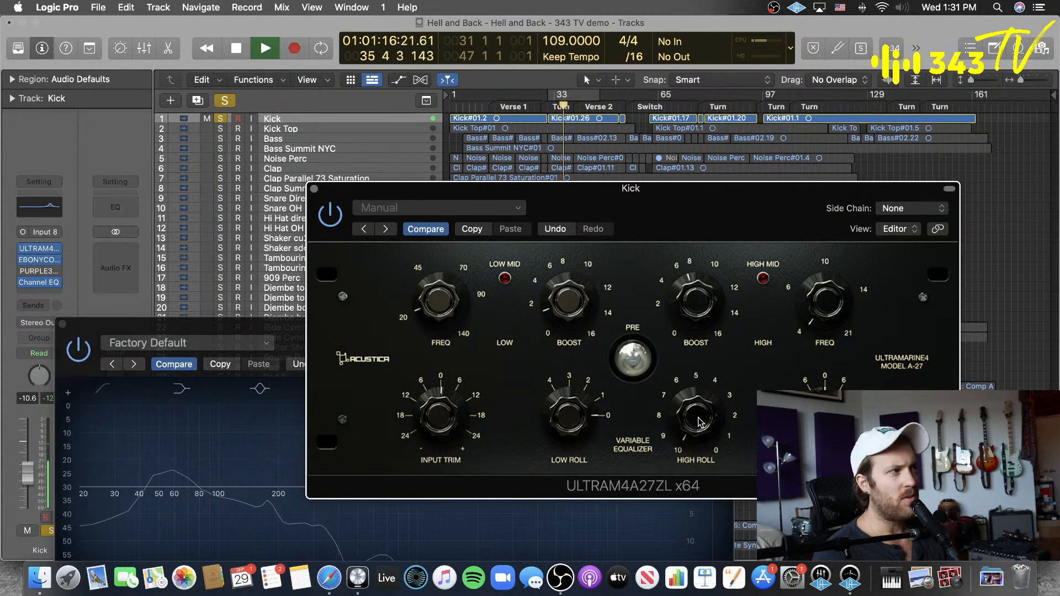
drag(700, 422, 722, 309)
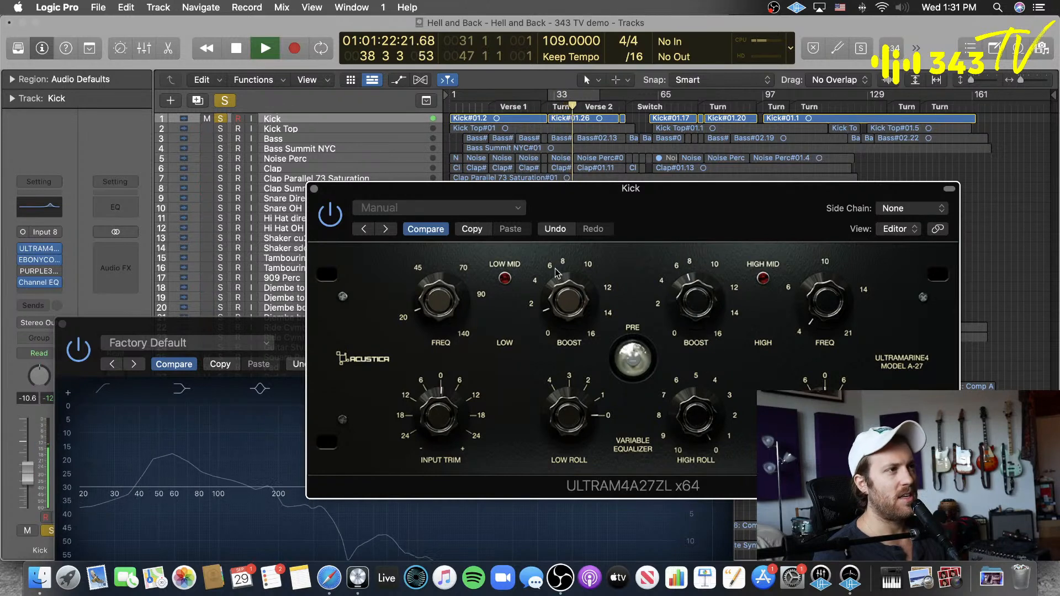
click(425, 229)
key(space)
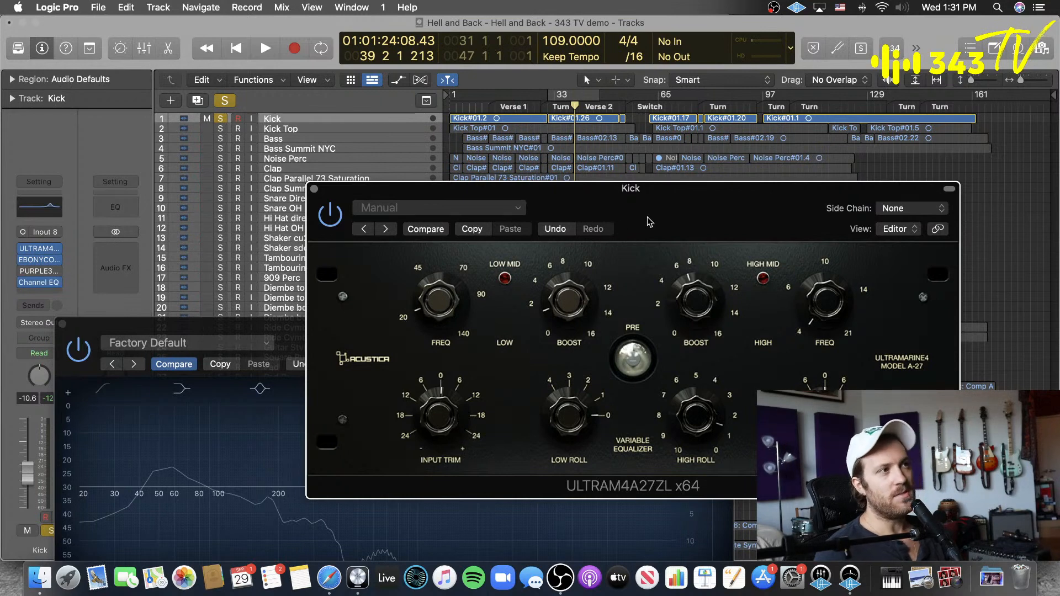
Step: Play the Kick from Verse 1, bypass the Channel EQ, and audition Ultramarine4's Pre switch off and on before stopping
click(515, 106)
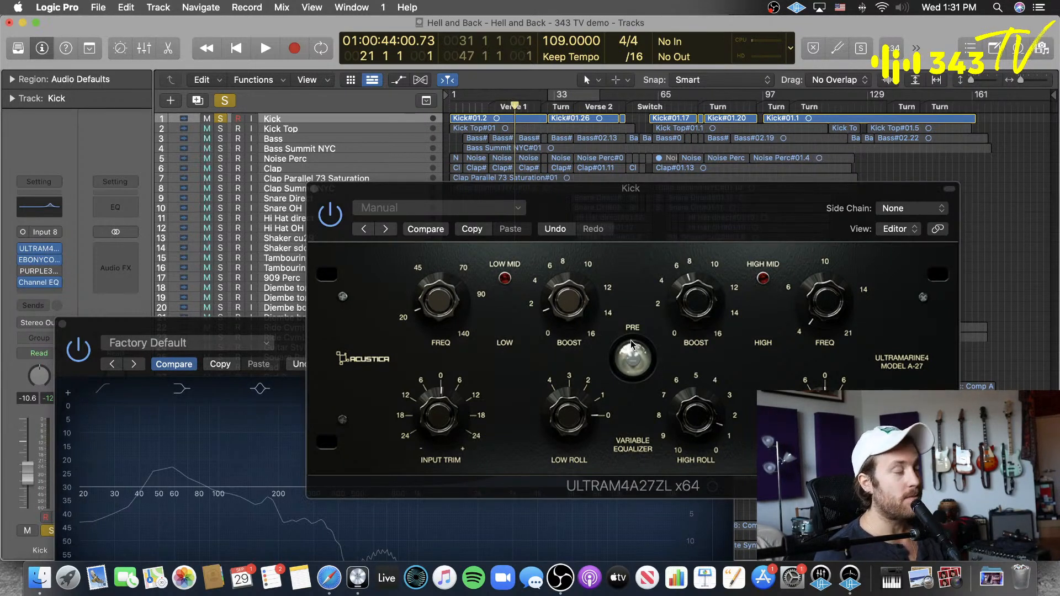
key(space)
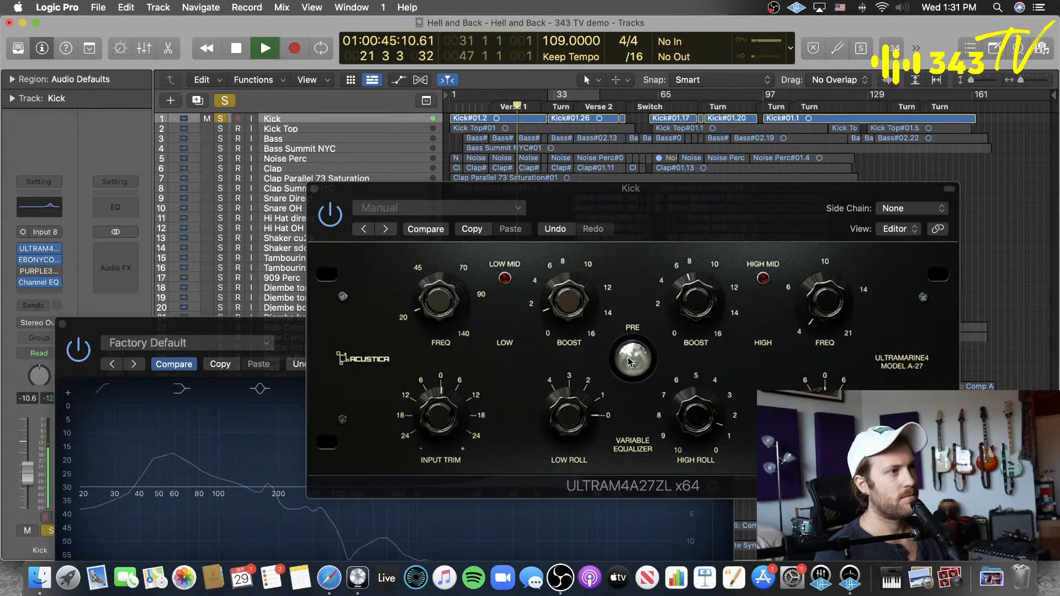
click(78, 351)
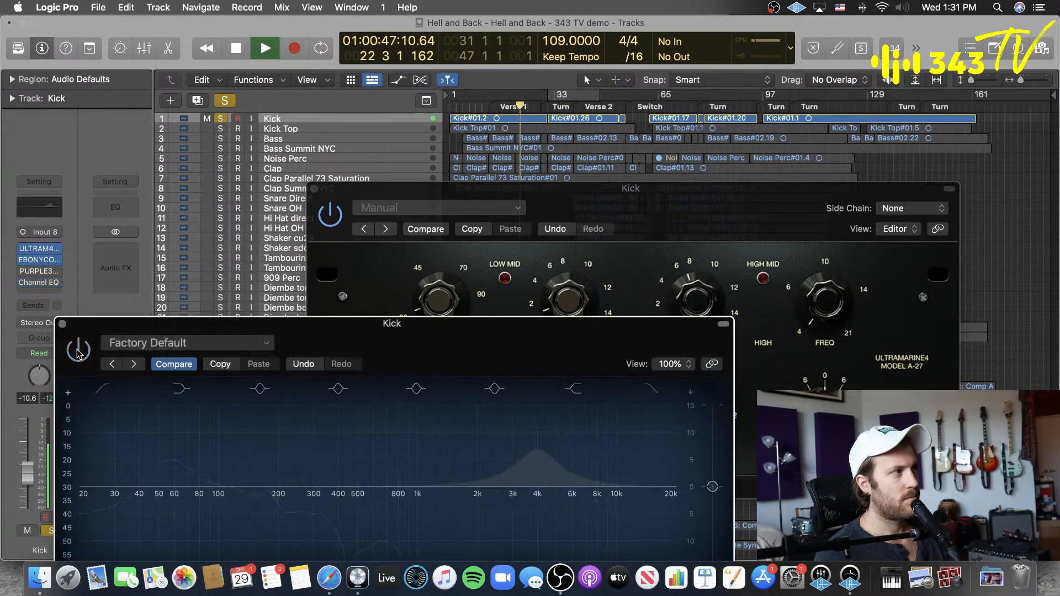
drag(635, 217, 592, 165)
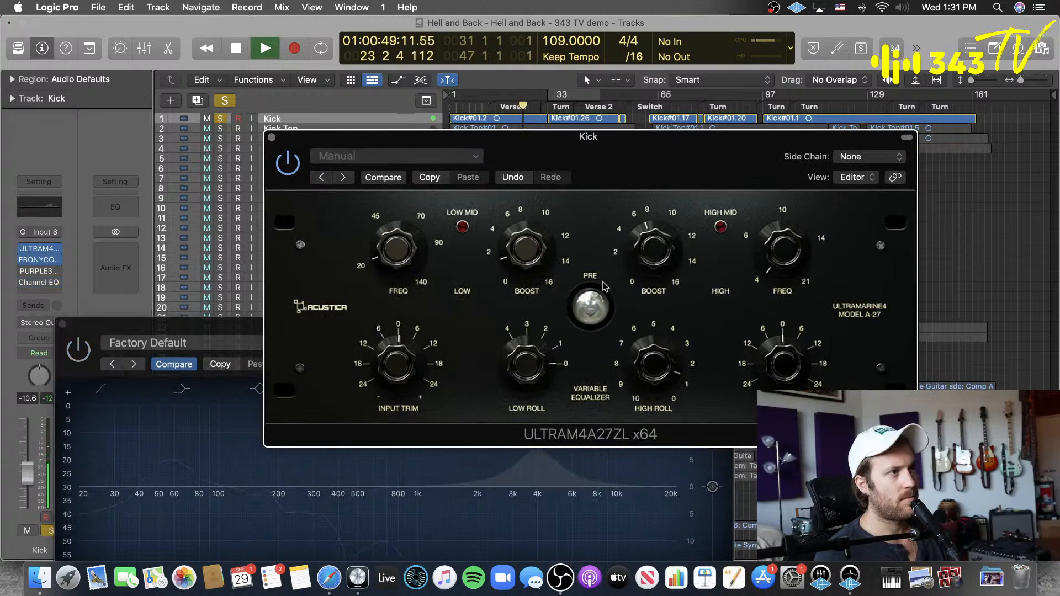
click(595, 316)
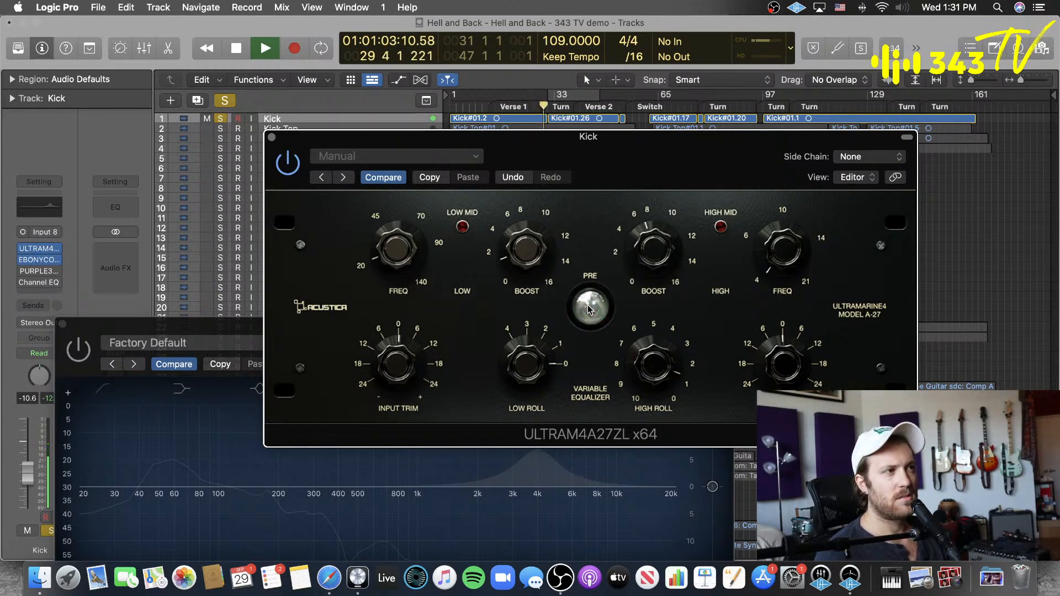
click(588, 308)
key(space)
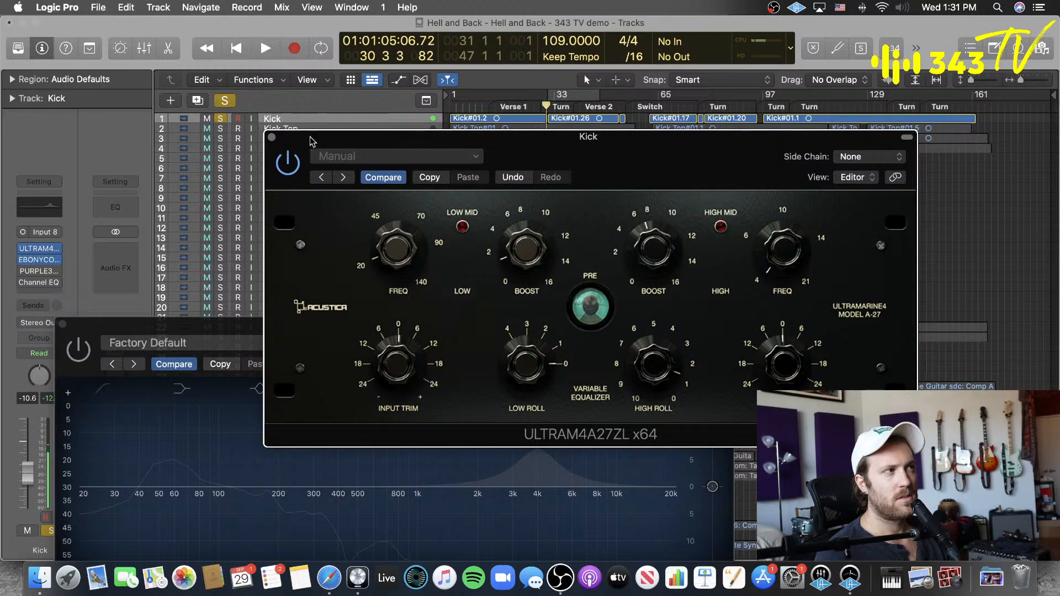
Step: Unsolo the Kick, turn off Ultramarine4's Pre, and play the full mix from bar 9 with the plug-in window moved clear of the tracks
key(s)
click(591, 306)
drag(595, 162, 601, 203)
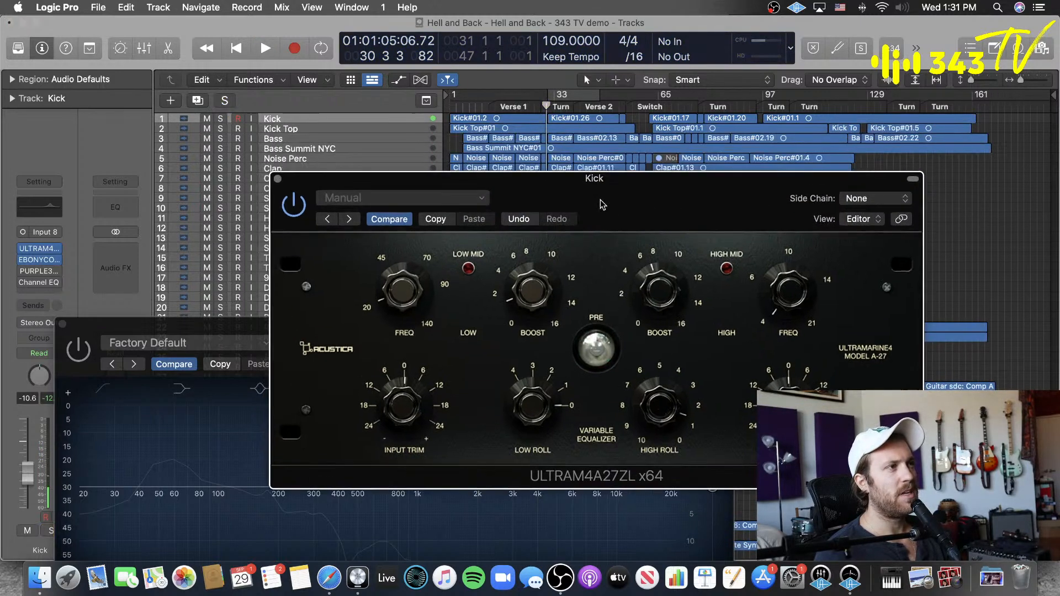
click(476, 107)
key(space)
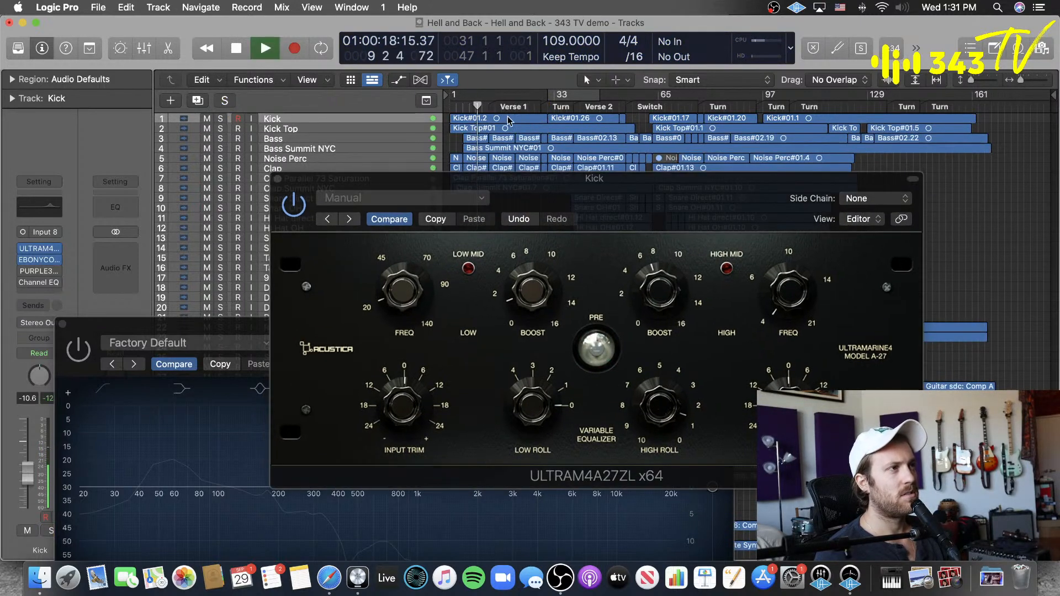
drag(595, 202, 682, 202)
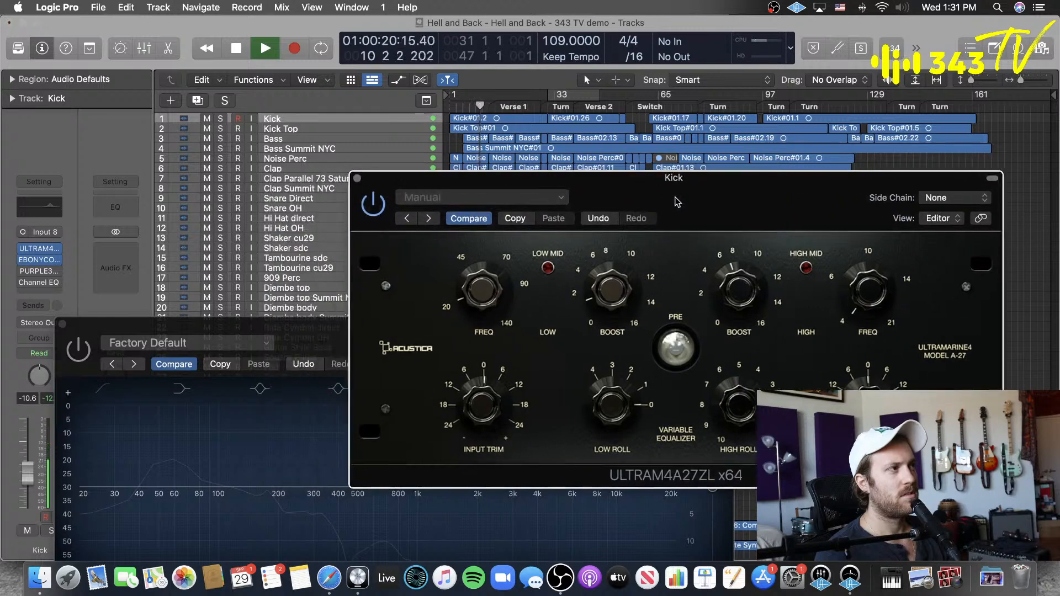
Step: Try muting Bass Summit NYC and Bass briefly in the playing mix, leaving only Kick Top muted
click(206, 148)
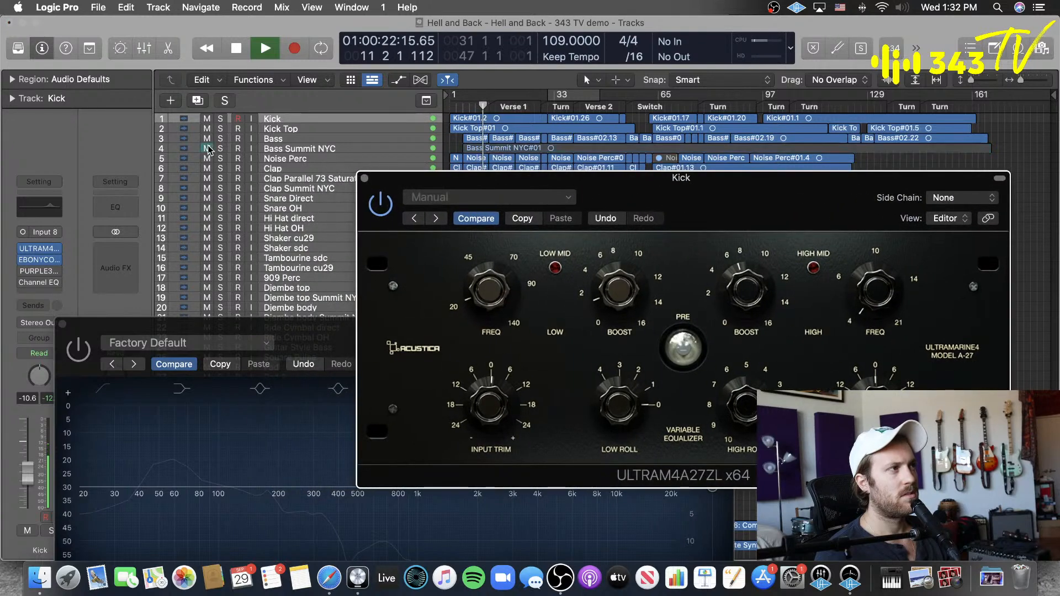
click(206, 148)
click(206, 139)
click(207, 128)
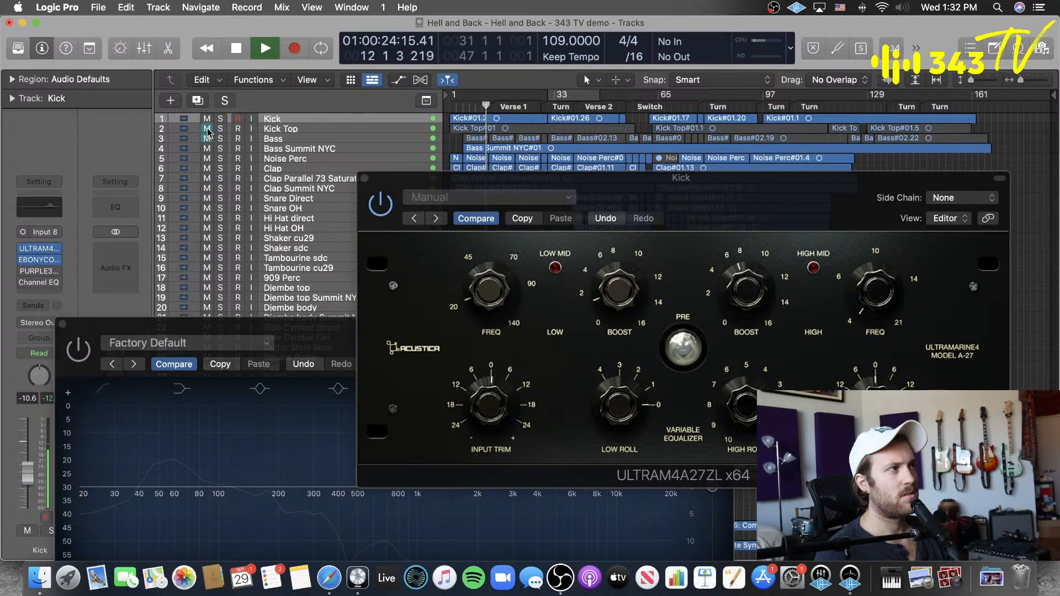
click(206, 139)
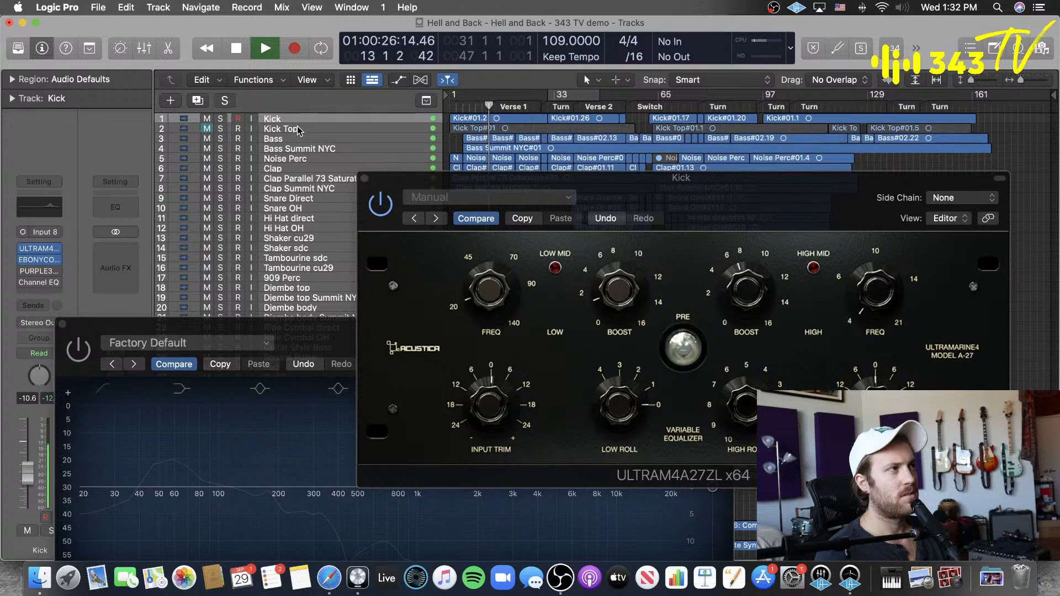
Step: Select and unmute Kick Top, engage Pre on the Kick's Ultramarine4 during the full mix, and stop playback
click(298, 130)
click(206, 128)
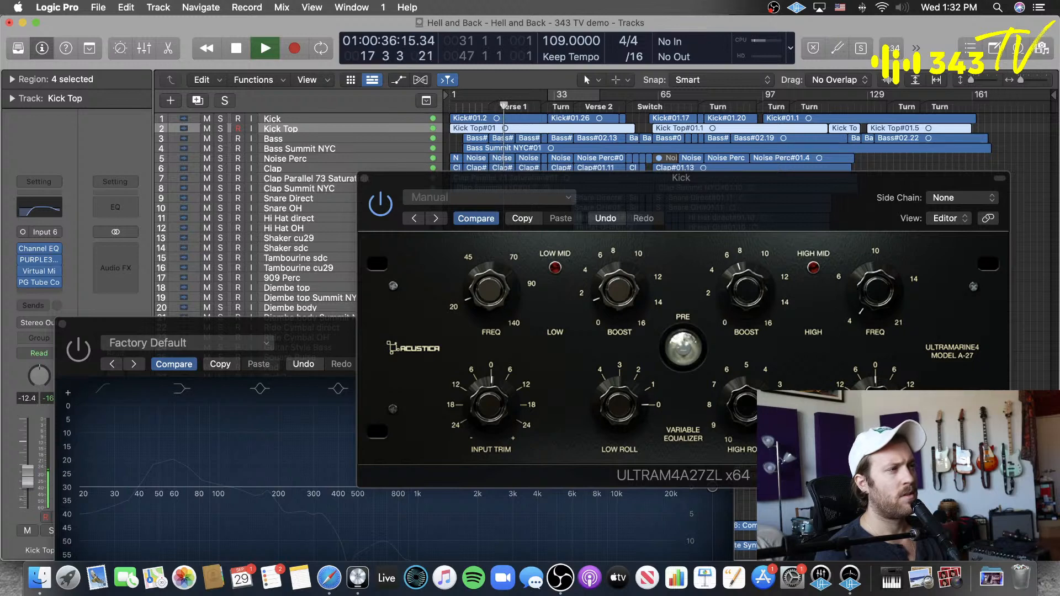
click(688, 347)
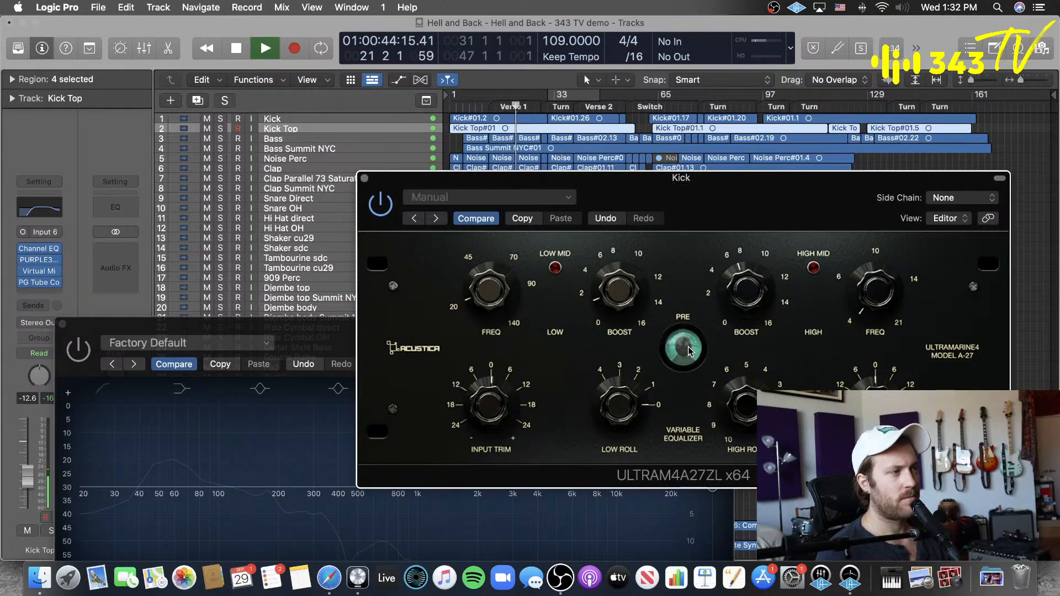
key(space)
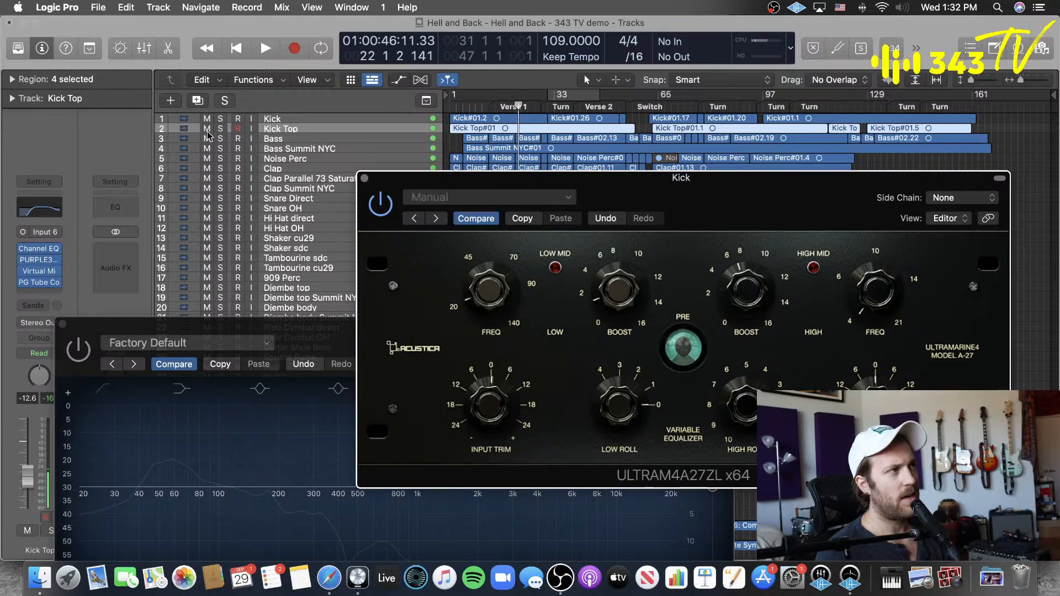
Step: Audition Kick Top soloed from bar 11, unsolo it, and mute it in the full mix
click(207, 130)
click(482, 107)
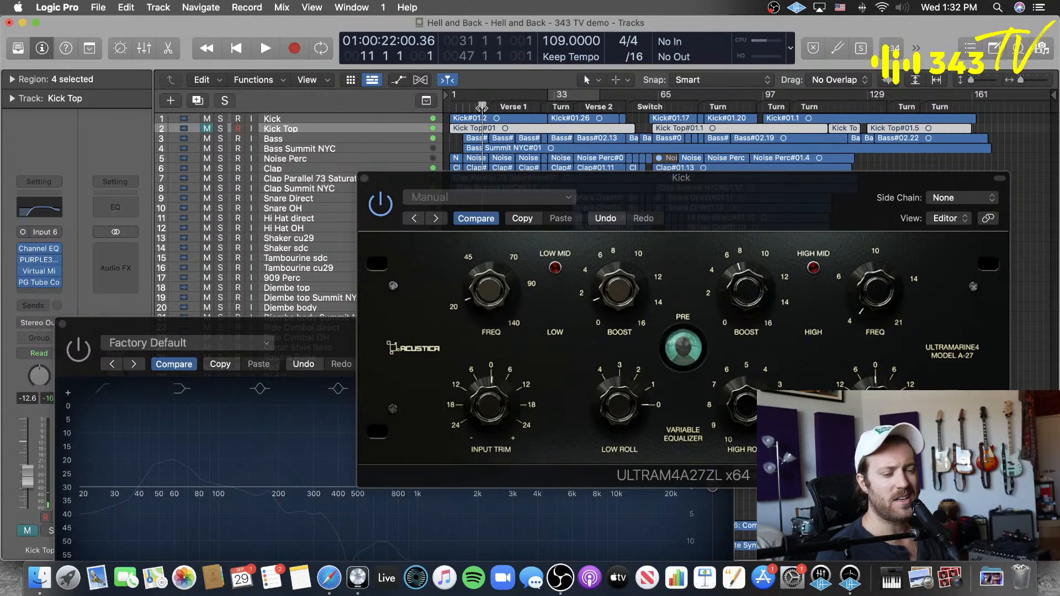
click(221, 128)
key(space)
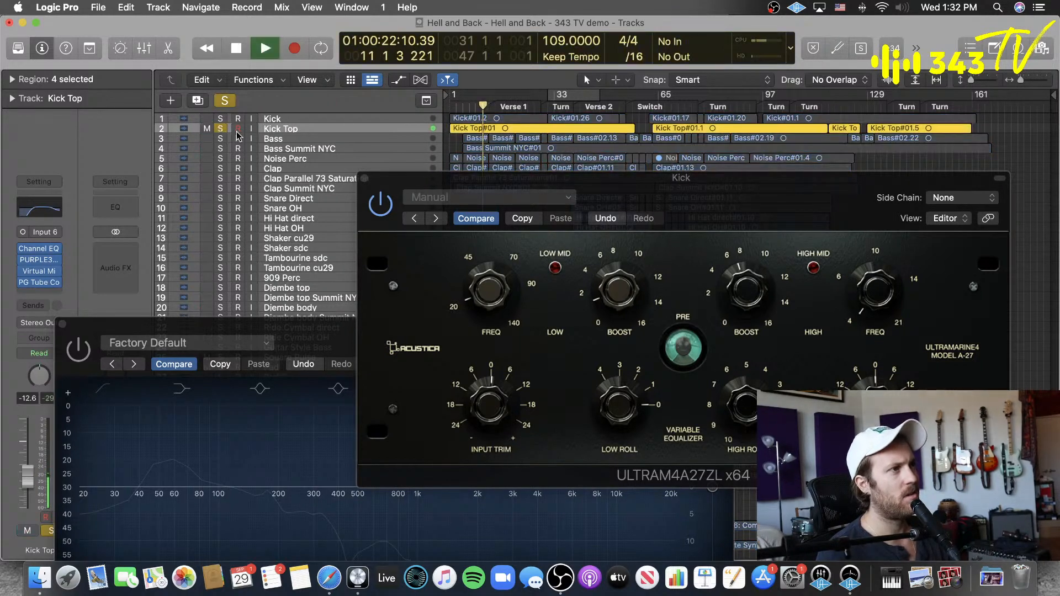
key(space)
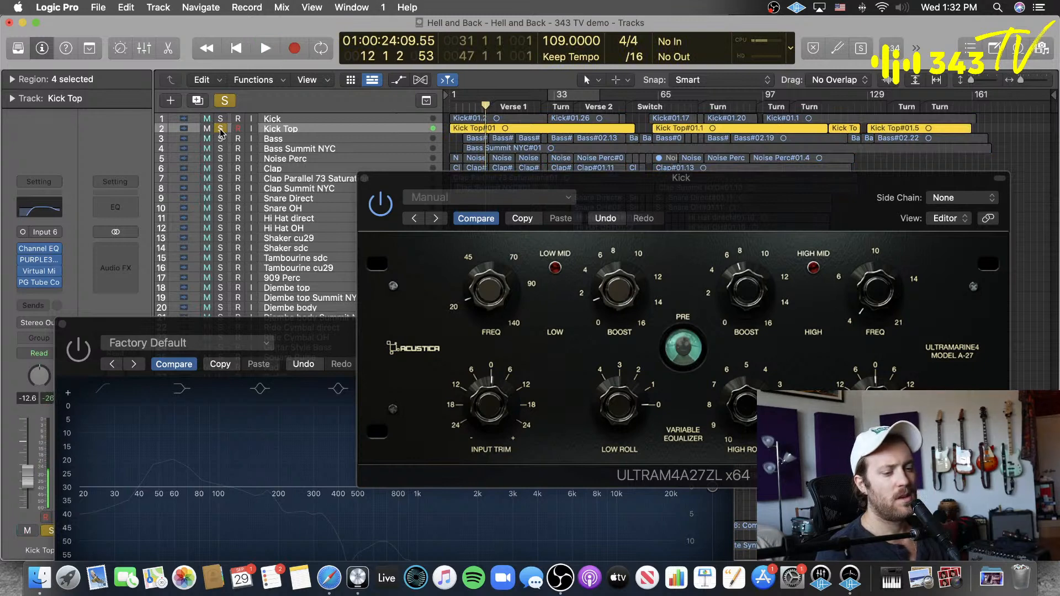
click(220, 129)
click(206, 129)
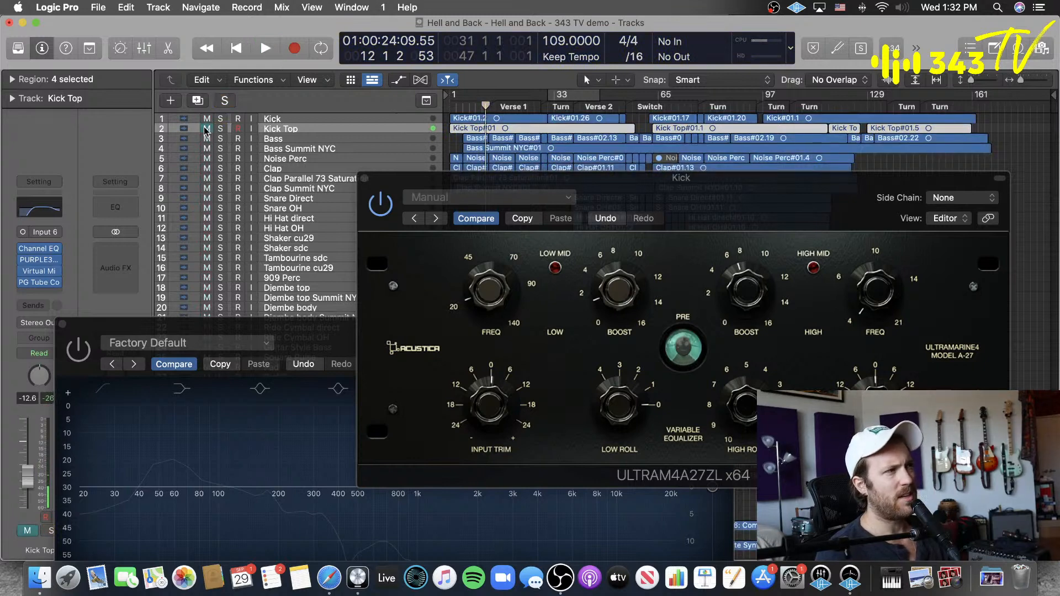
Step: Play the mix without Kick Top from bar 9, switch Ultramarine4's Pre off and on to compare, and stop playback
click(475, 107)
key(space)
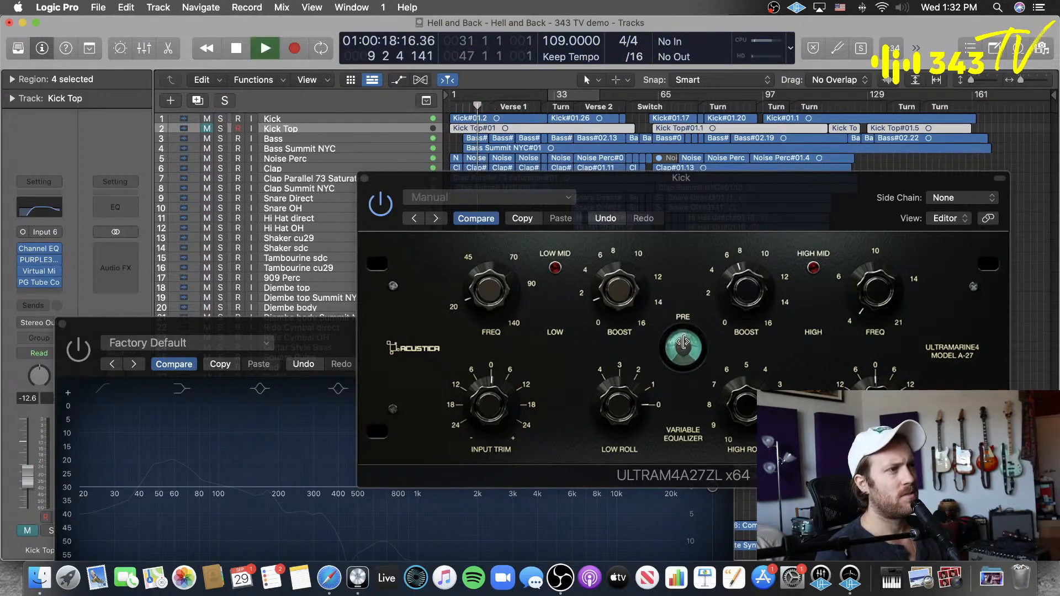
click(683, 349)
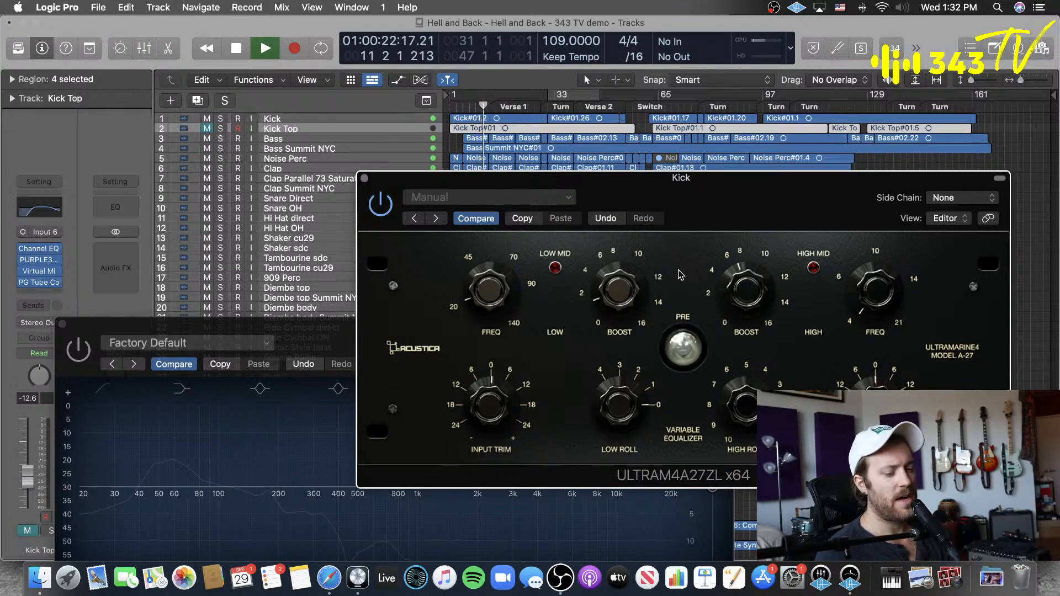
click(685, 348)
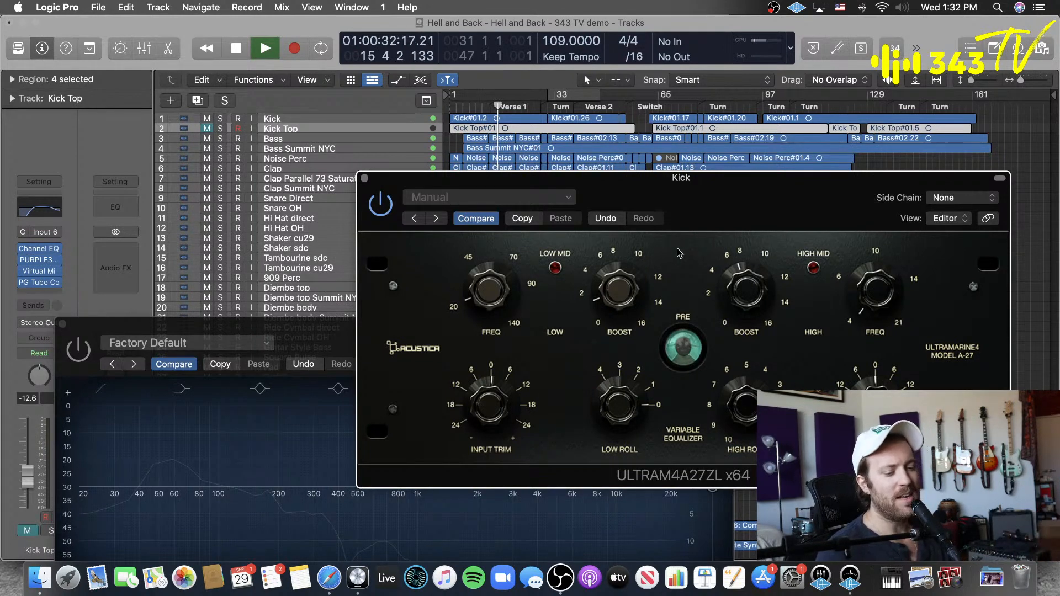
key(space)
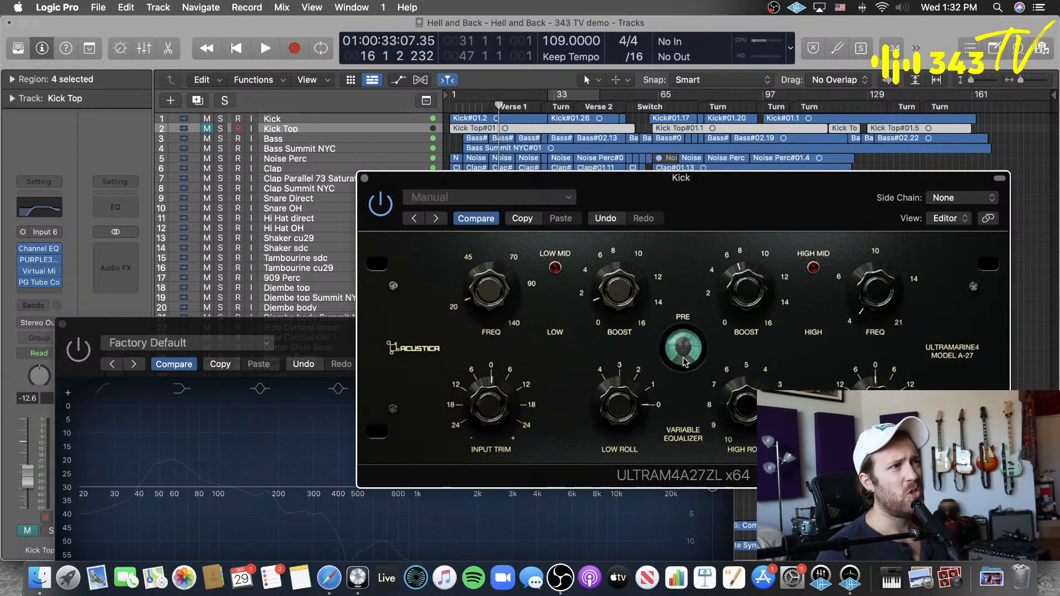
Step: Unmute Kick Top and start playing the full mix
click(1010, 151)
click(206, 128)
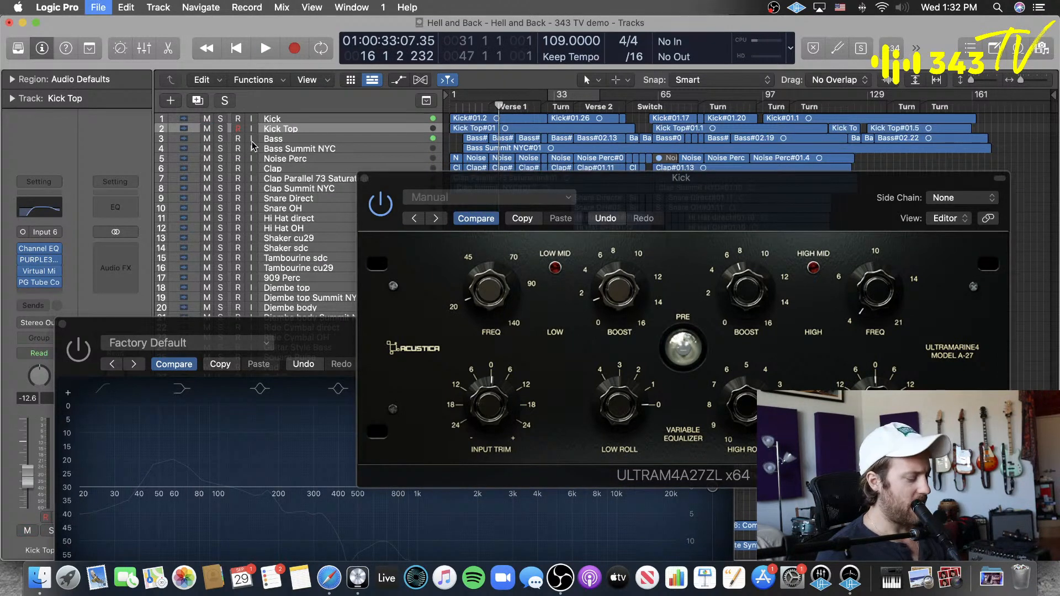
key(space)
Step: Insert Acustica's ULTRAM4A27 x64 in stereo on the Stereo Out channel while the mix plays
click(118, 251)
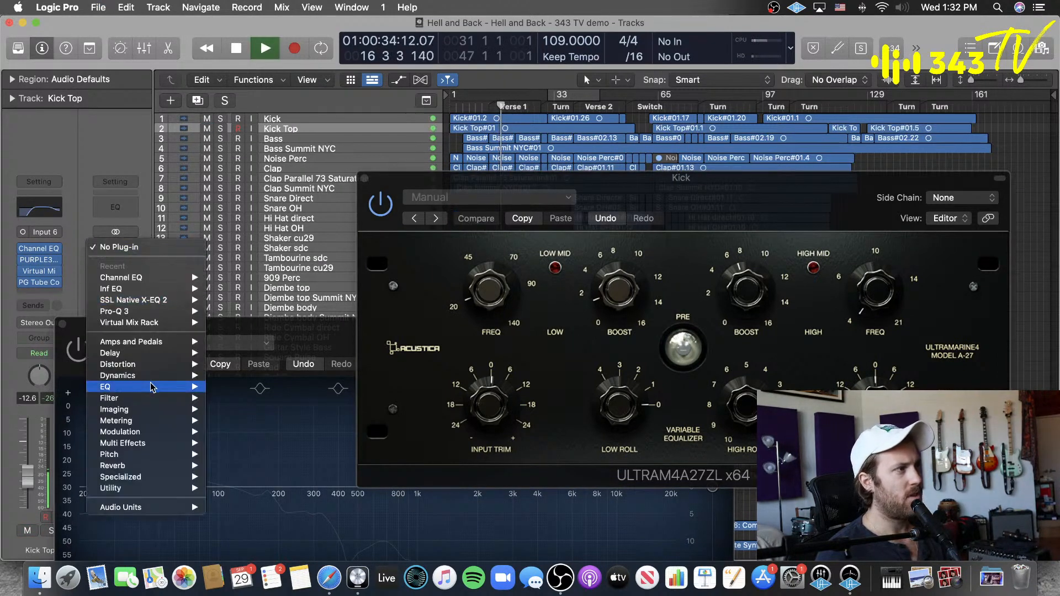
mouse_move(131, 506)
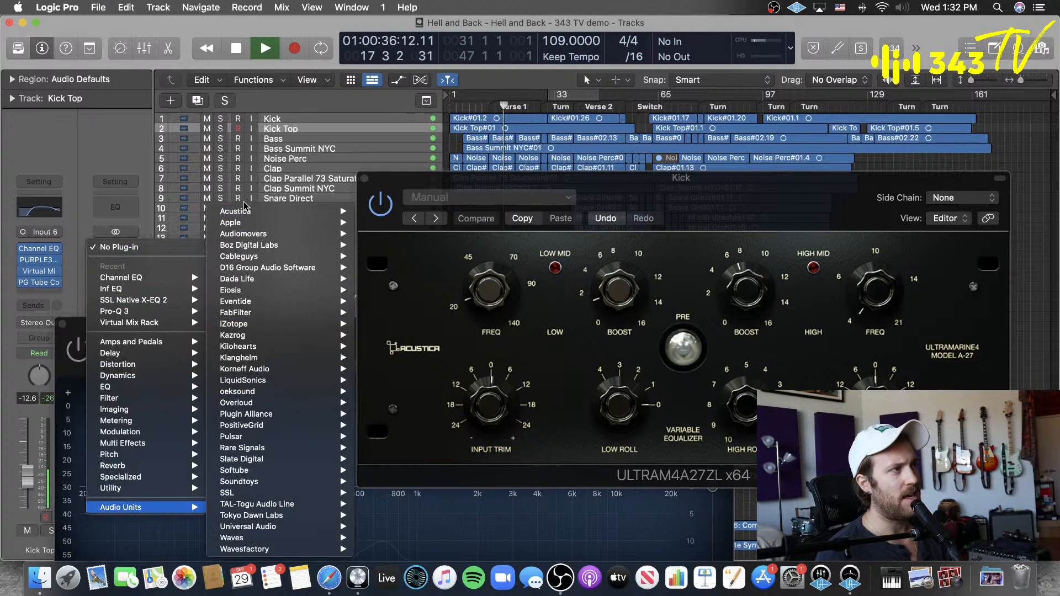
mouse_move(276, 211)
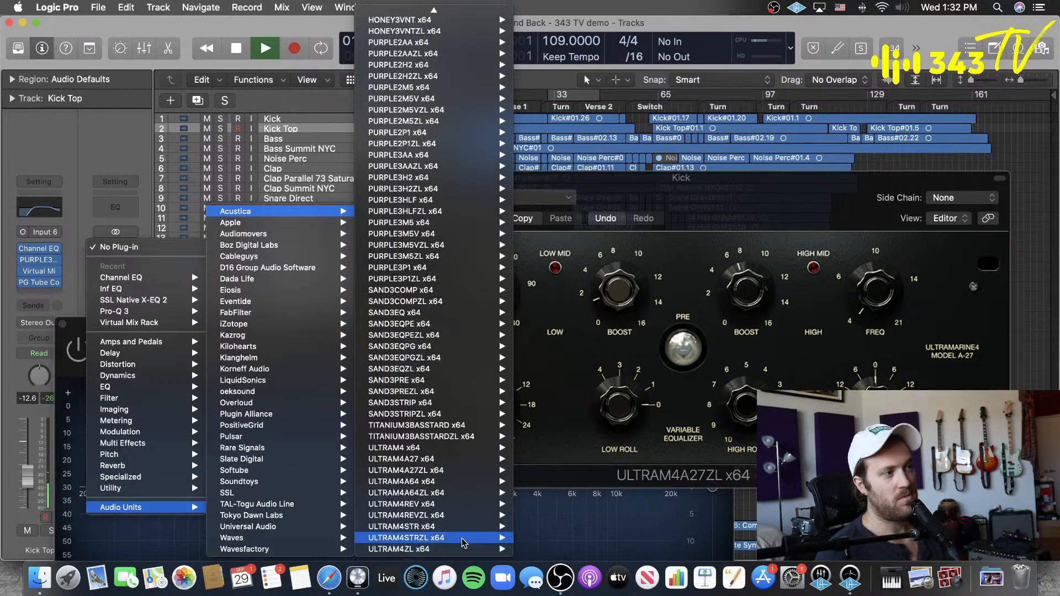
mouse_move(487, 459)
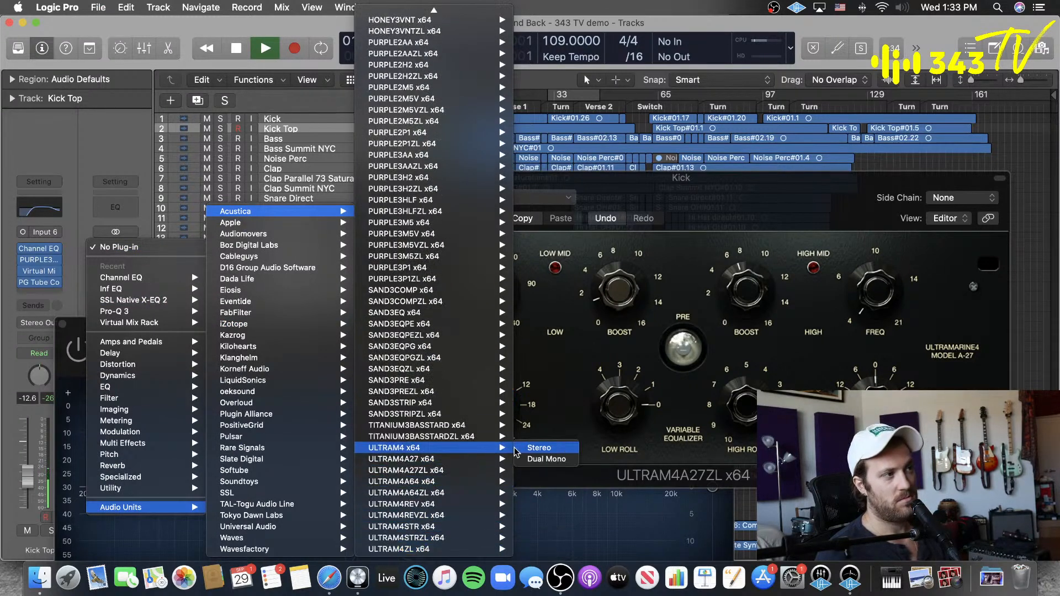
click(548, 462)
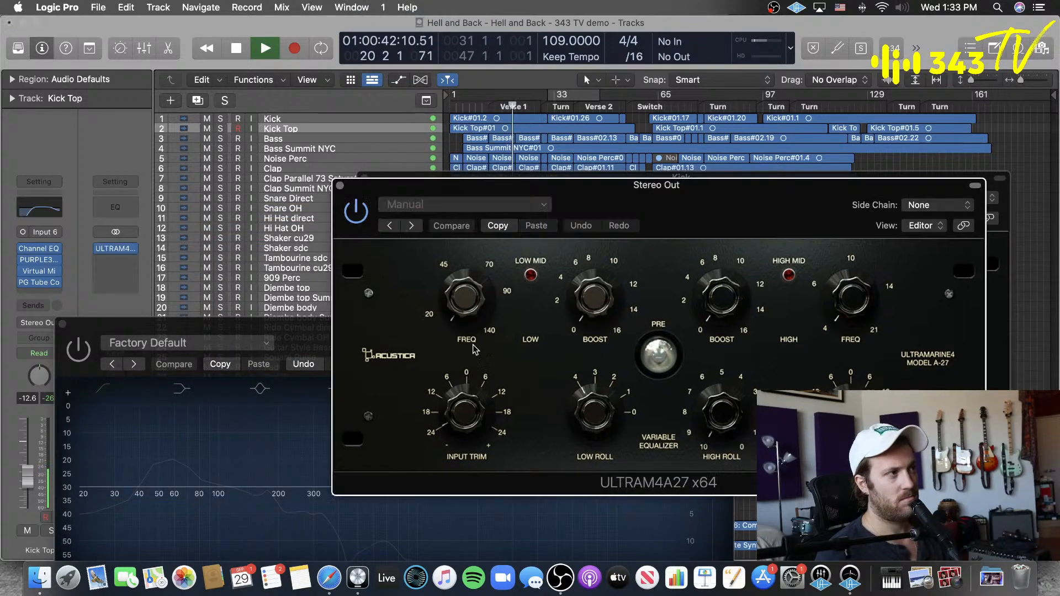
Step: Switch Pre on and off twice in the Stereo Out's Ultramarine4 to compare its effect on the full mix, and stop playback
drag(685, 219, 560, 152)
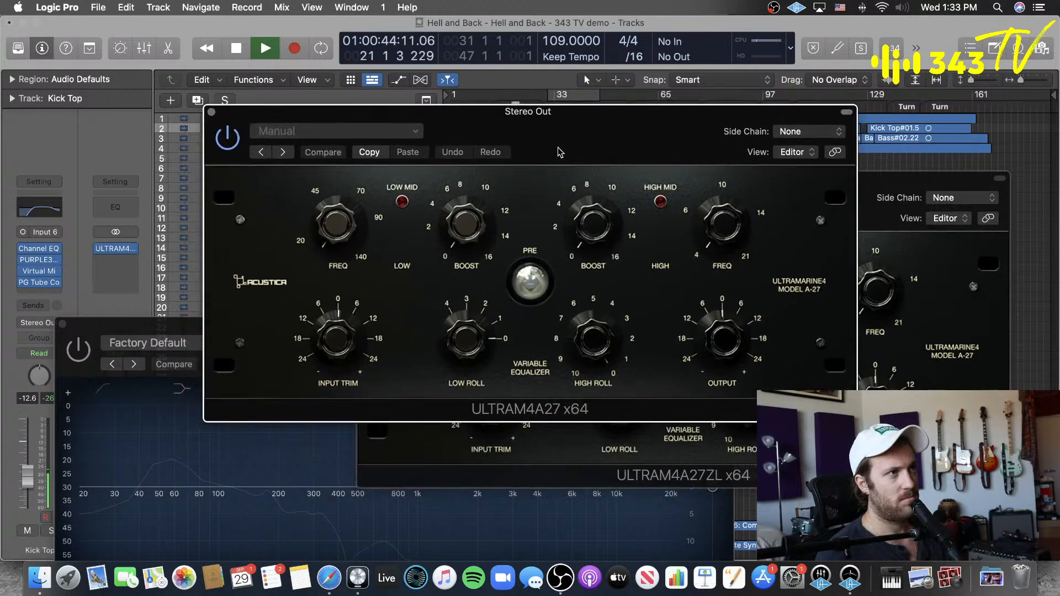
click(530, 283)
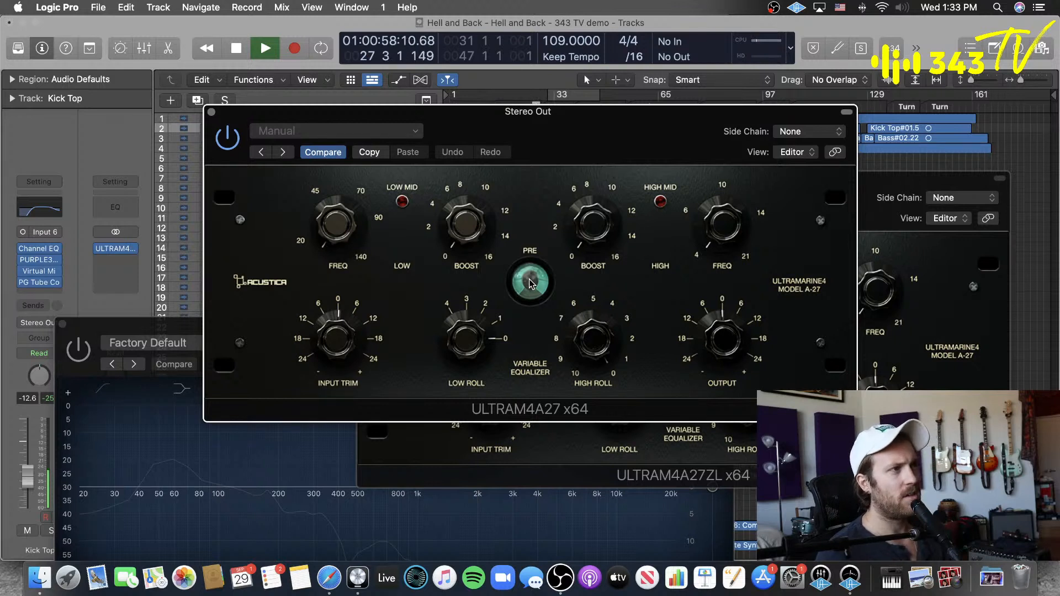
click(529, 283)
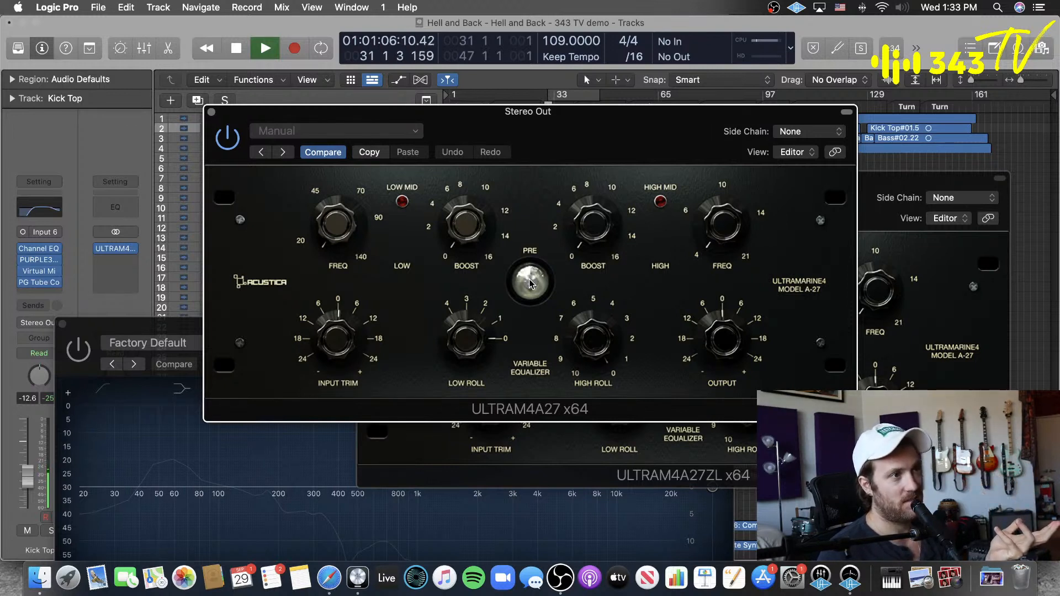
click(529, 281)
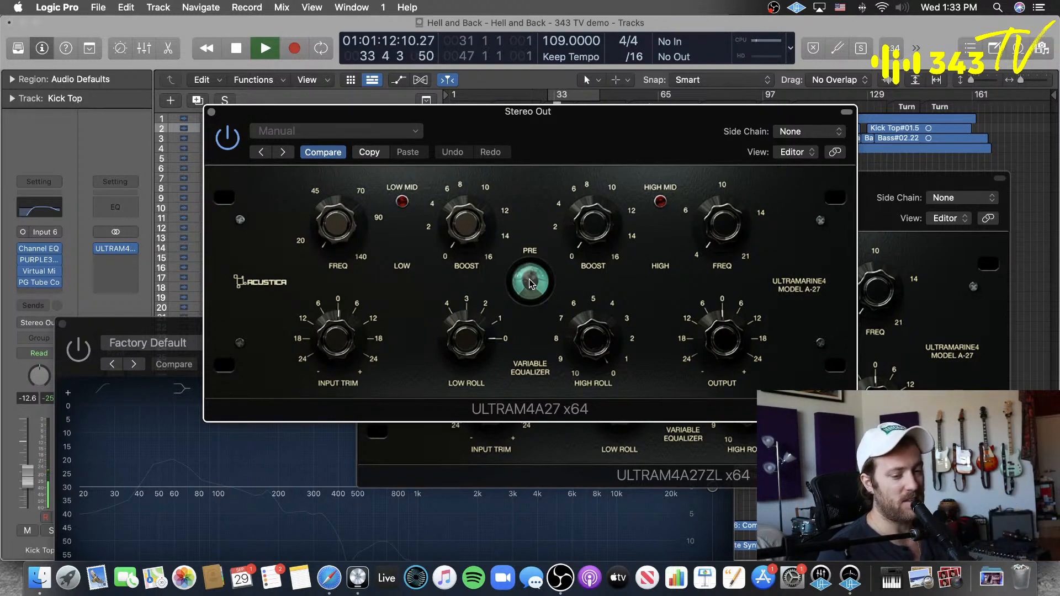
click(529, 283)
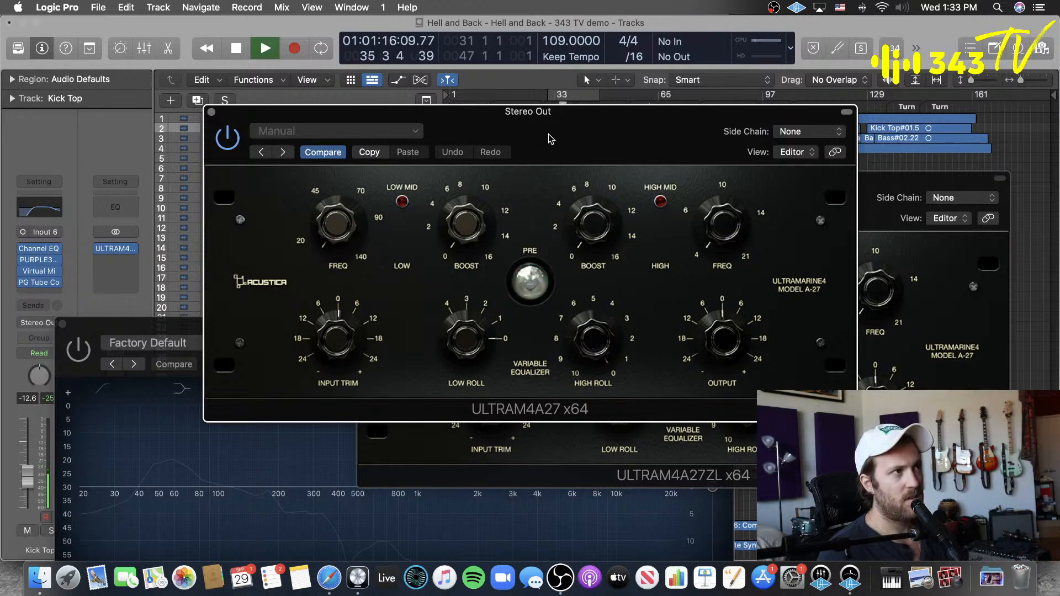
drag(549, 138, 624, 132)
key(space)
Step: Remove ULTRAM4A27 from the Stereo Out channel and reposition the Kick's Ultramarine4 window clear of the track names
click(134, 248)
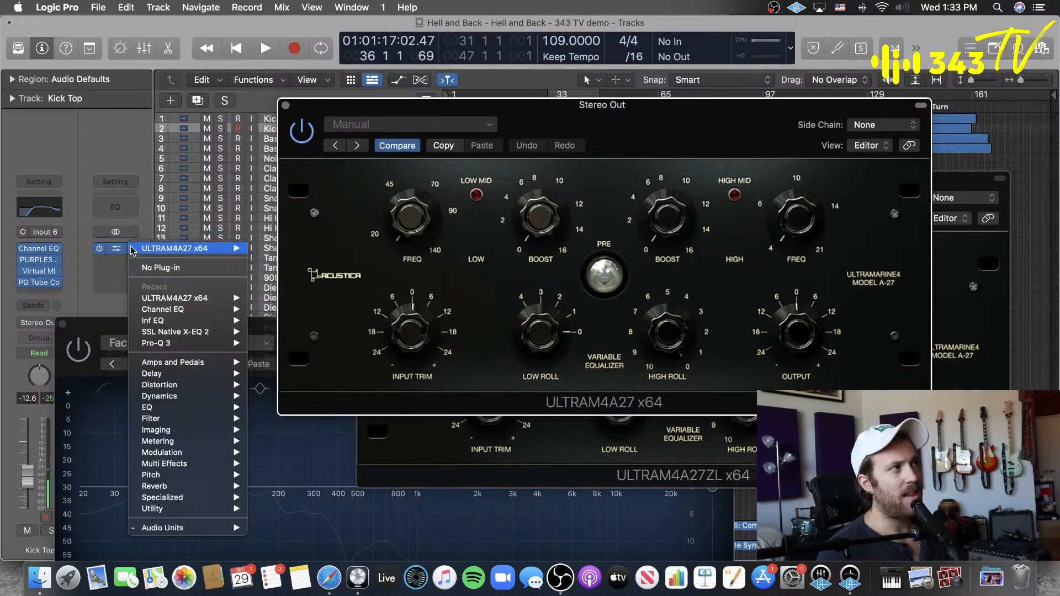
click(152, 268)
drag(703, 202, 608, 227)
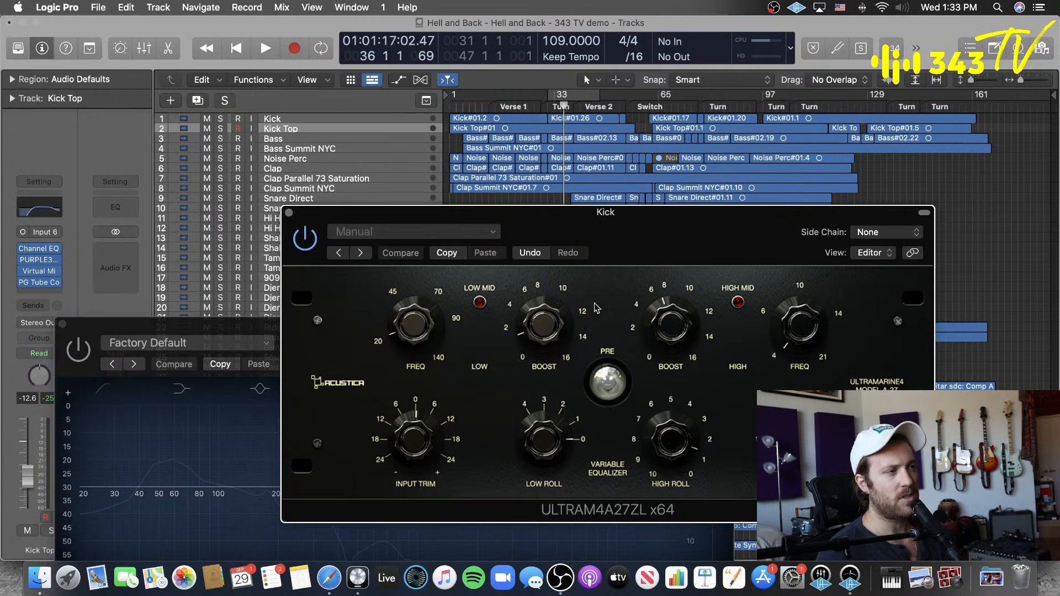
drag(617, 229, 691, 199)
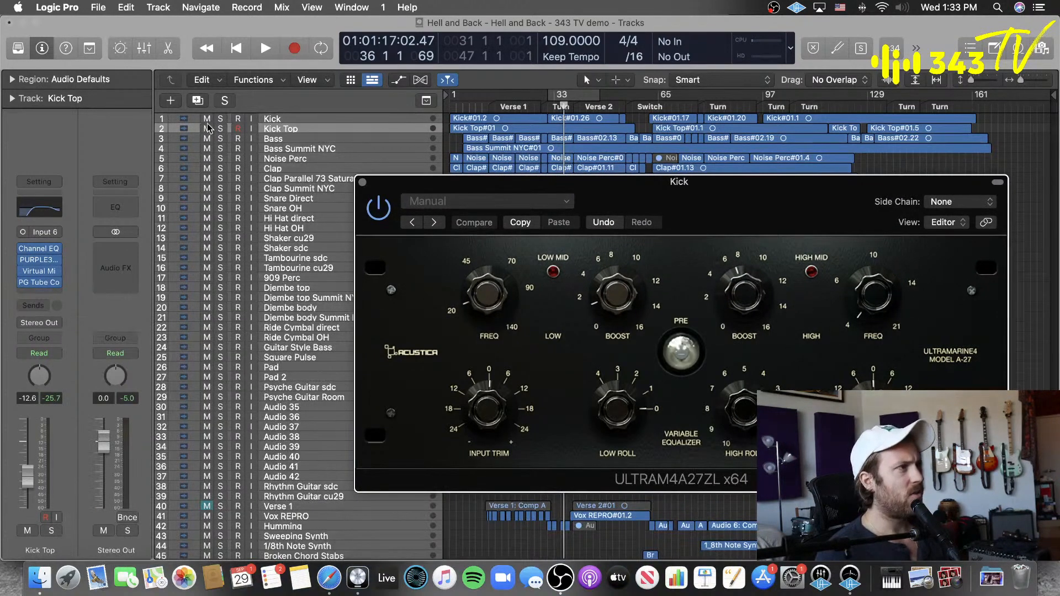
Step: Select the Kick track and solo it
click(314, 117)
key(s)
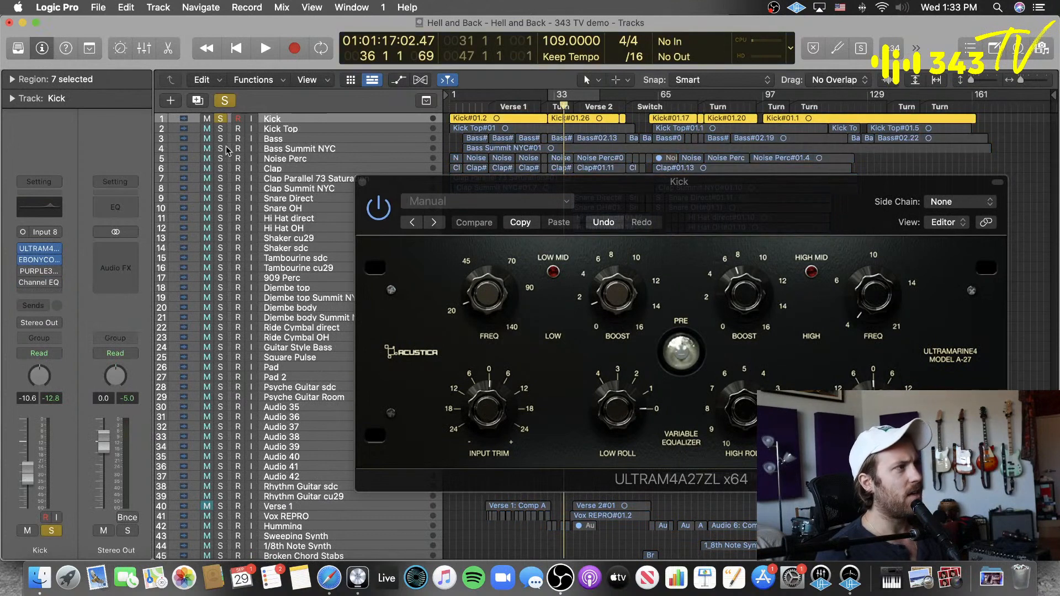
mouse_move(22, 265)
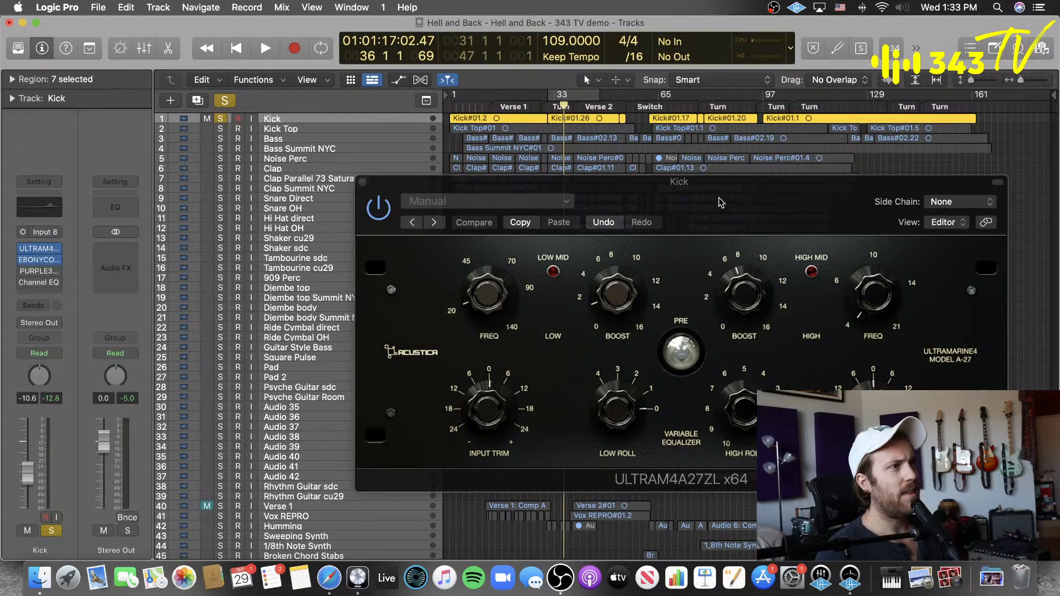
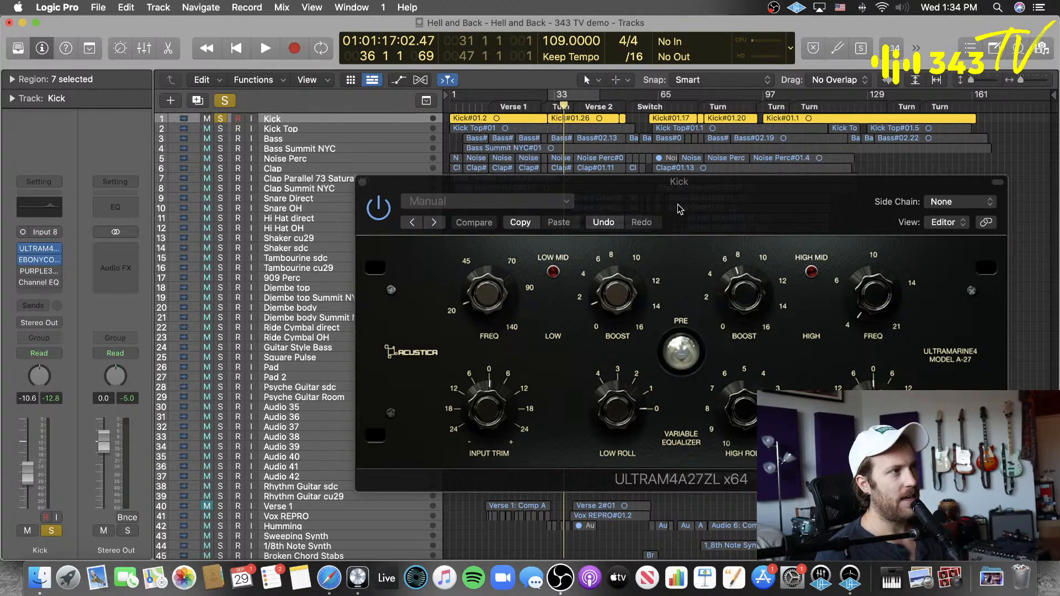
Step: Switch PURPLE3 back on and remove the bypassed Channel EQ from the Kick channel, and clear the solo
click(362, 182)
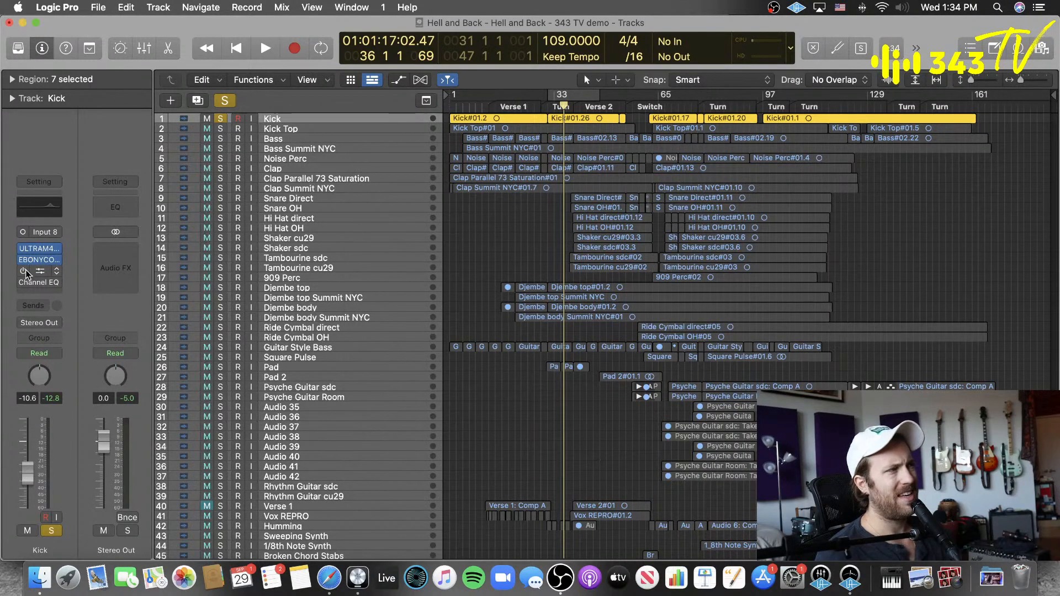
click(57, 283)
click(76, 290)
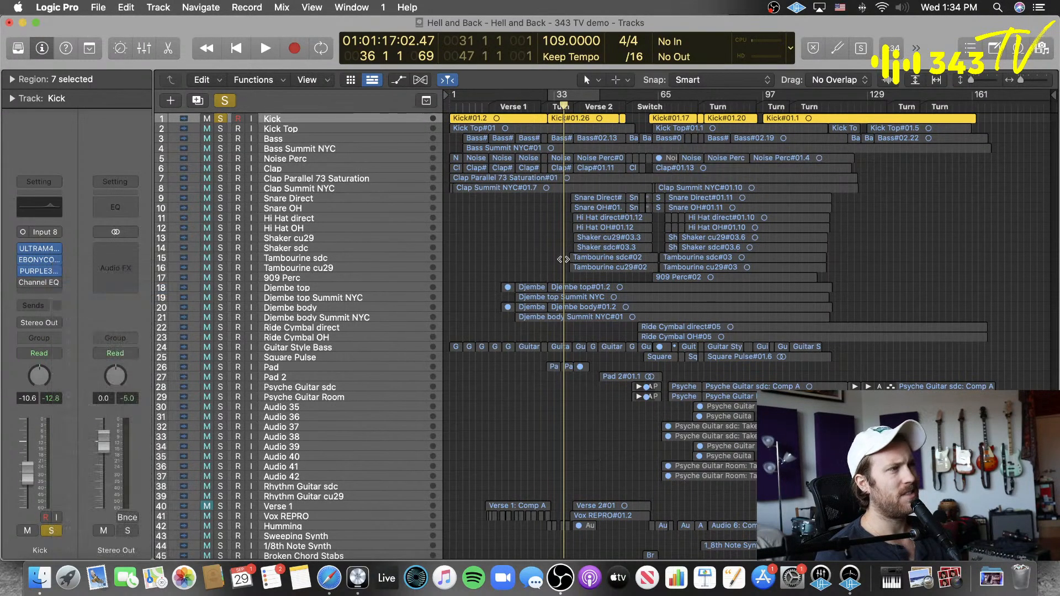
click(499, 237)
click(225, 100)
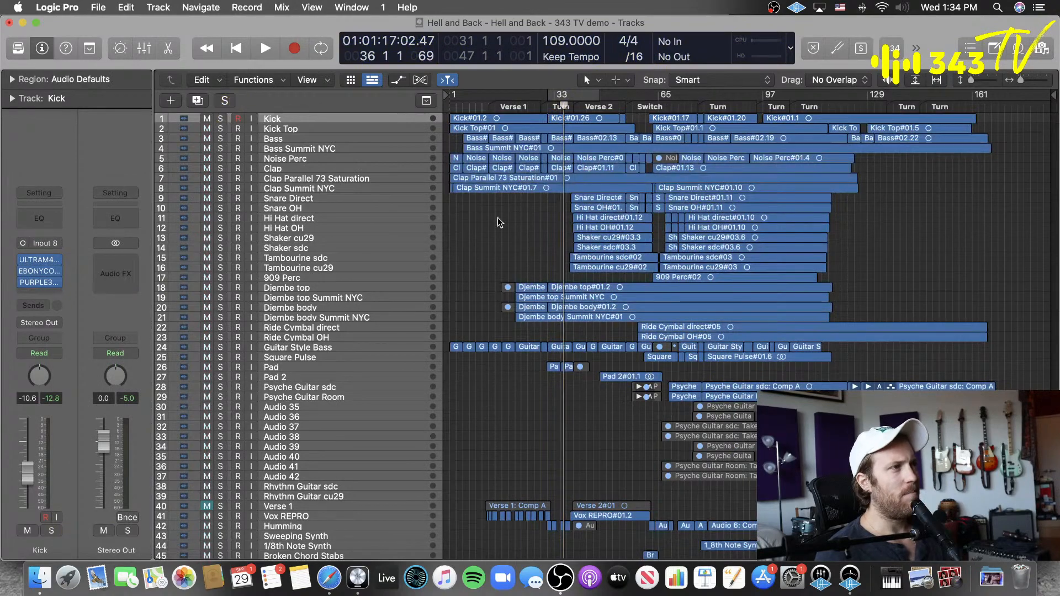
Step: Locate the Vox REPRO track lower in the arrangement and solo it
scroll(498, 217, down, 1)
scroll(496, 217, up, 1)
scroll(469, 213, down, 3)
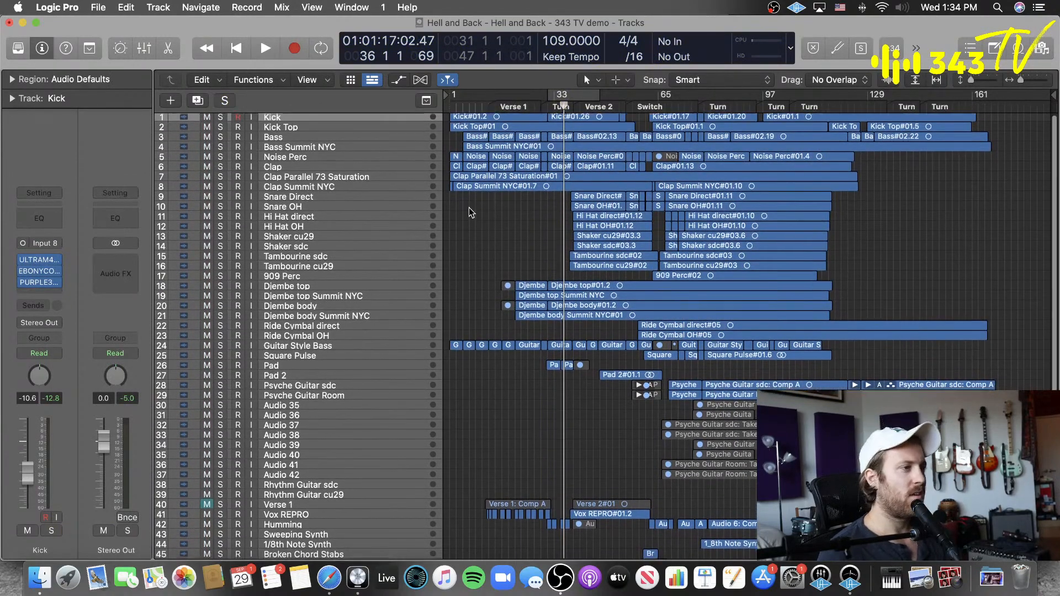
scroll(469, 213, up, 3)
scroll(469, 208, down, 5)
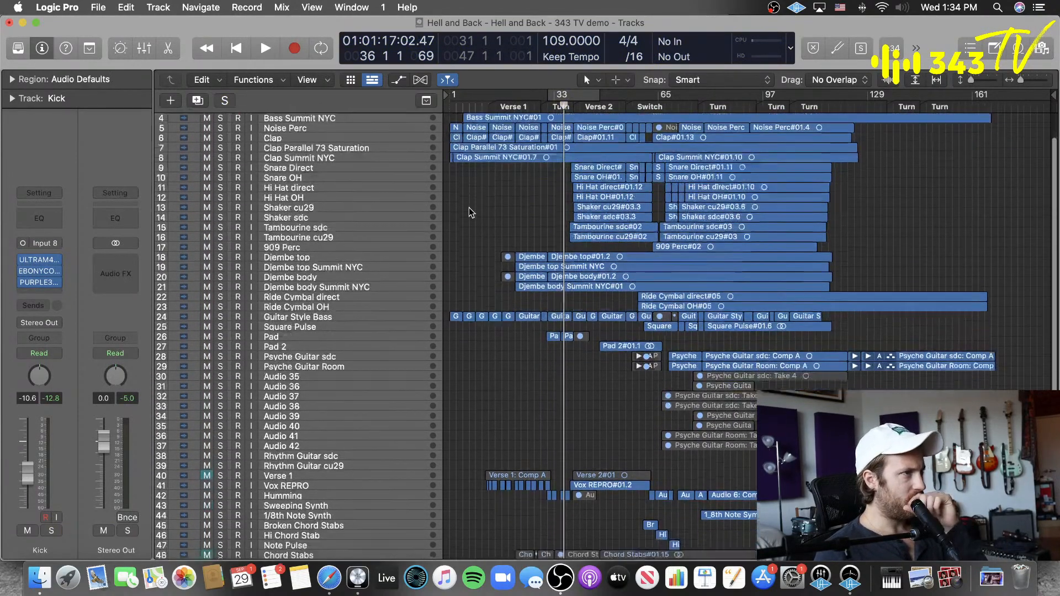
click(220, 417)
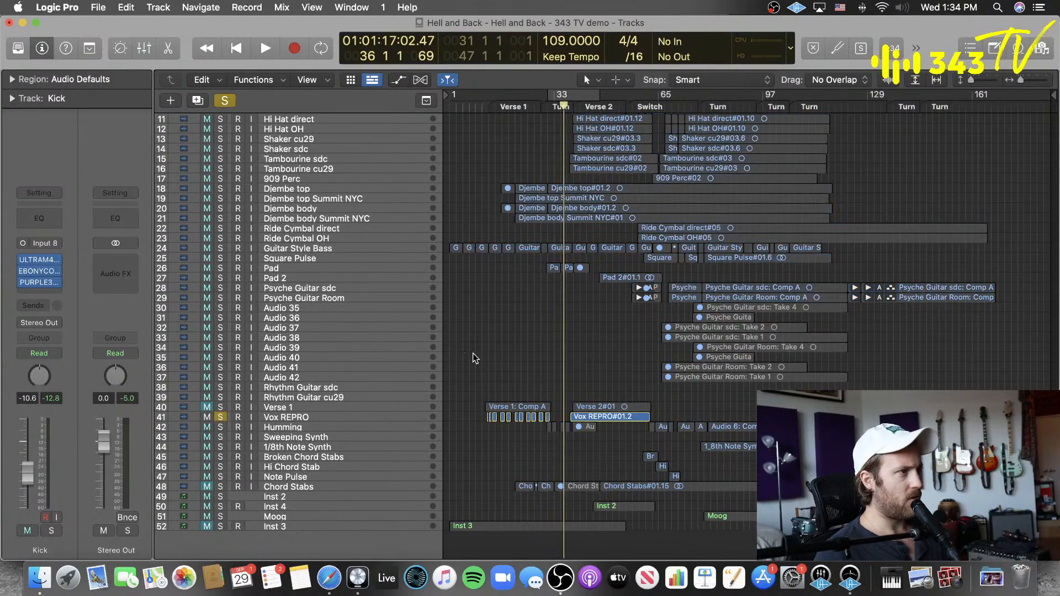
Step: Set a cycle range across Verse 2 from bar 38 to bar 55 and play it
scroll(475, 347, up, 3)
scroll(508, 309, up, 5)
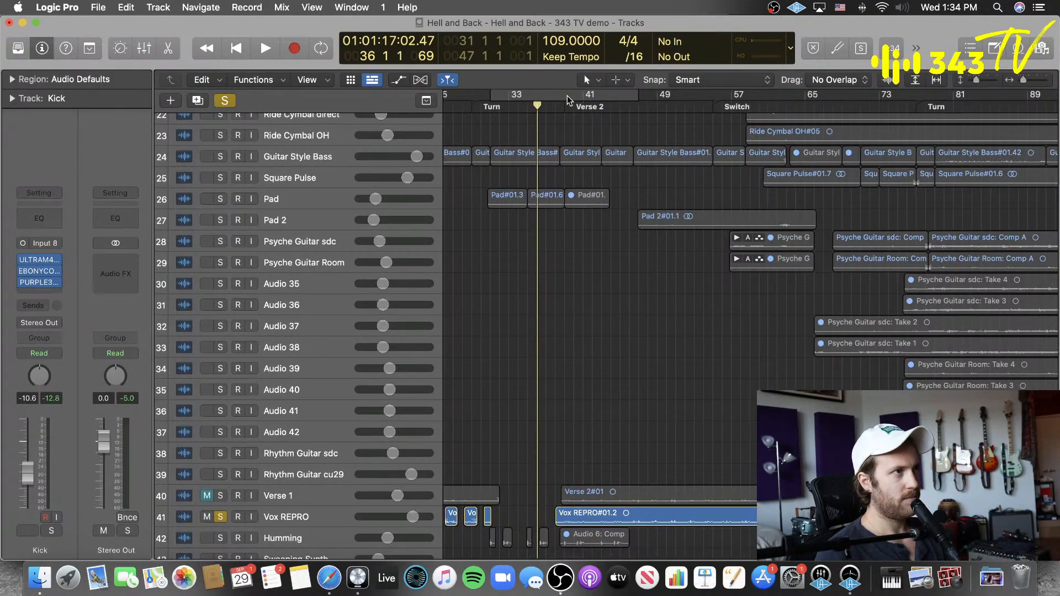
drag(569, 97, 712, 96)
key(space)
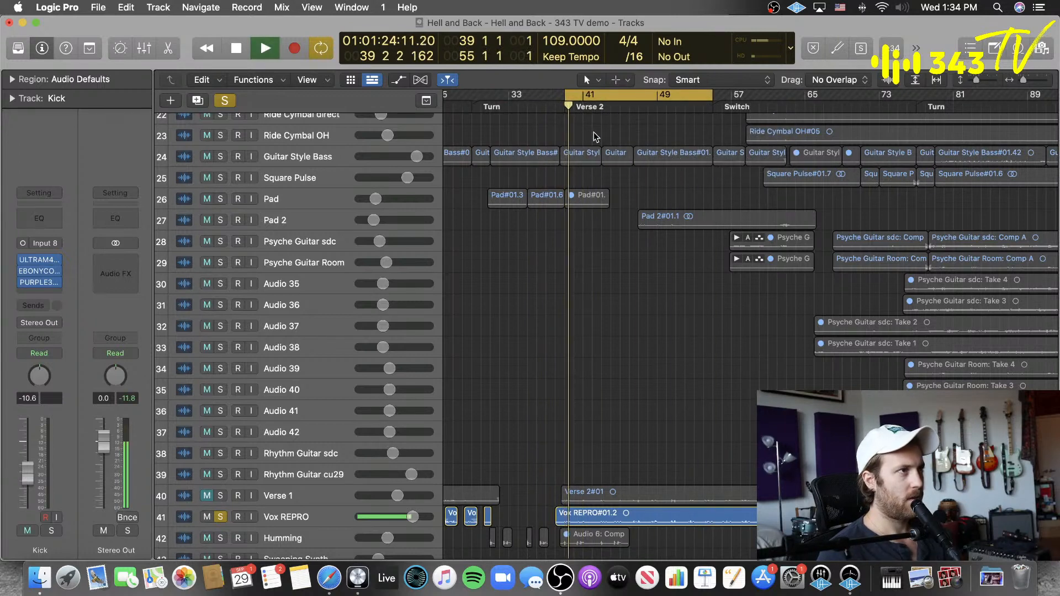
key(space)
drag(567, 98, 557, 97)
key(space)
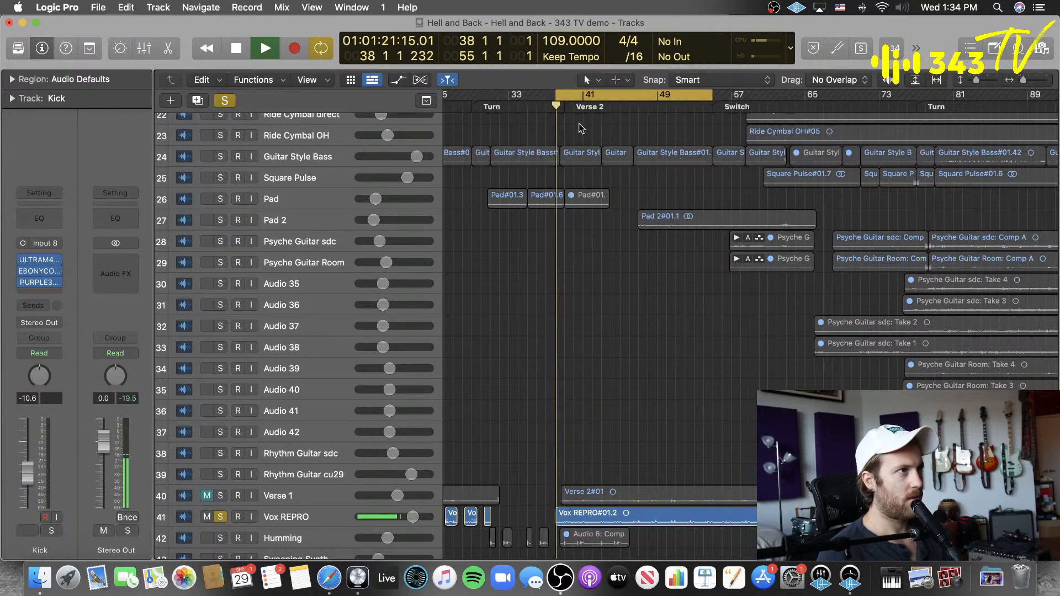
Step: Select the Vox REPRO track and clear its solo to hear it in the full mix, with compact track rows
scroll(554, 202, left, 4)
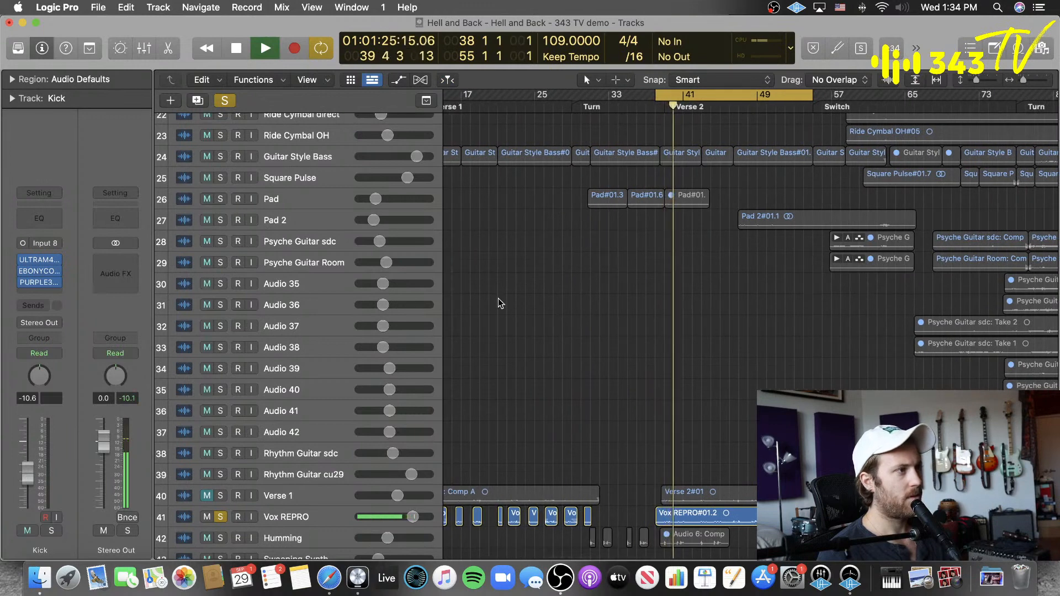
click(286, 510)
click(229, 101)
click(568, 288)
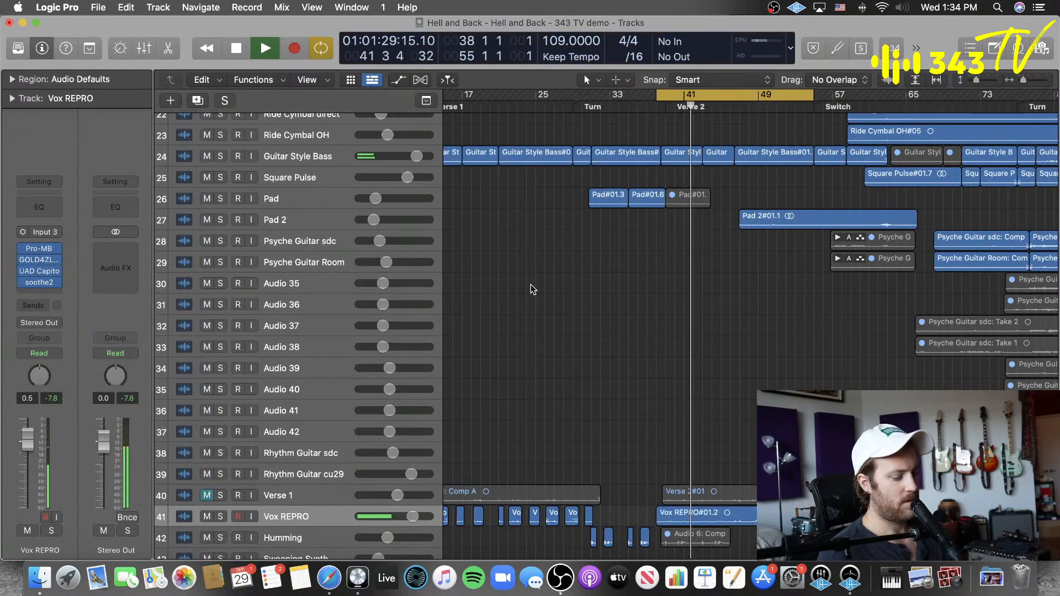
key(super+Up)
key(super+Up)
key(super+Up)
key(super+Up)
key(super+Up)
key(super+Up)
key(super+Up)
key(super+Up)
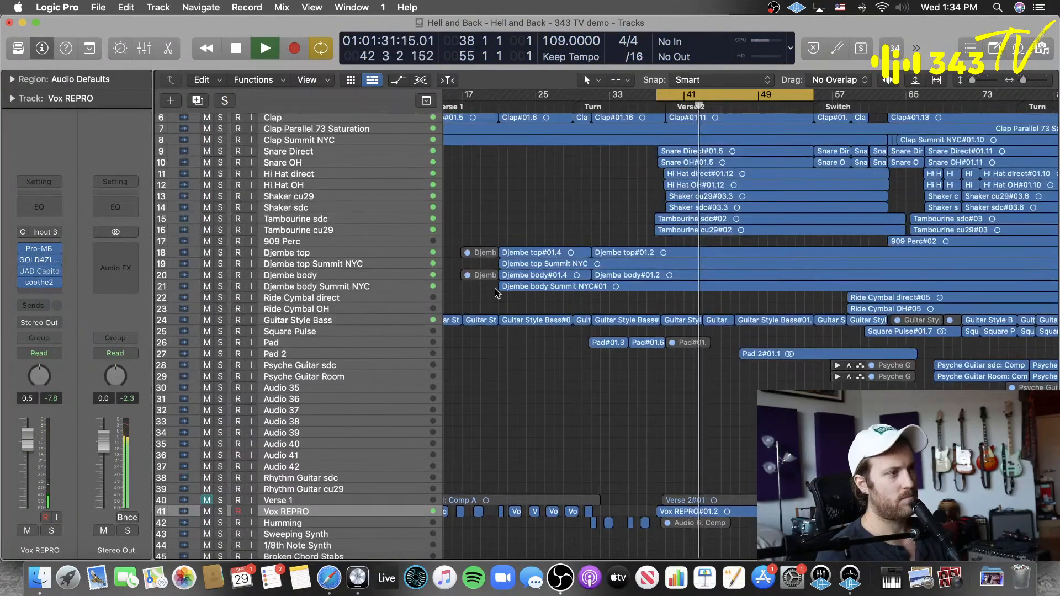
scroll(571, 310, down, 3)
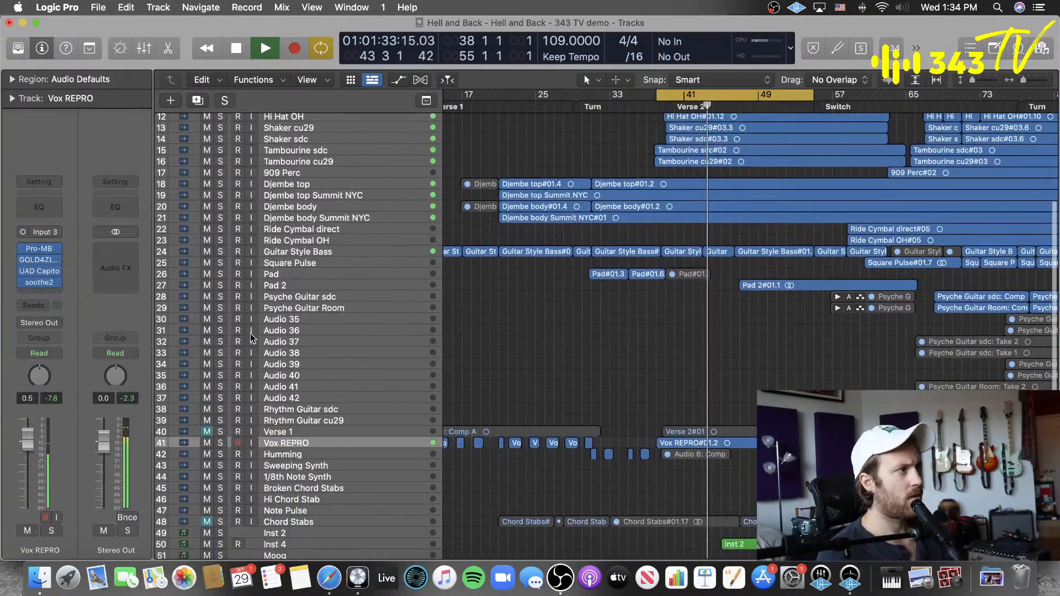
Step: Add a send to Bus 18 on Vox REPRO and move its UAD Capitol Chambers insert to the new aux channel
mouse_move(24, 271)
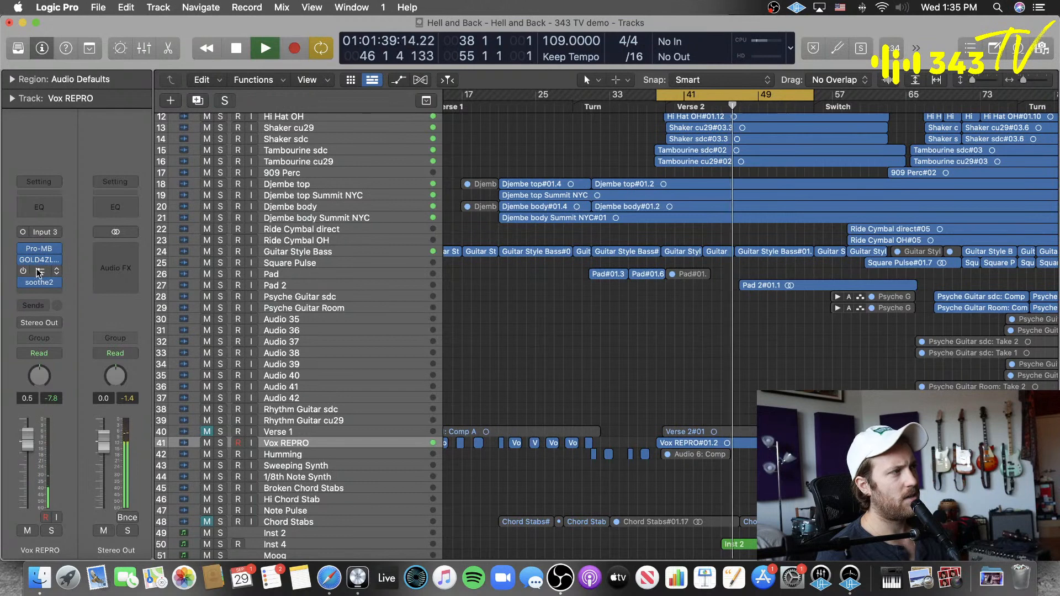
click(52, 307)
mouse_move(55, 323)
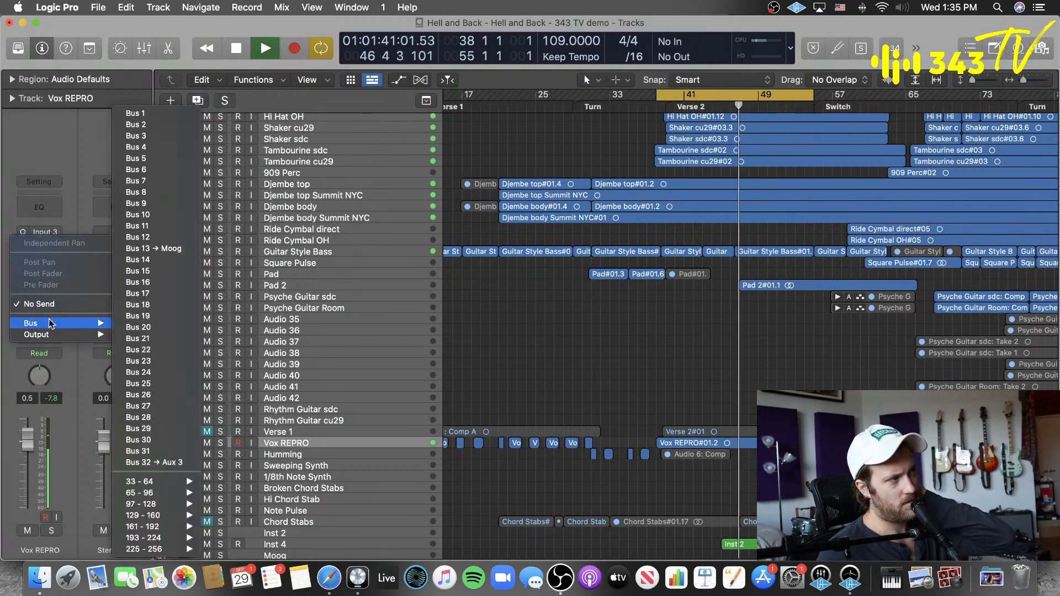
click(154, 307)
drag(40, 266, 120, 239)
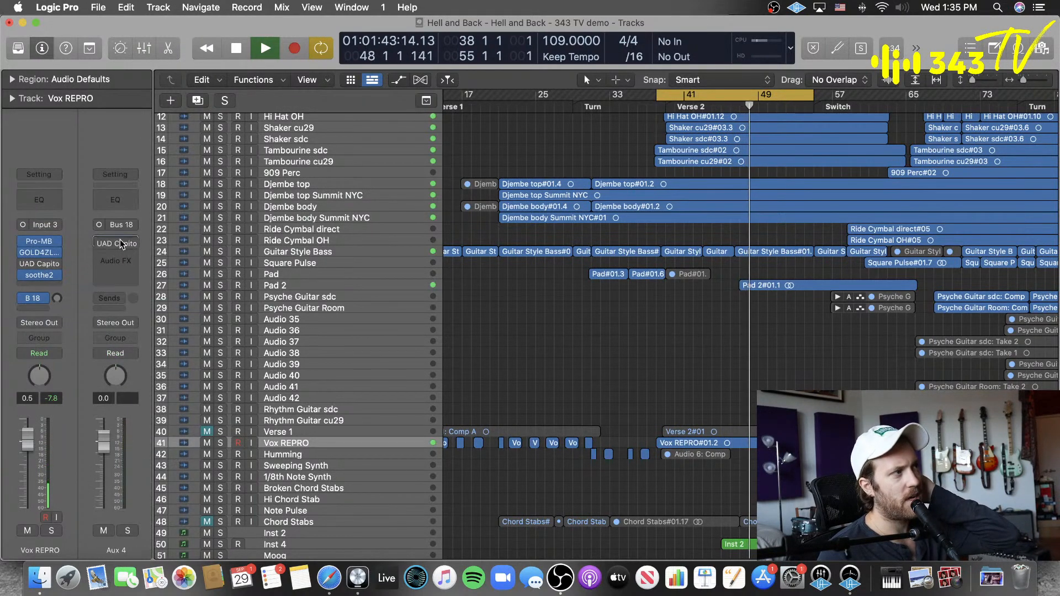
Step: Raise the Vox REPRO send level into Capitol Chambers and extend the cycle range's end to bar 64, and stop playback
click(103, 241)
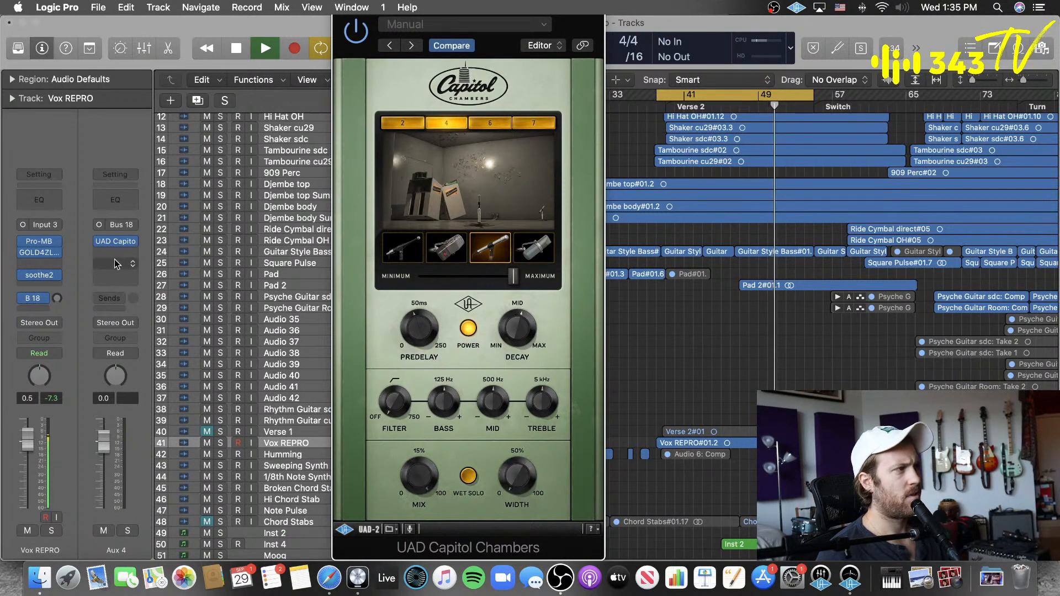
mouse_move(57, 299)
mouse_down()
mouse_move(78, 269)
mouse_move(60, 287)
mouse_up()
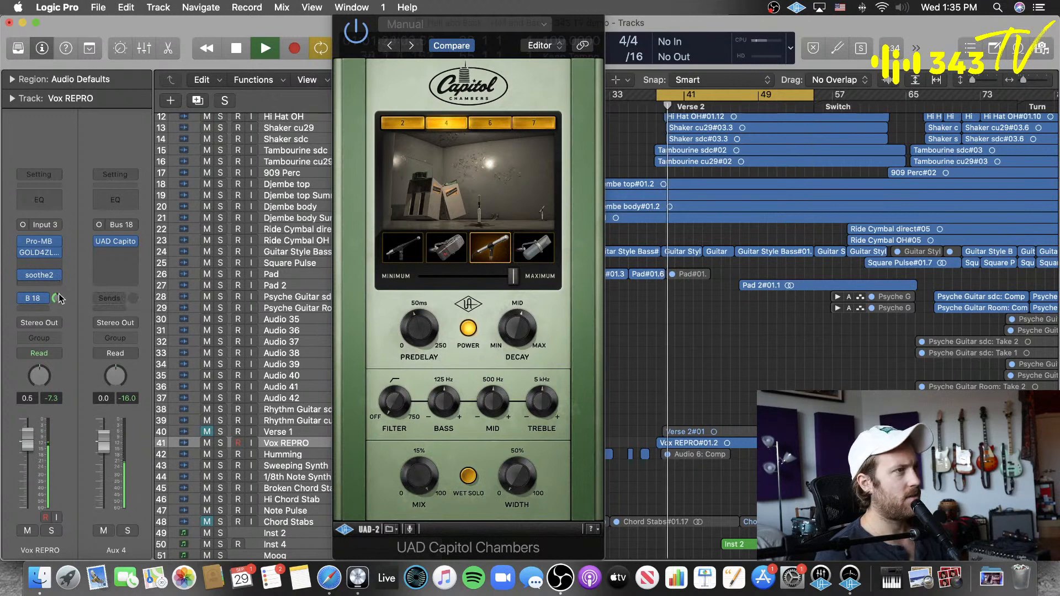
drag(814, 95, 896, 105)
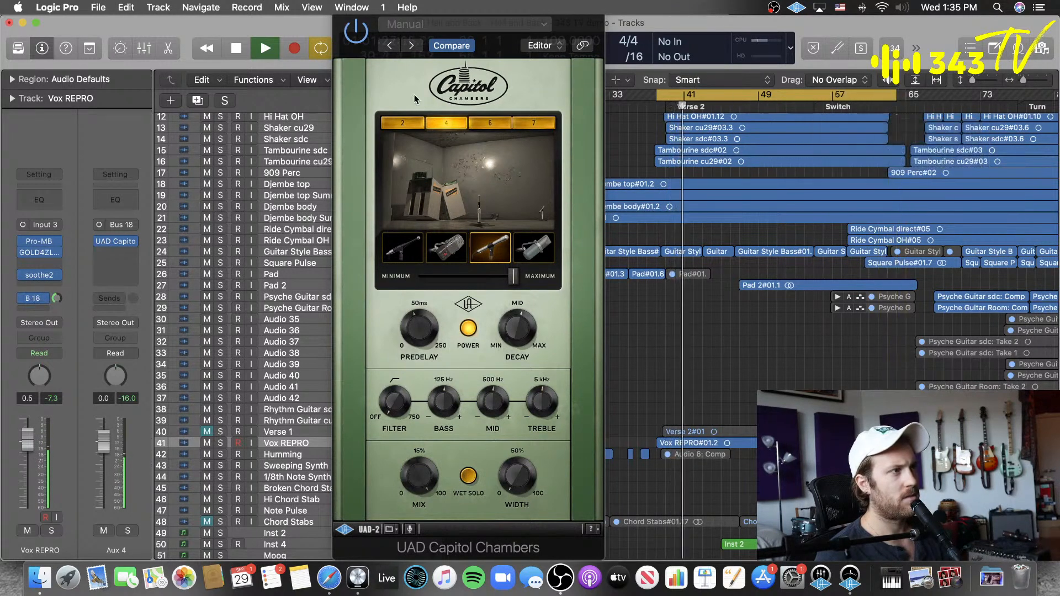
drag(520, 23, 528, 48)
click(349, 30)
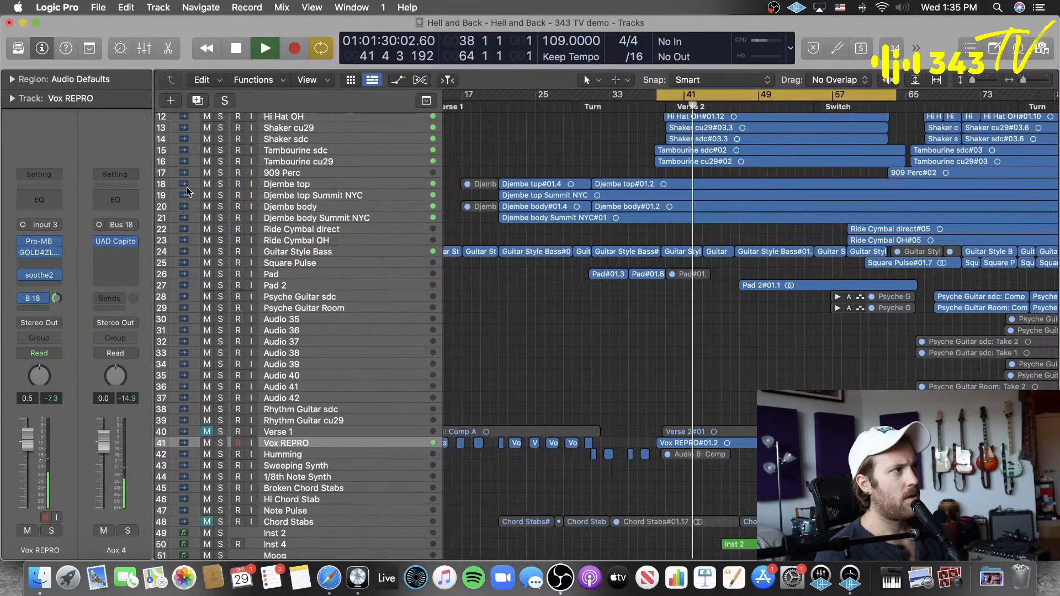
key(space)
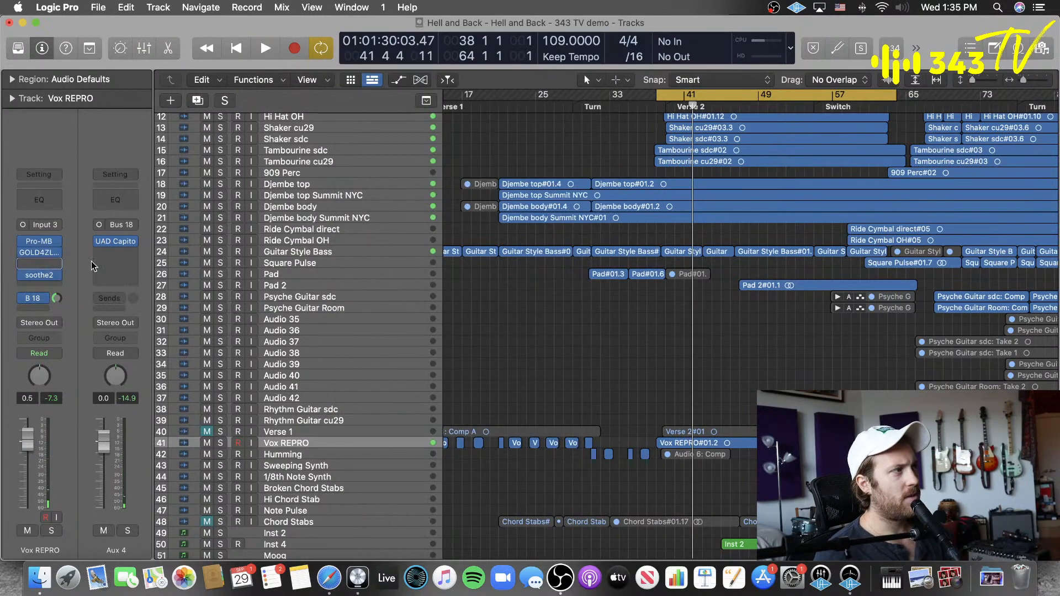
Step: Open the GOLD4ZL plug-in on Vox REPRO and play part of the cycle to hear it on the vocal
click(40, 266)
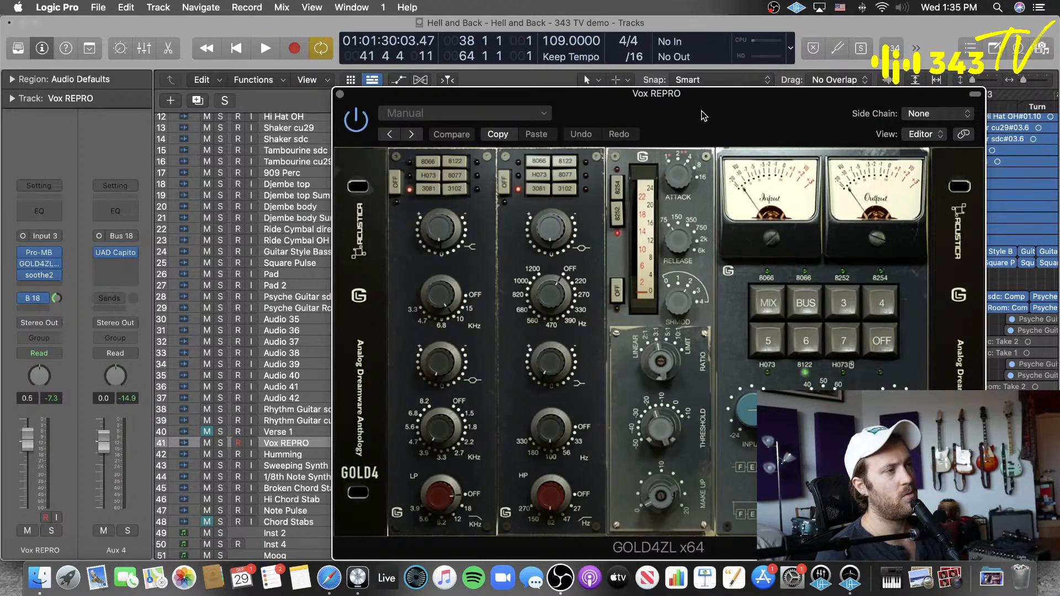
drag(701, 117, 629, 81)
key(space)
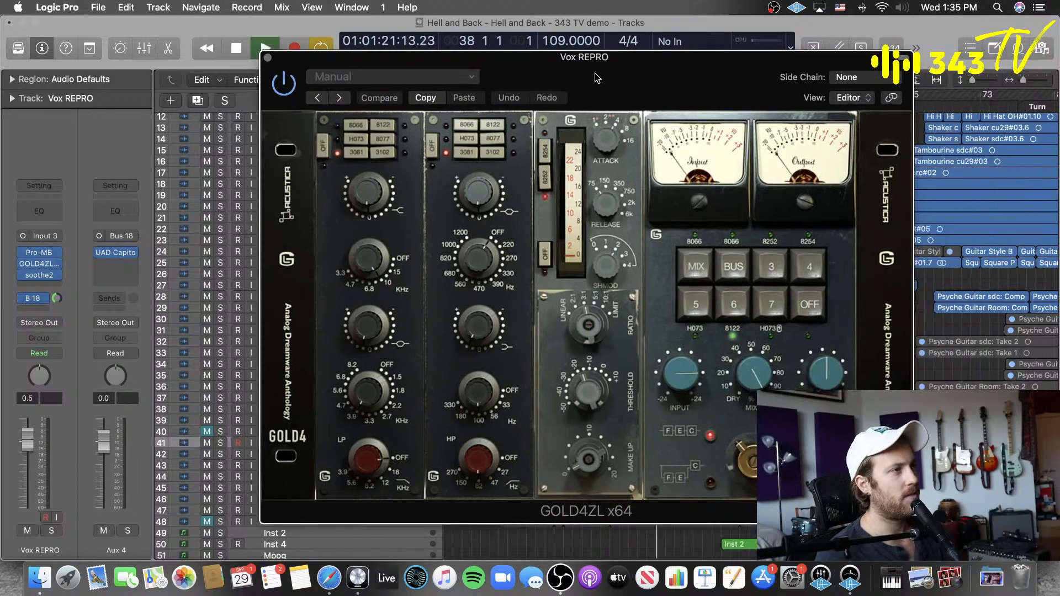
drag(595, 73, 626, 81)
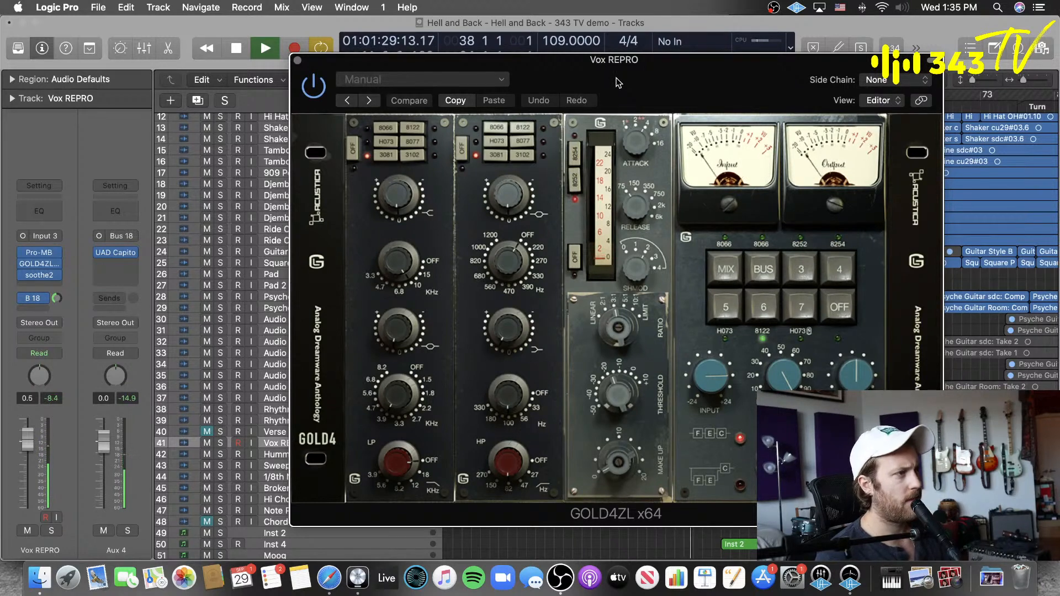
key(space)
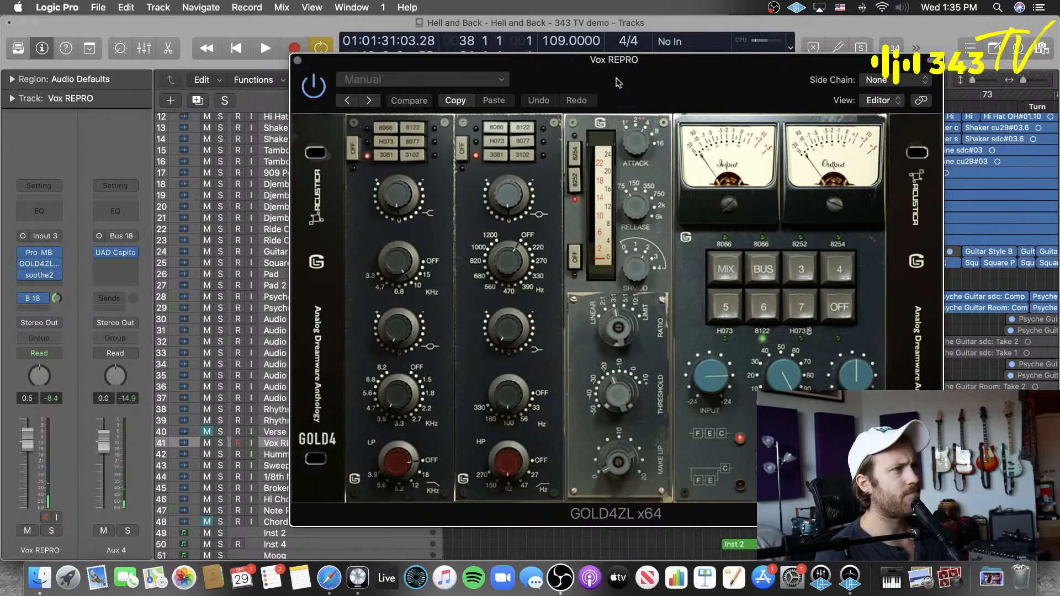
drag(617, 78, 570, 70)
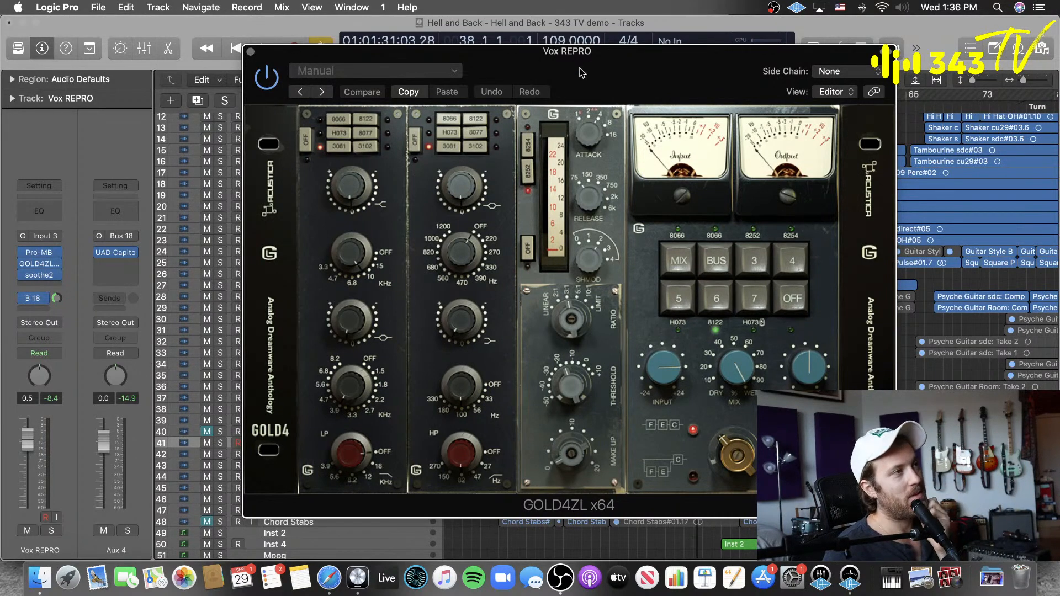
drag(581, 72, 579, 131)
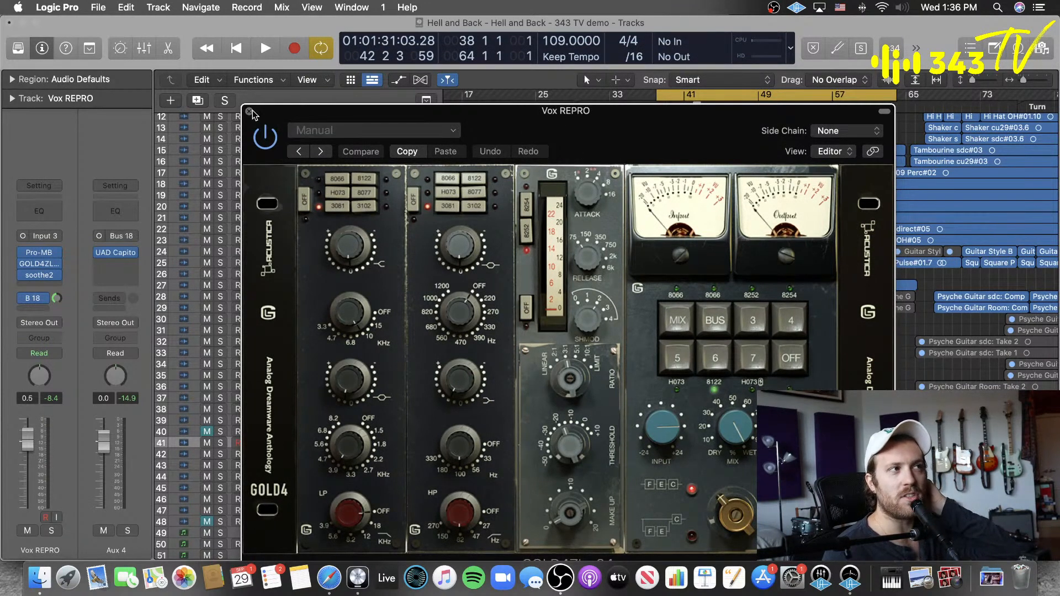
Step: Replay the cycle from bar 38 and switch GOLD4ZL's compressor section off and back to 8252
key(space)
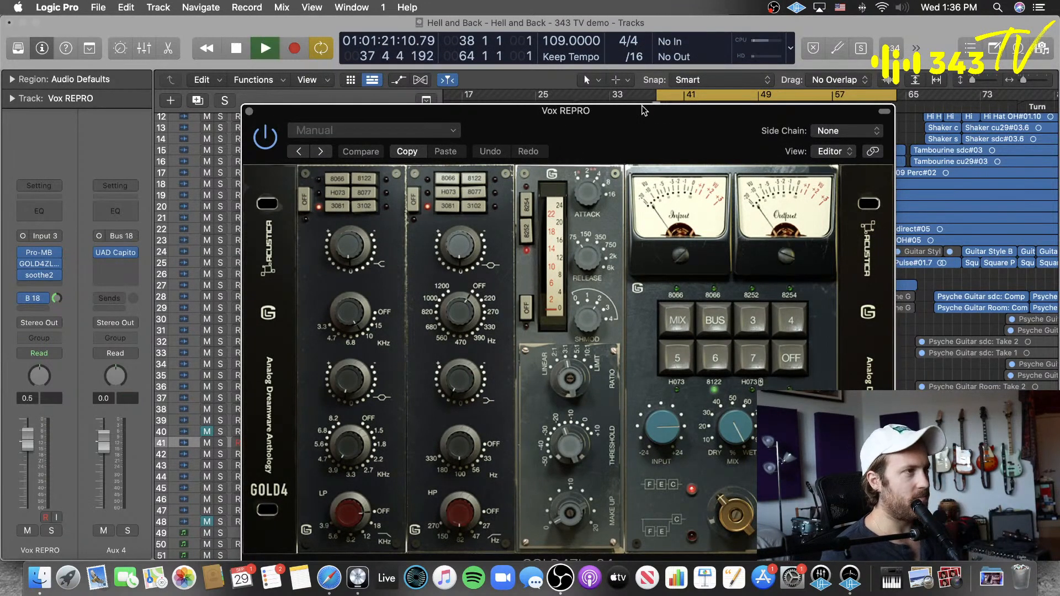
drag(657, 130, 616, 43)
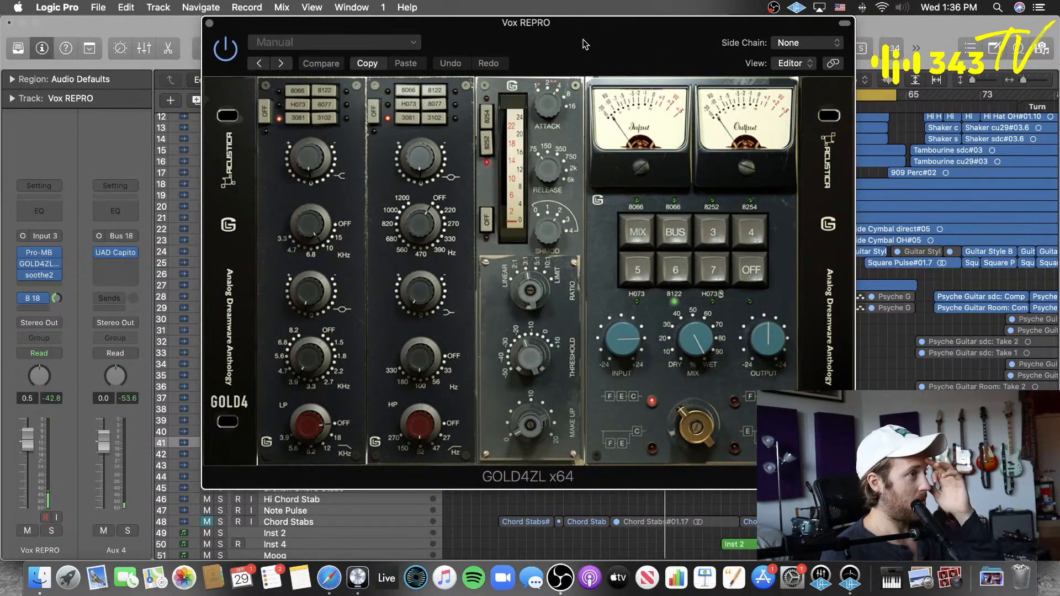
drag(548, 42, 589, 51)
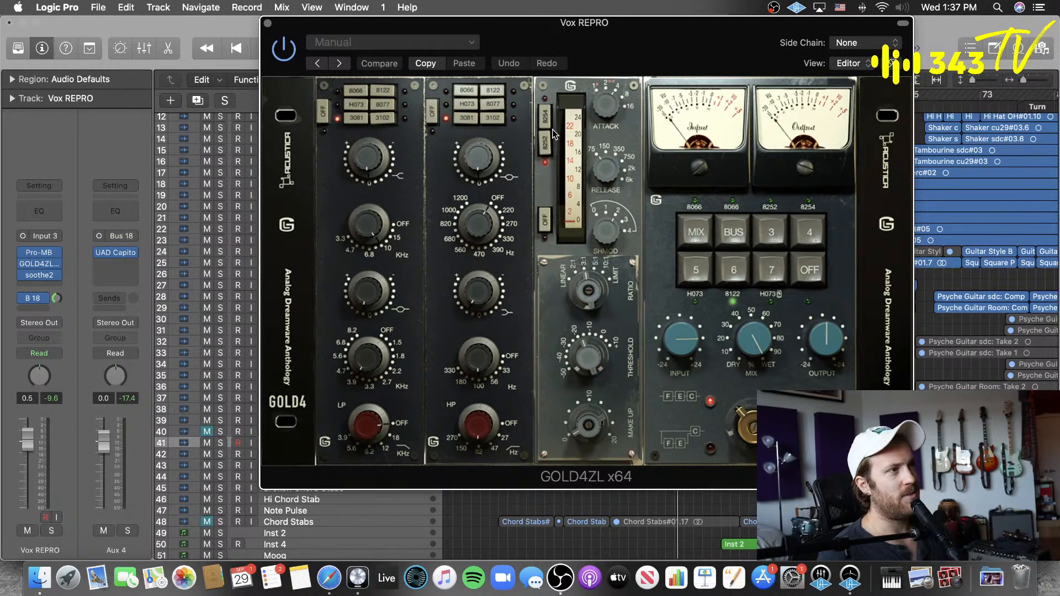
click(547, 223)
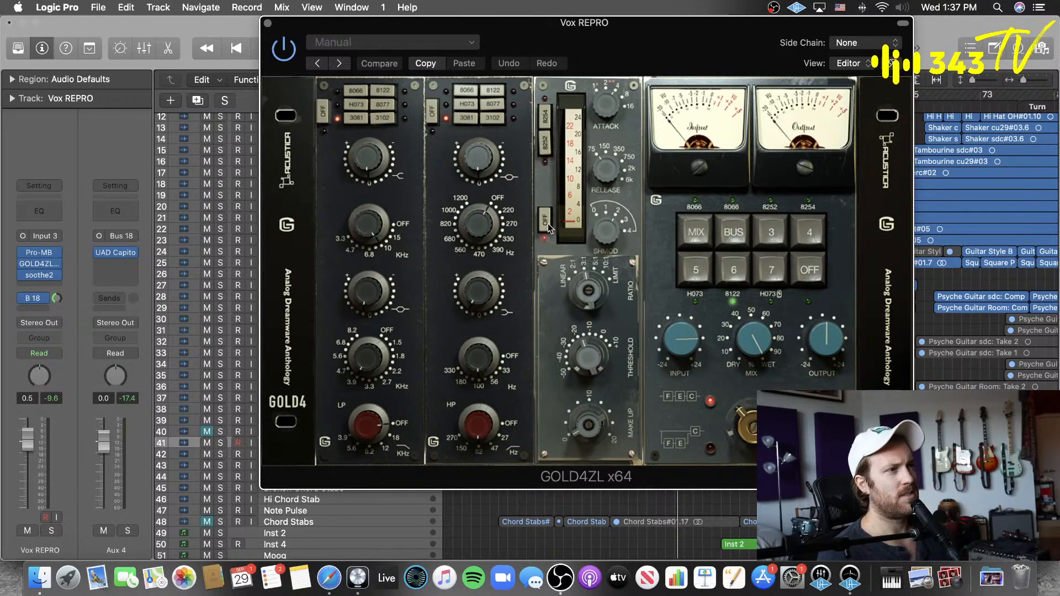
click(549, 145)
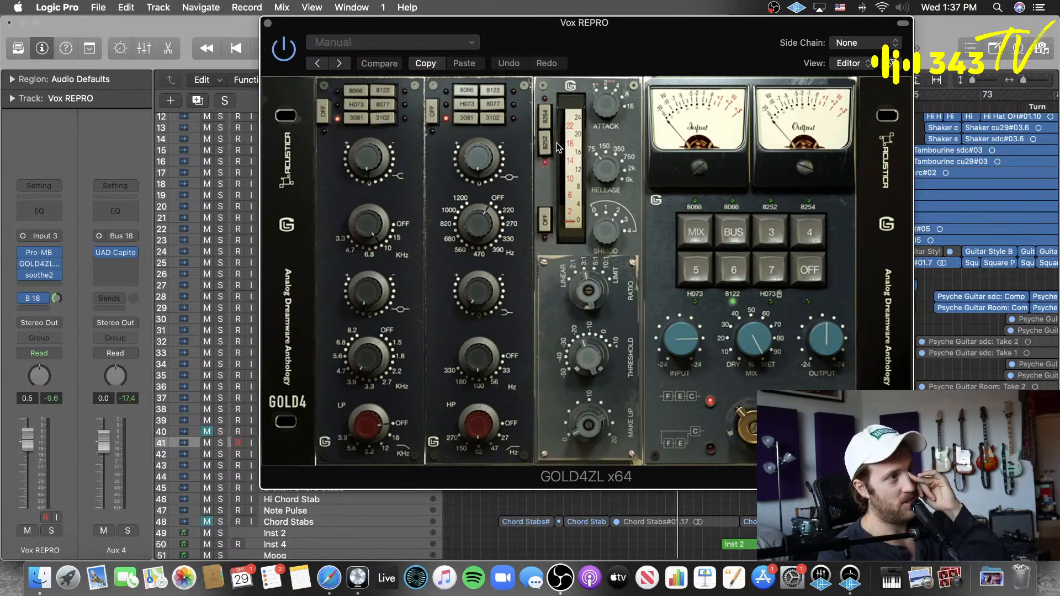
Step: Close the GOLD4ZL window and bypass the plug-in on Vox REPRO, with soothe2 directly below it
click(268, 24)
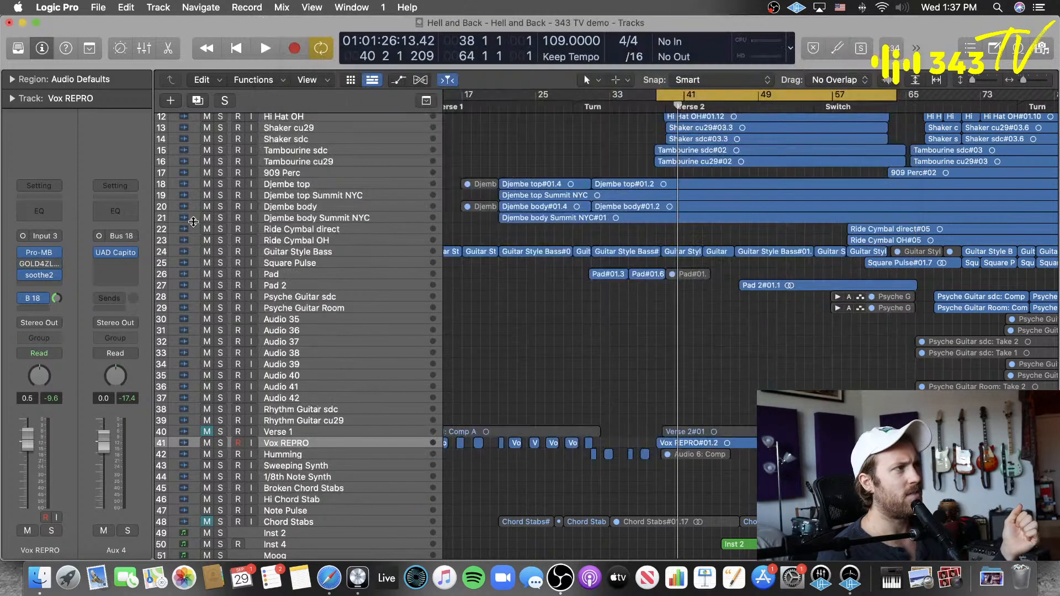
click(51, 269)
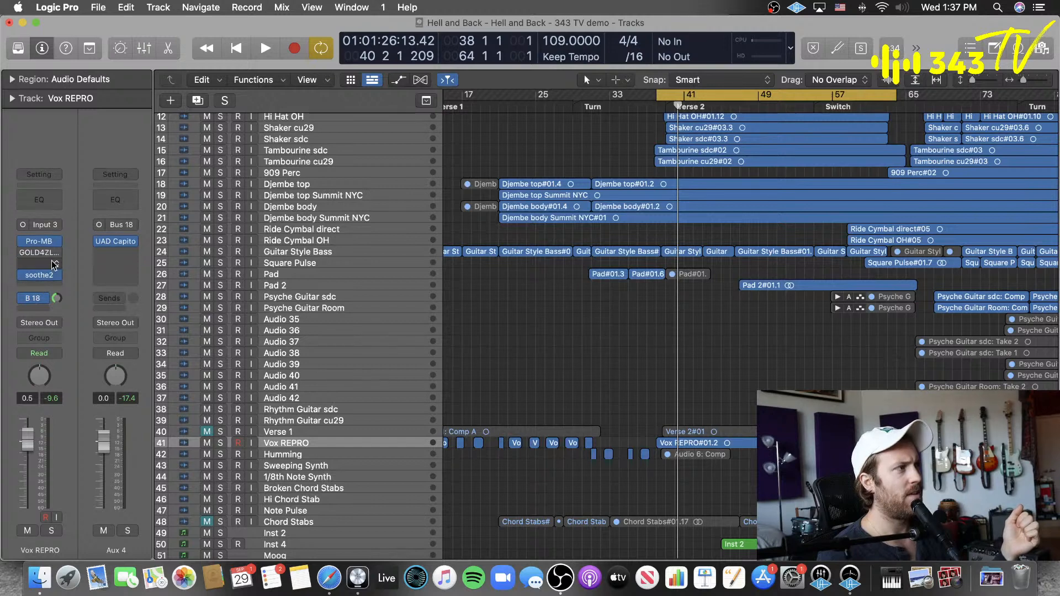
drag(50, 275, 46, 264)
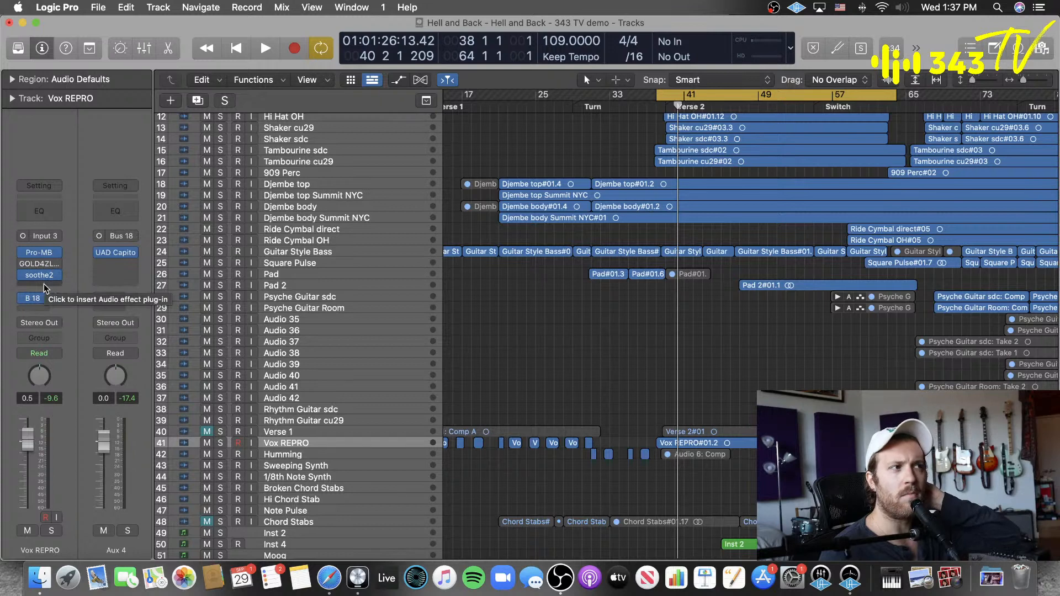
Step: Insert Acustica's GOLD4EQ x64 in the empty slot below soothe2 on Vox REPRO, shift its window aside and stop playback
click(44, 286)
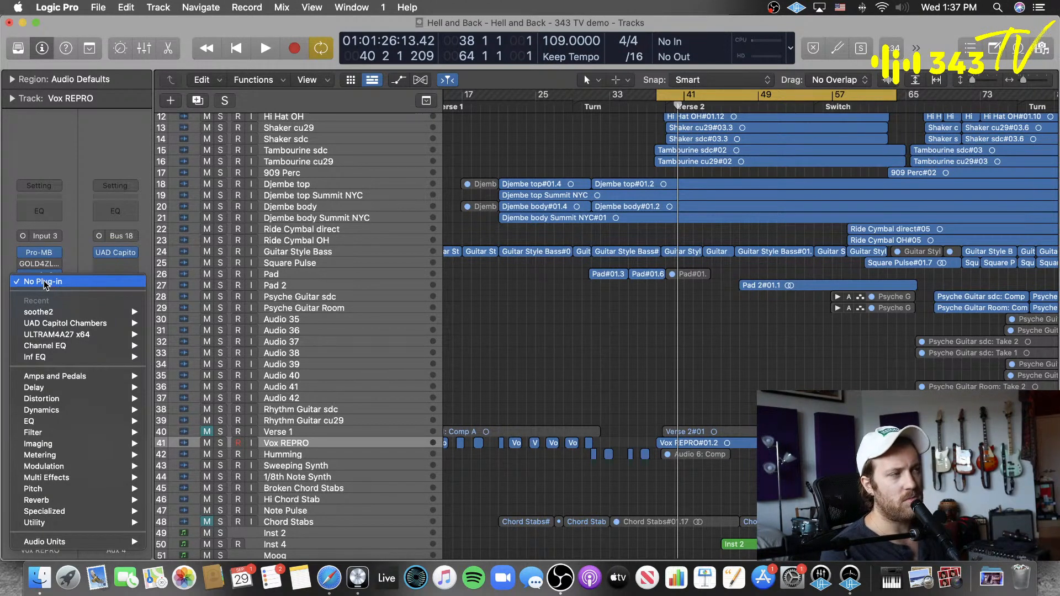
click(569, 336)
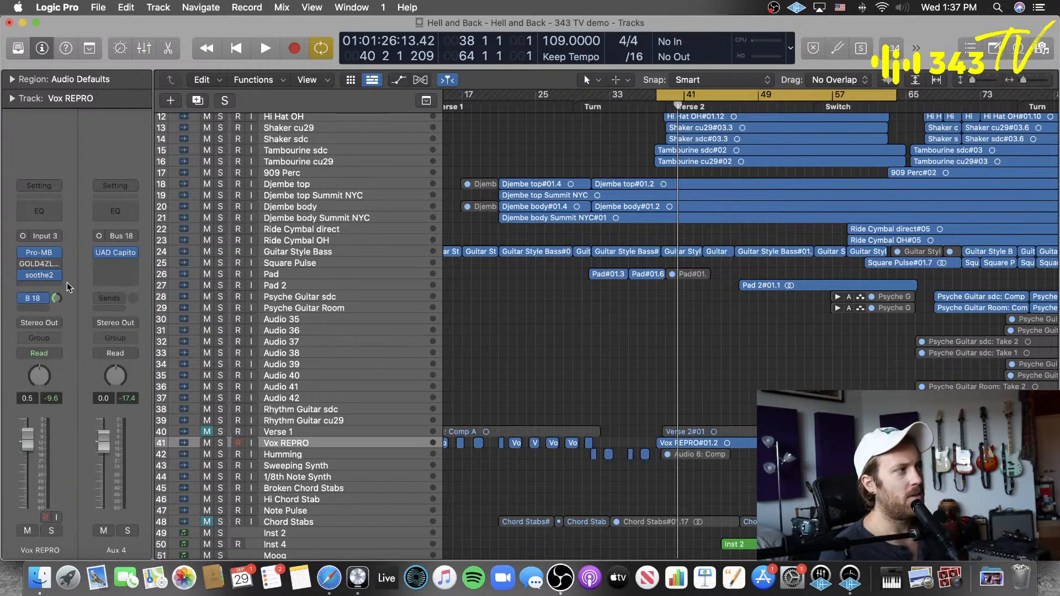
click(48, 286)
mouse_move(89, 542)
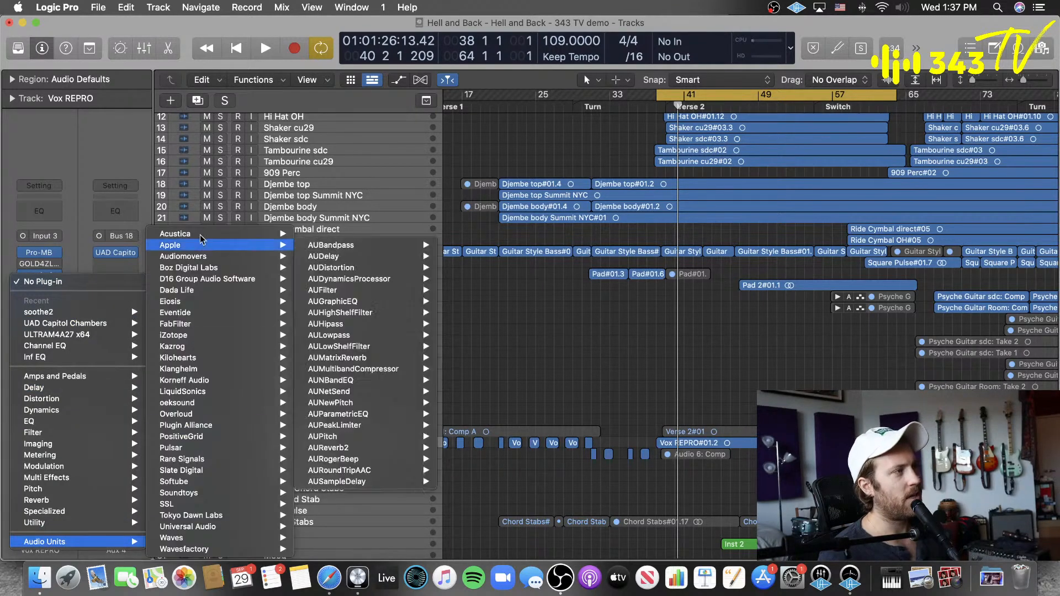
mouse_move(246, 233)
mouse_move(327, 343)
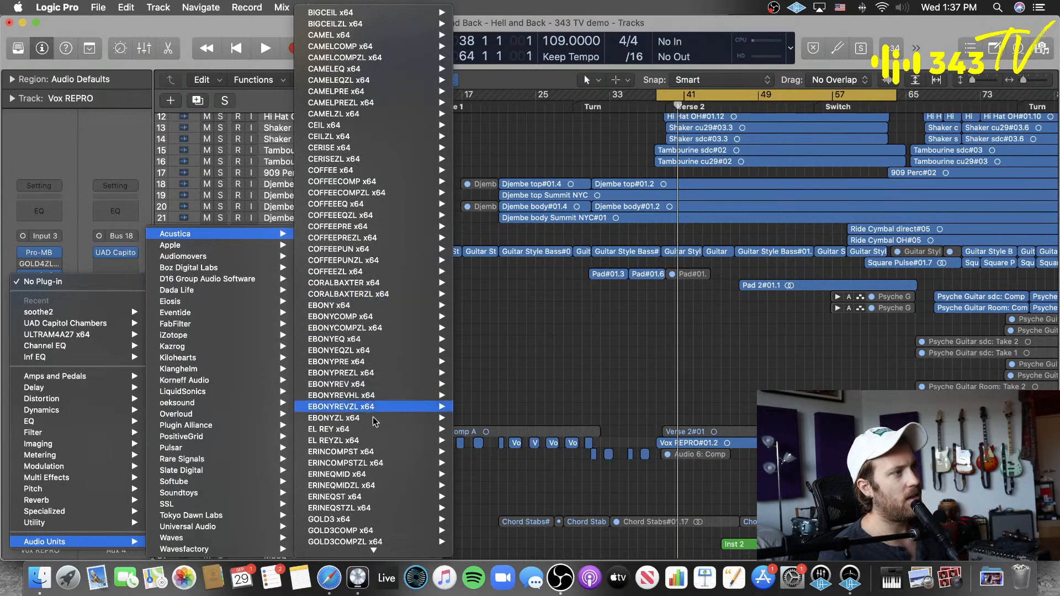
scroll(367, 530, down, 3)
scroll(367, 530, down, 3)
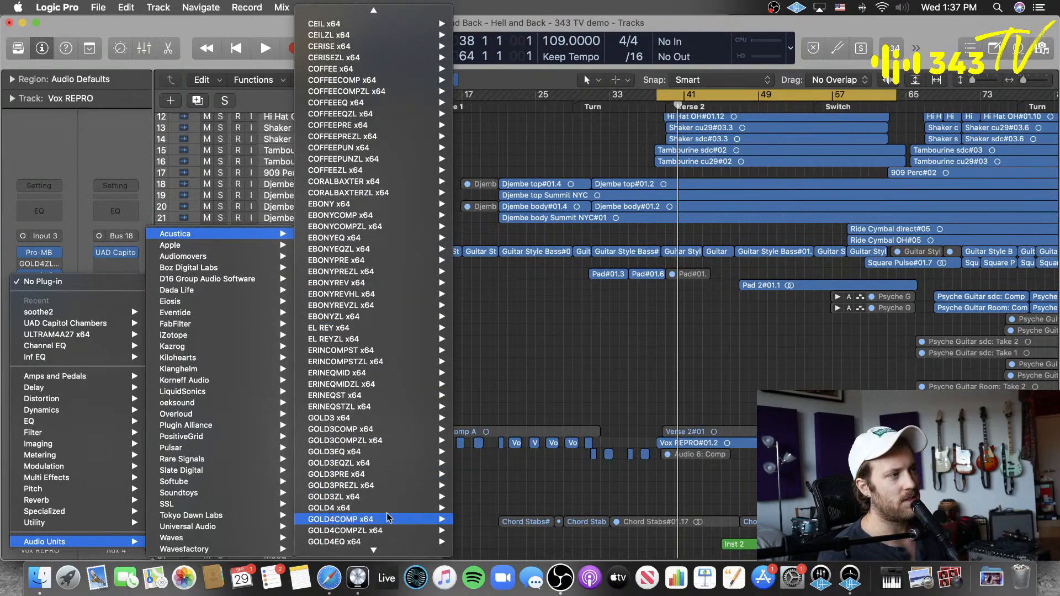
mouse_move(386, 508)
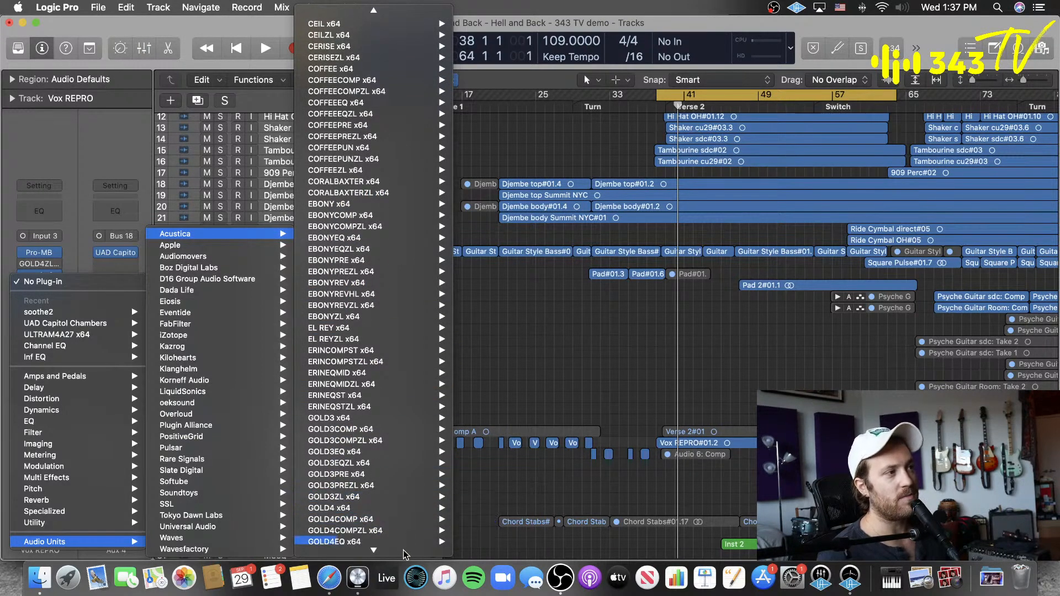
mouse_move(405, 552)
mouse_move(420, 521)
click(482, 521)
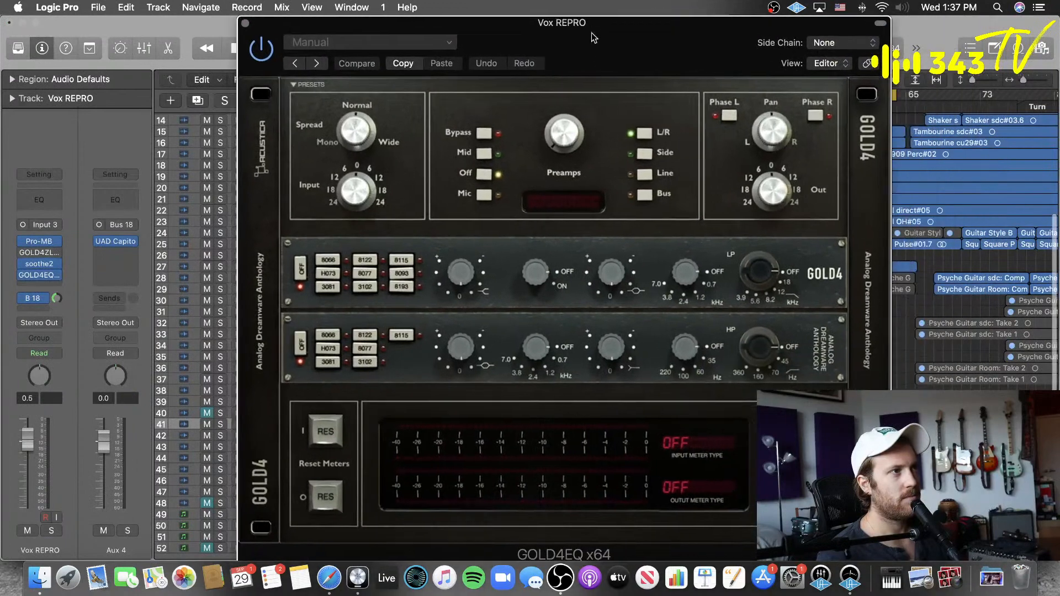
drag(591, 33, 584, 33)
key(space)
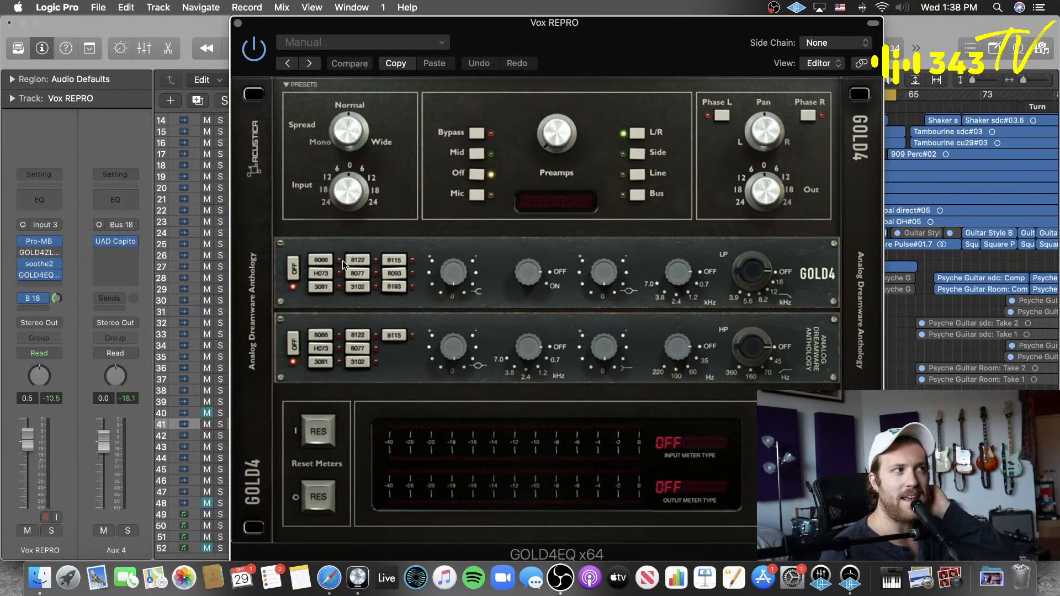
Step: Switch GOLD4EQ's upper EQ section through the 8066, H073, 3081, 8122, 8077 and 3102 models
click(325, 260)
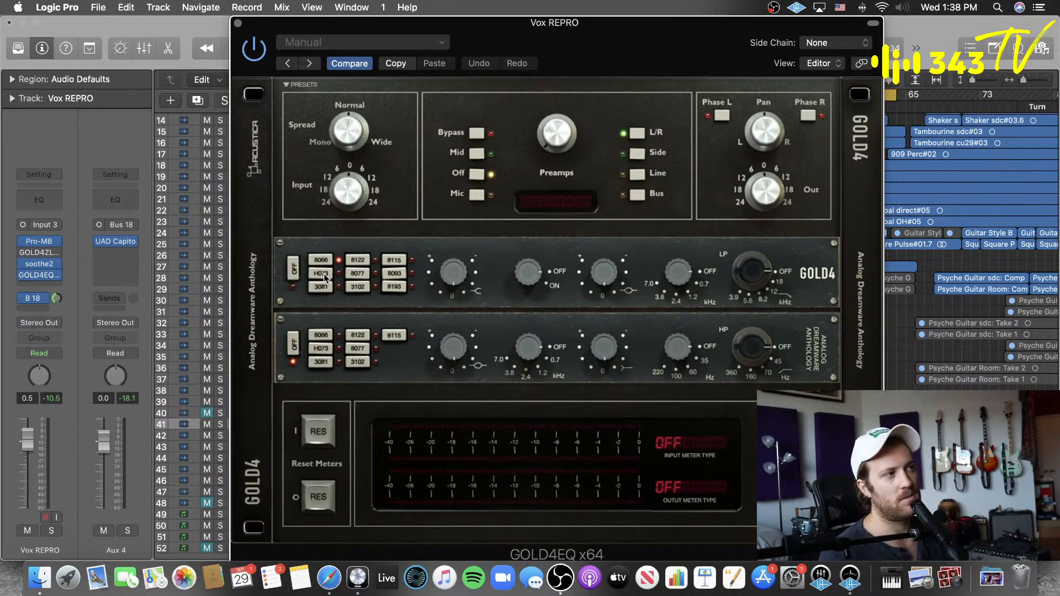
click(324, 274)
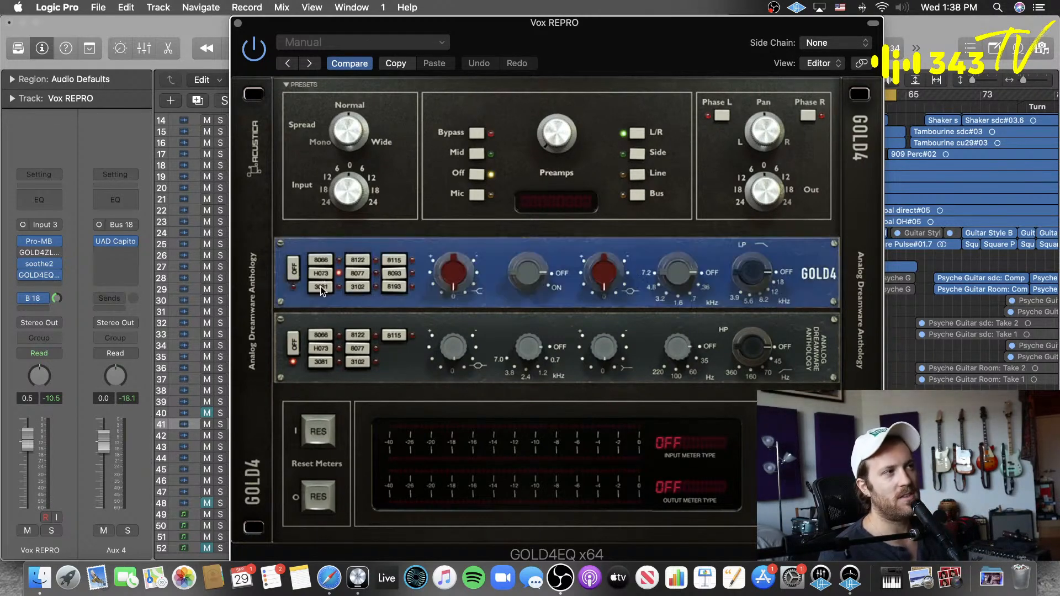
click(321, 287)
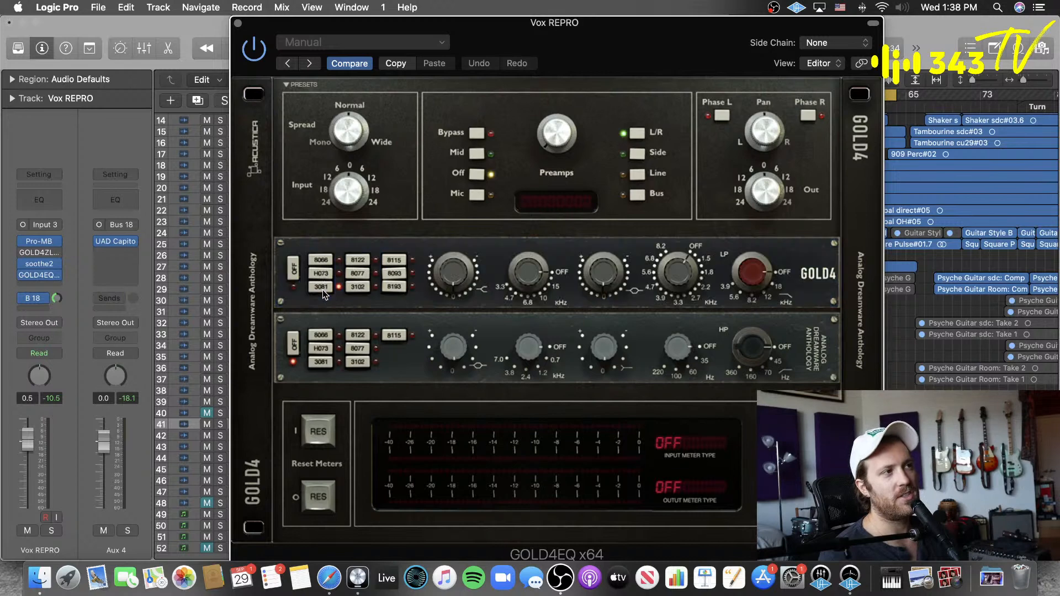
click(358, 260)
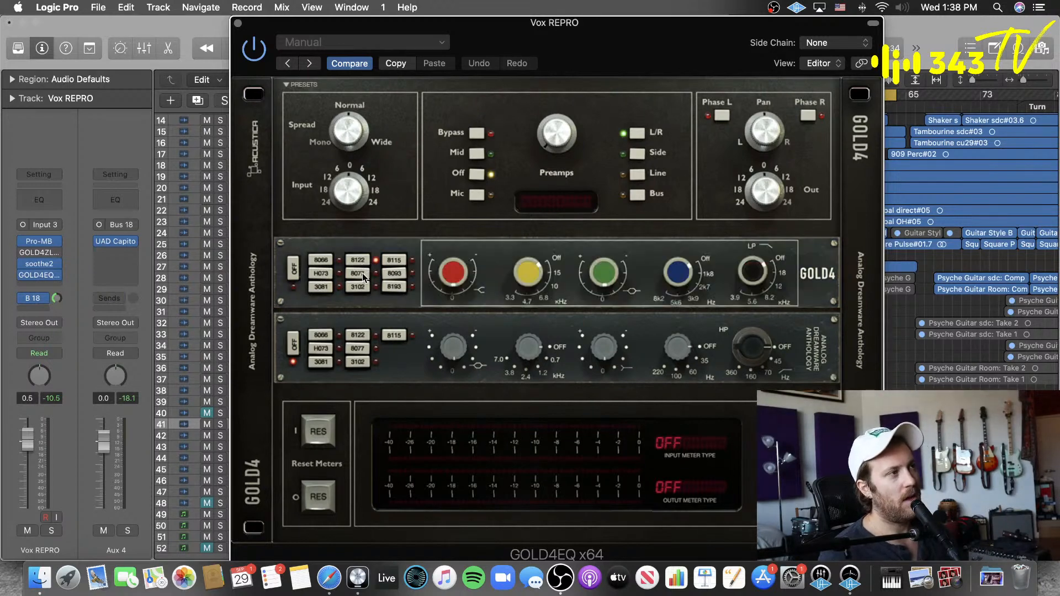
click(362, 273)
click(353, 284)
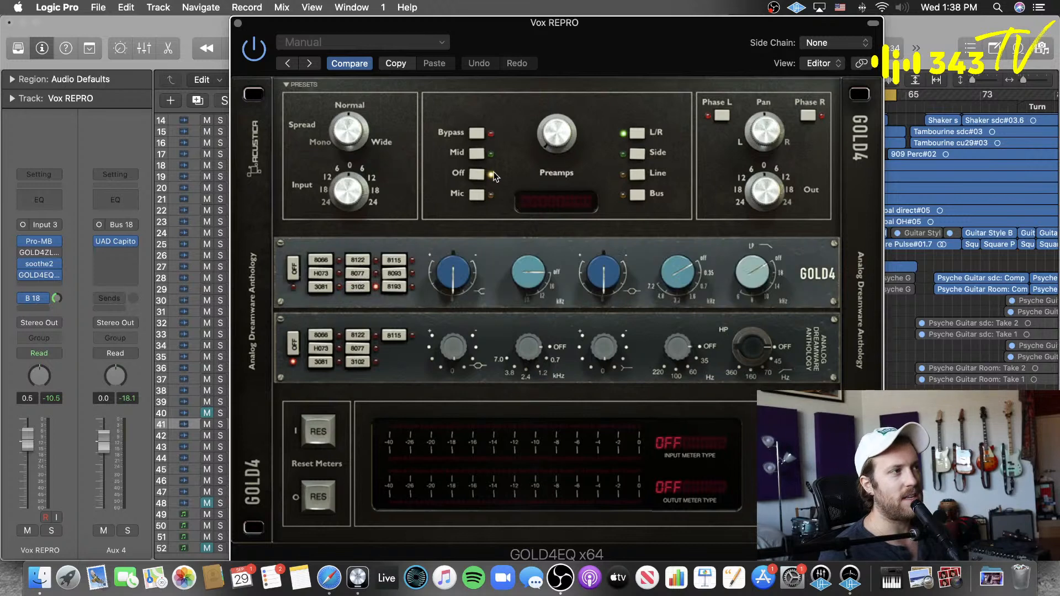
Step: Insert UAD Neve 1081 in the slot below GOLD4EQ on Vox REPRO and move its window aside
click(50, 286)
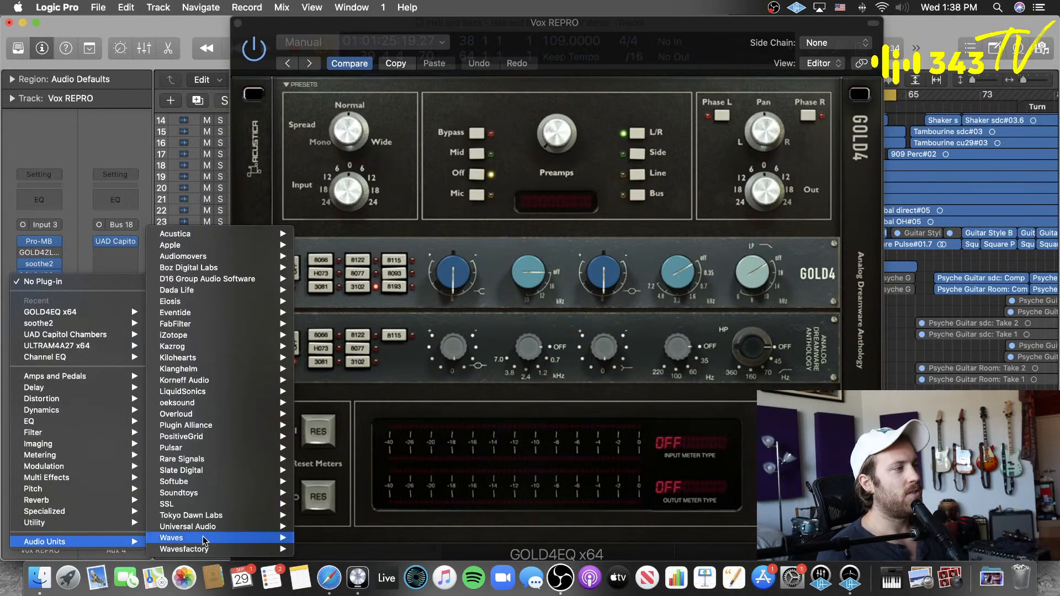
mouse_move(232, 527)
scroll(369, 515, down, 20)
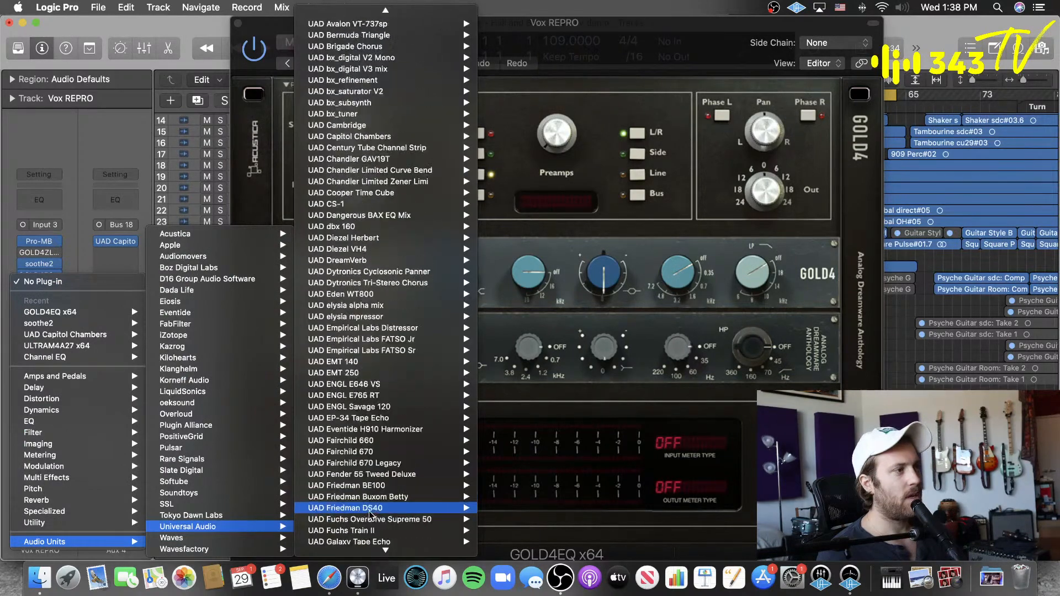
mouse_move(369, 499)
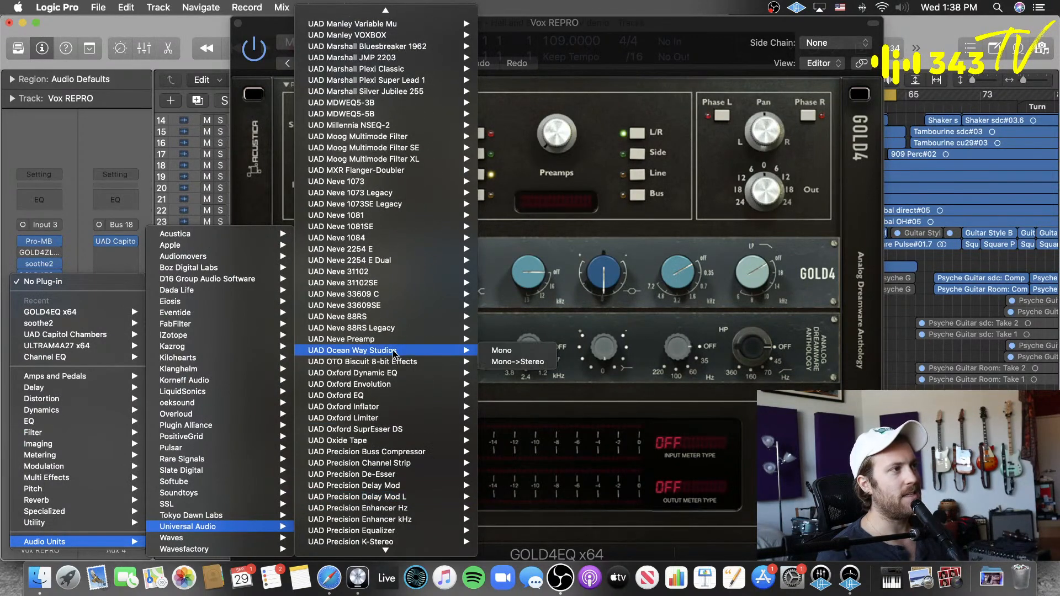
scroll(396, 339, down, 5)
scroll(396, 339, up, 2)
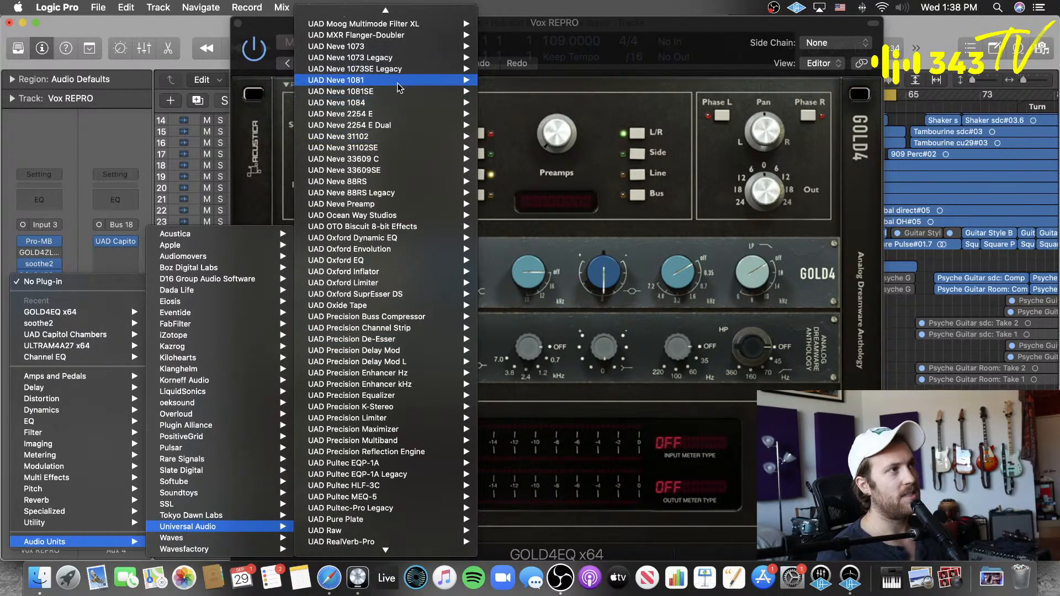
mouse_move(404, 82)
click(521, 83)
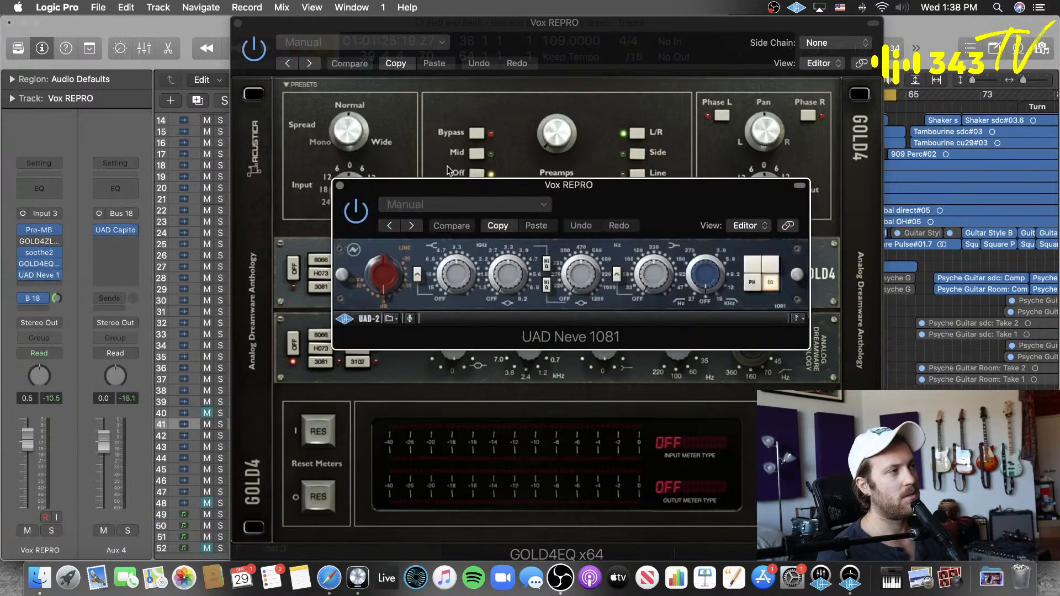
drag(546, 190, 818, 153)
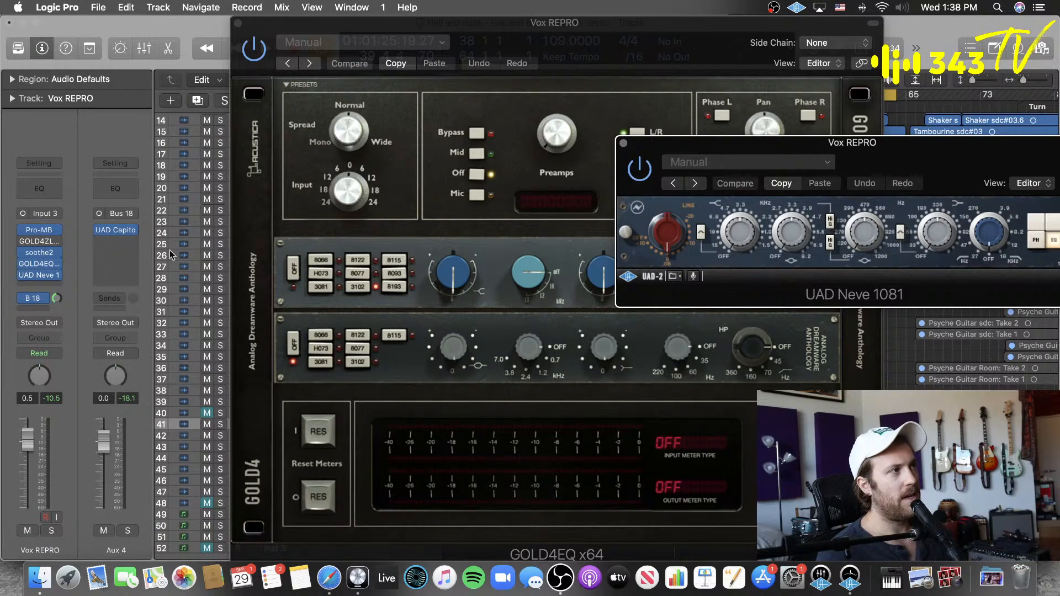
Step: Try UAD Neve 1073 Legacy below the Neve 1081 on Vox REPRO, decline the website visit and remove the plug-in
click(54, 287)
mouse_move(66, 541)
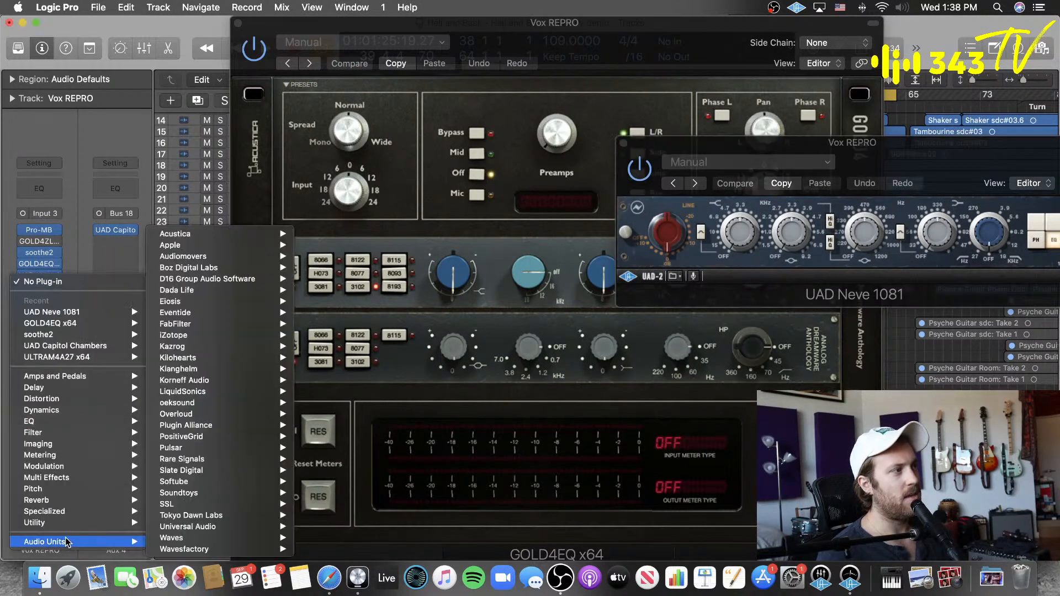
mouse_move(218, 527)
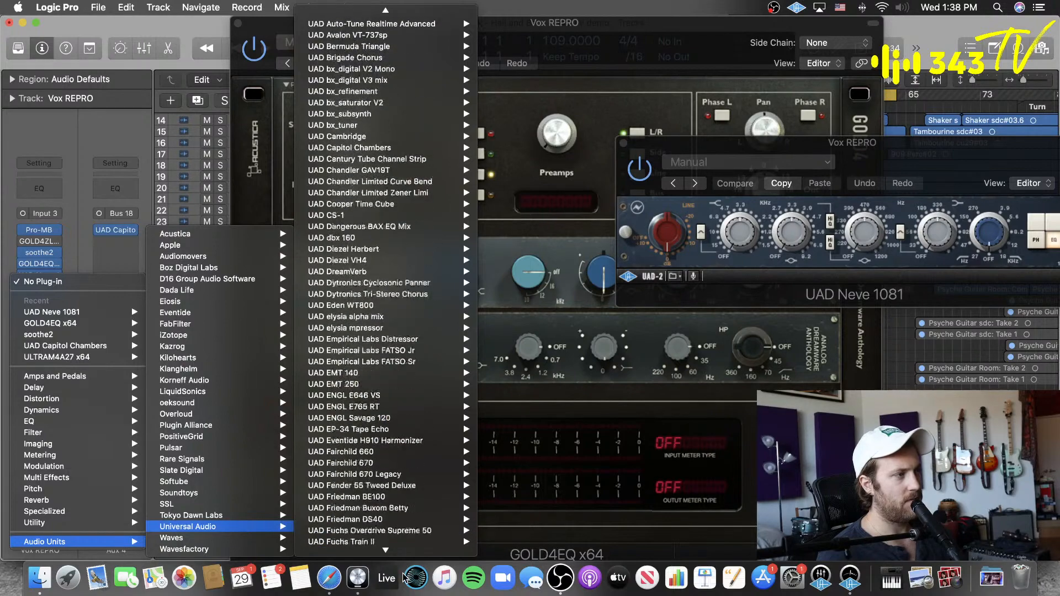
scroll(399, 497, down, 3)
scroll(399, 489, down, 1)
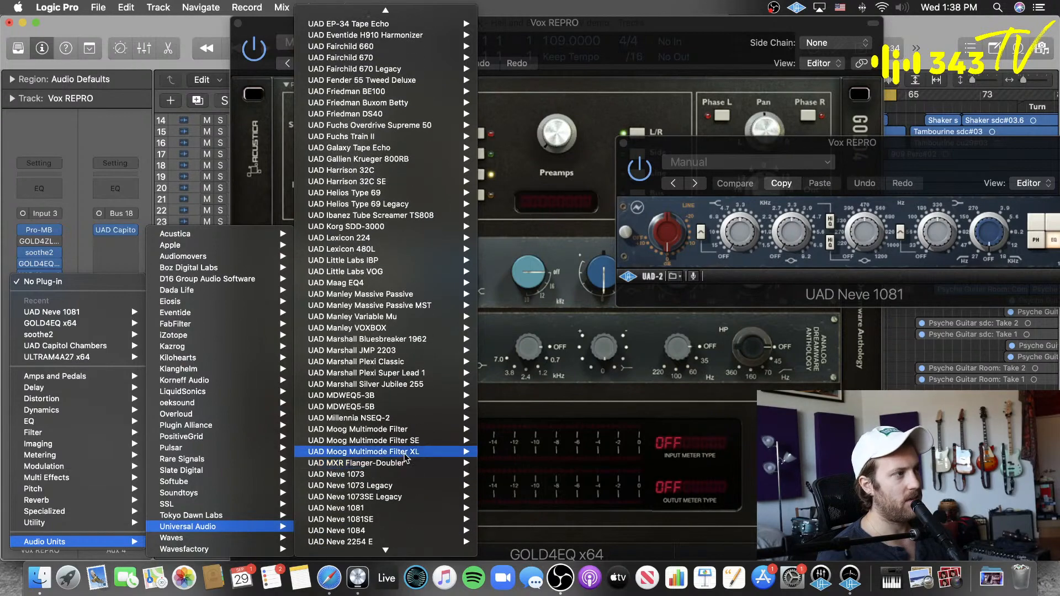
mouse_move(402, 479)
mouse_move(442, 486)
click(496, 486)
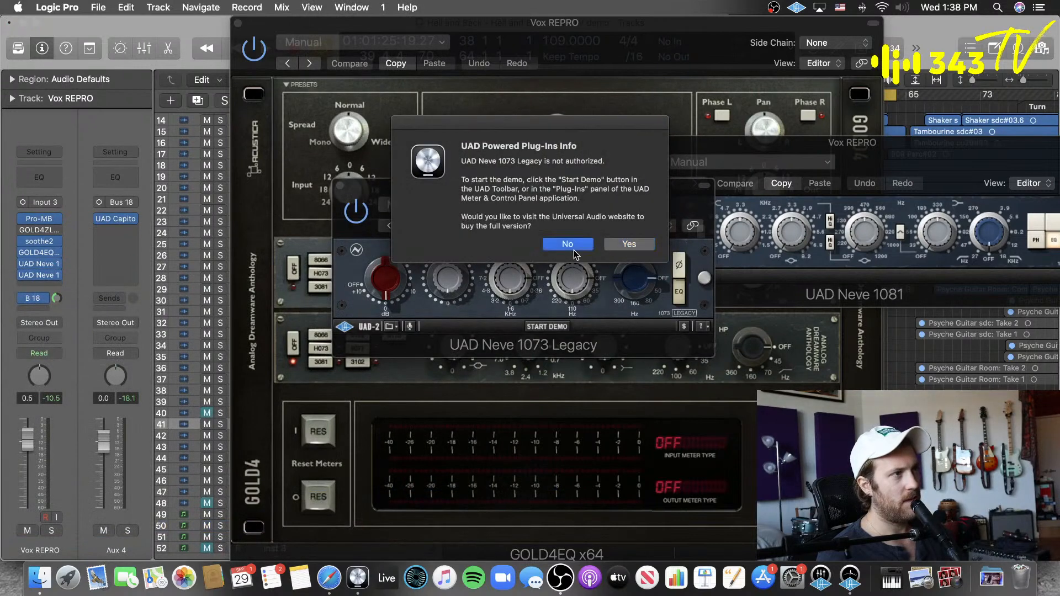
click(571, 246)
click(58, 276)
click(69, 289)
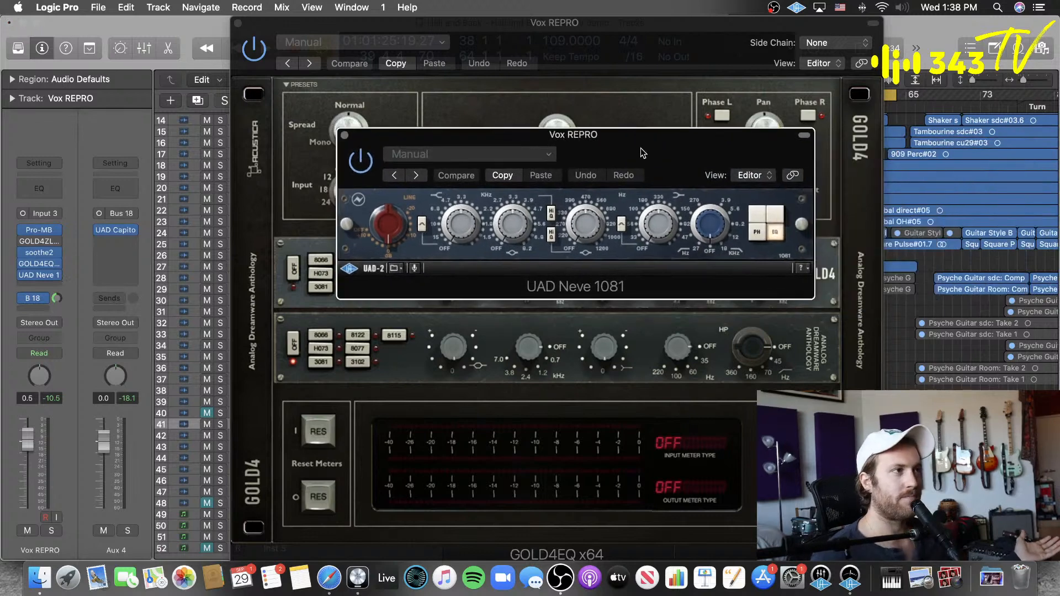
Step: Bypass UAD Neve 1081 and rearrange its window and GOLD4EQ's to show both EQ sections for comparison
drag(632, 140, 579, 188)
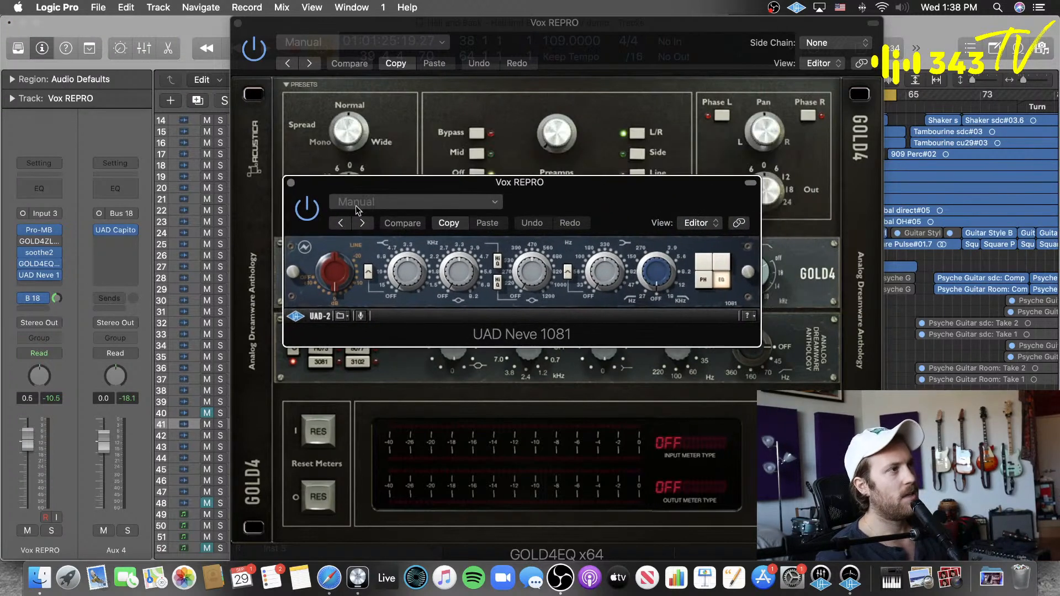
click(305, 209)
drag(645, 207, 495, 271)
drag(493, 108, 665, 107)
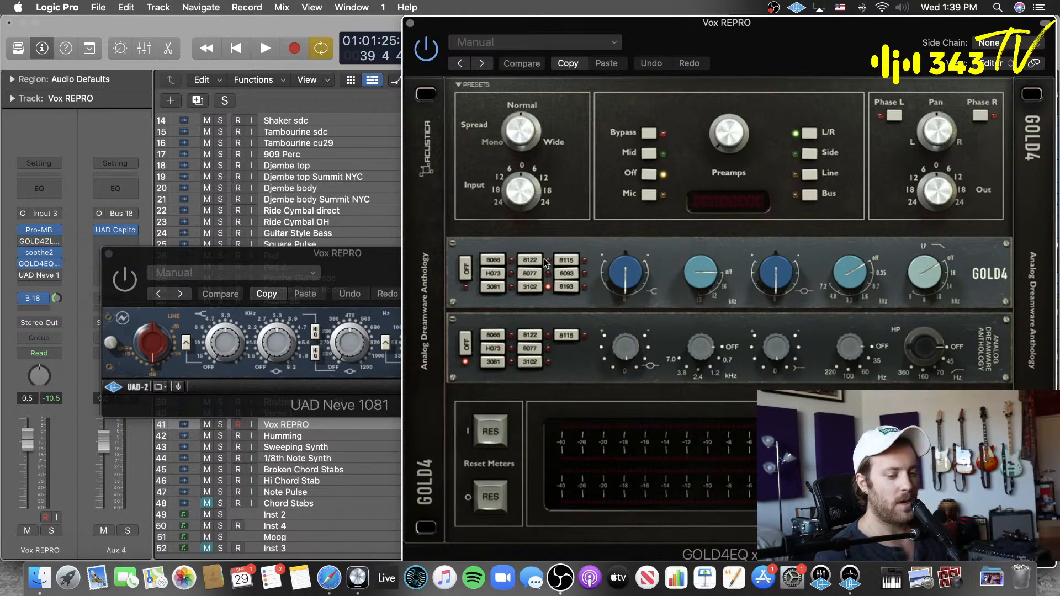
drag(843, 54, 779, 168)
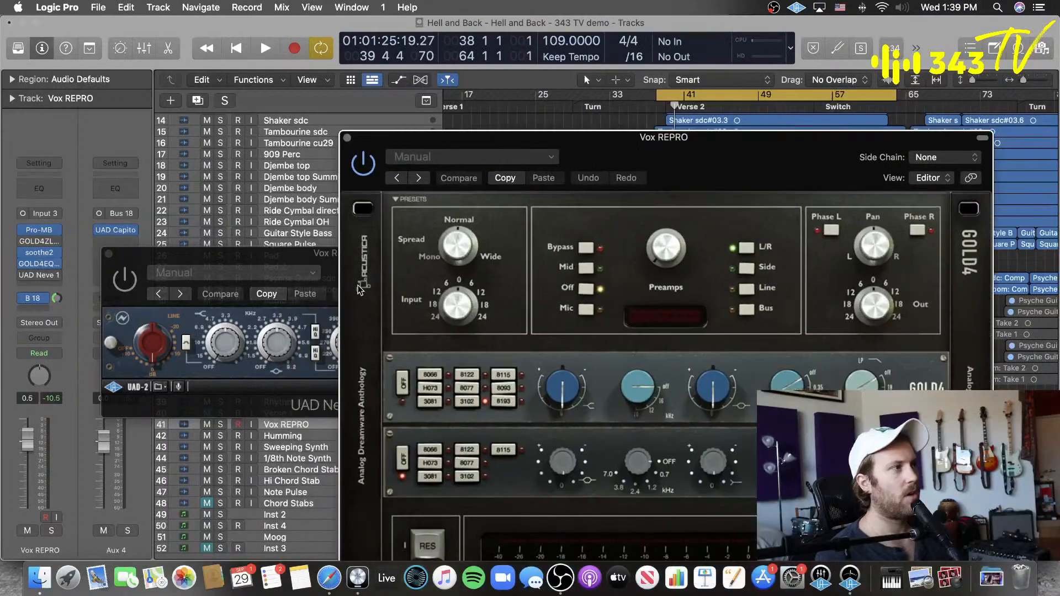
drag(284, 254, 204, 324)
drag(679, 156, 774, 93)
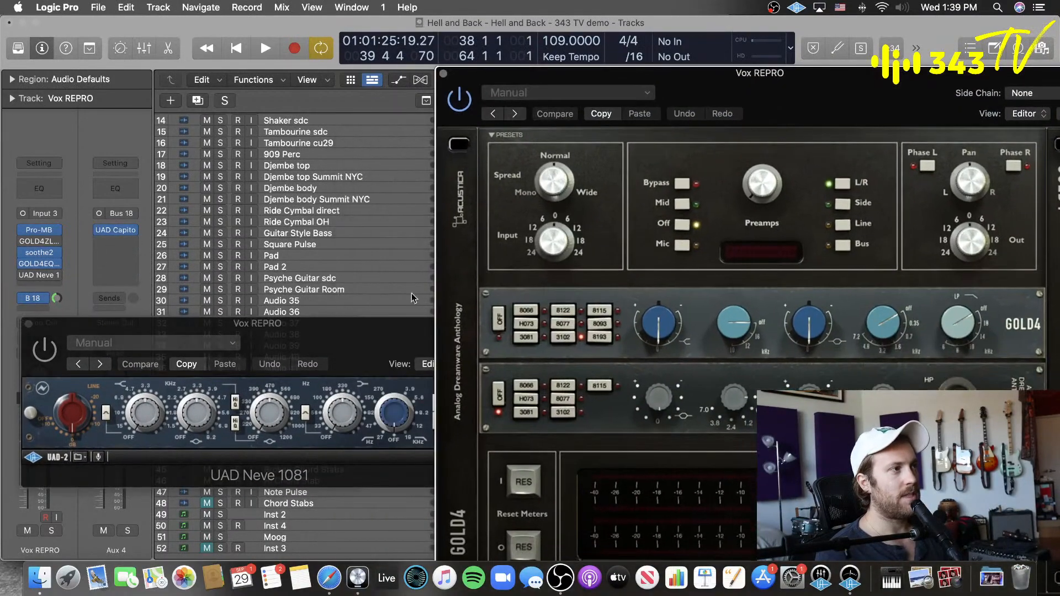
drag(333, 348, 377, 164)
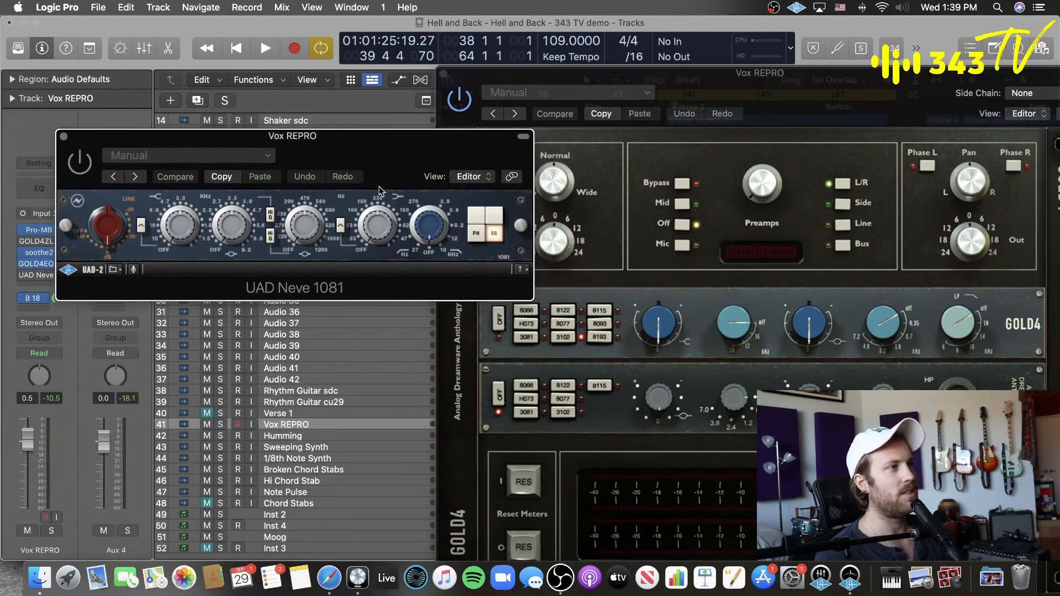
drag(780, 97, 577, 91)
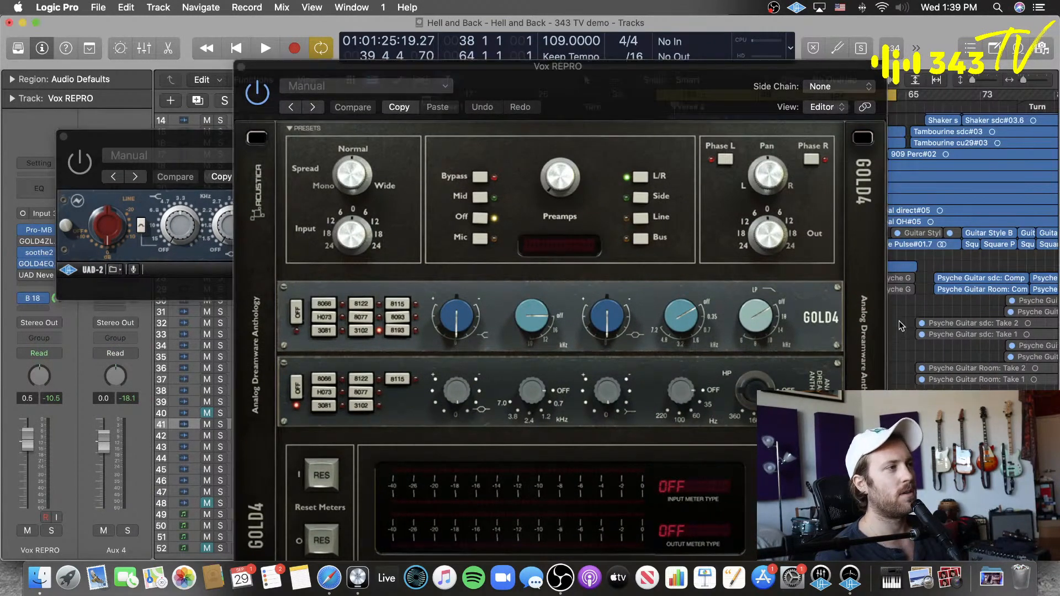
click(222, 141)
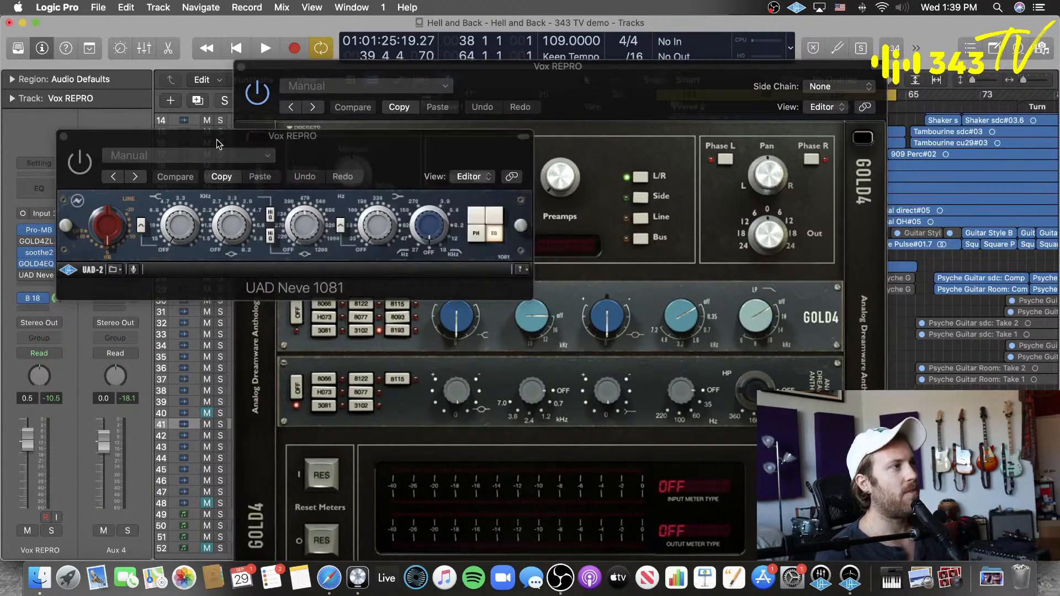
Step: Set GOLD4EQ's upper EQ section to the 3081 model and place its window beside the Neve 1081's
click(329, 331)
click(326, 331)
drag(557, 66, 702, 33)
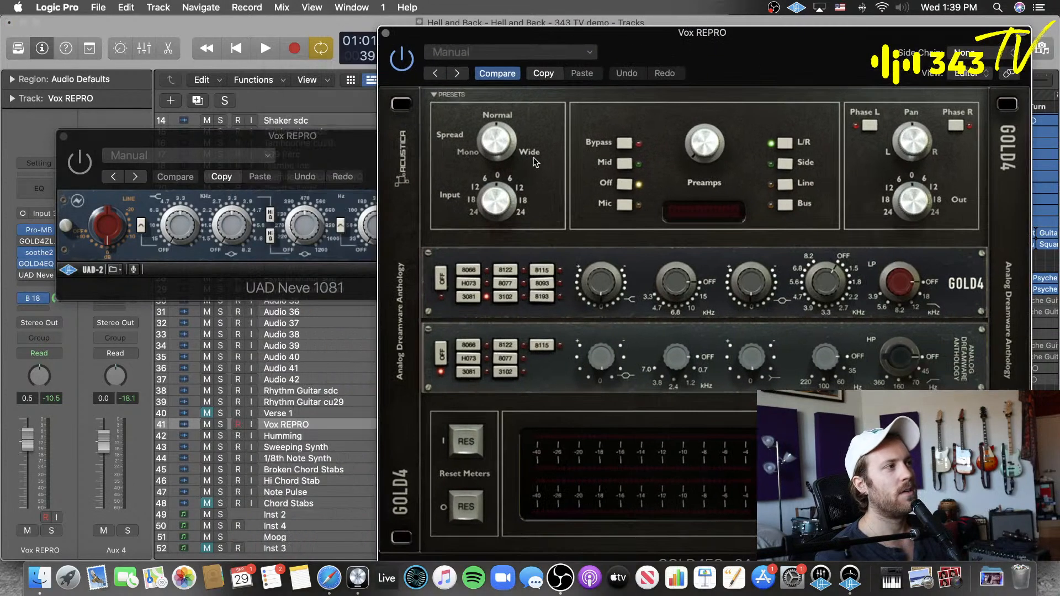
drag(325, 141, 310, 194)
click(753, 34)
click(317, 172)
drag(740, 49, 776, 39)
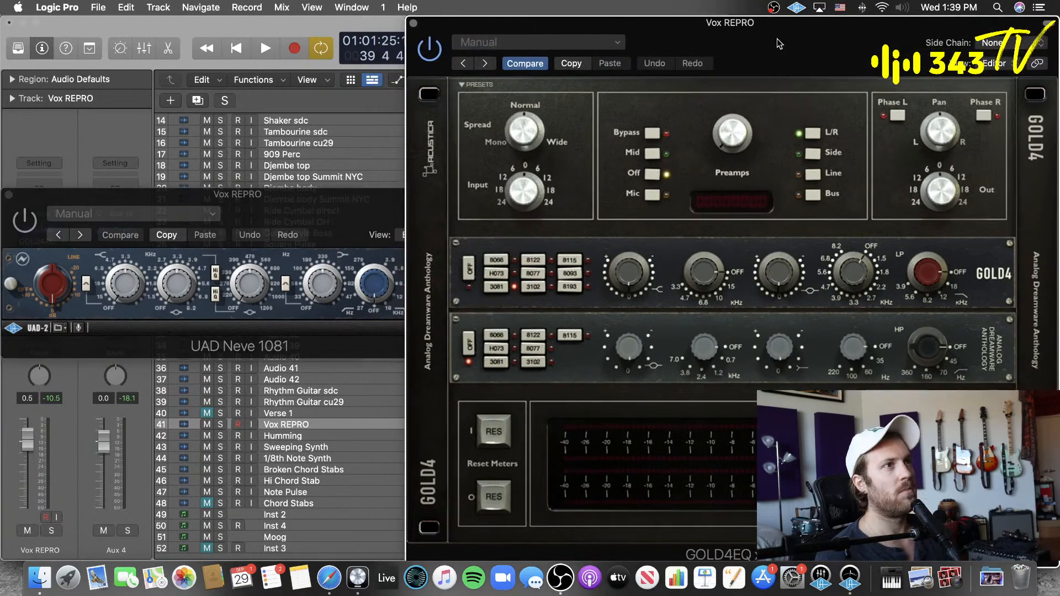
Step: Play the vocal through GOLD4EQ, choose a high-mid frequency in the upper 3081 section and adjust that band's gain
key(space)
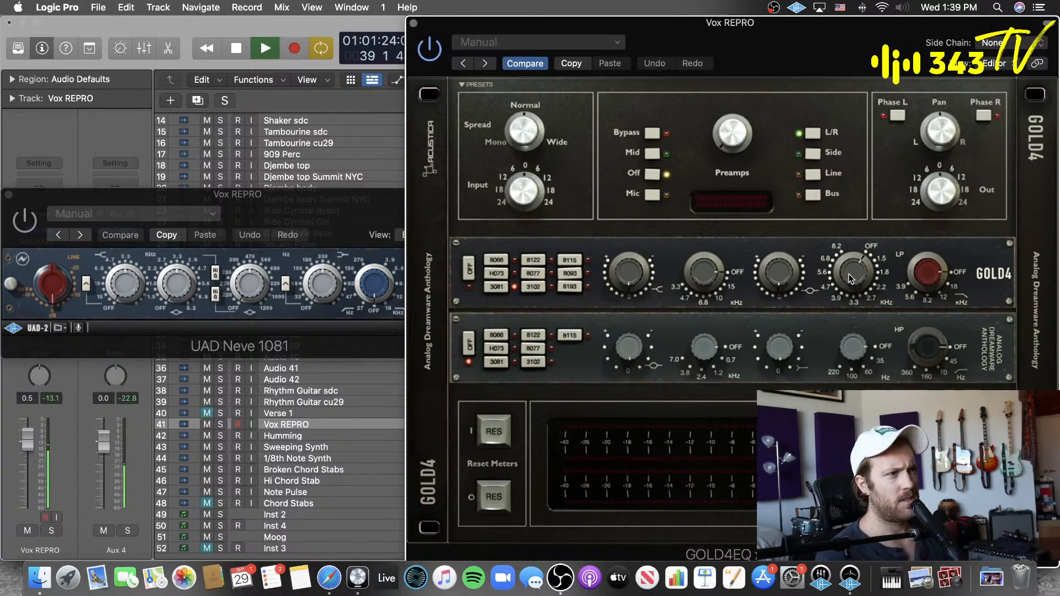
drag(850, 279, 880, 226)
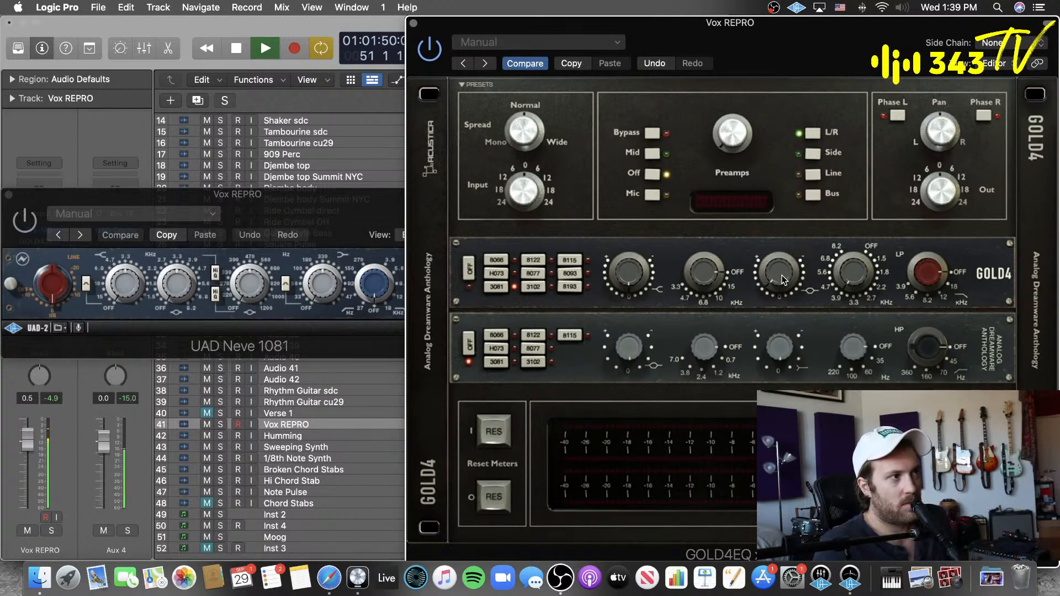
drag(781, 279, 785, 245)
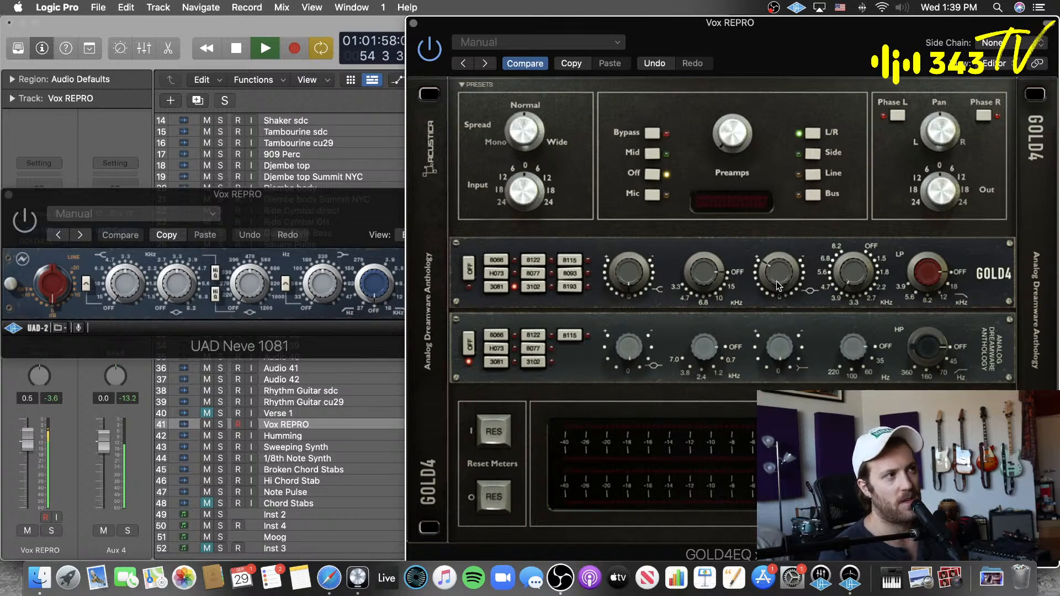
key(space)
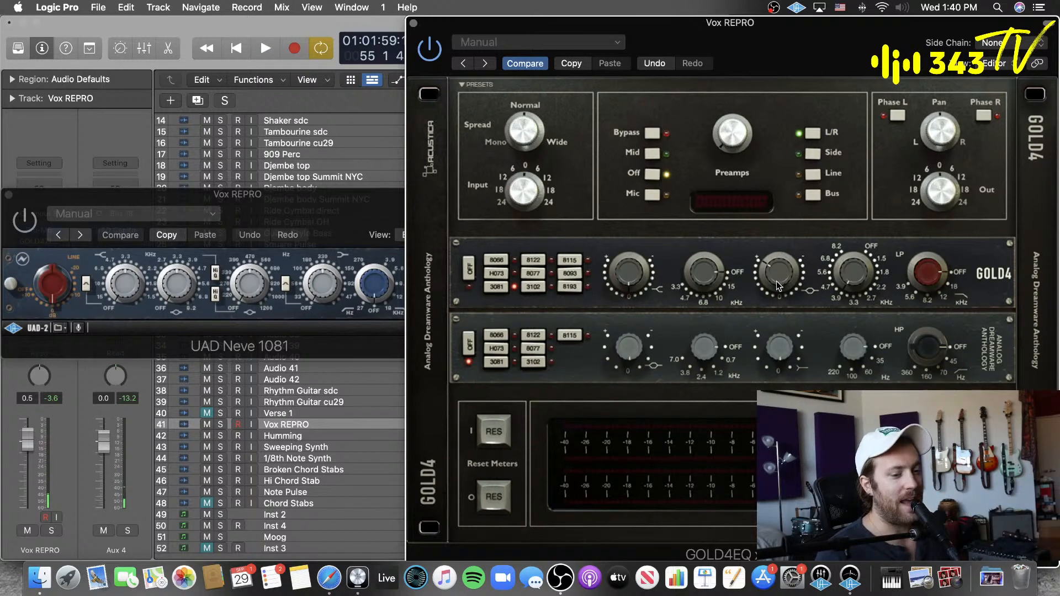
Step: Replay the vocal and sweep GOLD4EQ's high-mid gain up and down to audition the 3081 band
key(space)
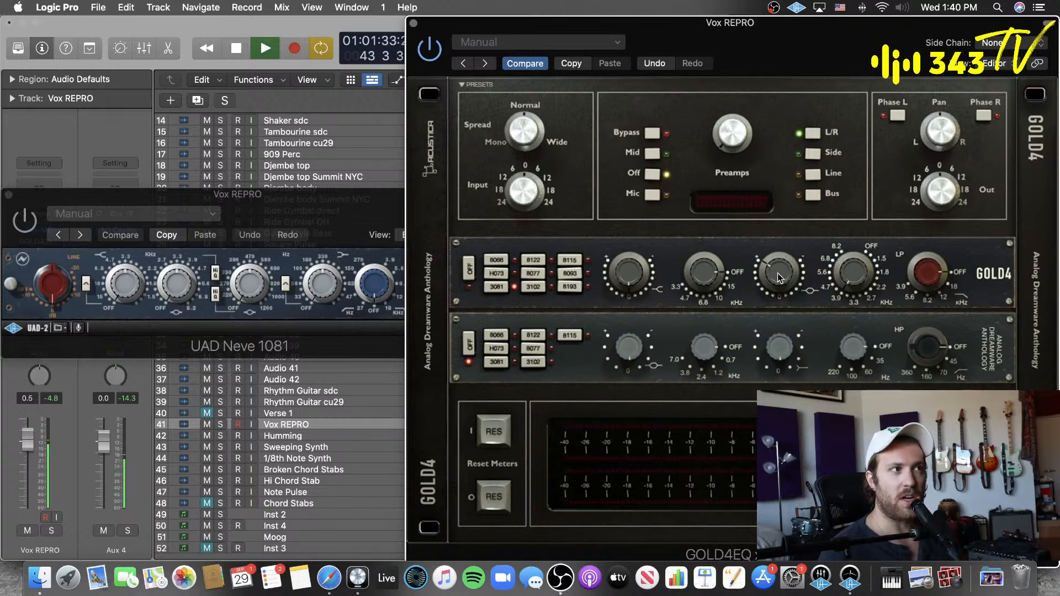
key(space)
drag(777, 273, 772, 314)
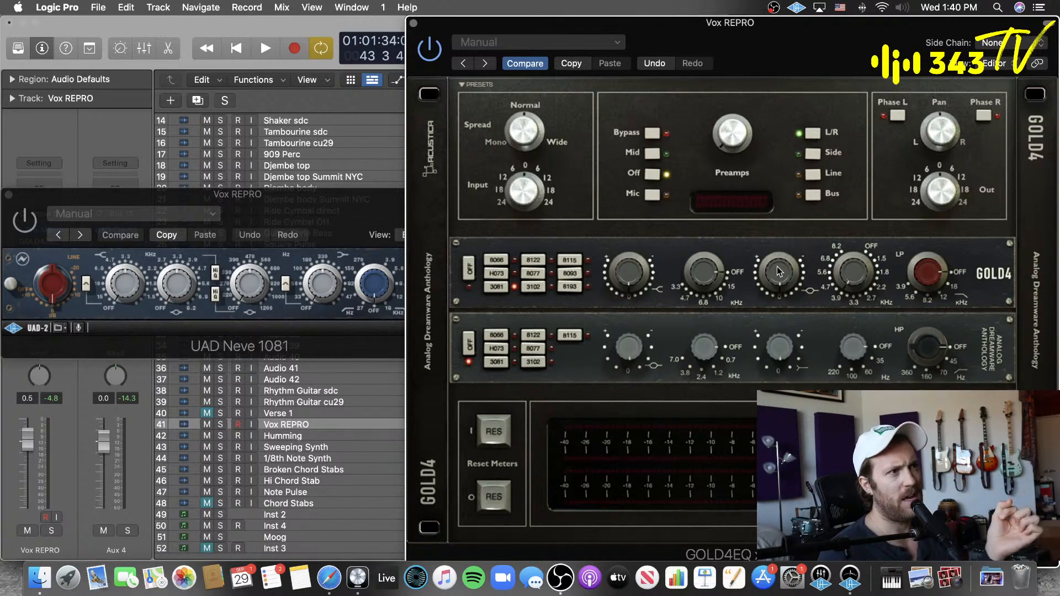
key(space)
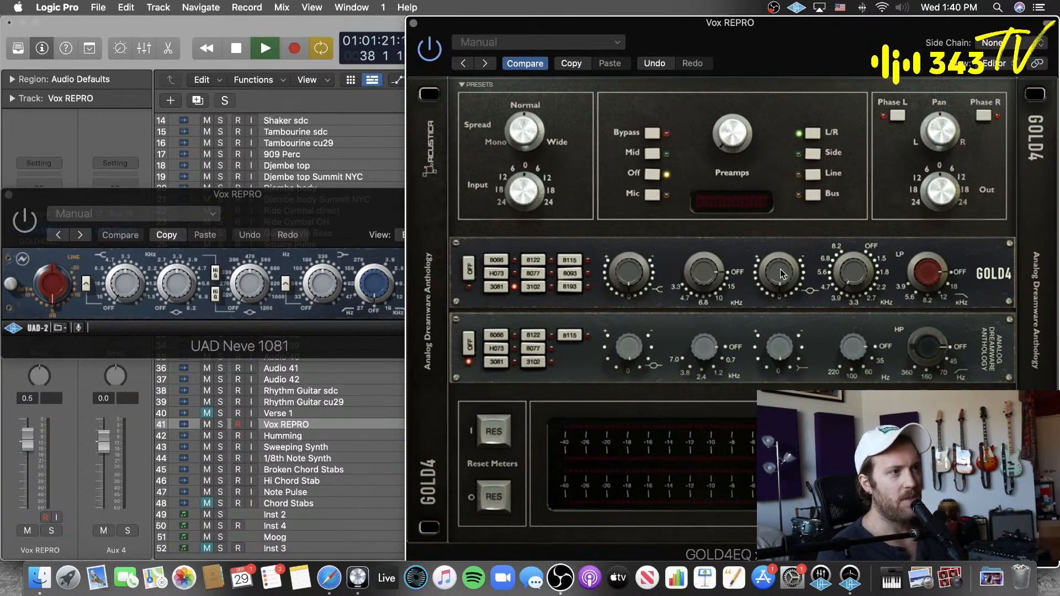
drag(778, 269, 777, 264)
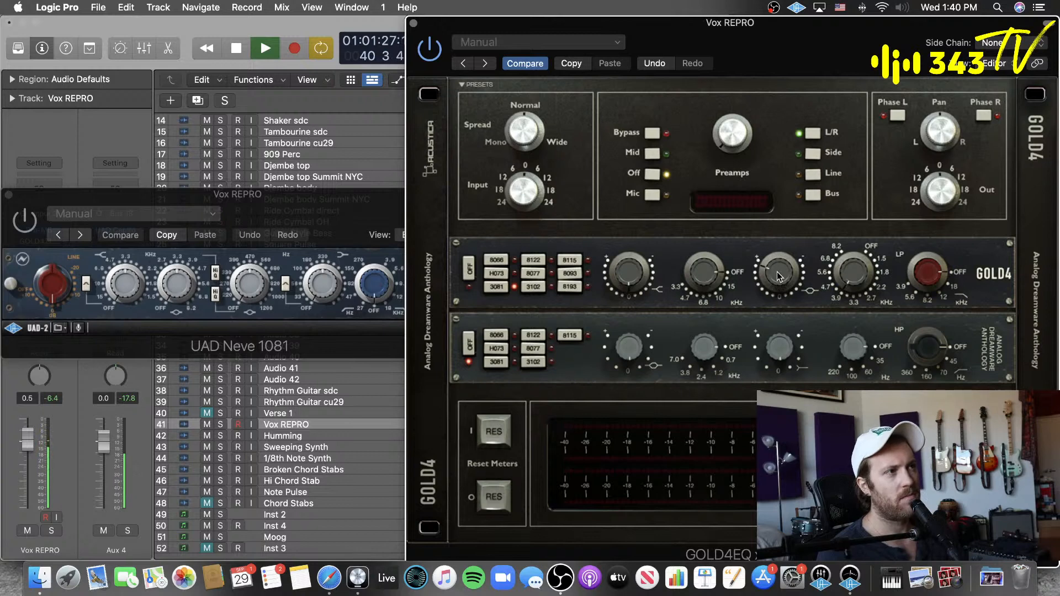
drag(776, 274, 772, 306)
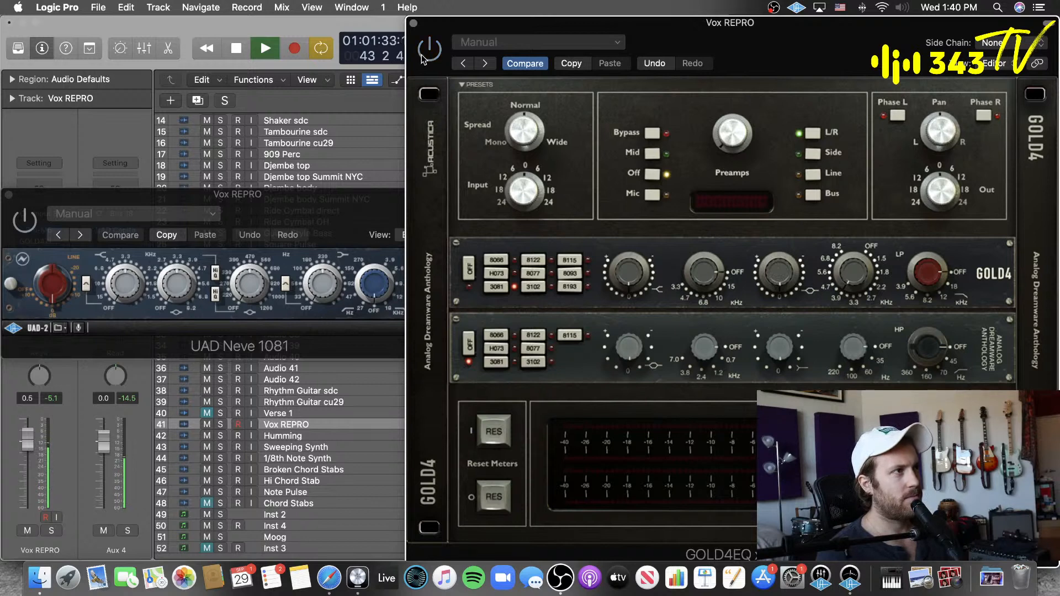
Step: Bypass GOLD4EQ, enable UAD Neve 1081 and adjust its high-mid band to match while the vocal plays
drag(338, 200, 390, 169)
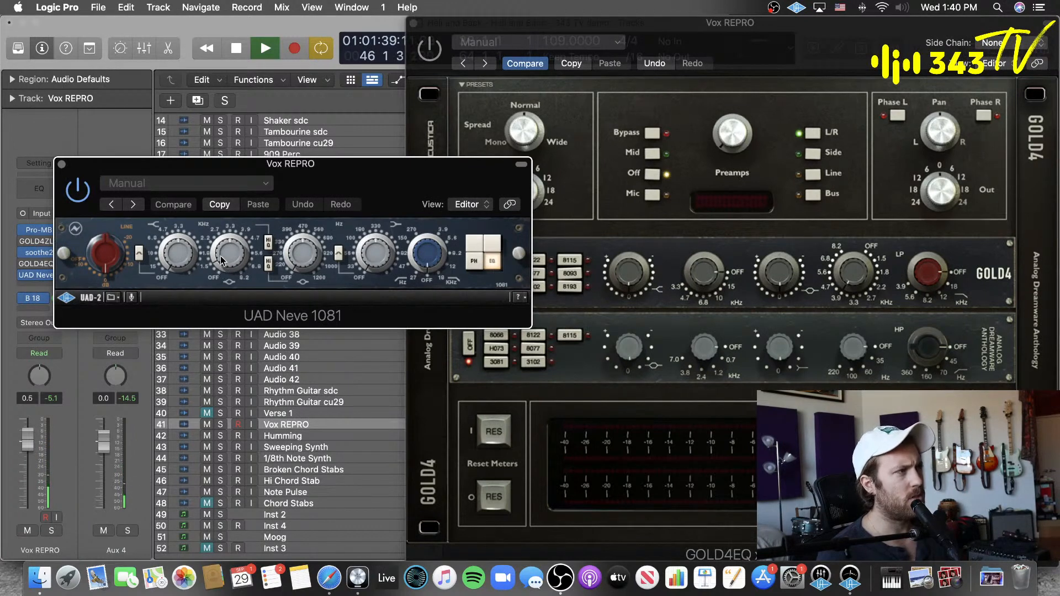
drag(220, 257, 230, 205)
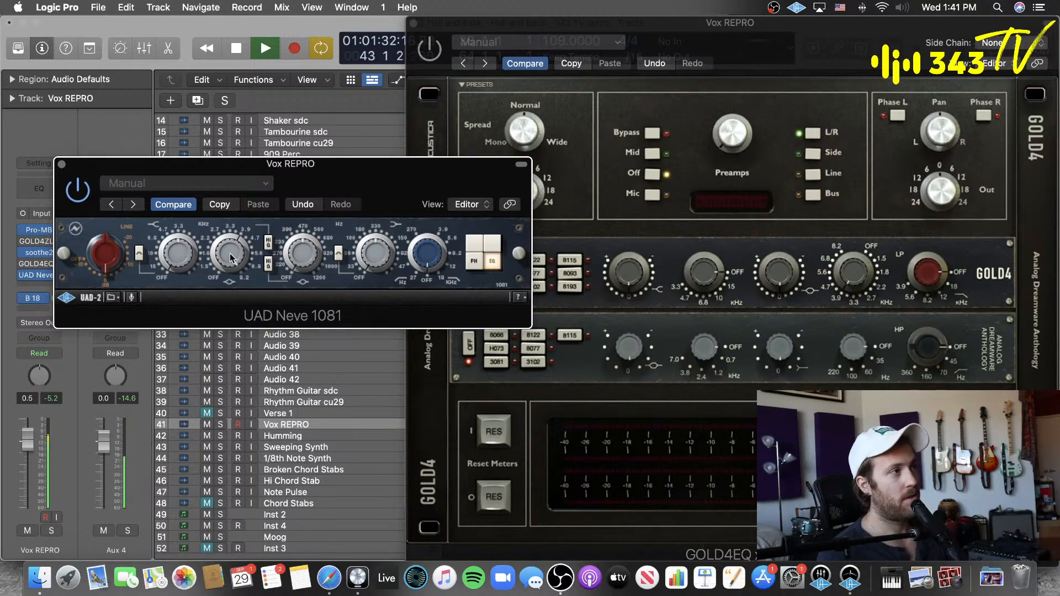
drag(344, 185, 330, 166)
Step: Switch back to GOLD4EQ, raise its high-mid gain, then re-enable Neve 1081 and stop playback
click(749, 32)
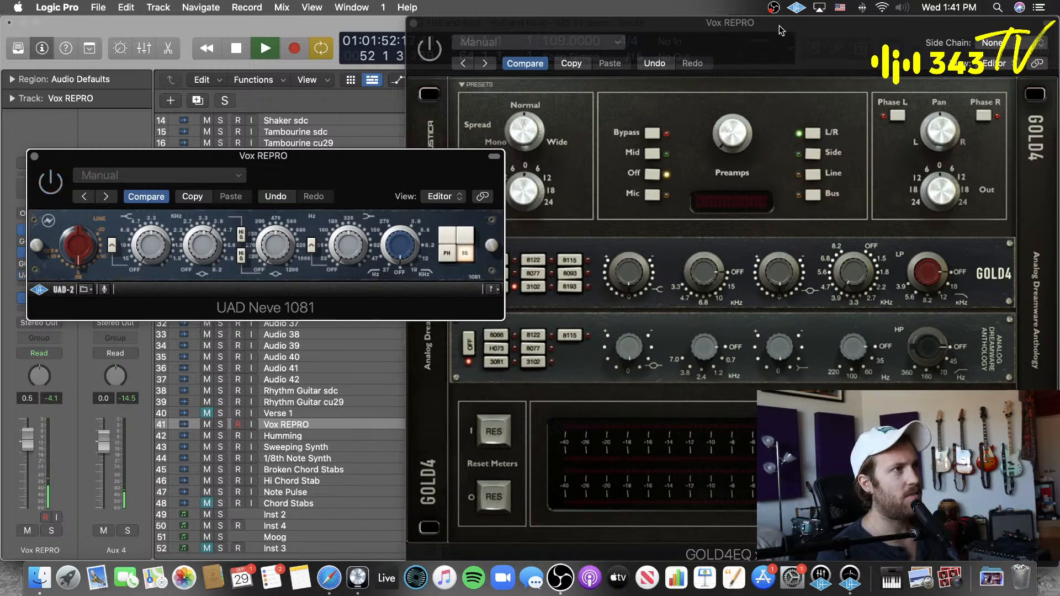
click(440, 55)
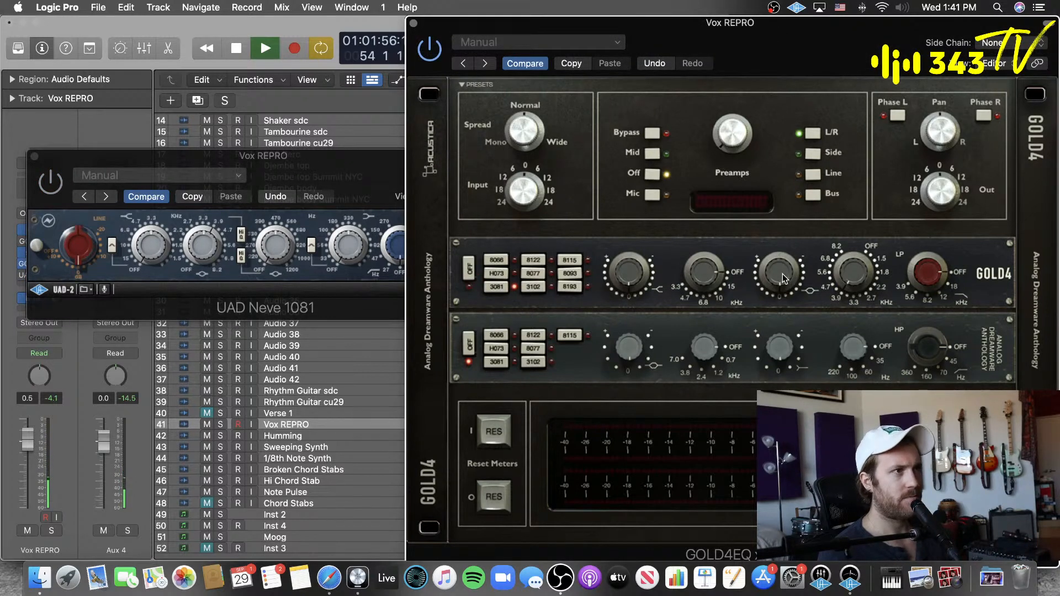
drag(787, 237, 789, 215)
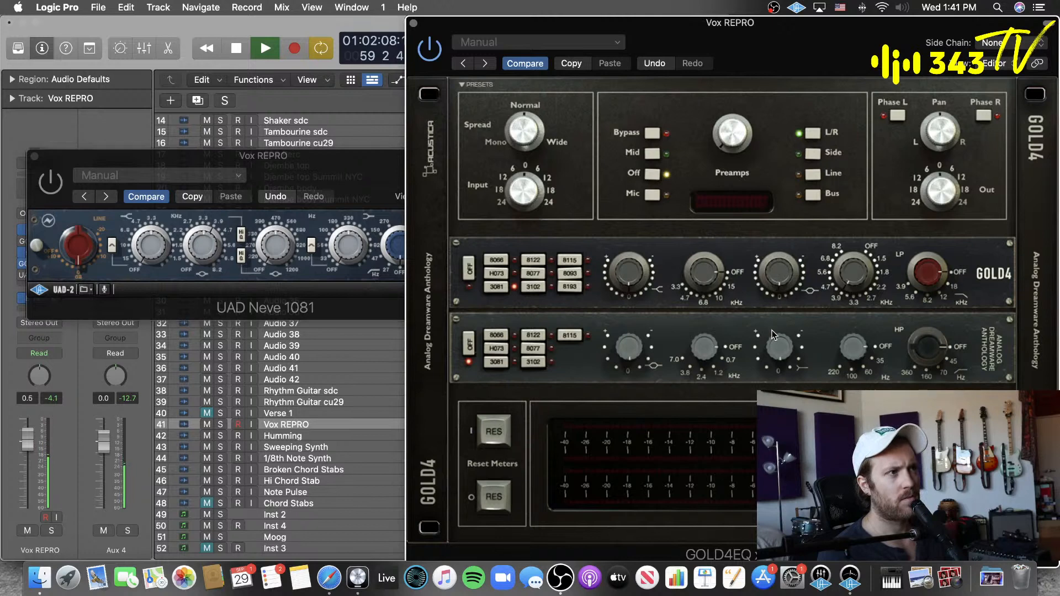
click(214, 184)
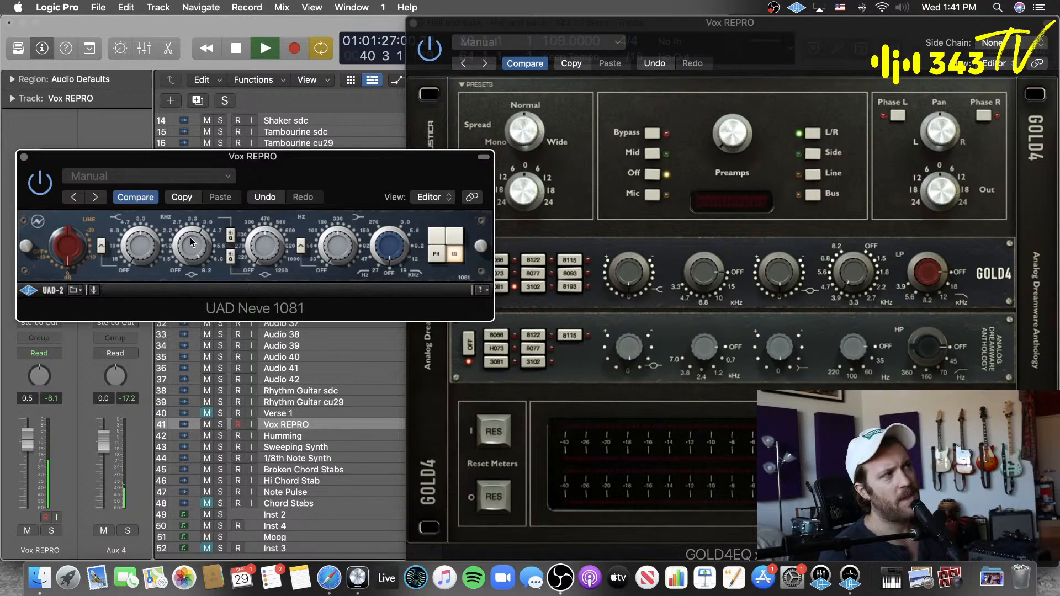
key(space)
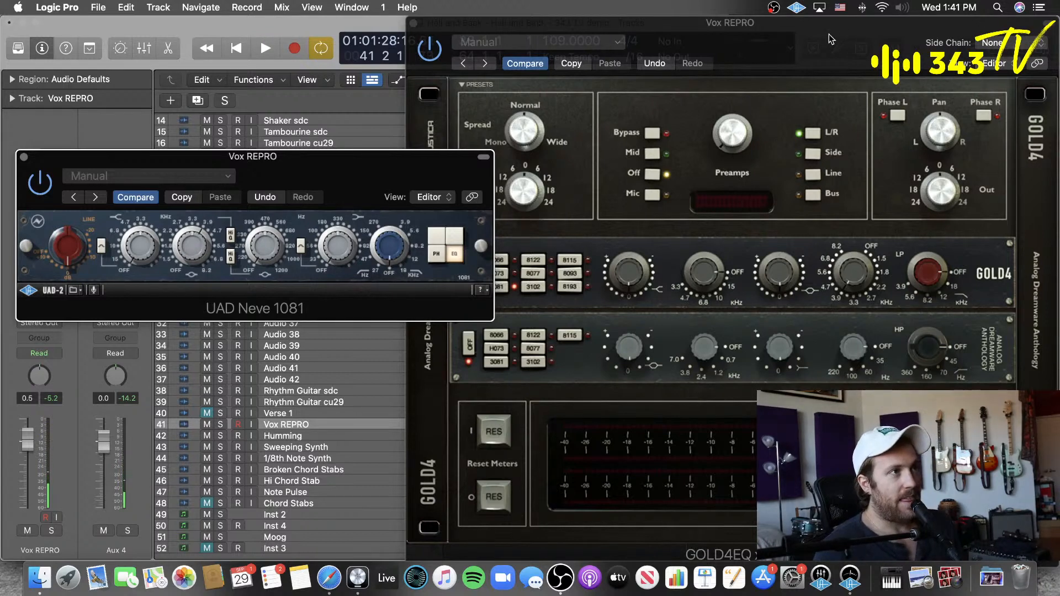
Step: Restart the vocal and readjust the high-mid gain on GOLD4EQ's upper 3081 section
click(808, 239)
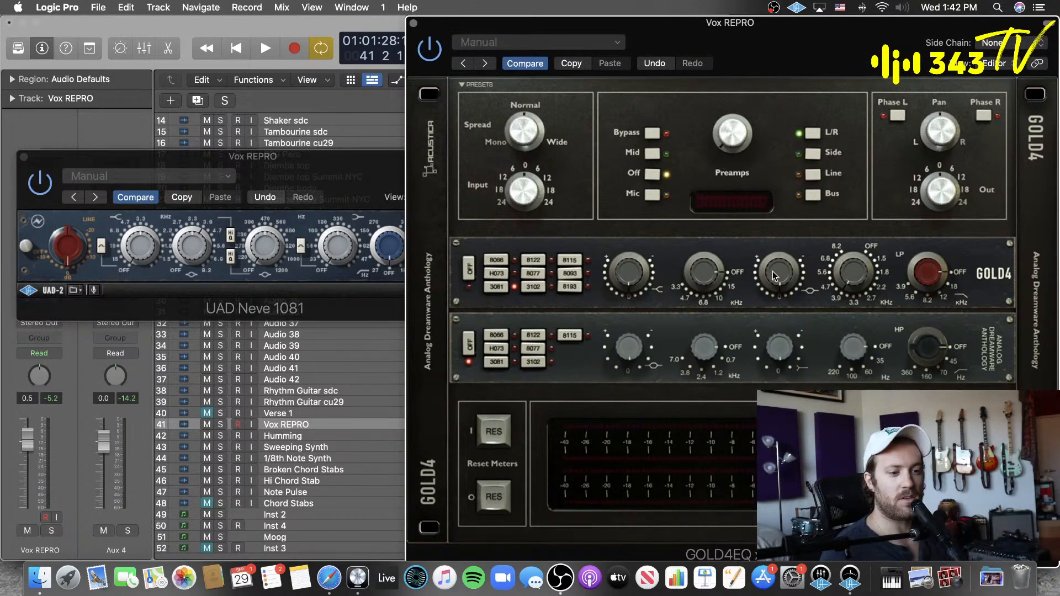
key(space)
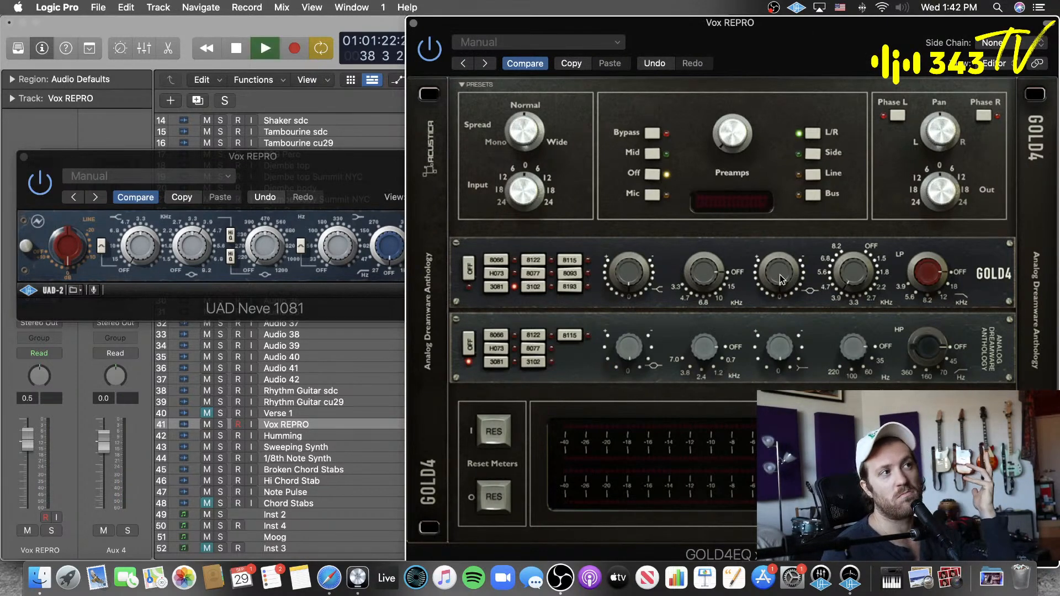
drag(778, 243, 788, 212)
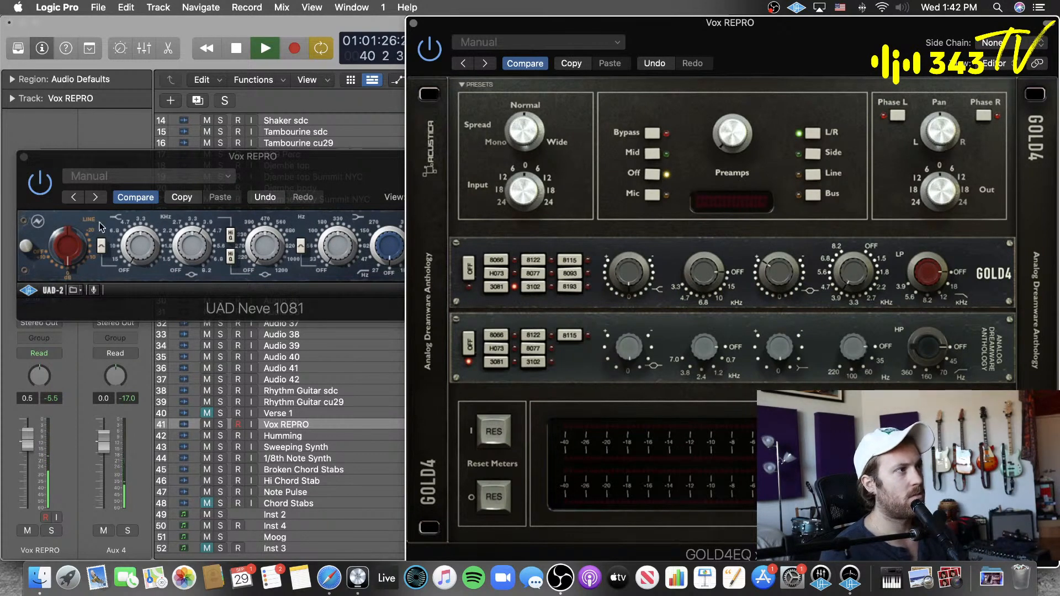
Step: Compare the high-mid settings by playing the vocal through GOLD4EQ alone and then Neve 1081 alone
click(41, 187)
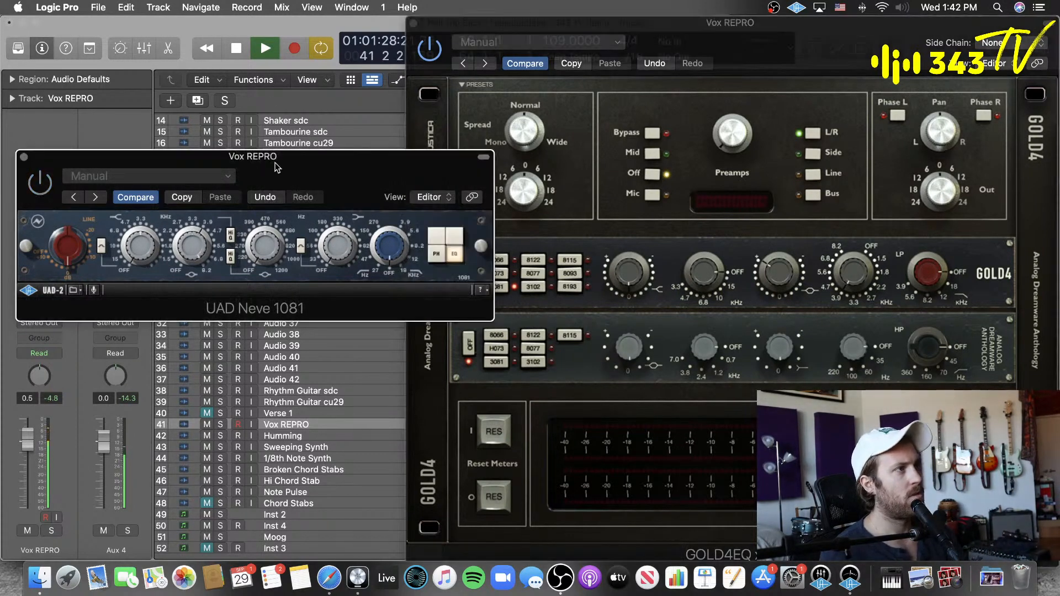
click(424, 53)
click(40, 200)
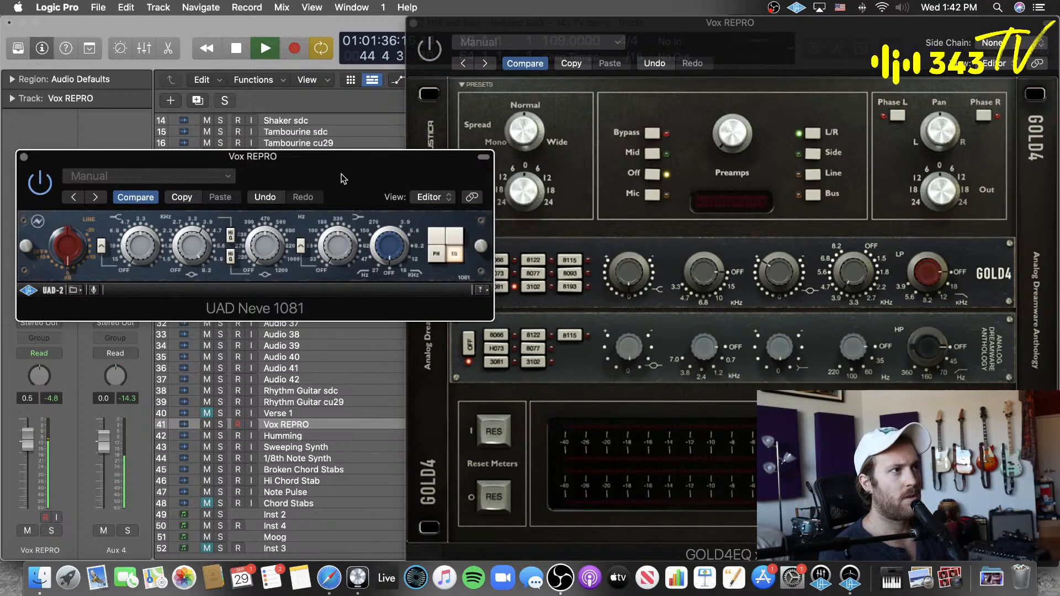
key(space)
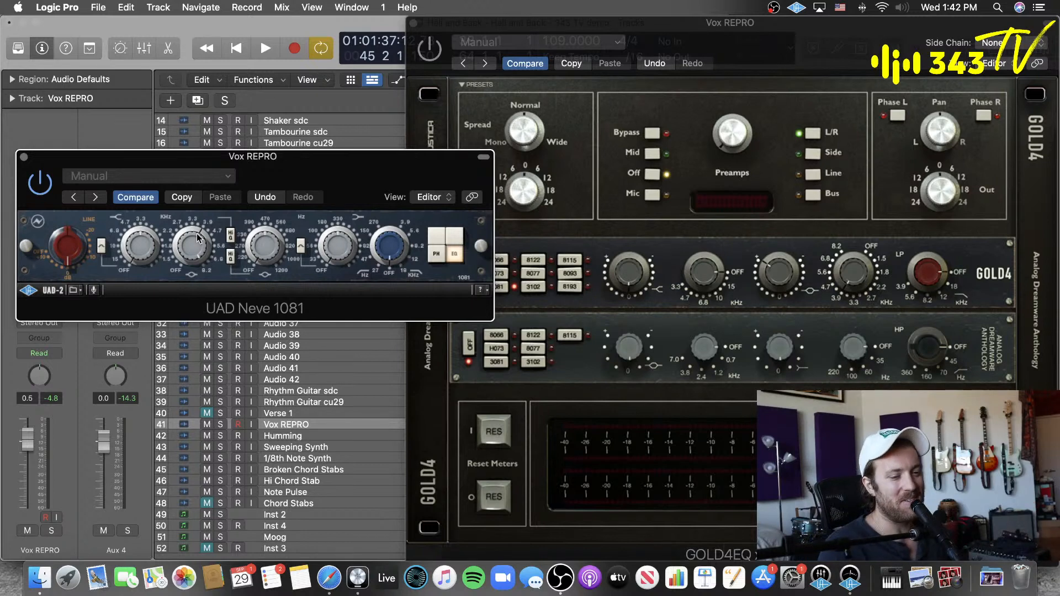
Step: Set matching high-shelf frequencies on GOLD4EQ's 3081 section and UAD Neve 1081, leaving both plug-ins bypassed
click(744, 24)
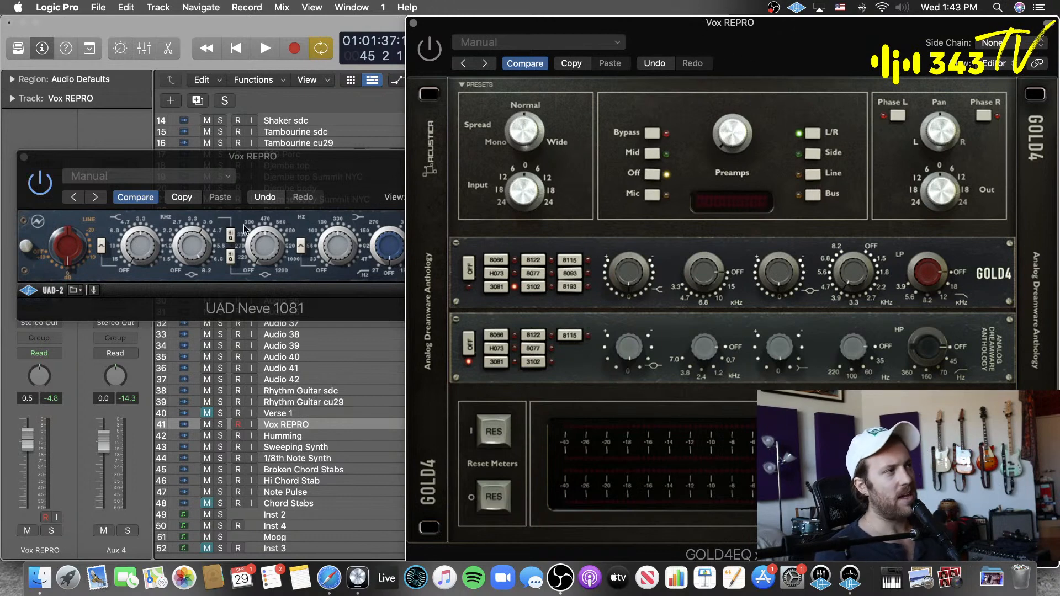
click(313, 165)
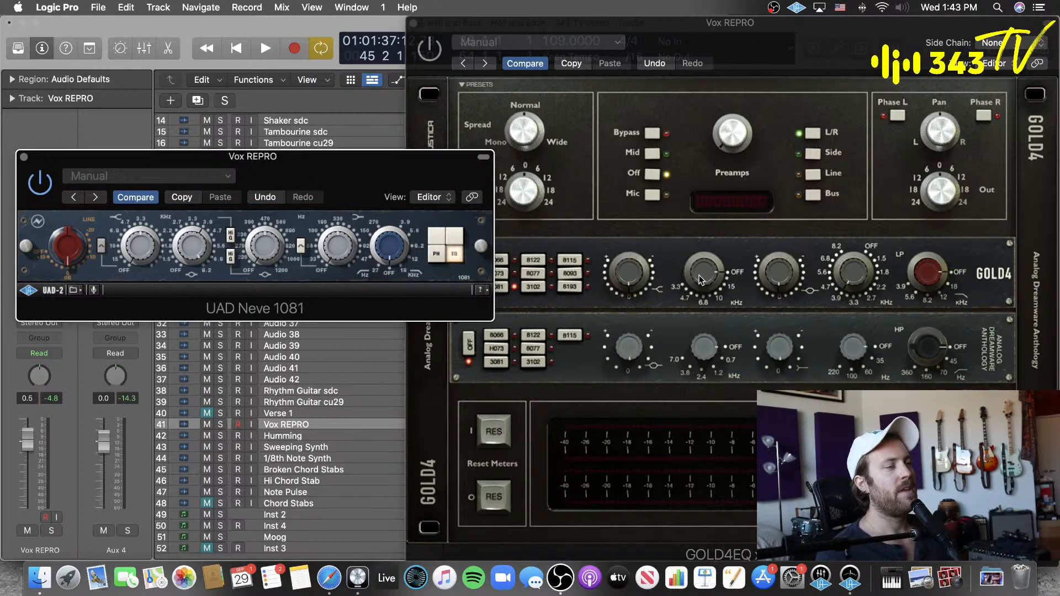
click(708, 255)
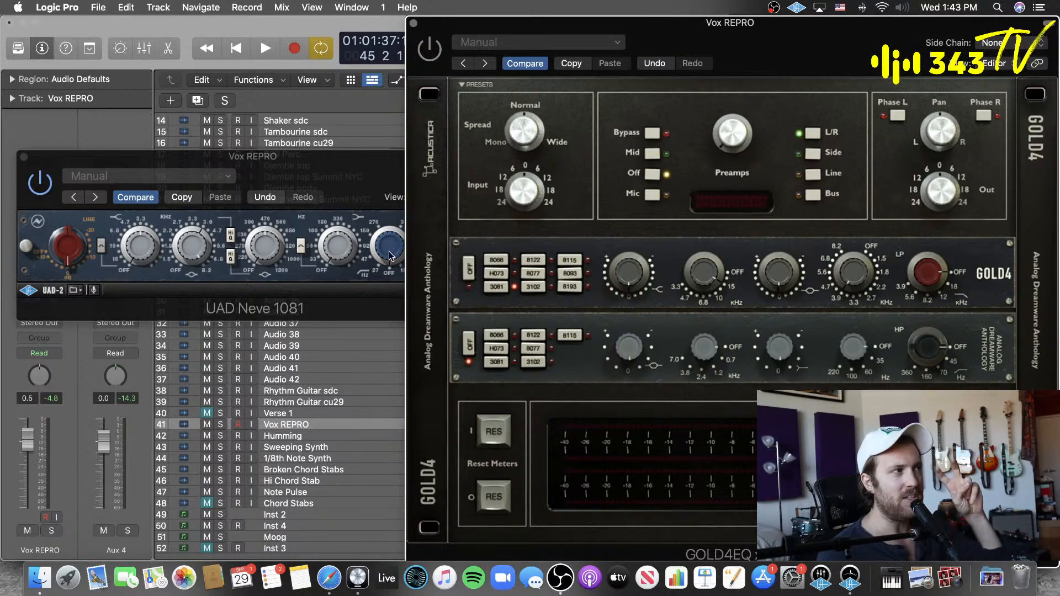
click(139, 247)
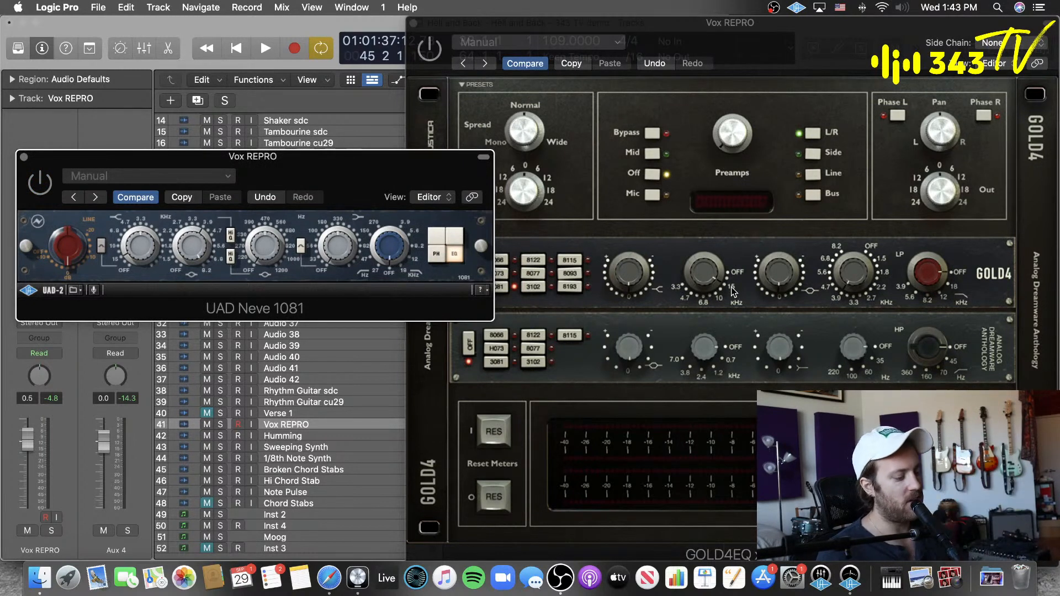
Step: Play the vocal with GOLD4EQ enabled and audition a high-shelf gain change on its 3081 section
key(space)
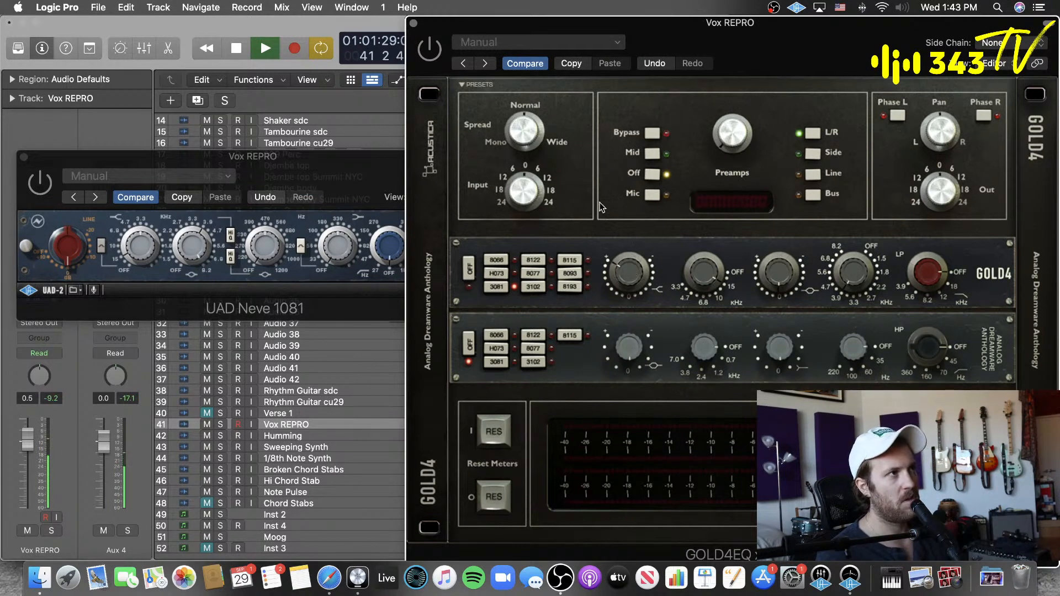
click(429, 48)
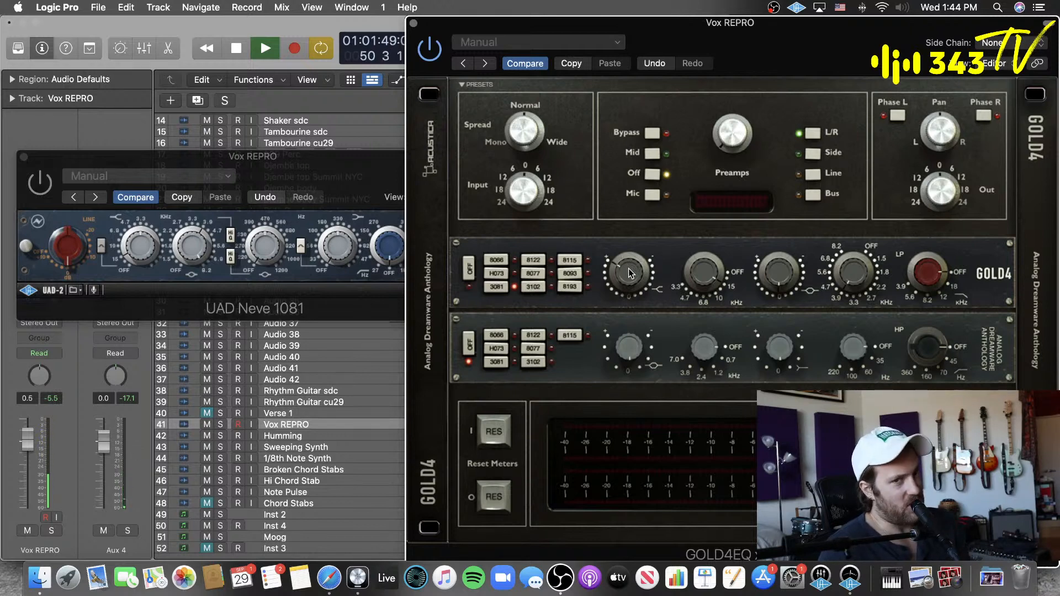
key(space)
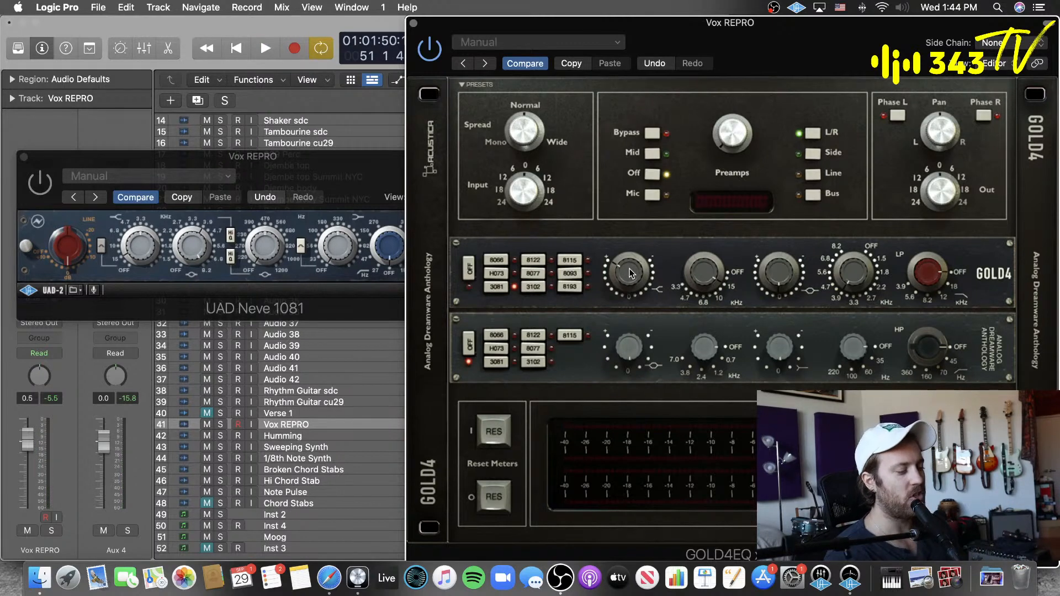
key(space)
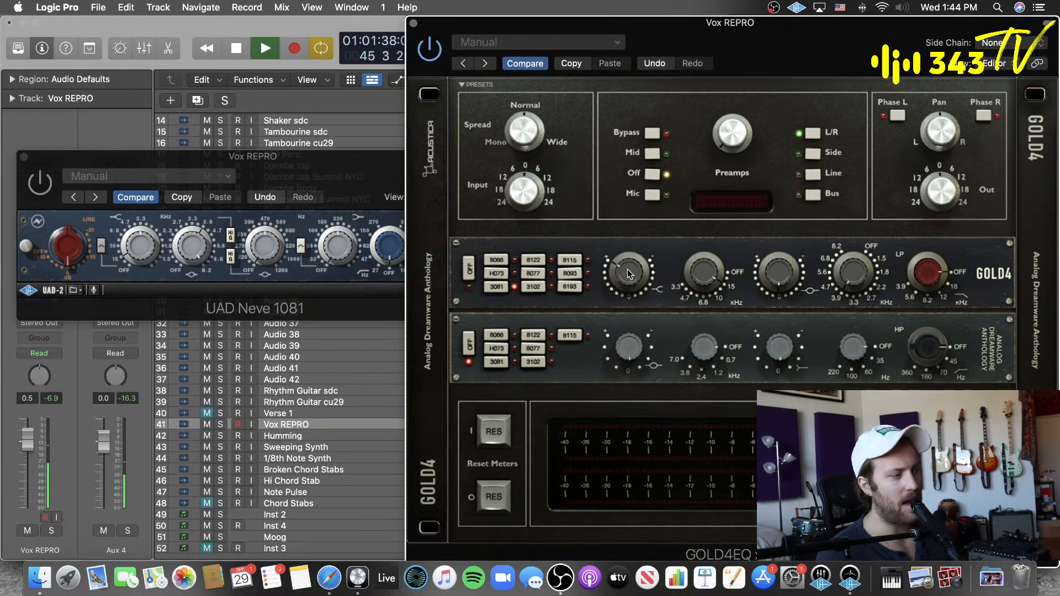
double_click(627, 269)
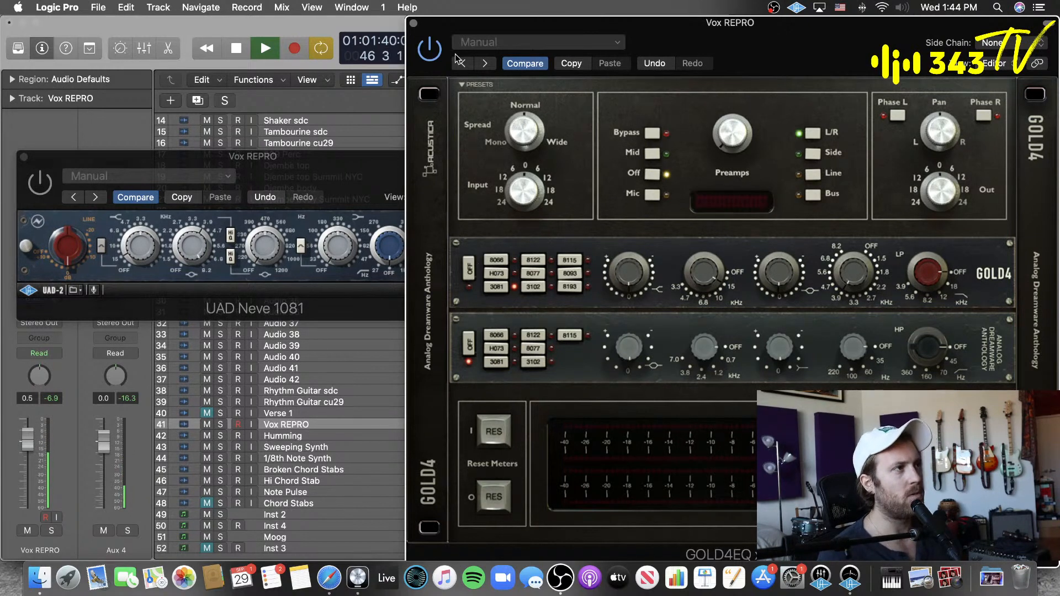
Step: Bypass GOLD4EQ, enable UAD Neve 1081 and audition its high-shelf band on the vocal
click(430, 39)
click(97, 229)
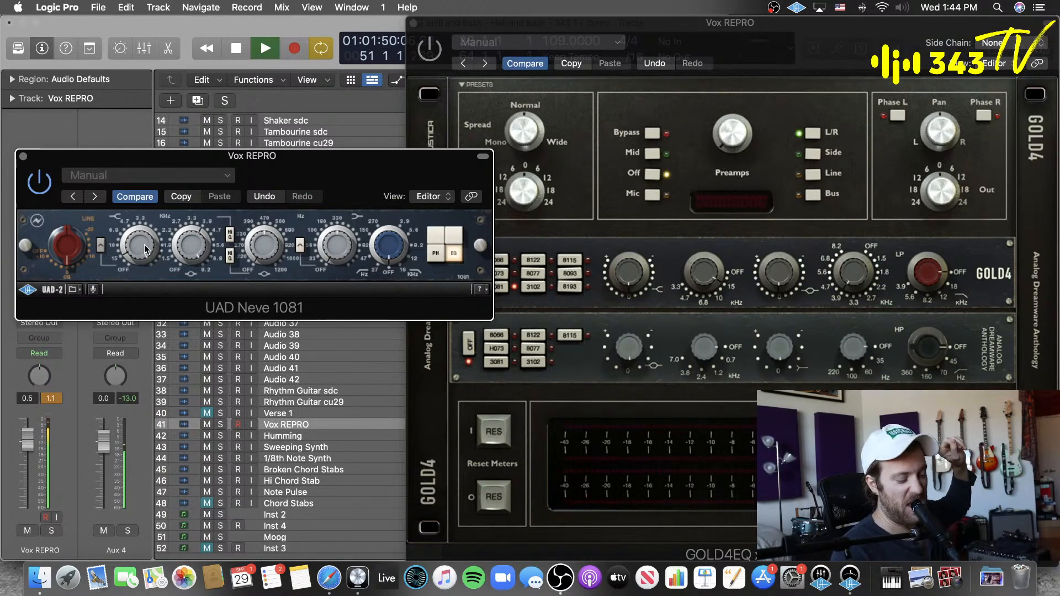
key(space)
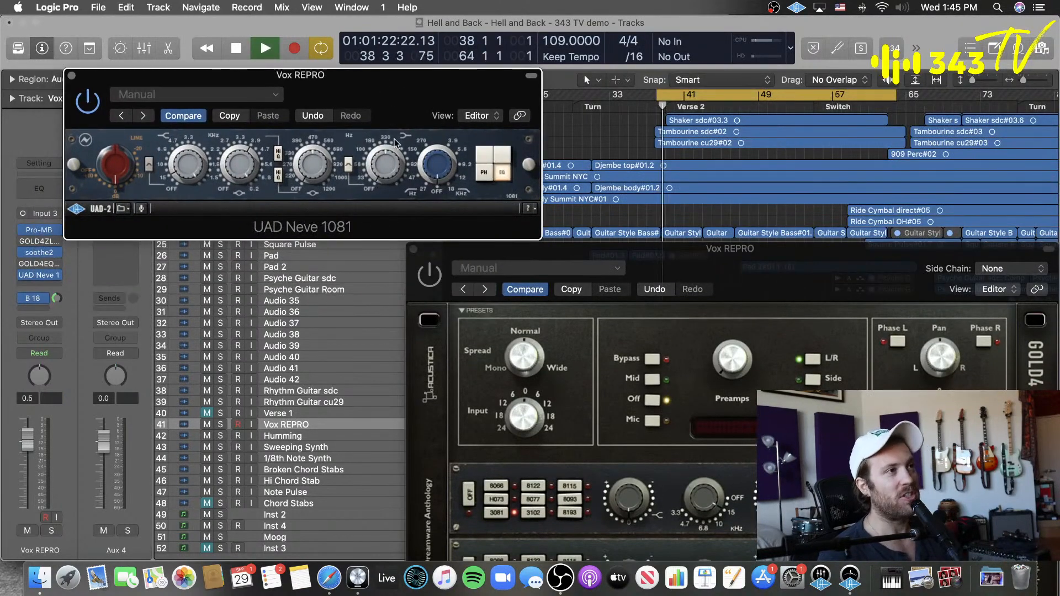
Step: Switch from Neve 1081 back to GOLD4EQ and reposition both plug-in windows to show GOLD4EQ in full
drag(382, 79, 427, 69)
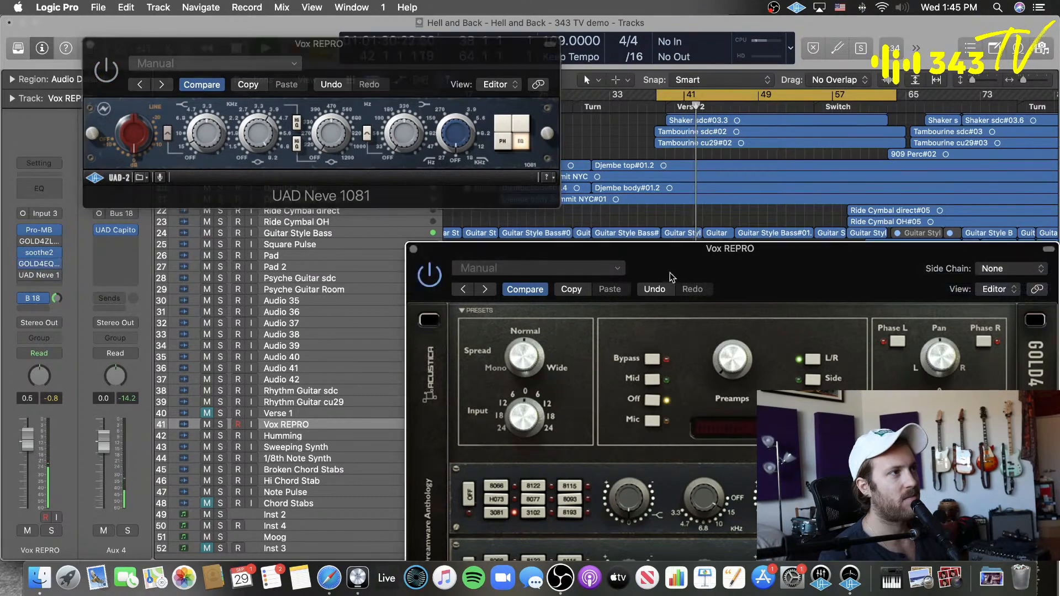
drag(756, 287, 665, 67)
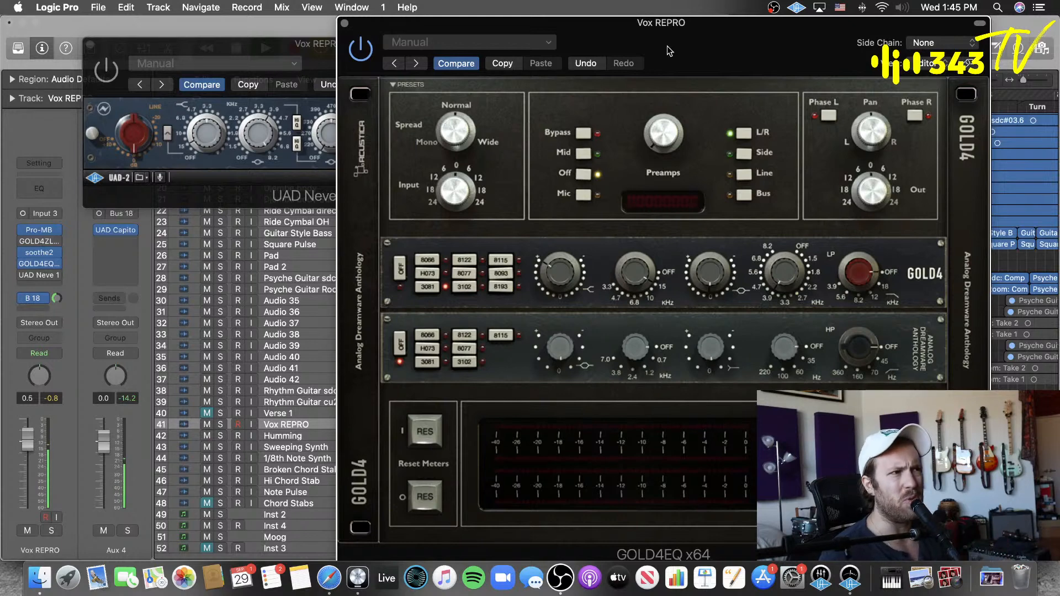
Step: Arrange the UAD Neve 1081 and GOLD4EQ plug-in windows side by side so both sets of EQ controls are visible
drag(660, 53, 754, 54)
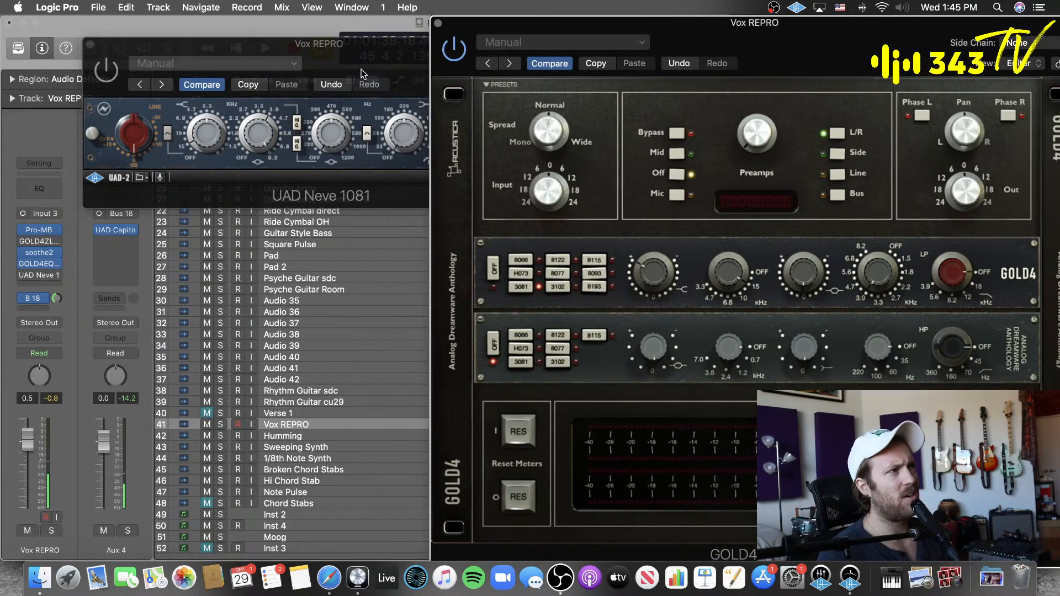
drag(361, 69, 279, 48)
drag(805, 59, 787, 27)
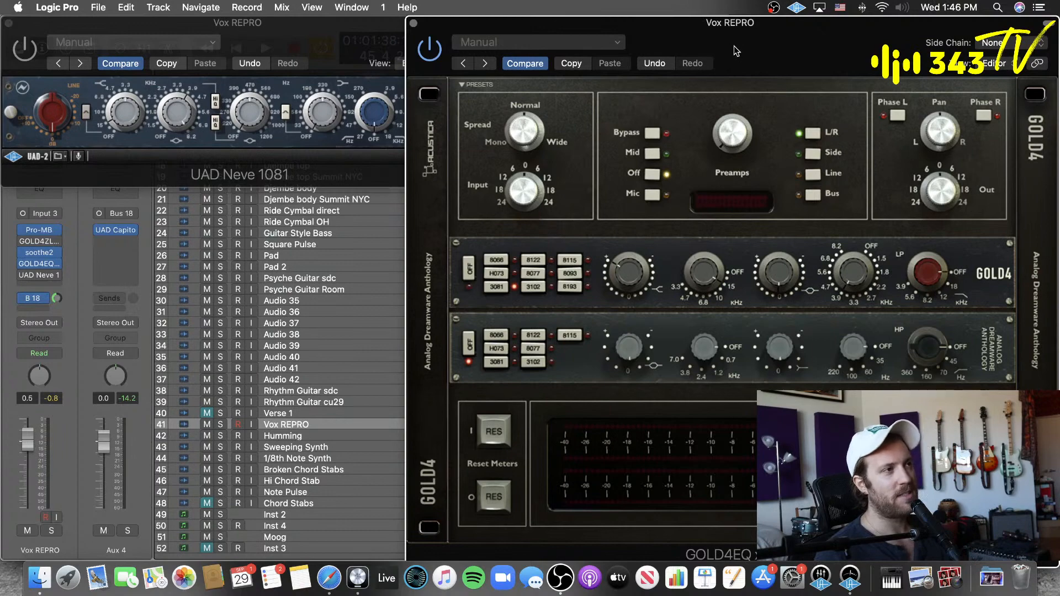
drag(733, 48, 757, 45)
click(336, 34)
drag(336, 34, 332, 34)
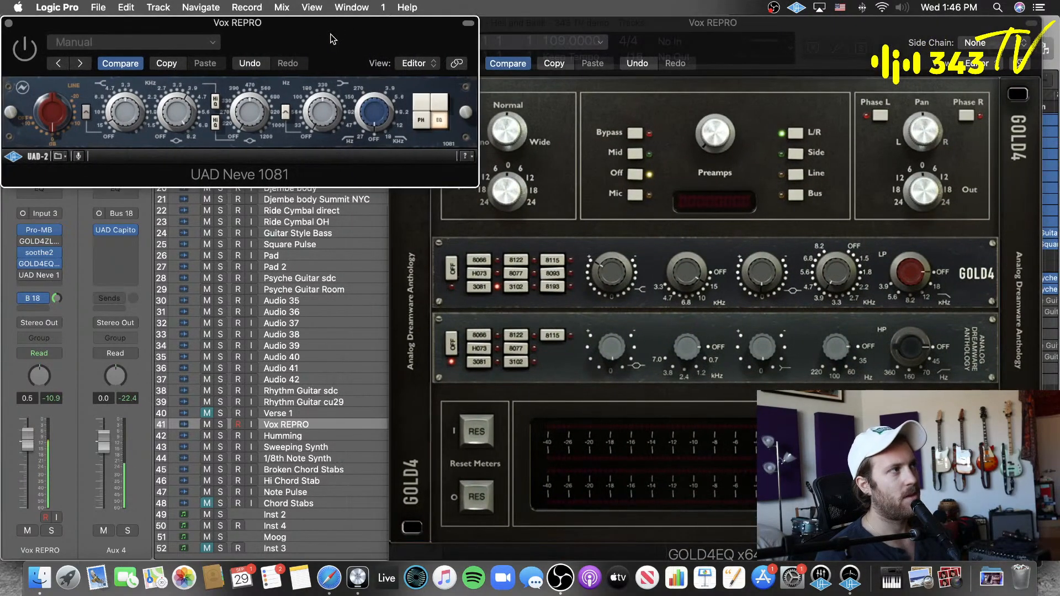
click(829, 34)
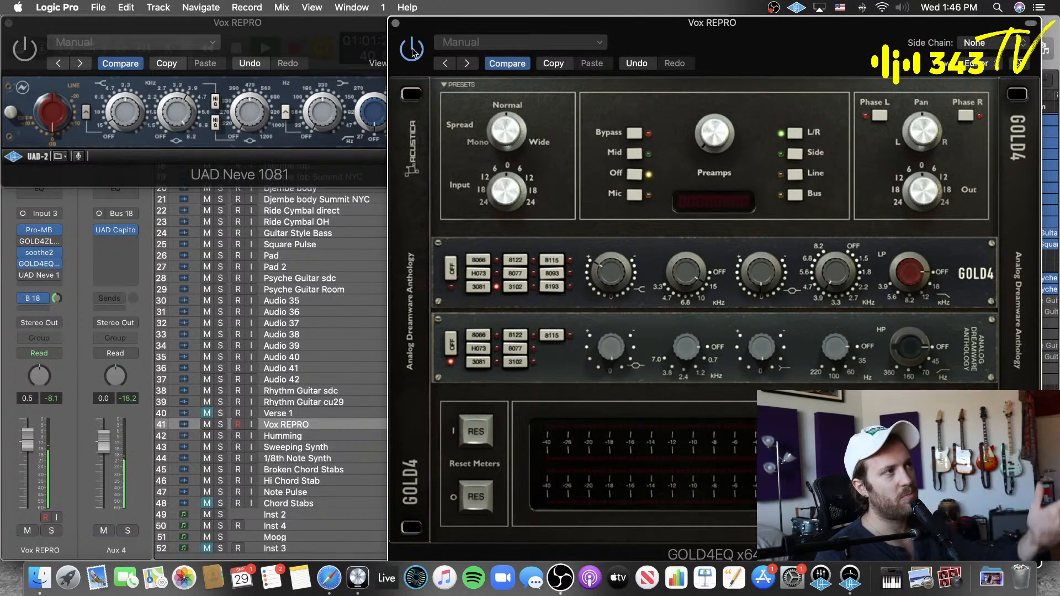
Step: Bypass GOLD4EQ, audition the vocal through UAD Neve 1081, and reset the high-shelf gain on GOLD4EQ's 3081 section
click(20, 46)
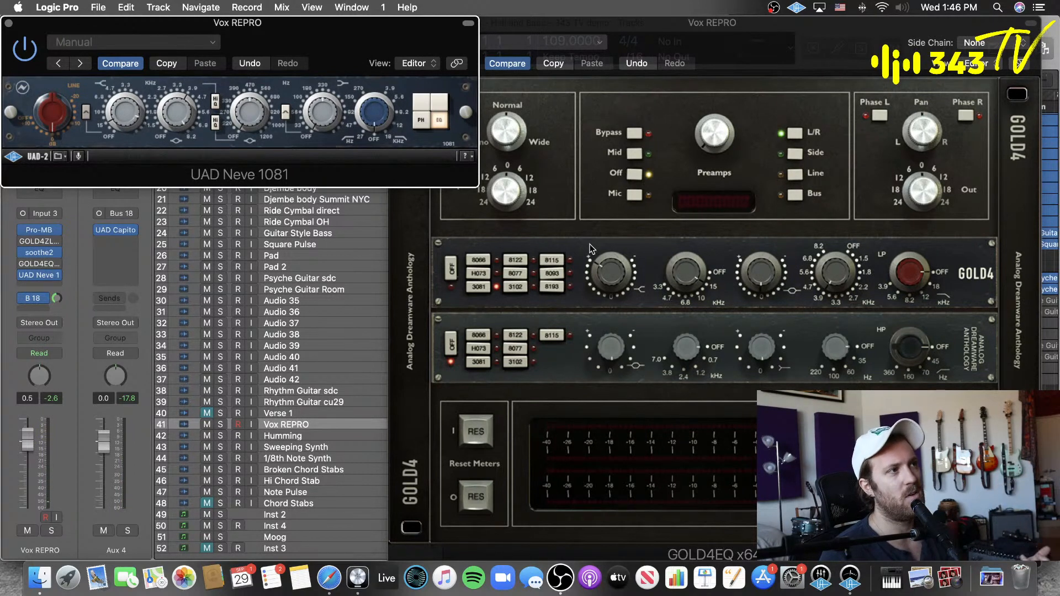
click(614, 284)
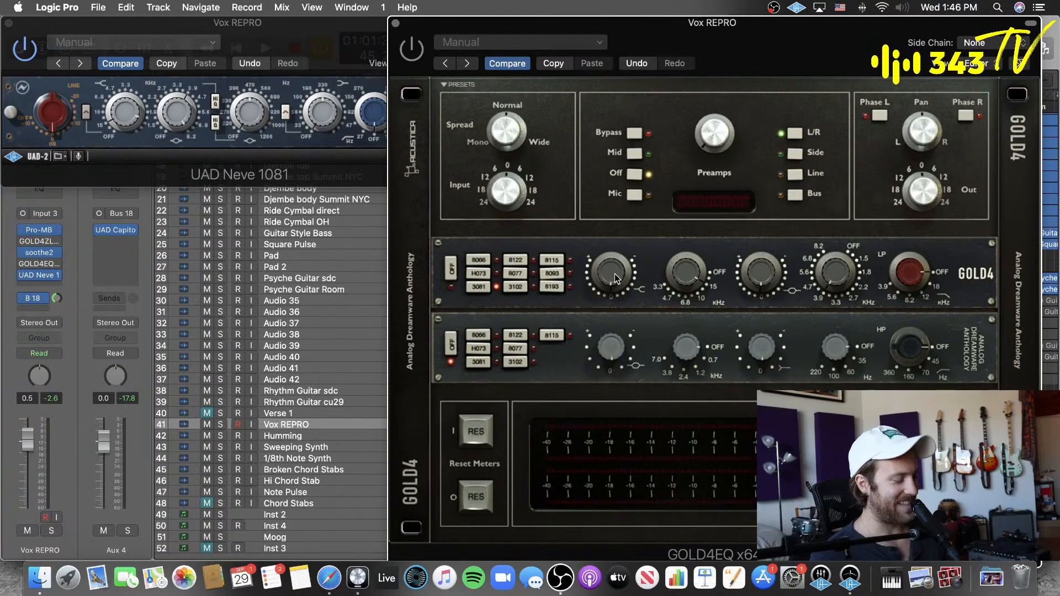
click(291, 30)
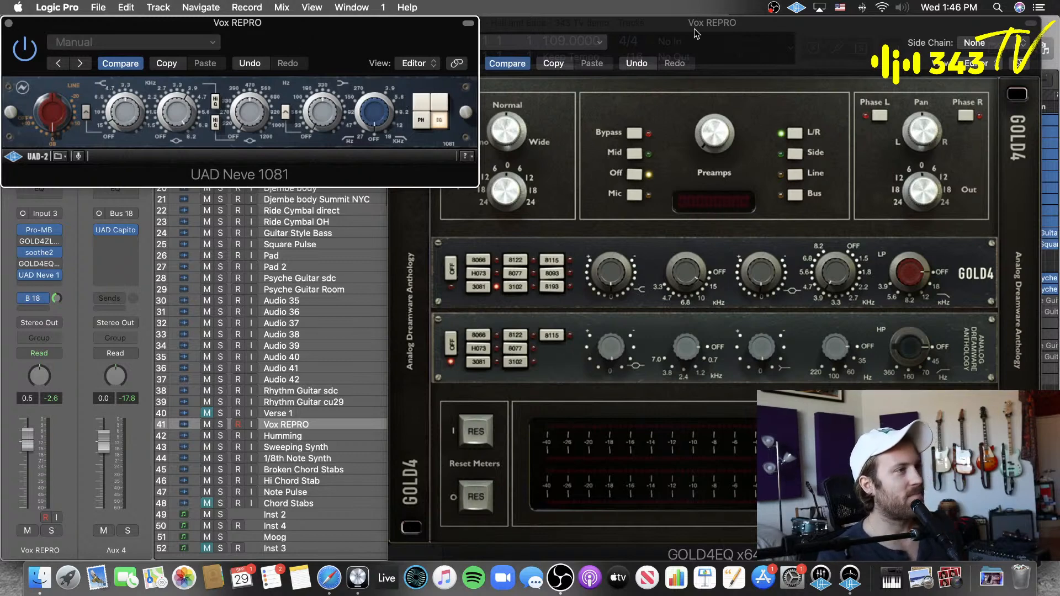
click(713, 42)
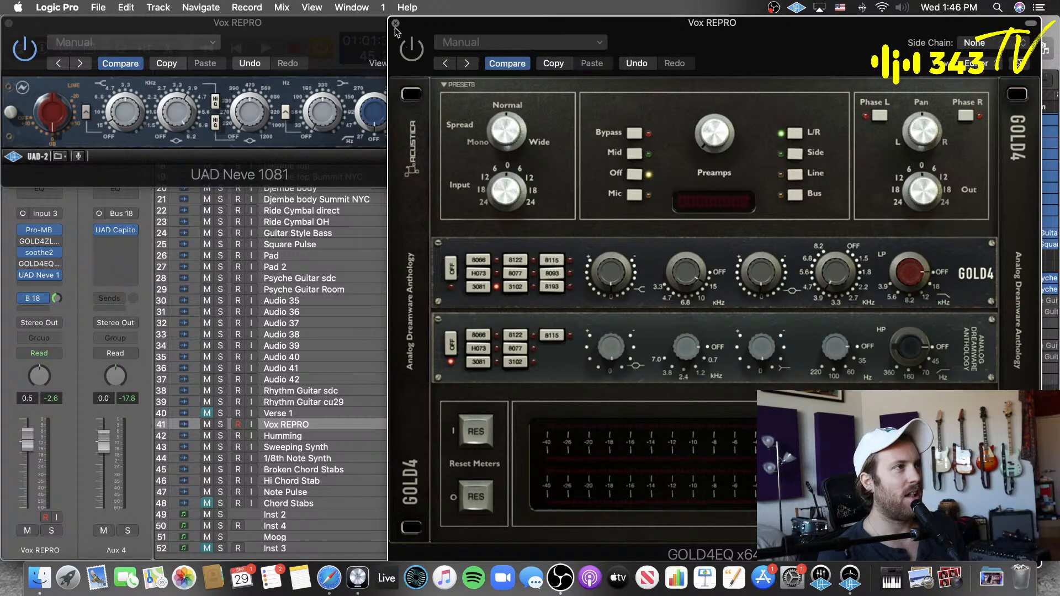
Step: Close the GOLD4EQ and UAD Neve 1081 plug-in windows
click(348, 29)
drag(750, 32, 759, 268)
click(406, 258)
drag(307, 37, 631, 157)
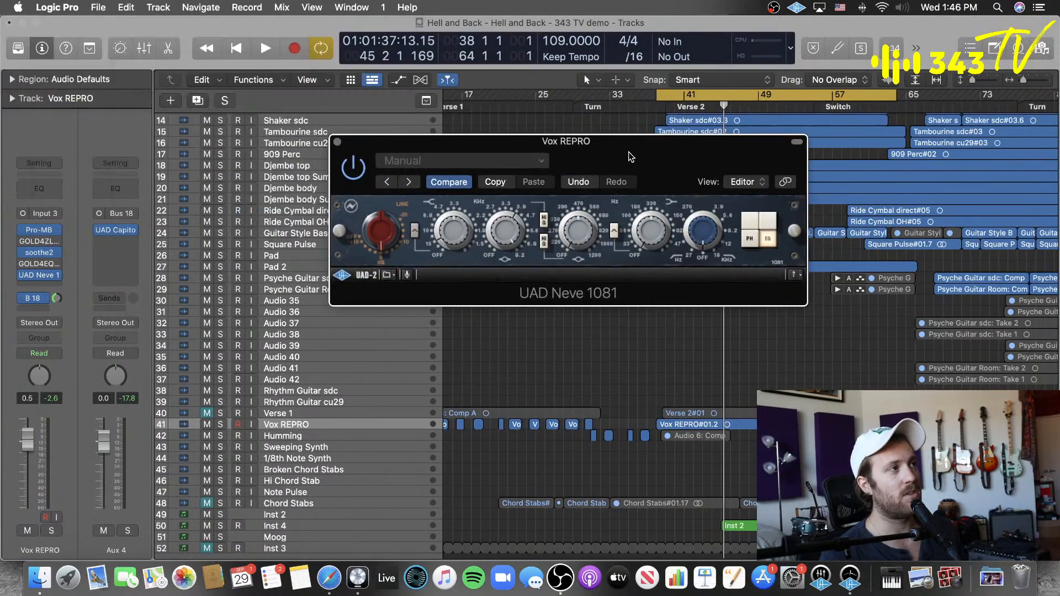
click(337, 142)
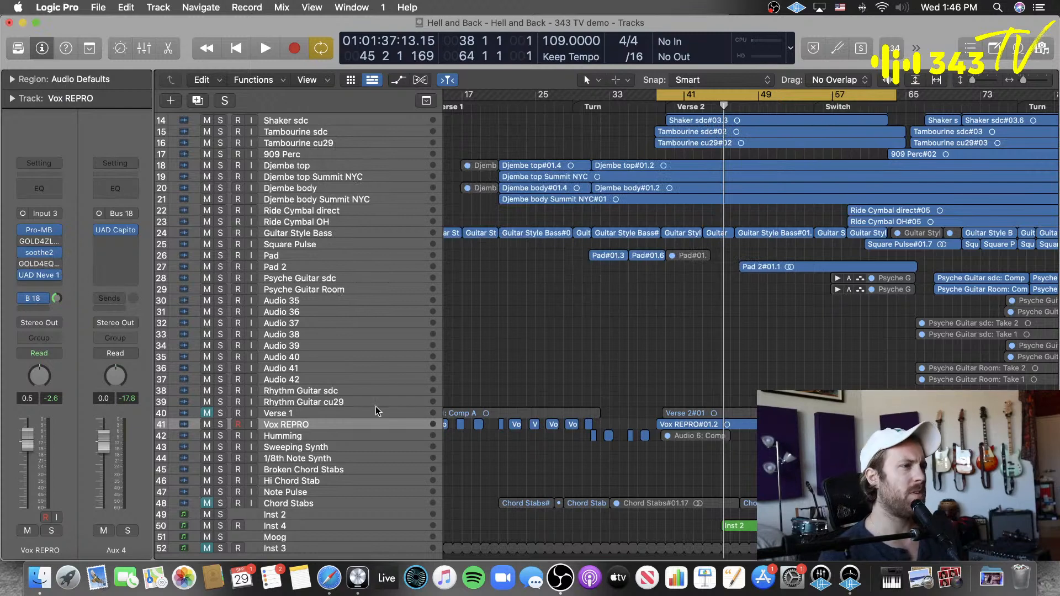
Step: Play the vocal with GOLD4EQ enabled, turn on its lower 3081 section and audition a low-shelf boost
key(space)
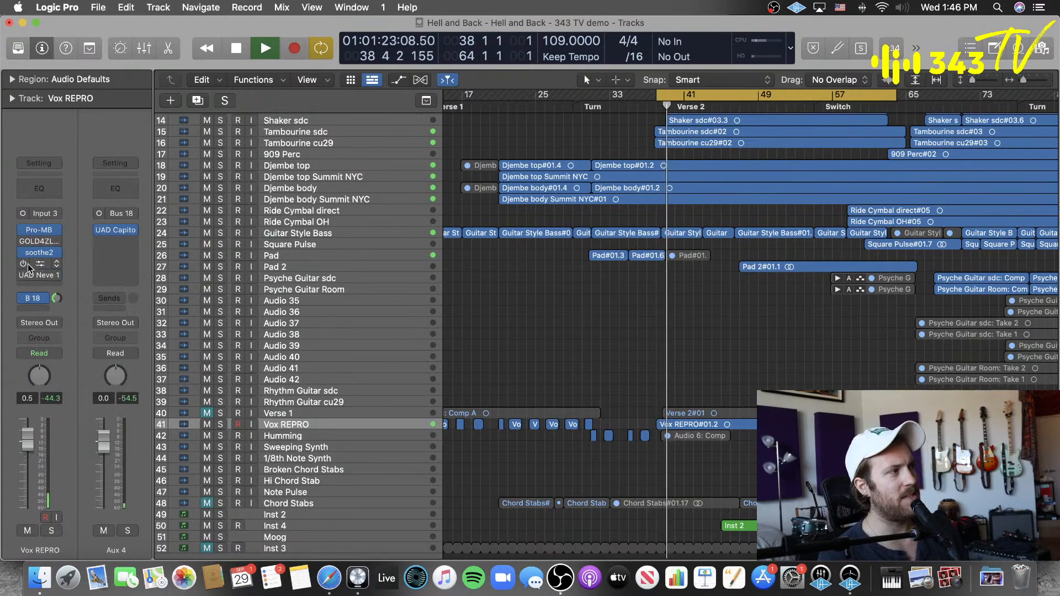
click(29, 266)
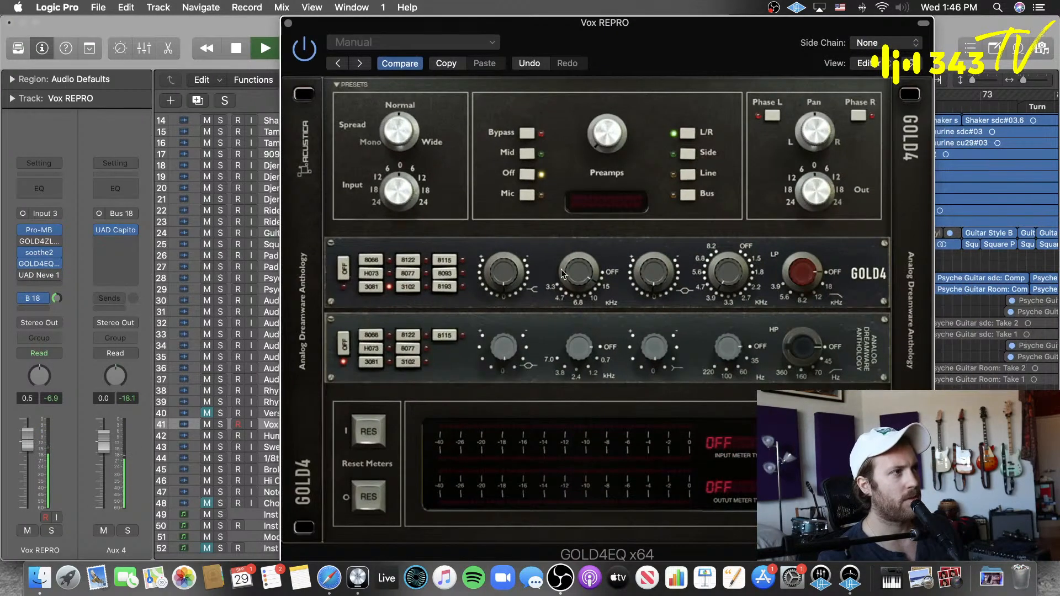
click(364, 360)
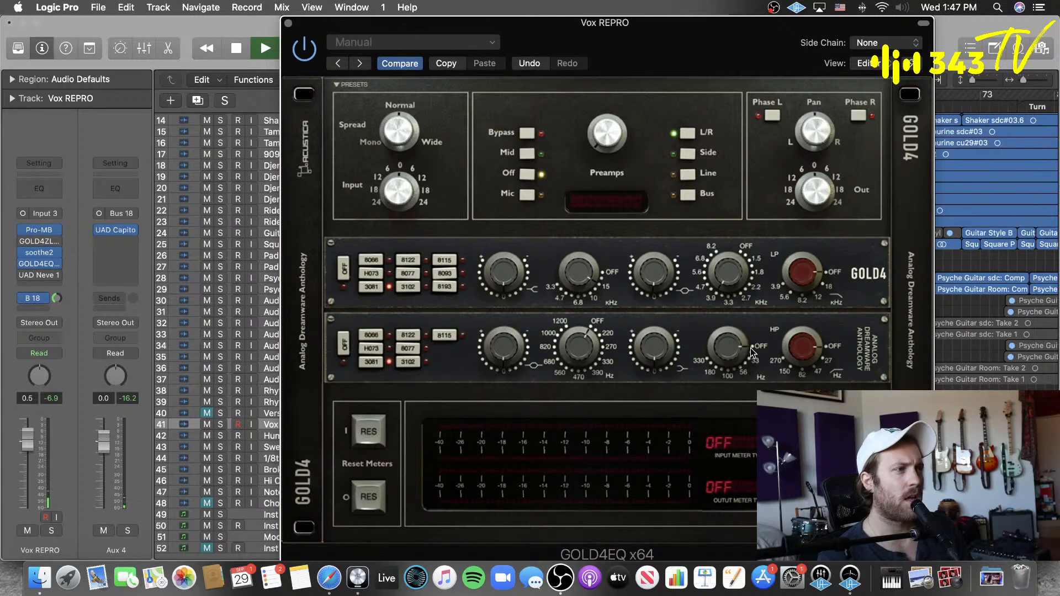
drag(741, 346, 783, 270)
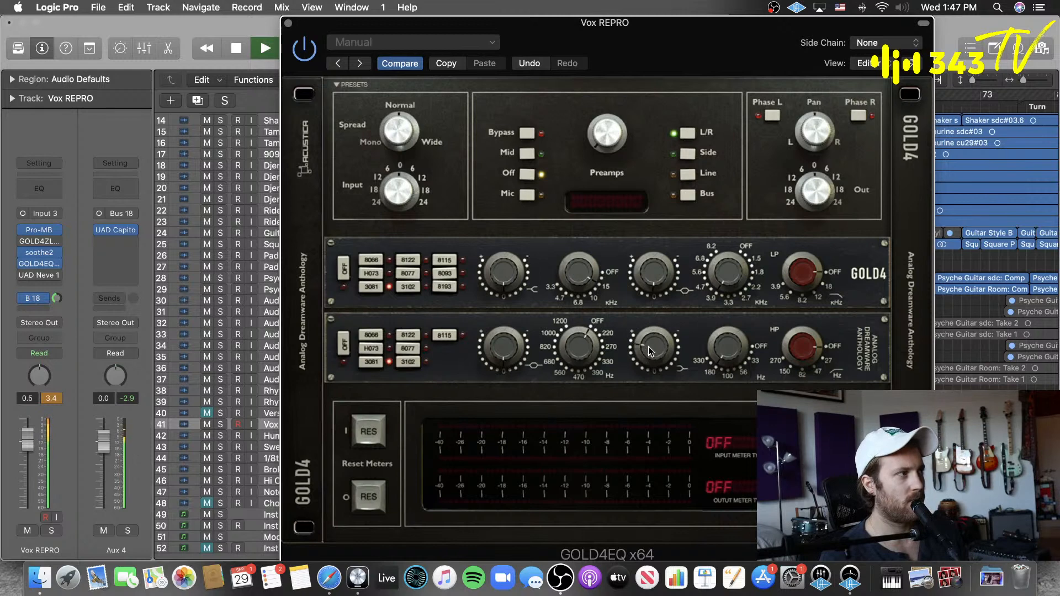
Step: Lower the Vox REPRO channel fader to -5.6 dB and stop playback
drag(37, 438, 35, 464)
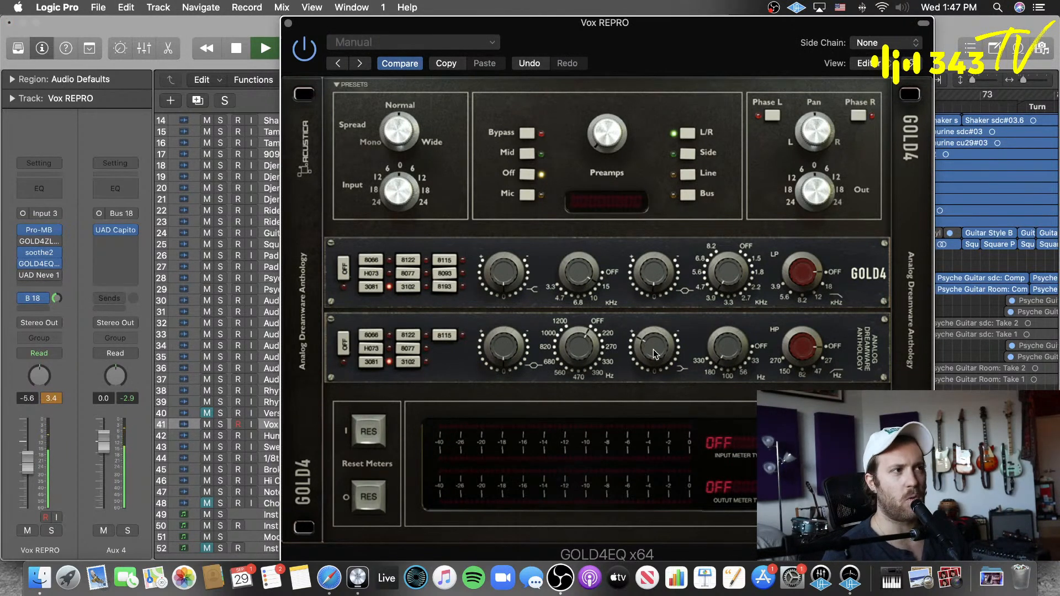
key(space)
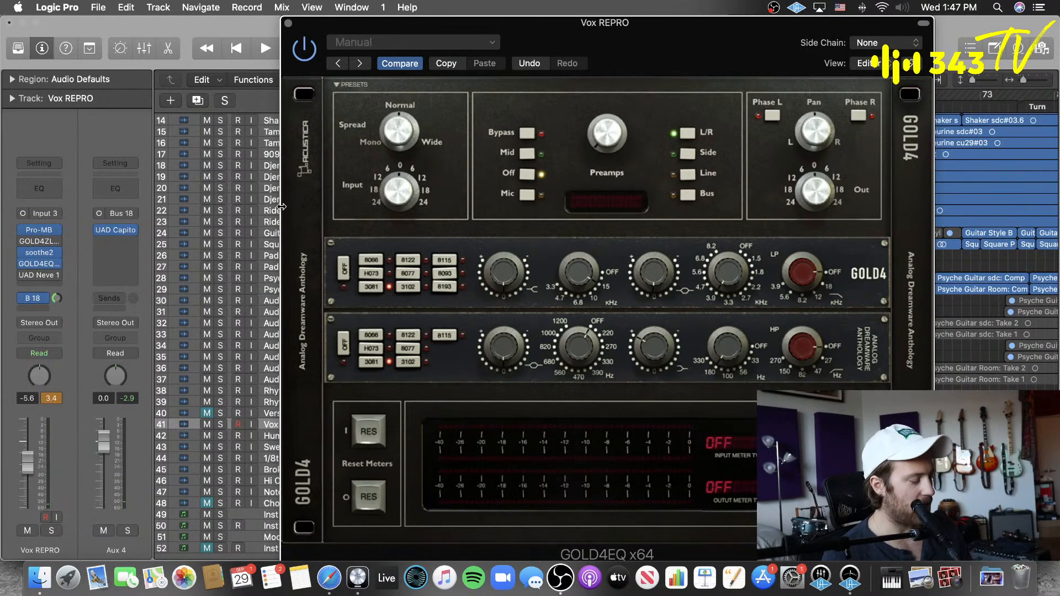
Step: Bypass GOLD4EQ, open UAD Neve 1081 and audition its low-shelf band on the vocal
click(309, 55)
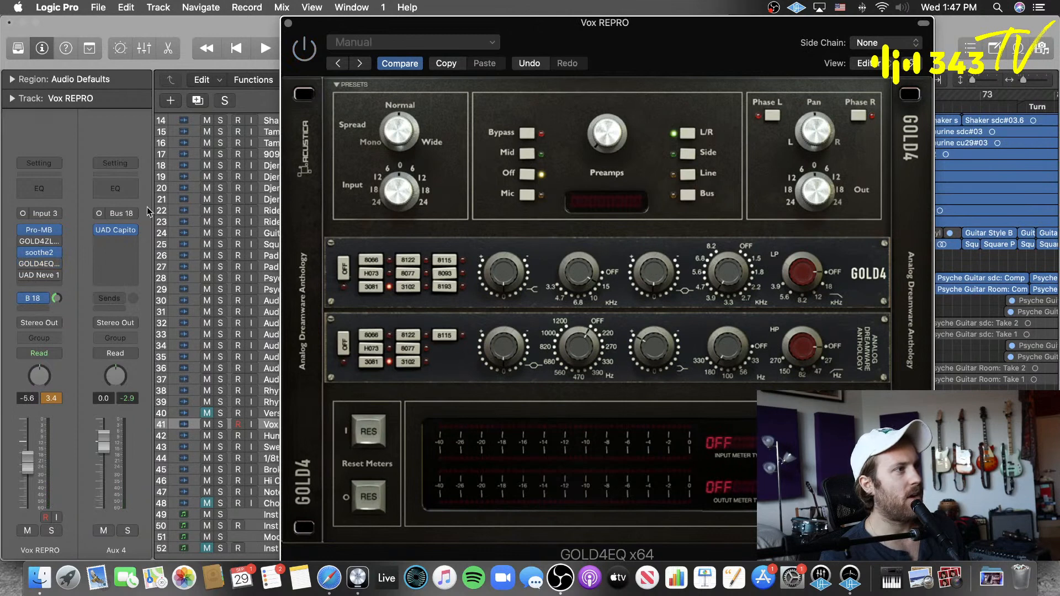
click(40, 276)
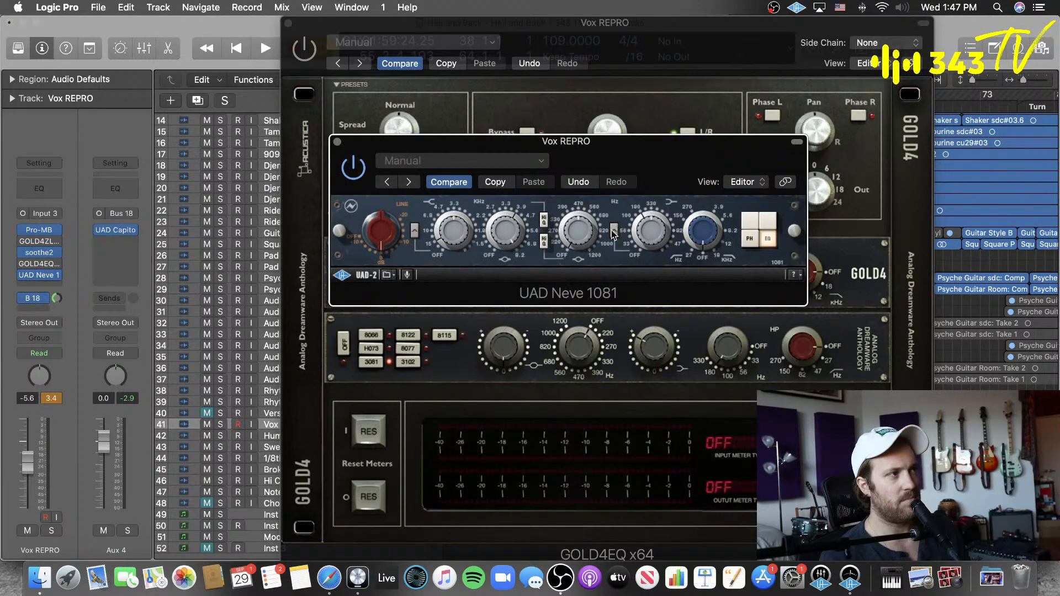
key(space)
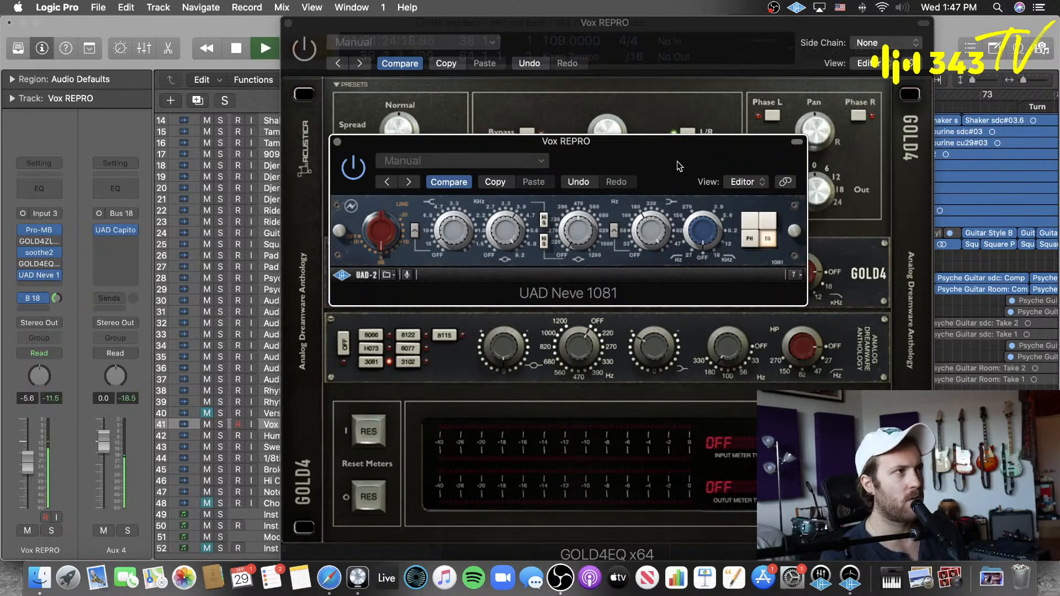
drag(642, 162, 597, 156)
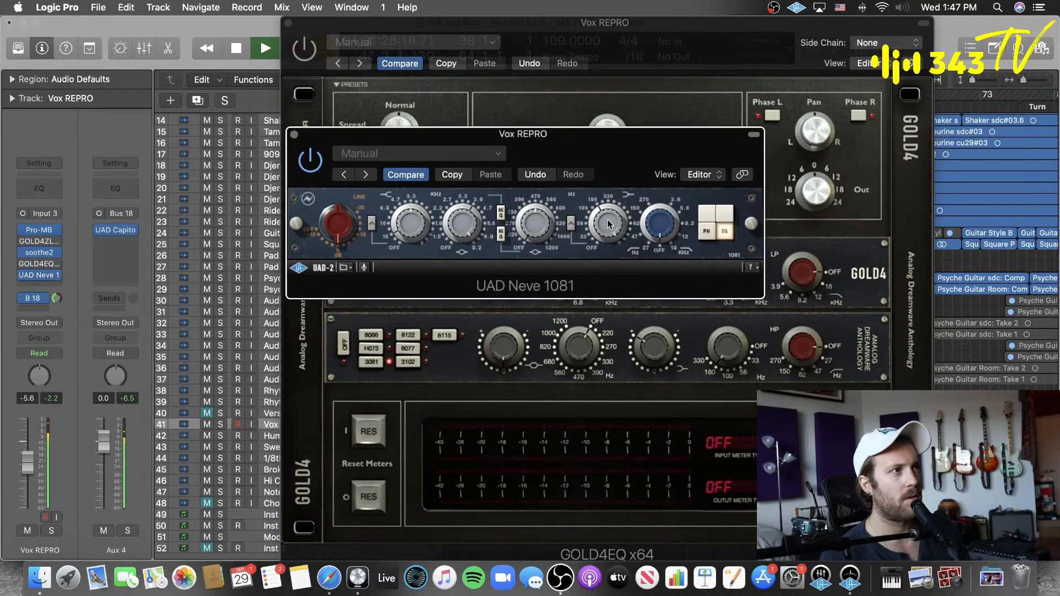
Step: Place both plug-in windows side by side during playback and switch the vocal from UAD Neve 1081 to GOLD4EQ
drag(614, 154, 398, 122)
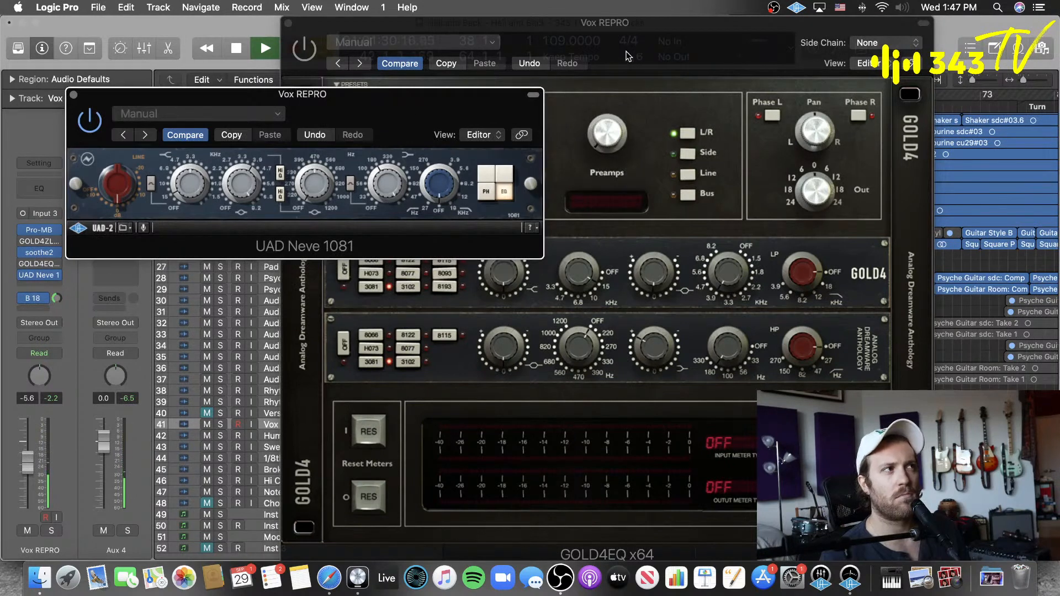
drag(611, 24, 740, 24)
drag(324, 111, 263, 111)
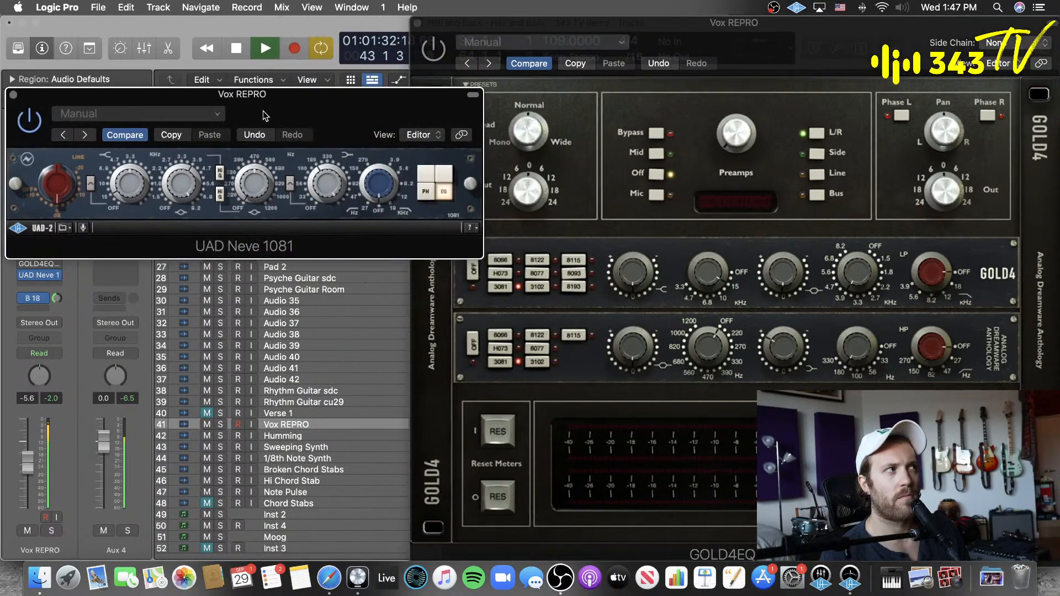
click(427, 53)
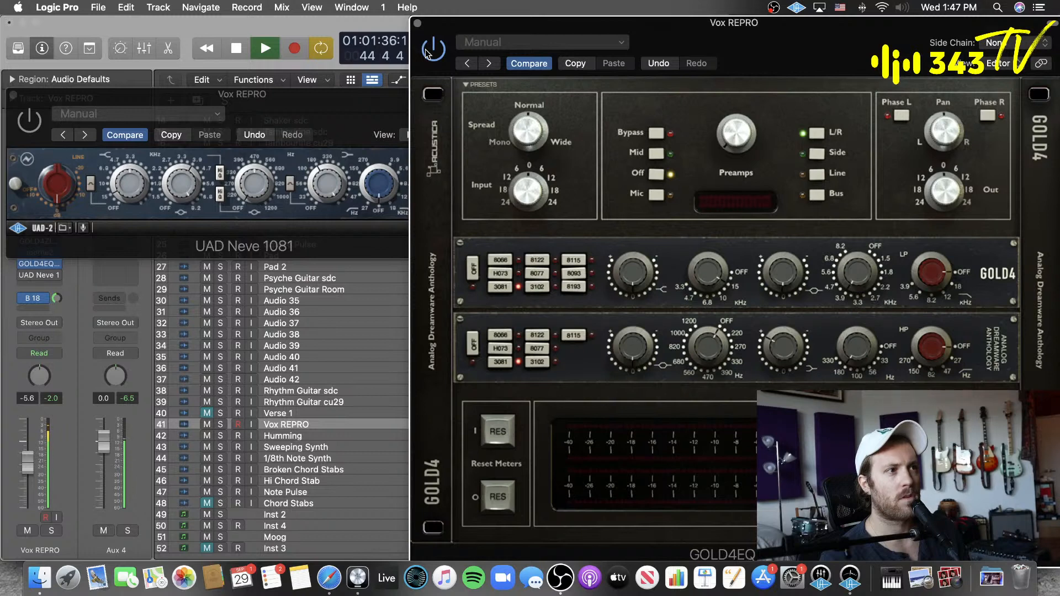
key(space)
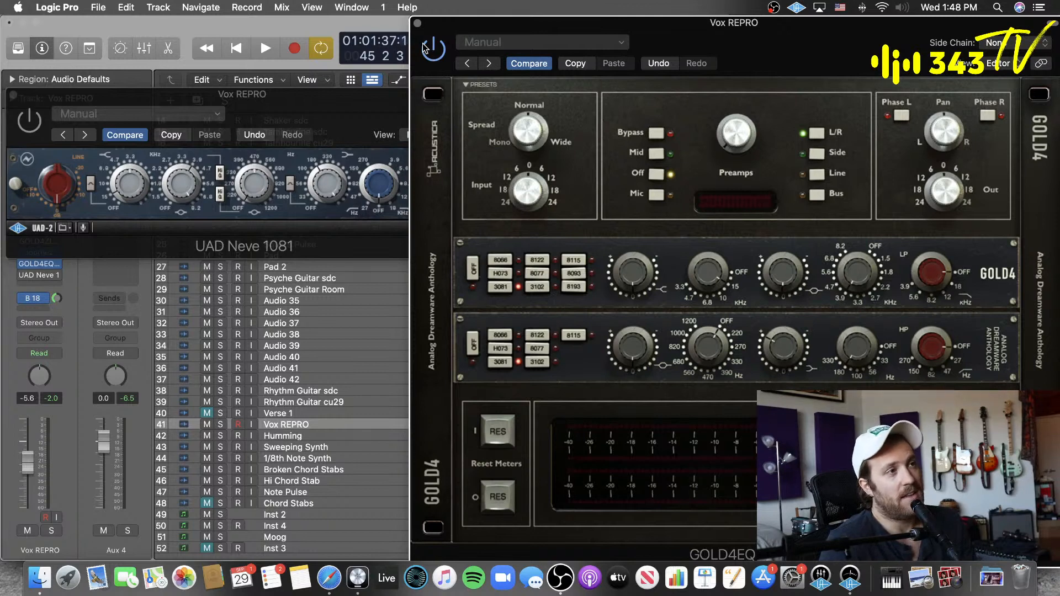
Step: Replay the vocal, bypass GOLD4EQ and enable UAD Neve 1081 to compare the low-shelf sound
key(space)
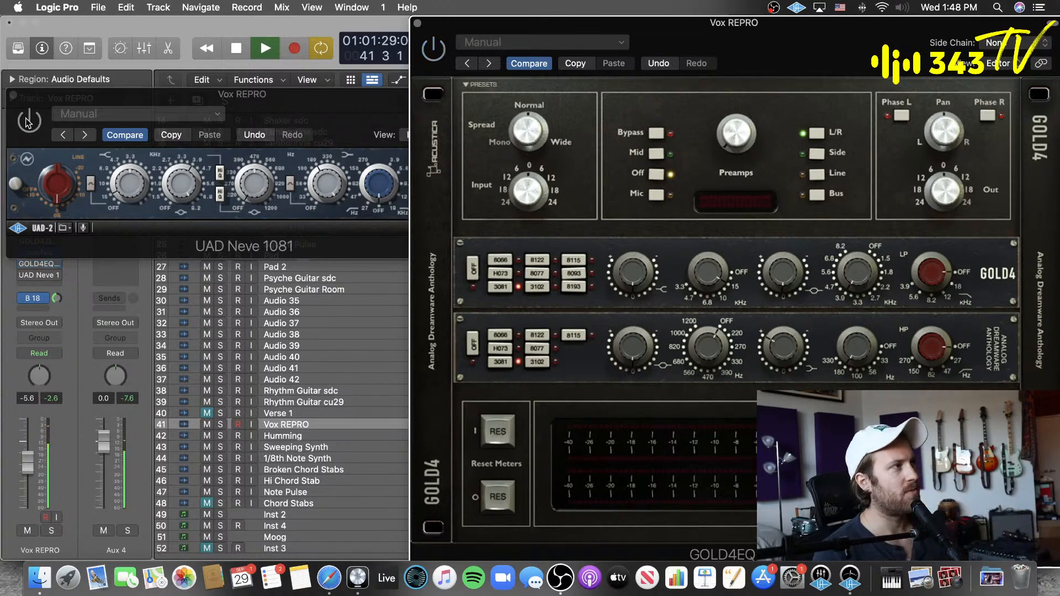
click(312, 126)
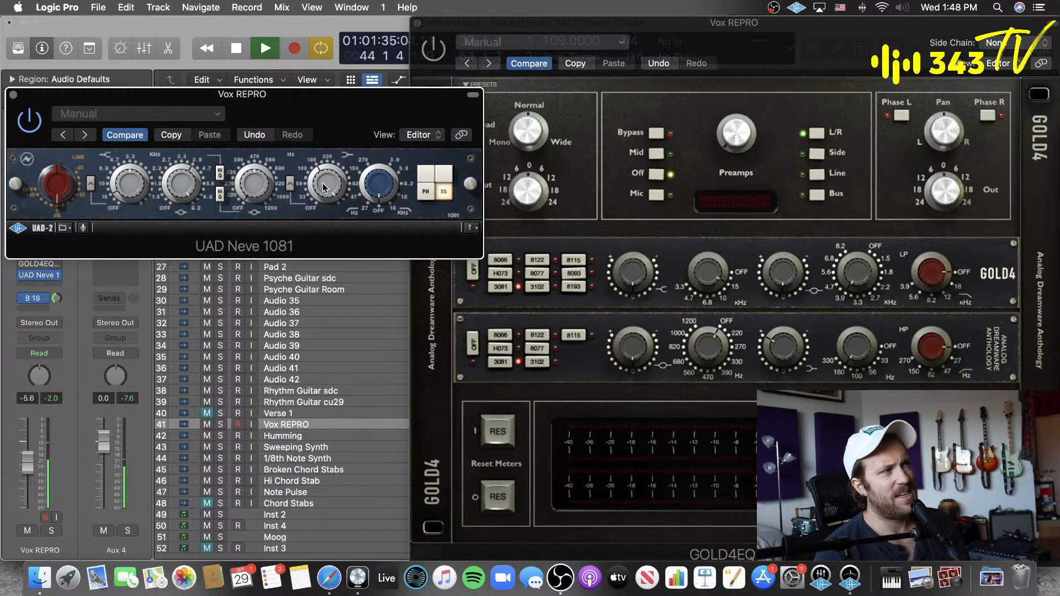
key(space)
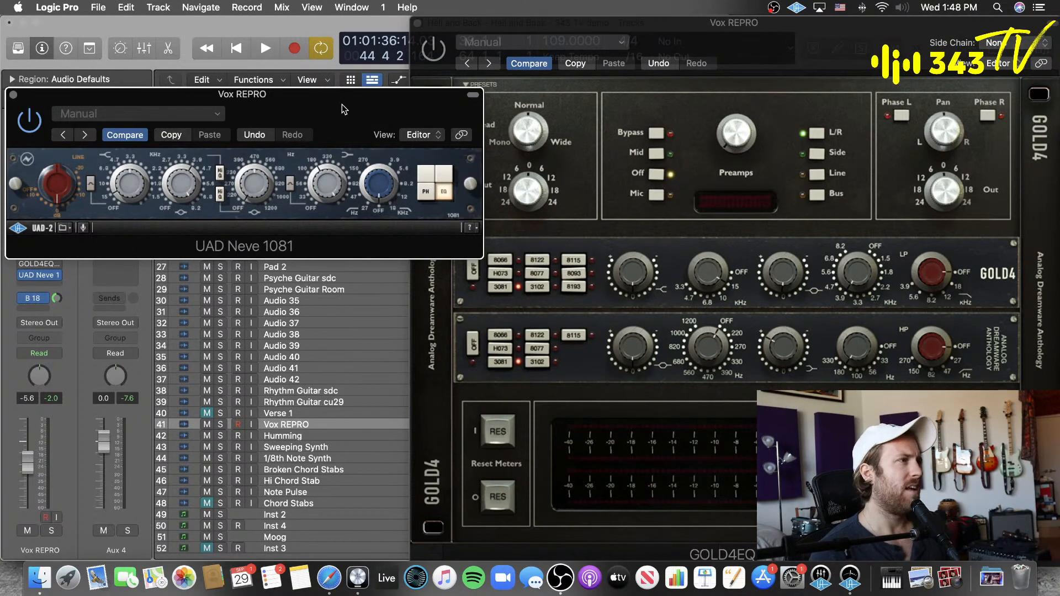
Step: Remove UAD Neve 1081 from the Vox REPRO channel's inserts
drag(344, 109, 474, 116)
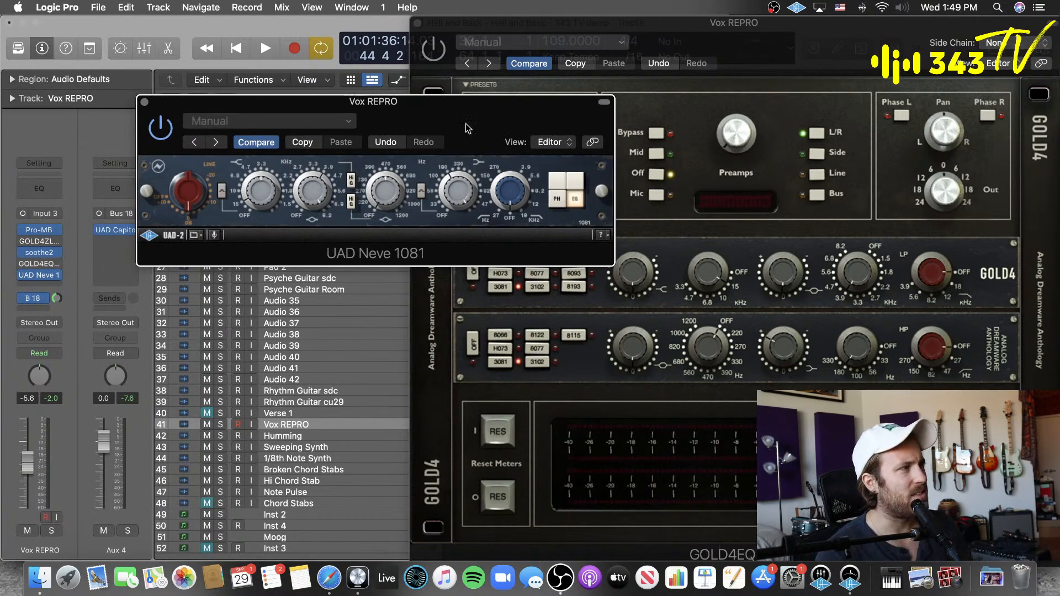
click(56, 275)
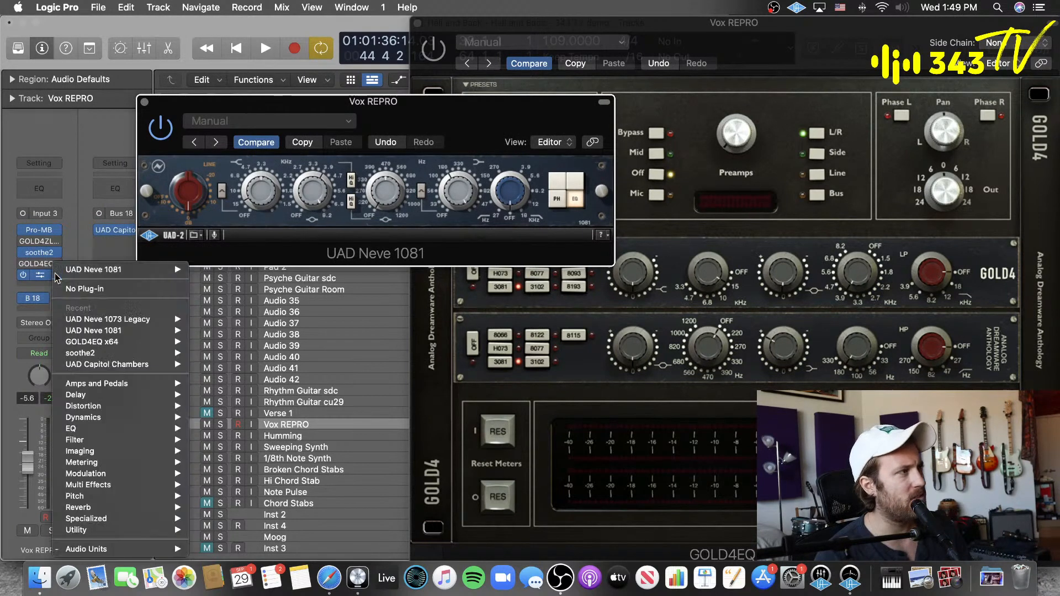
click(75, 289)
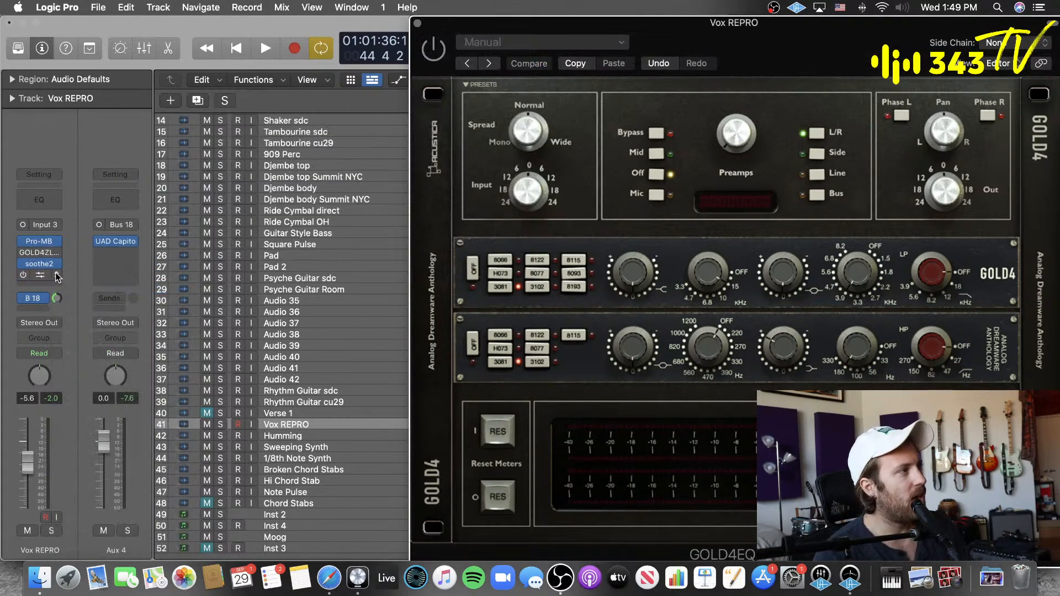
click(57, 275)
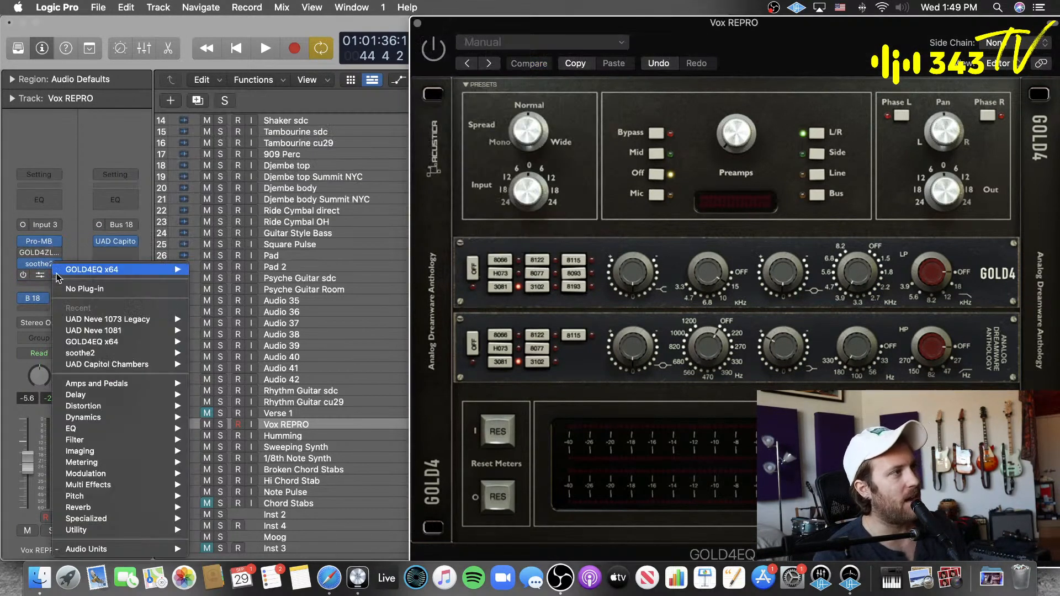
click(83, 289)
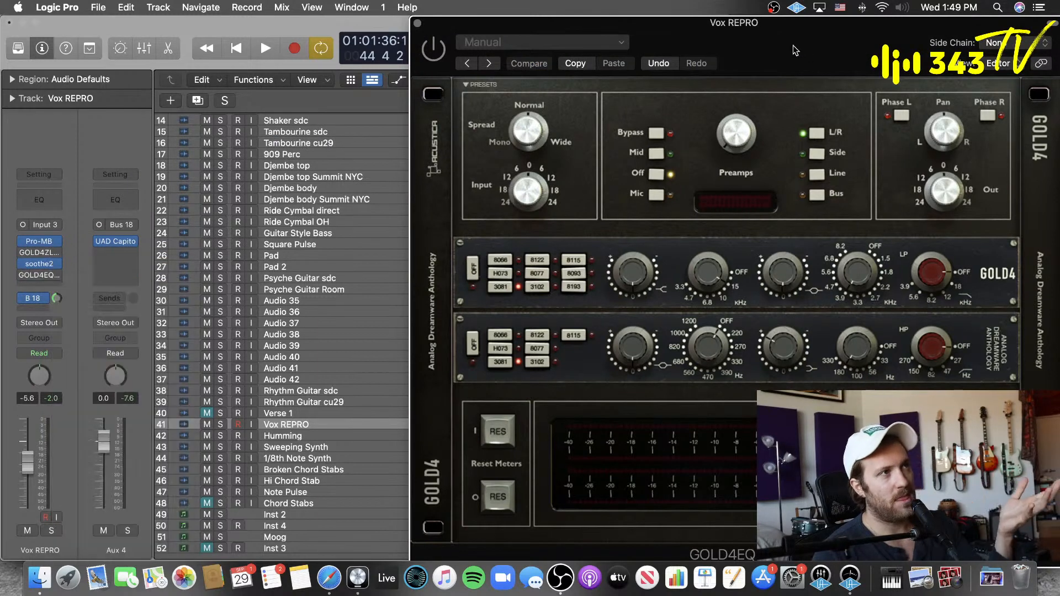
Step: Enable GOLD4EQ on the vocal and centre its window to point out the model choices in its upper EQ section
click(25, 276)
drag(764, 38, 511, 46)
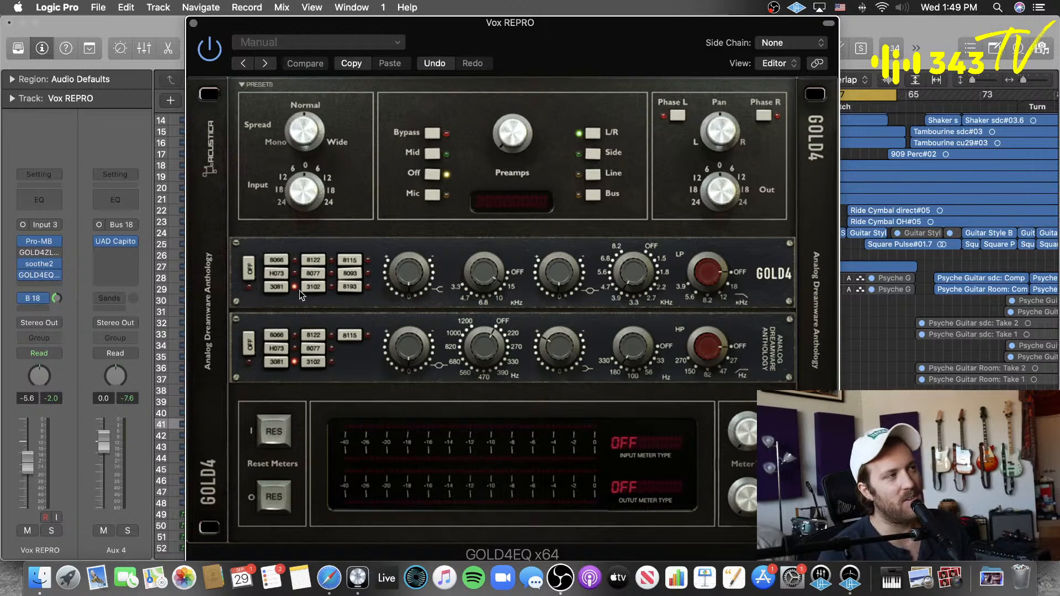
click(318, 288)
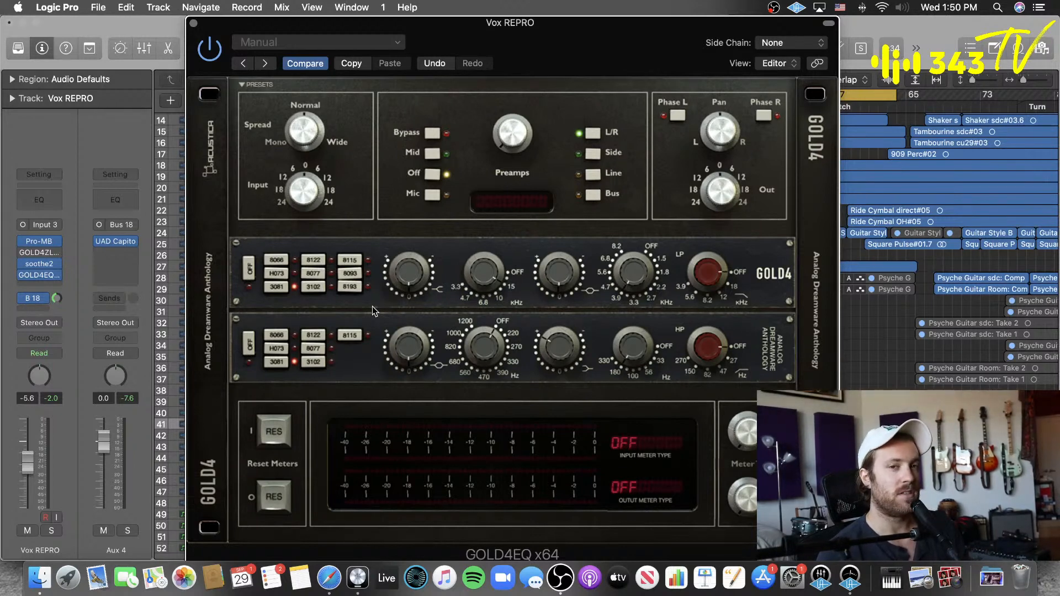
mouse_move(23, 274)
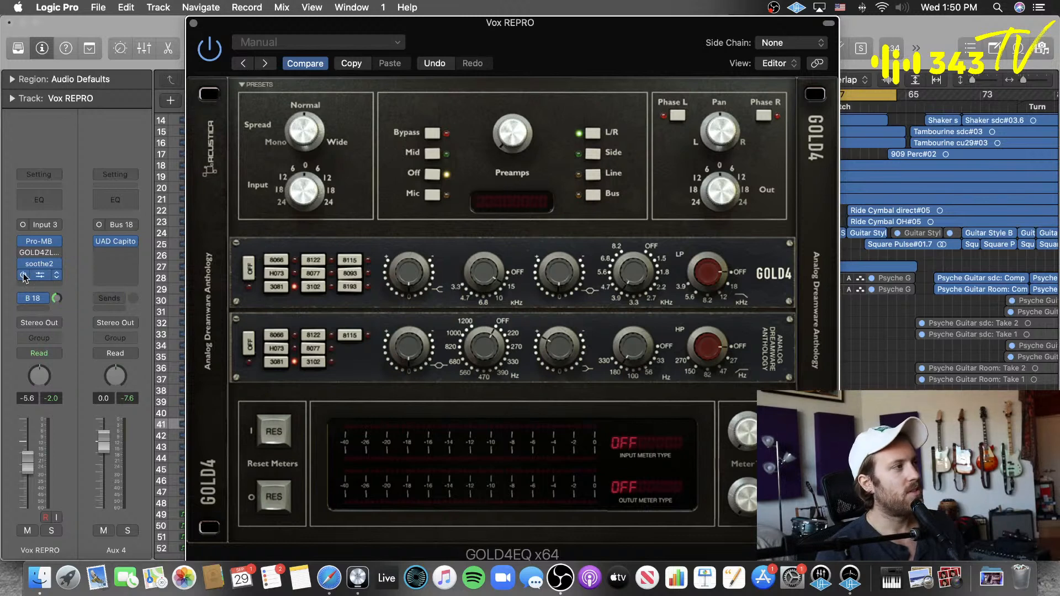
Step: Remove the GOLD4EQ plug-in from the Vox REPRO channel's inserts
click(59, 275)
click(85, 288)
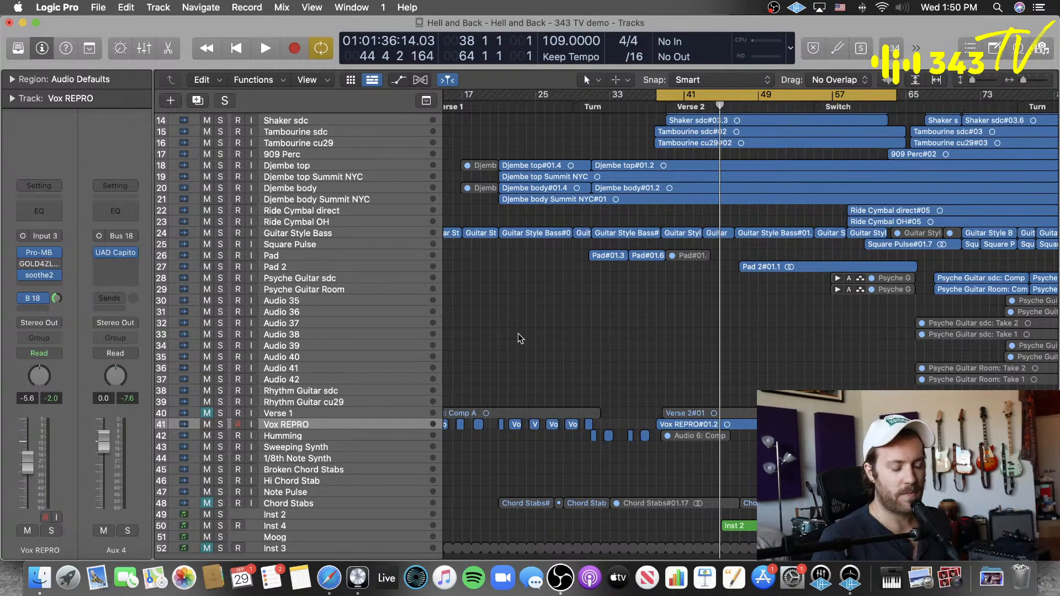
Step: Play the cycled Verse 2 section to hear the vocal without the extra EQ while looking through the track list, and stop playback
scroll(510, 378, up, 2)
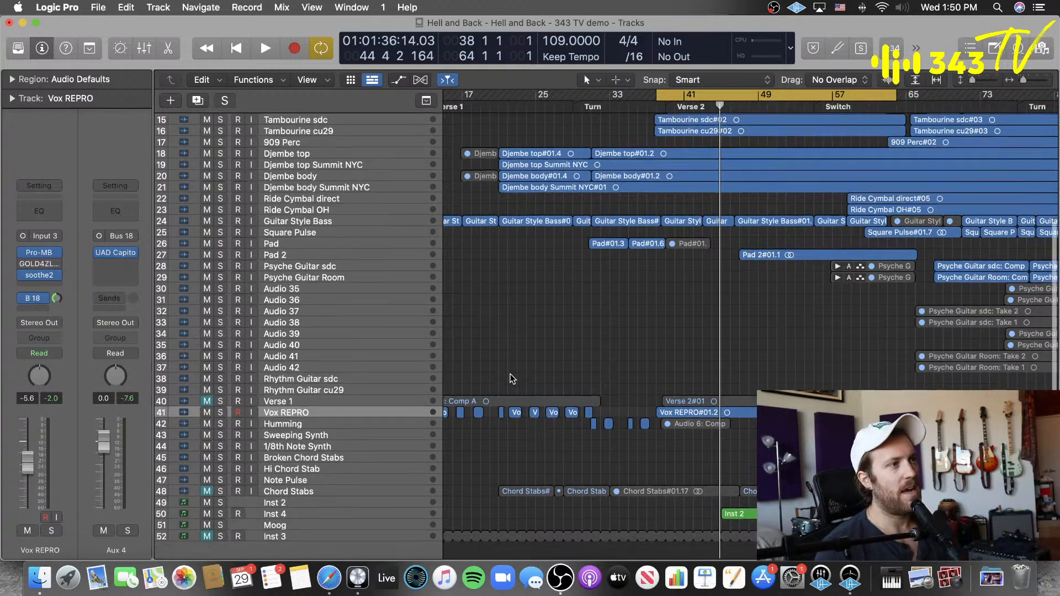
scroll(512, 379, up, 2)
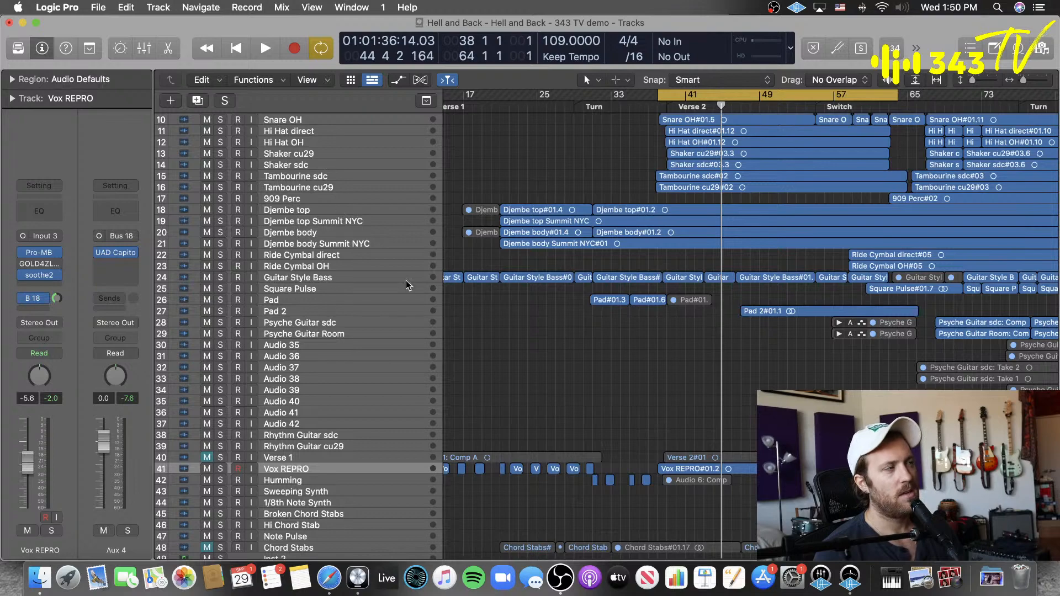
scroll(444, 286, down, 5)
scroll(515, 296, up, 5)
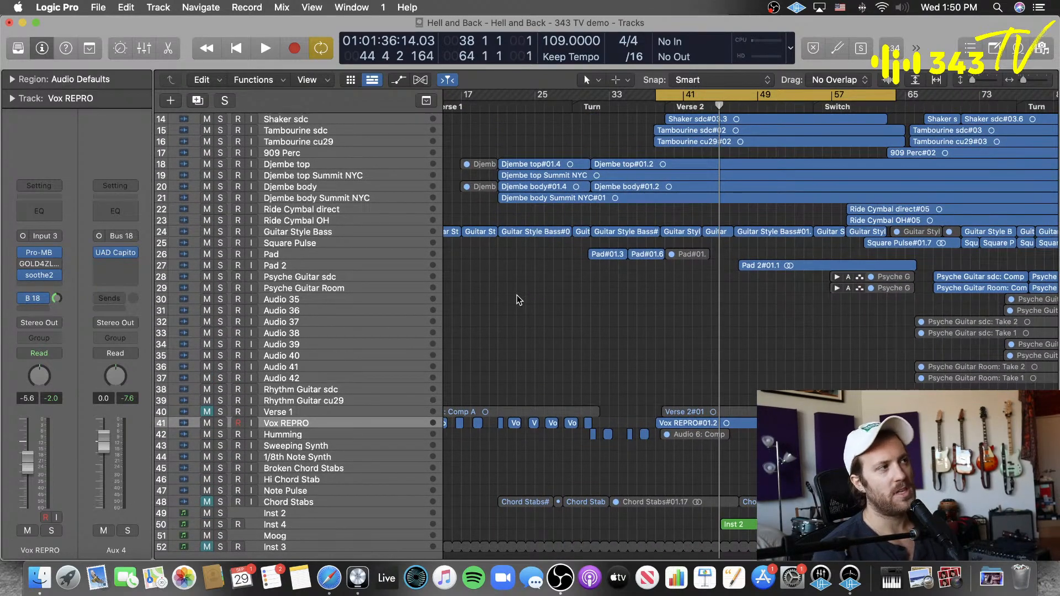
scroll(543, 350, up, 3)
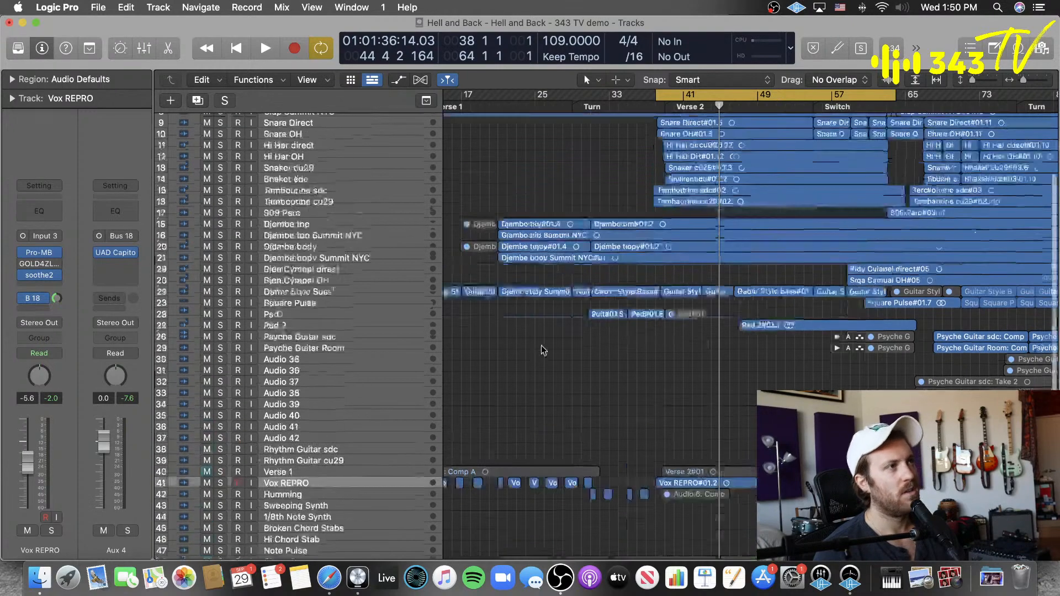
scroll(544, 350, up, 2)
key(space)
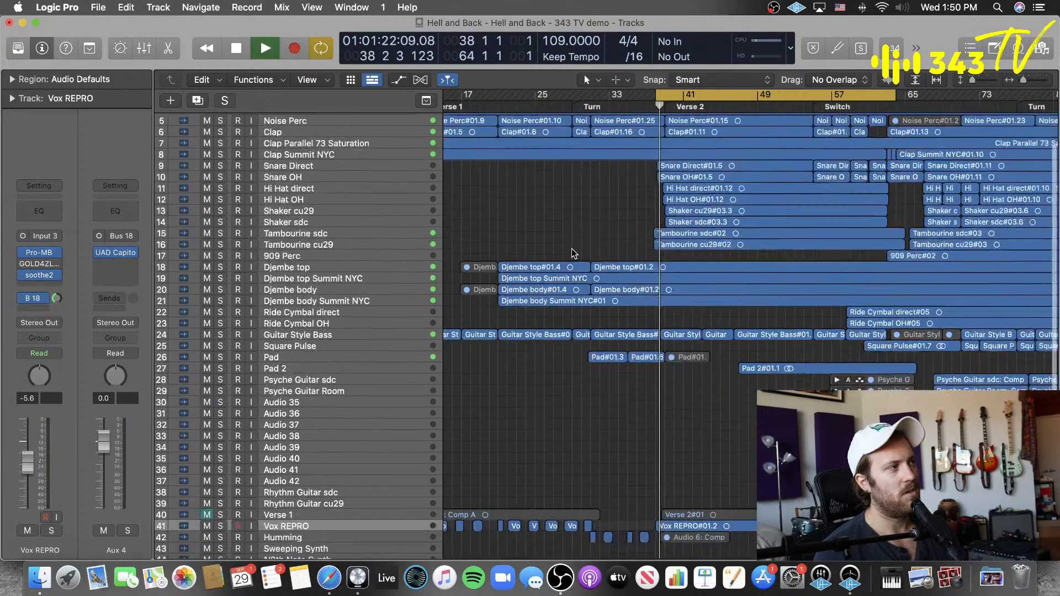
scroll(574, 254, down, 4)
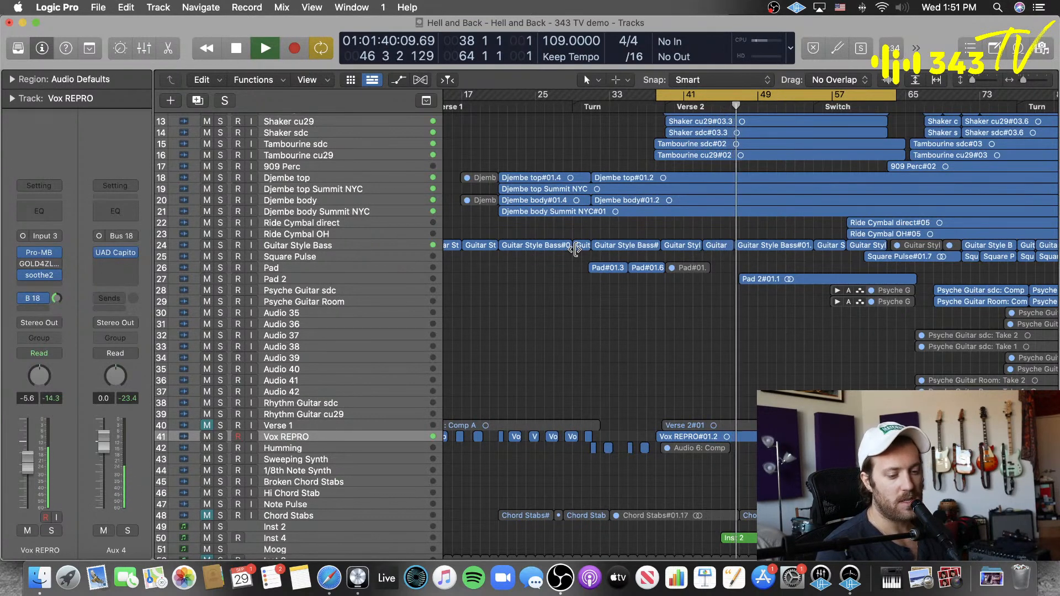
scroll(658, 322, down, 2)
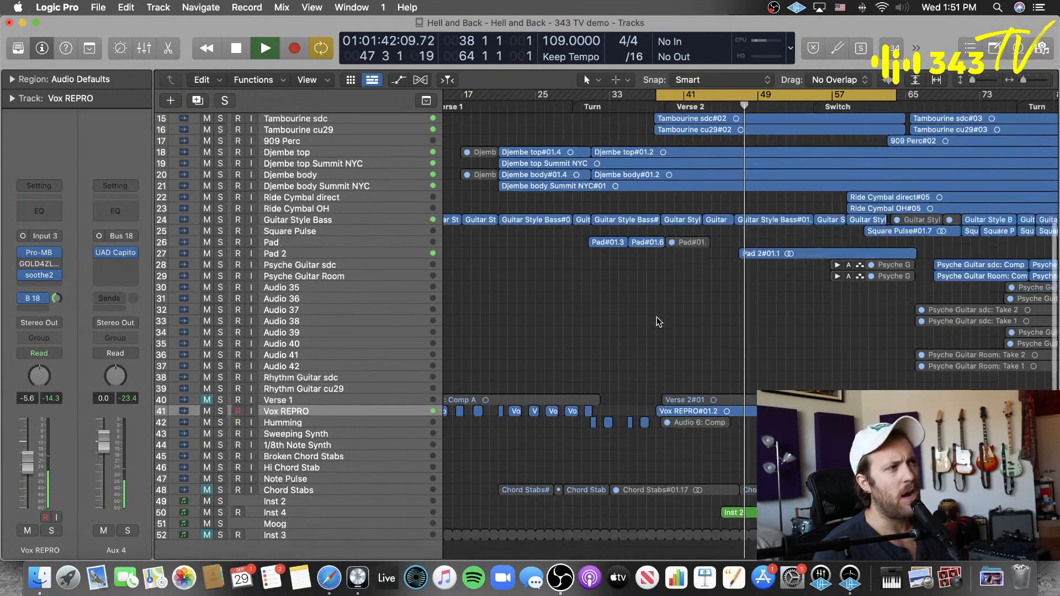
scroll(658, 322, down, 4)
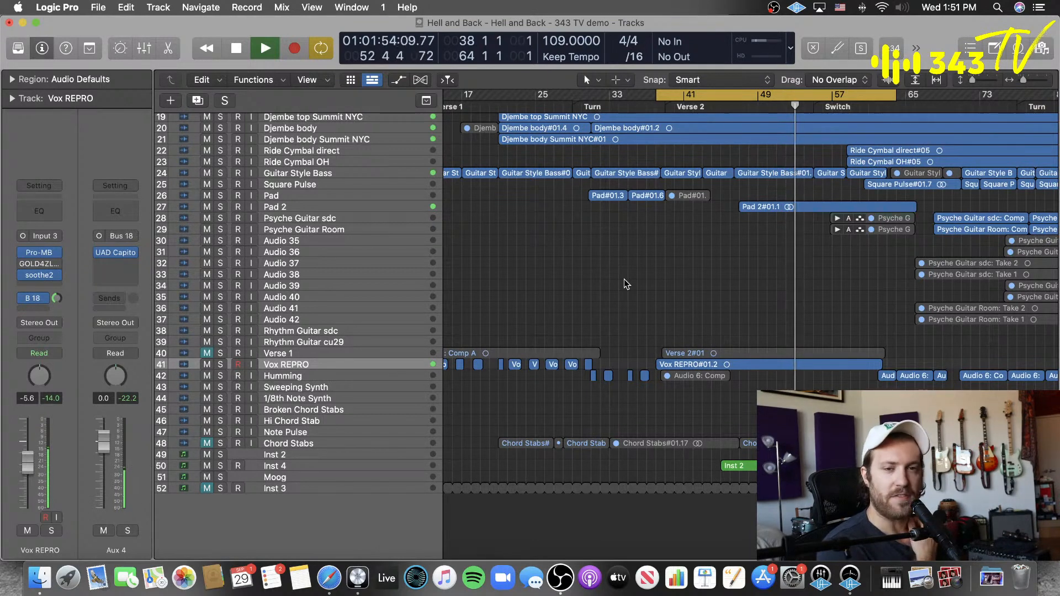
key(space)
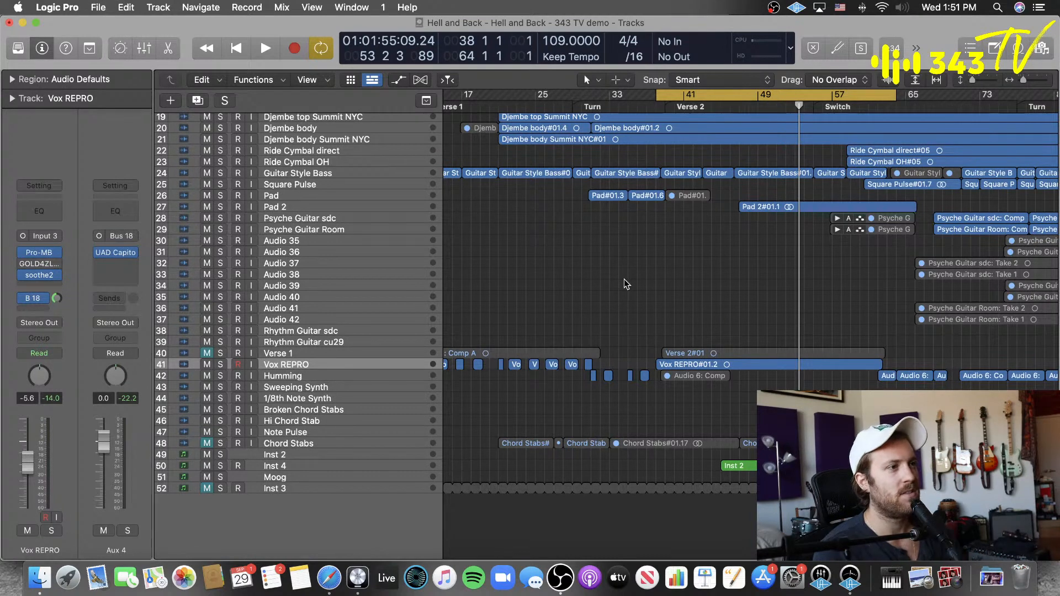
key(space)
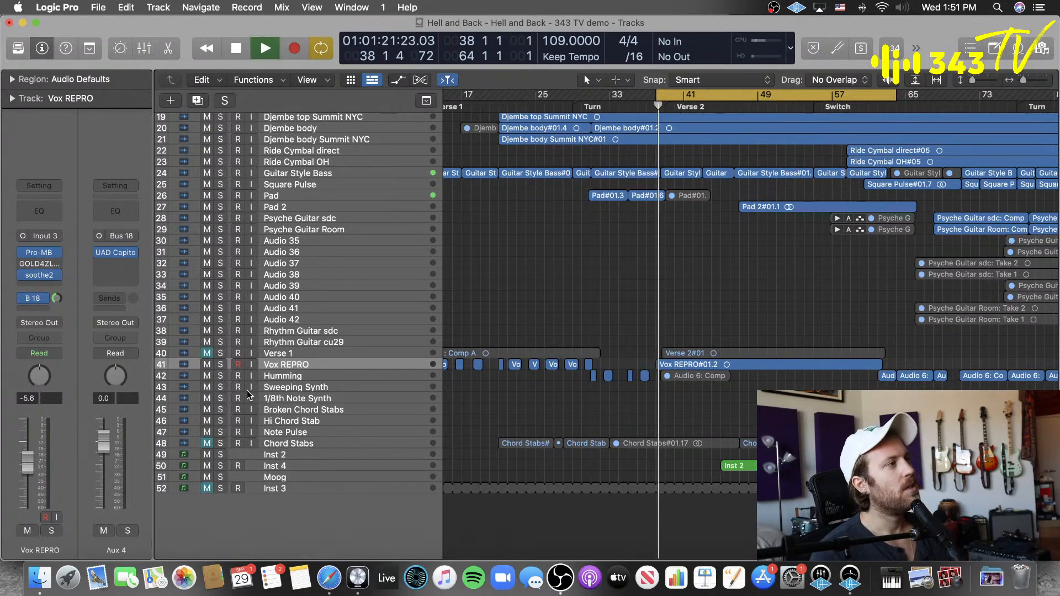
click(41, 286)
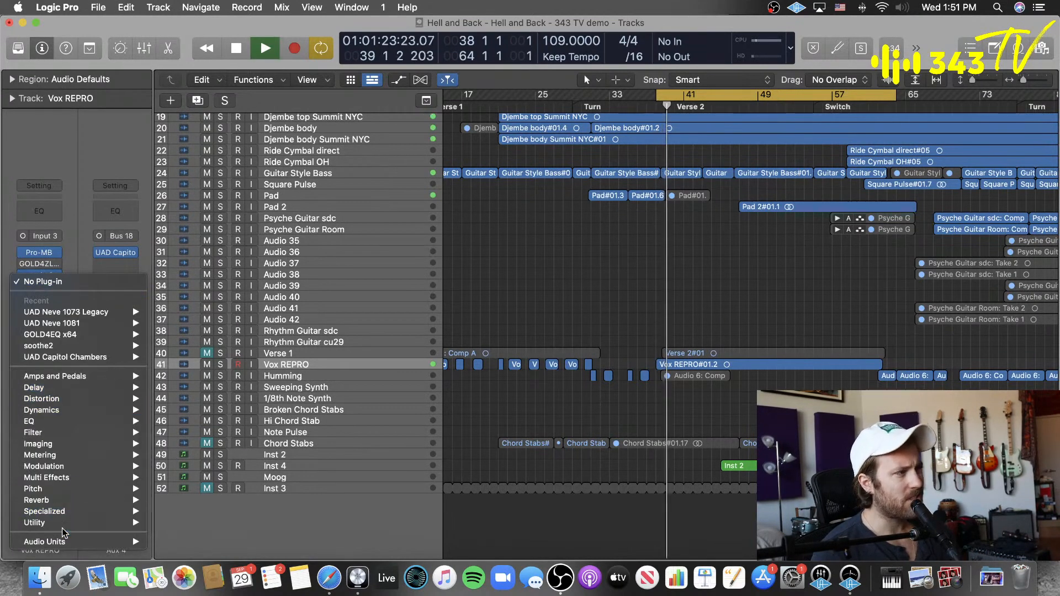
mouse_move(62, 542)
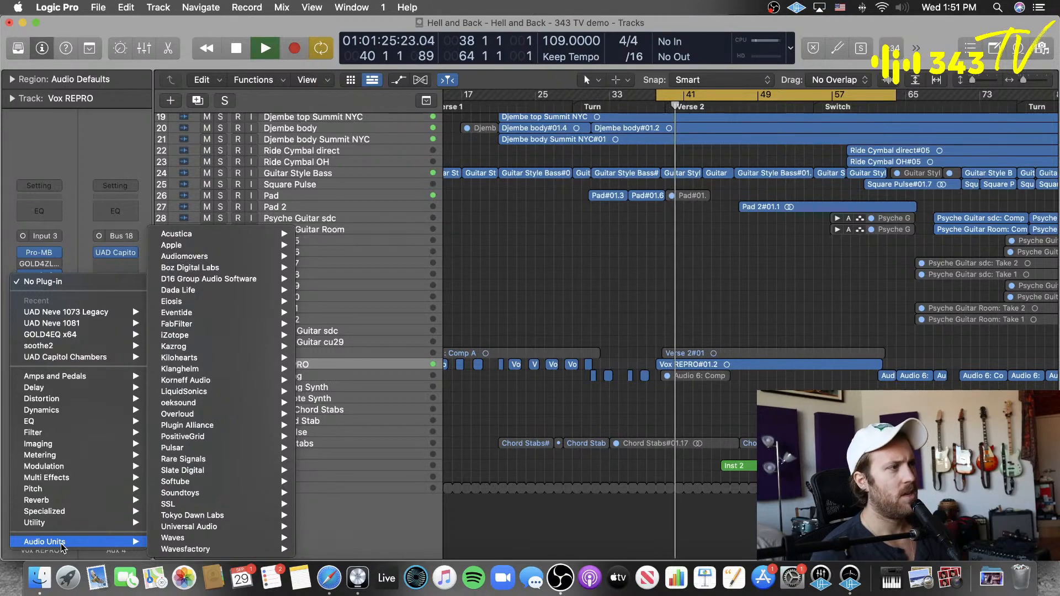
mouse_move(232, 528)
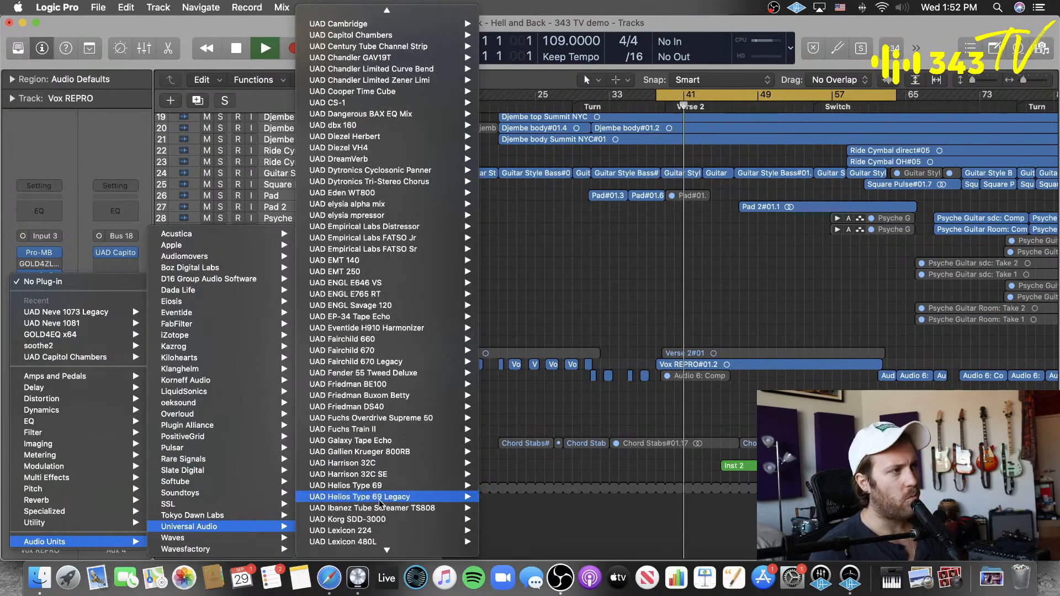
scroll(379, 502, down, 15)
click(521, 402)
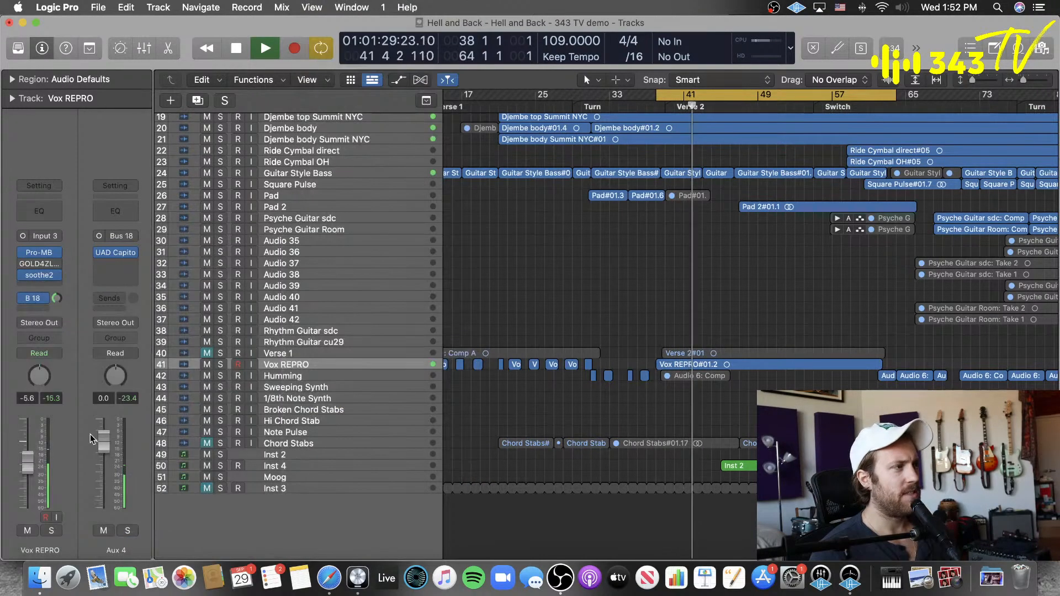
Step: Raise the Vox REPRO channel's volume to 0.5 dB and replay the Verse 2 section
drag(27, 466, 37, 423)
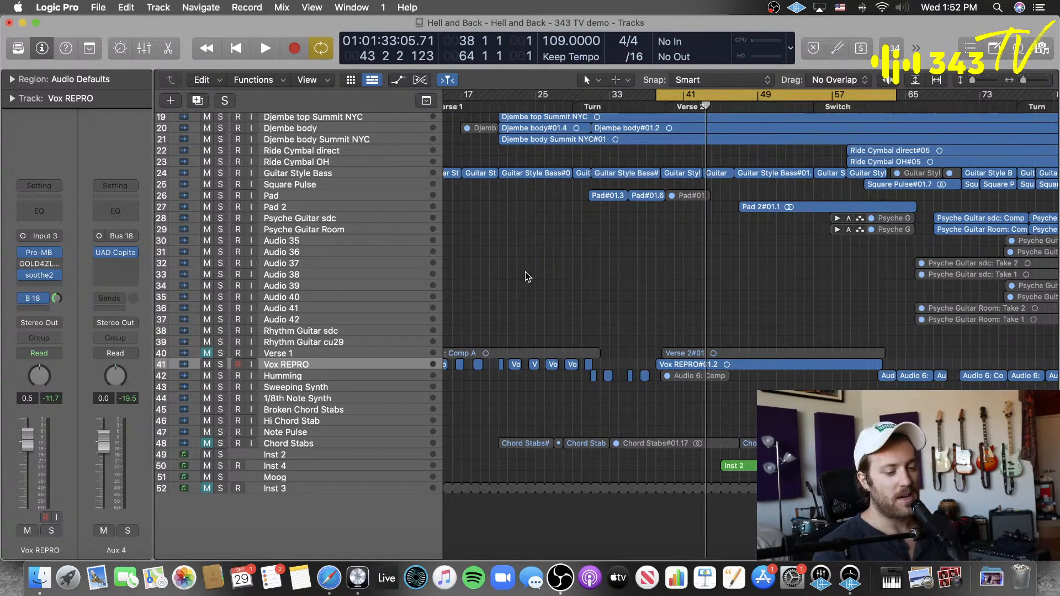
key(space)
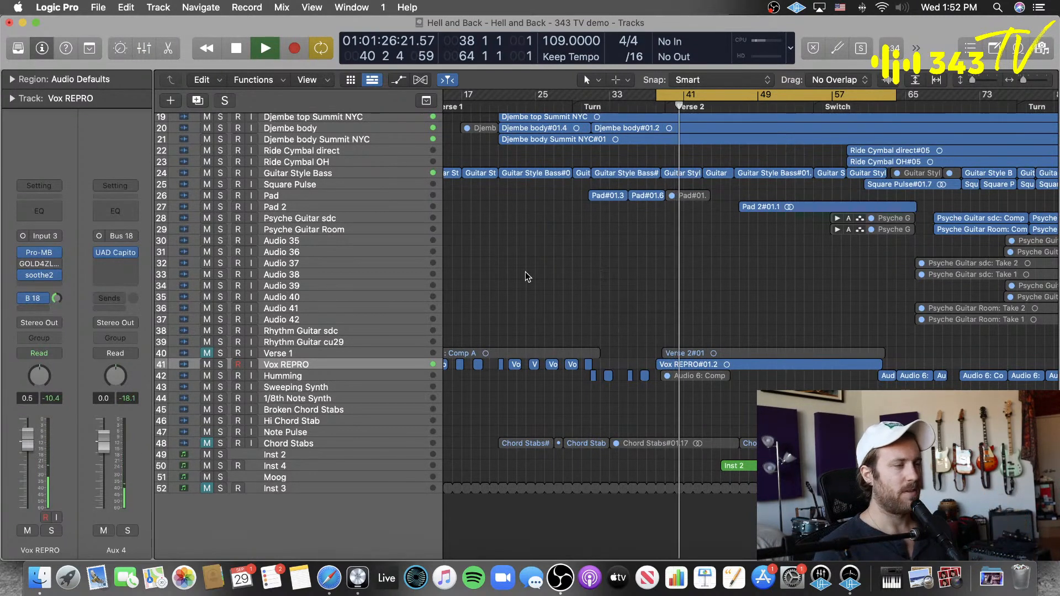
Step: Insert the mono UAD Pultec-Pro Legacy after soothe2 on the Vox REPRO channel, stop playback and close its window
click(34, 285)
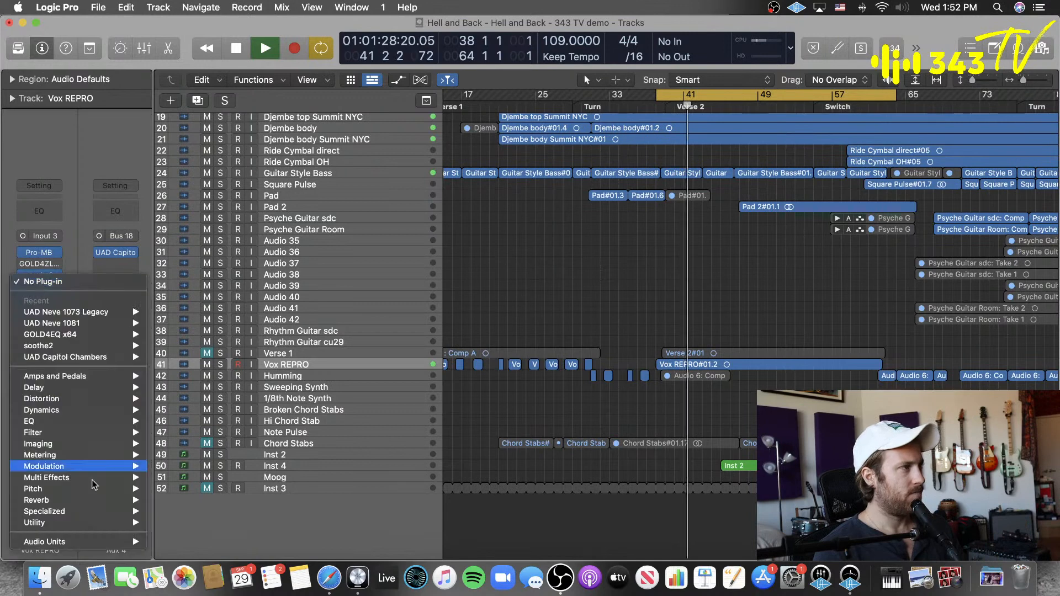
mouse_move(74, 544)
mouse_move(260, 529)
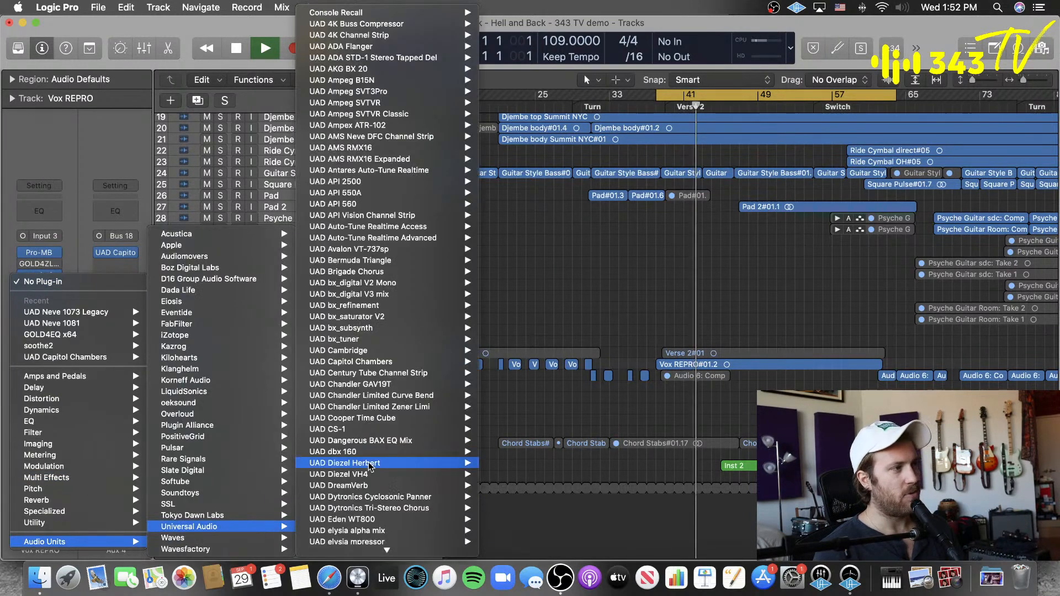
scroll(369, 462, down, 10)
mouse_move(369, 464)
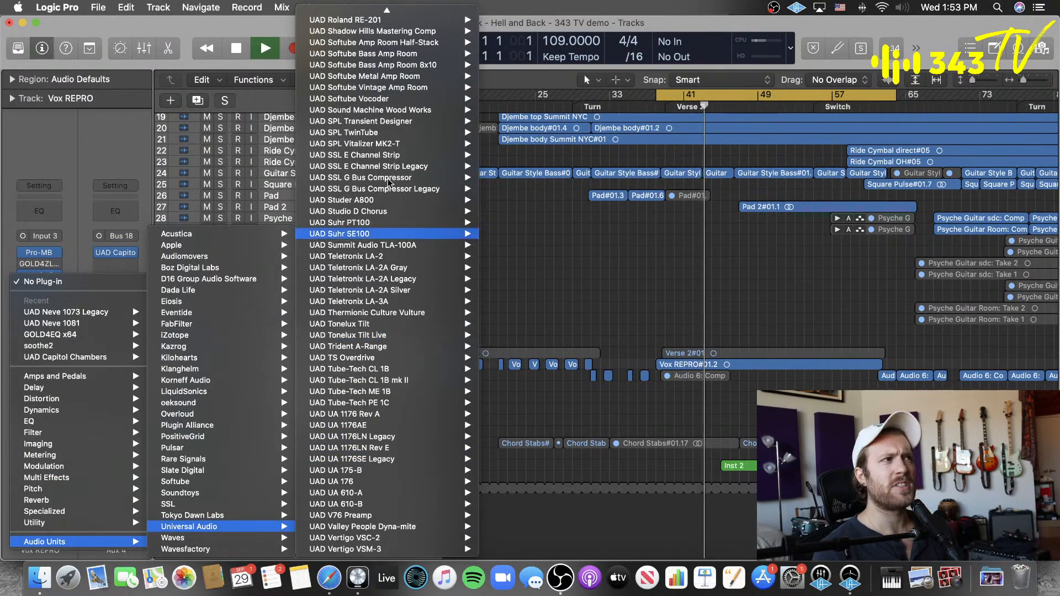
scroll(385, 171, up, 8)
mouse_move(384, 167)
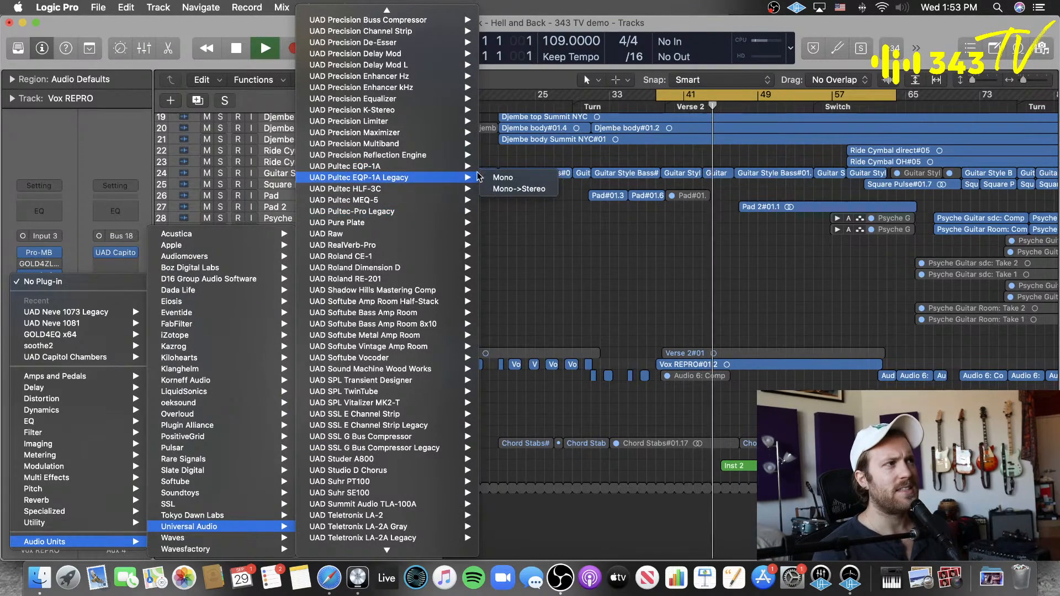
mouse_move(461, 211)
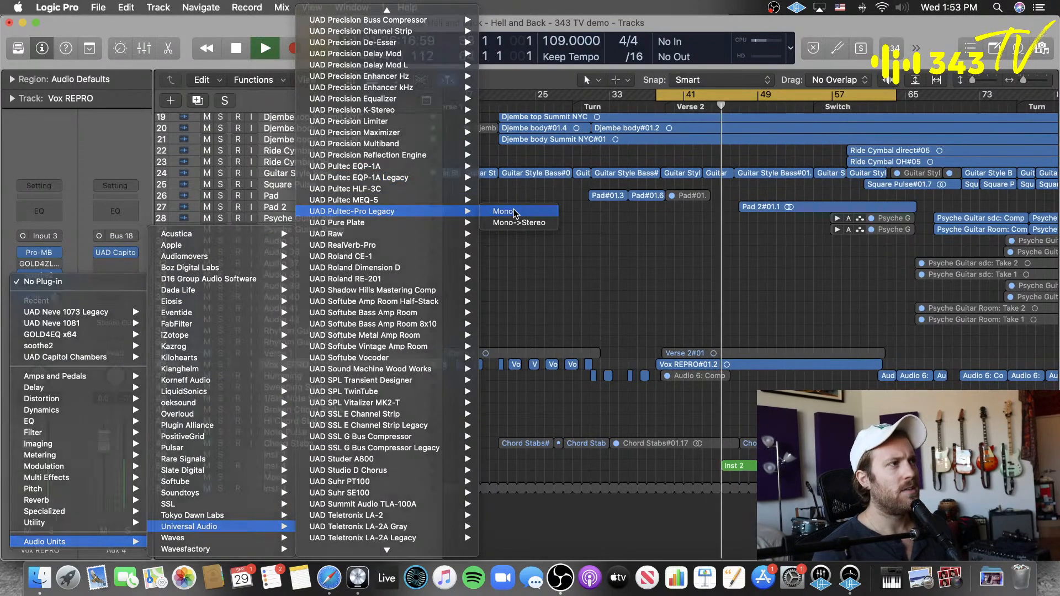
click(513, 211)
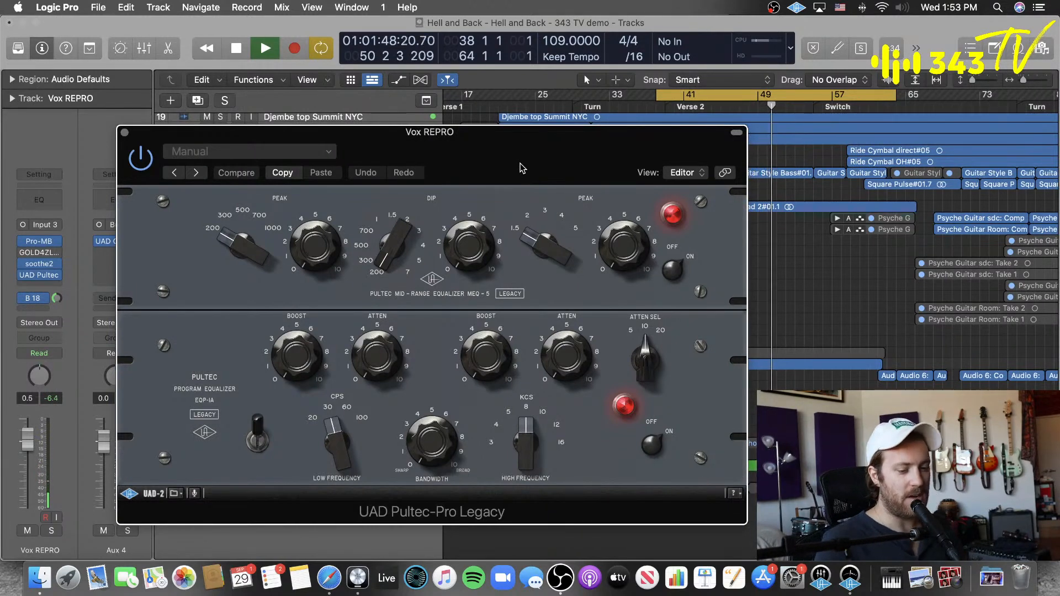
key(space)
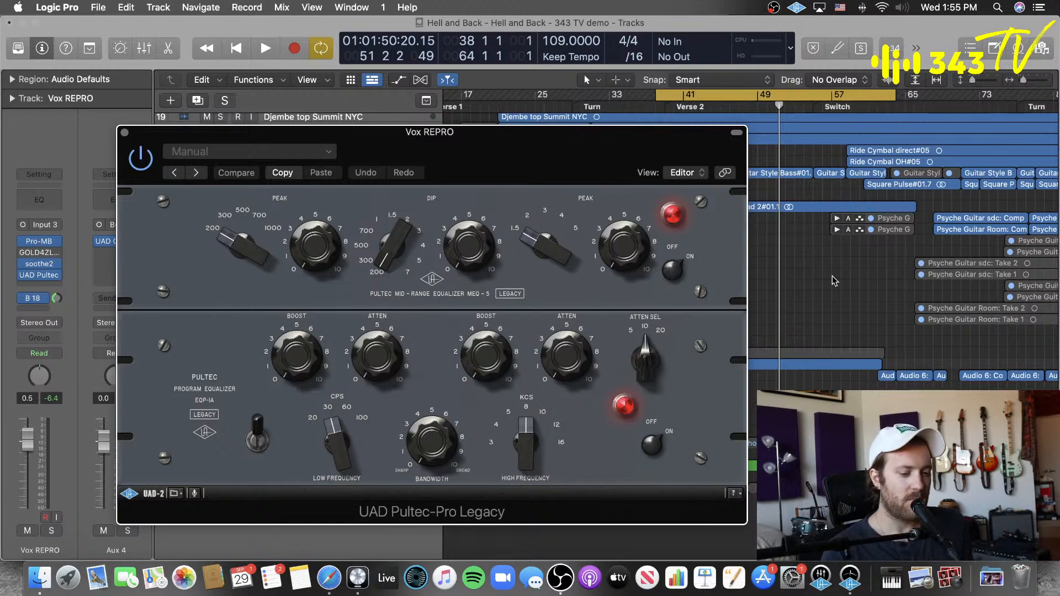
click(125, 133)
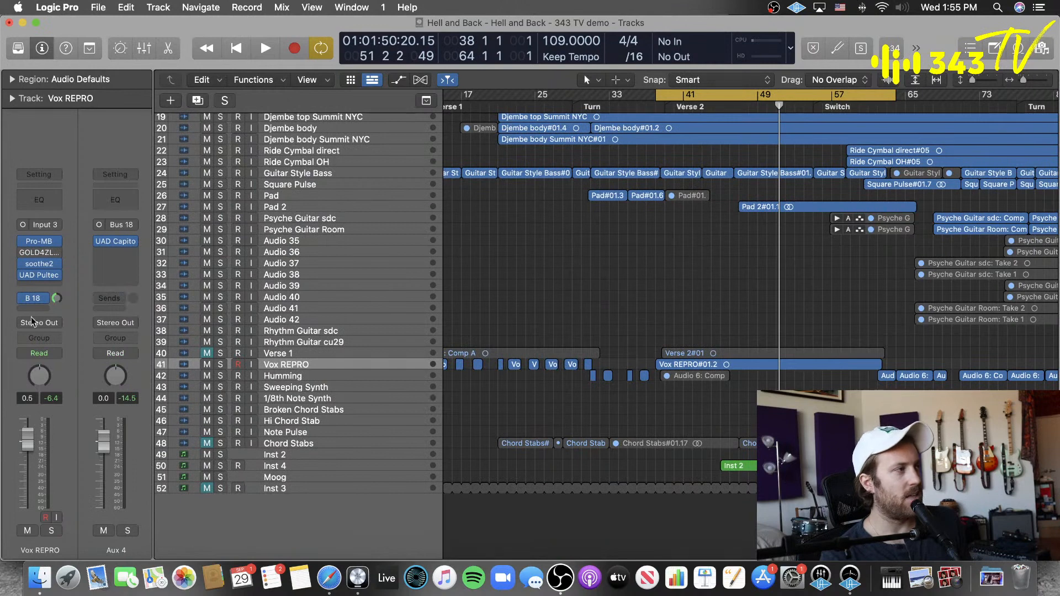
click(47, 287)
mouse_move(92, 543)
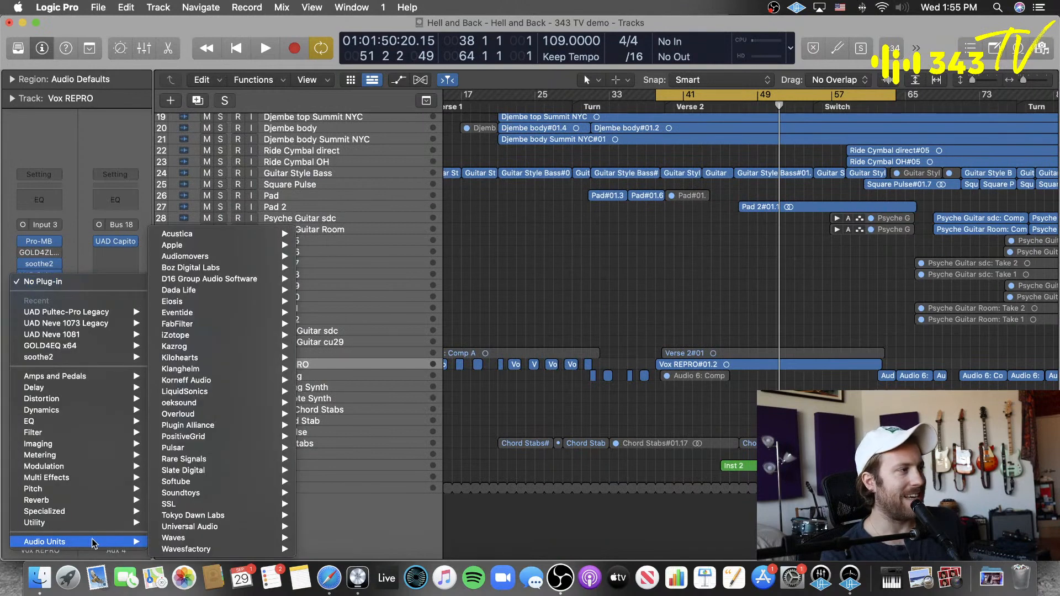
mouse_move(177, 243)
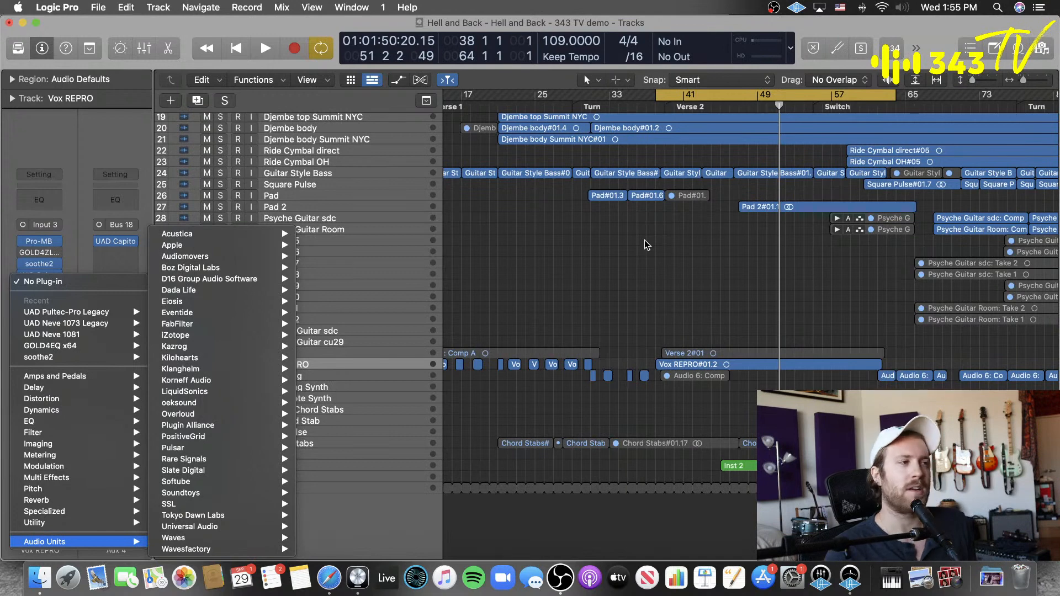
click(644, 240)
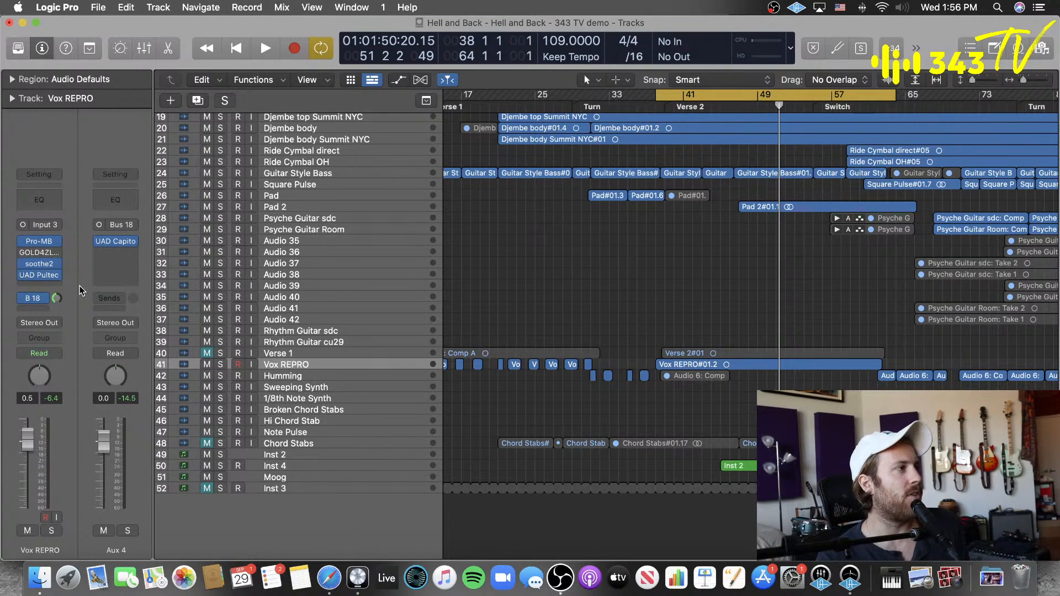
Step: Select the Bass track, open its SAND3EQPEZL plug-in and move the window clear of the channel strip
scroll(264, 193, up, 10)
click(309, 152)
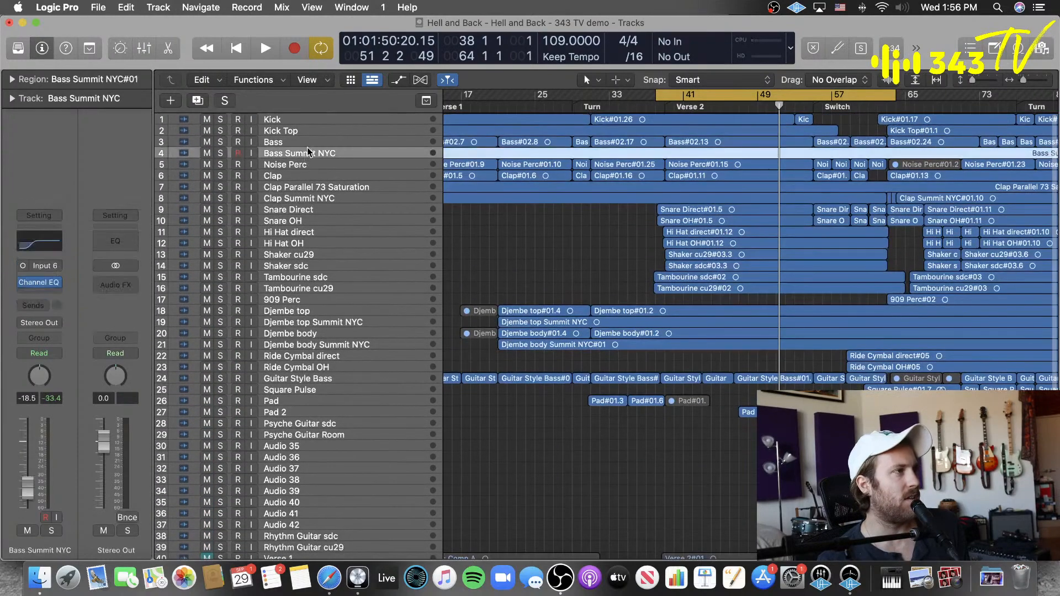
click(309, 142)
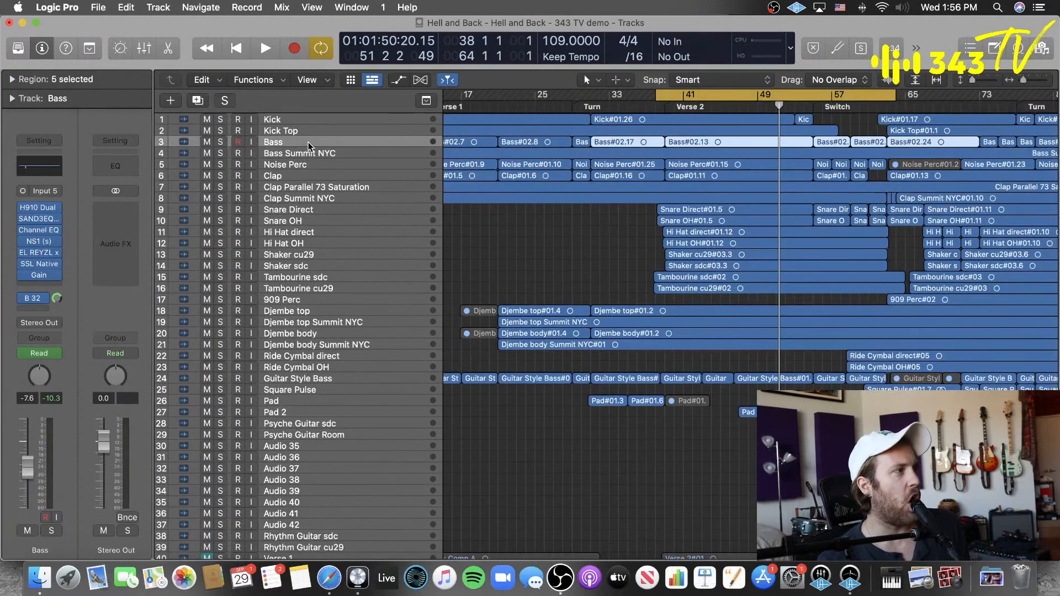
click(39, 219)
drag(710, 114, 517, 43)
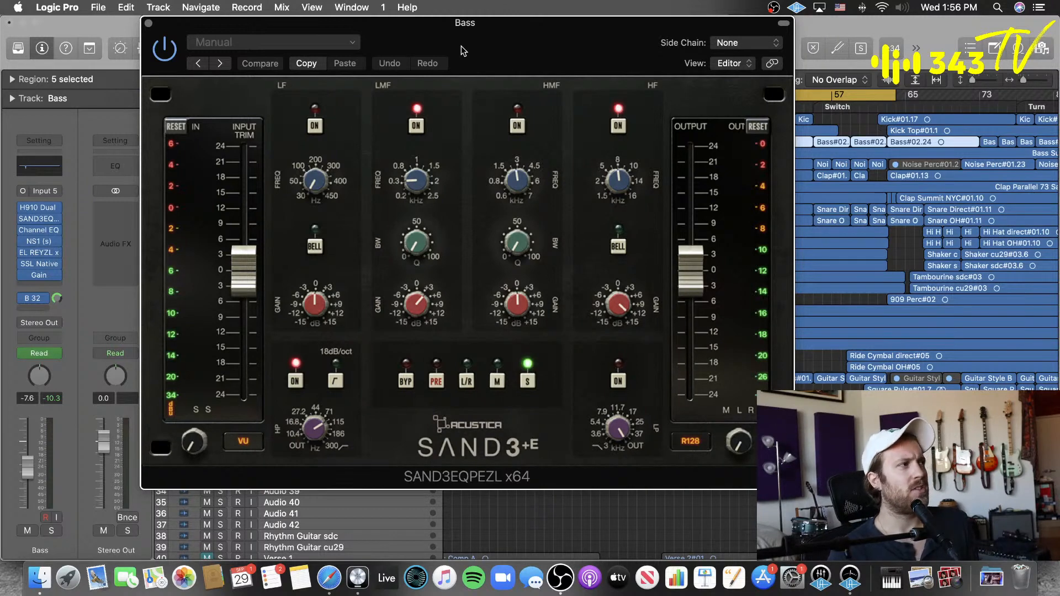
drag(461, 46, 793, 46)
Step: Look through the Acustica Audio Units available for the Bass channel's next insert slot, down to the SAND3 variants, without inserting one
click(49, 282)
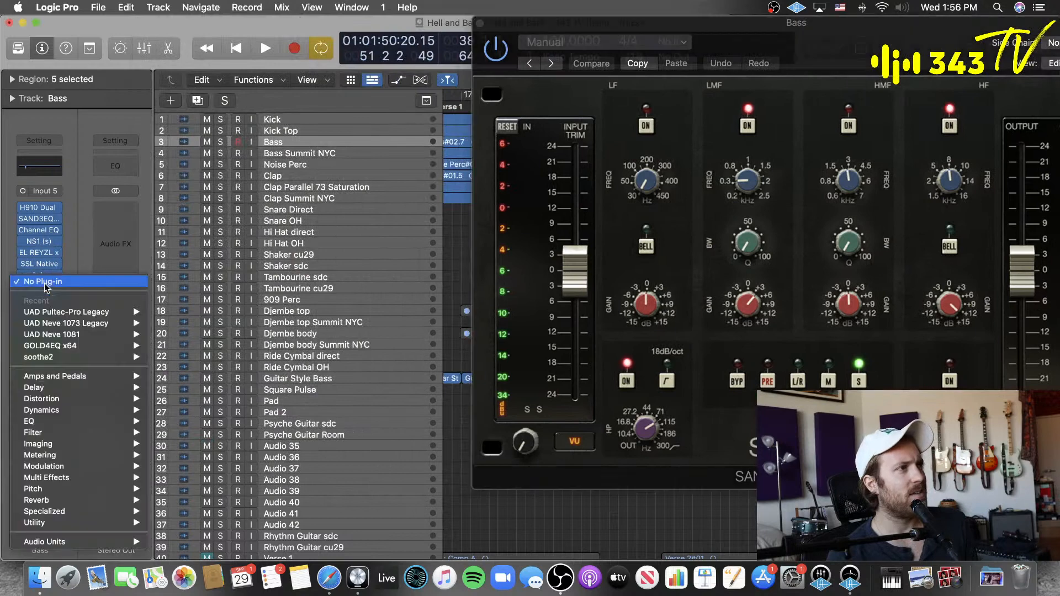
mouse_move(48, 544)
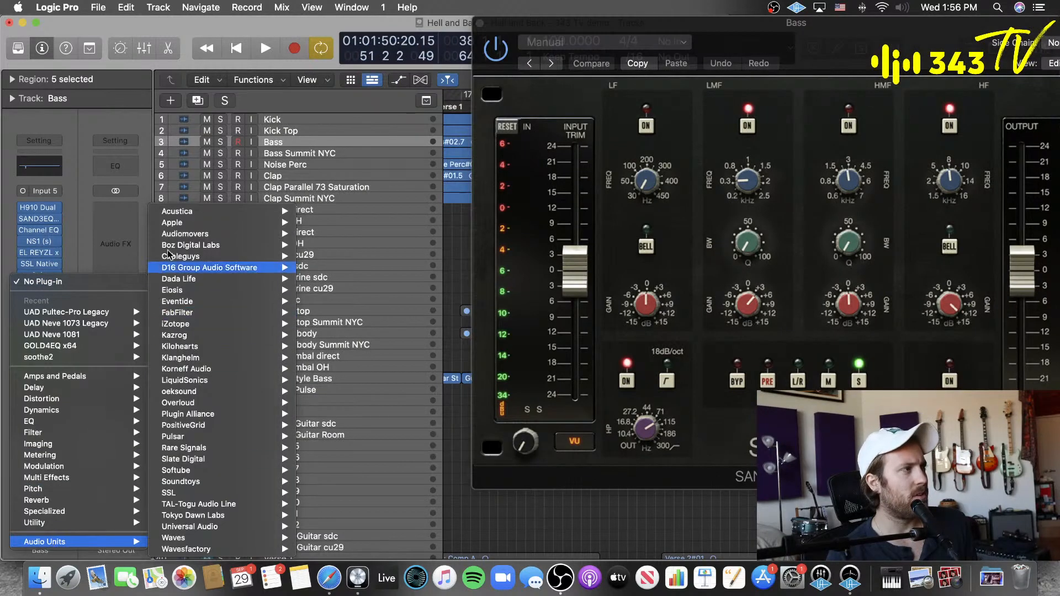
mouse_move(172, 215)
scroll(352, 428, down, 15)
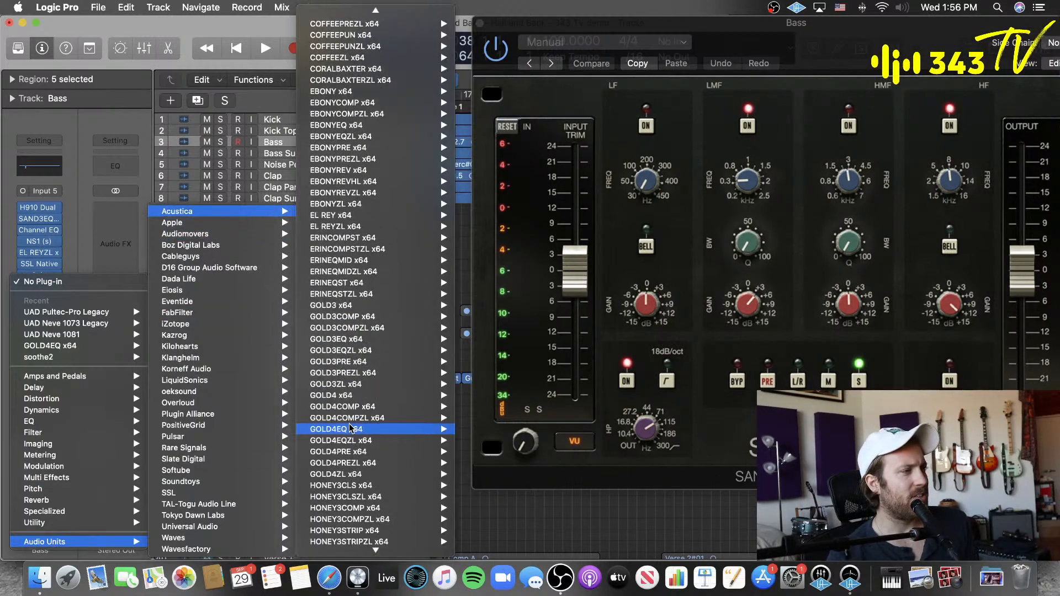
scroll(353, 426, down, 5)
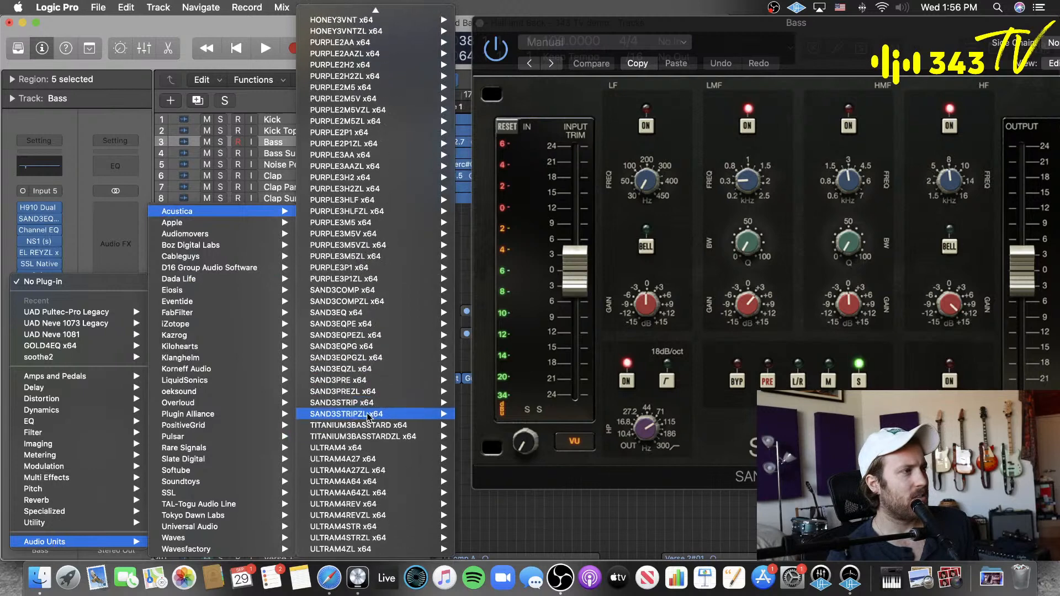
mouse_move(371, 328)
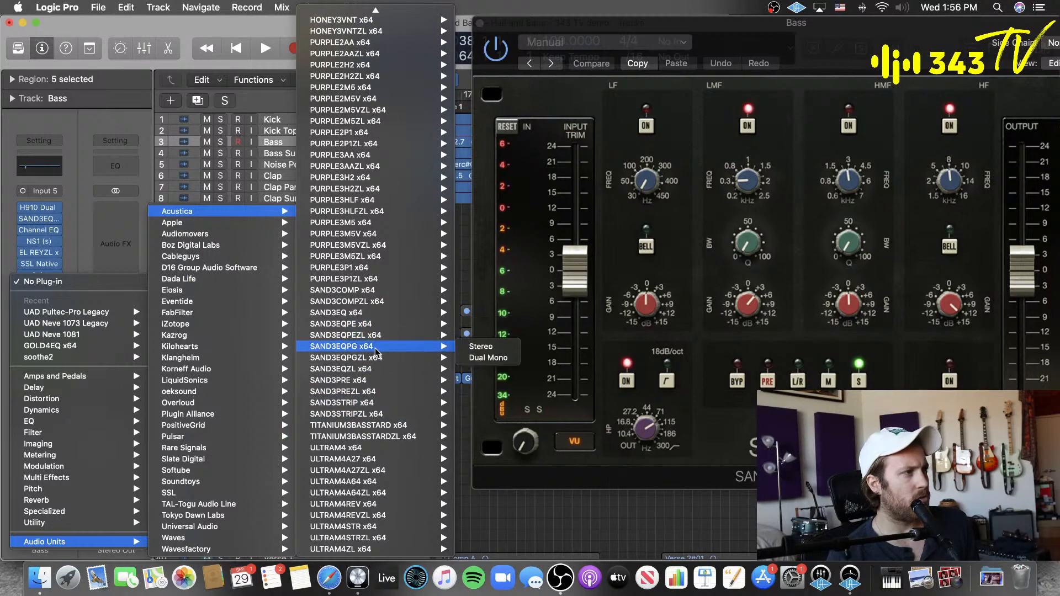
mouse_move(371, 381)
mouse_move(383, 404)
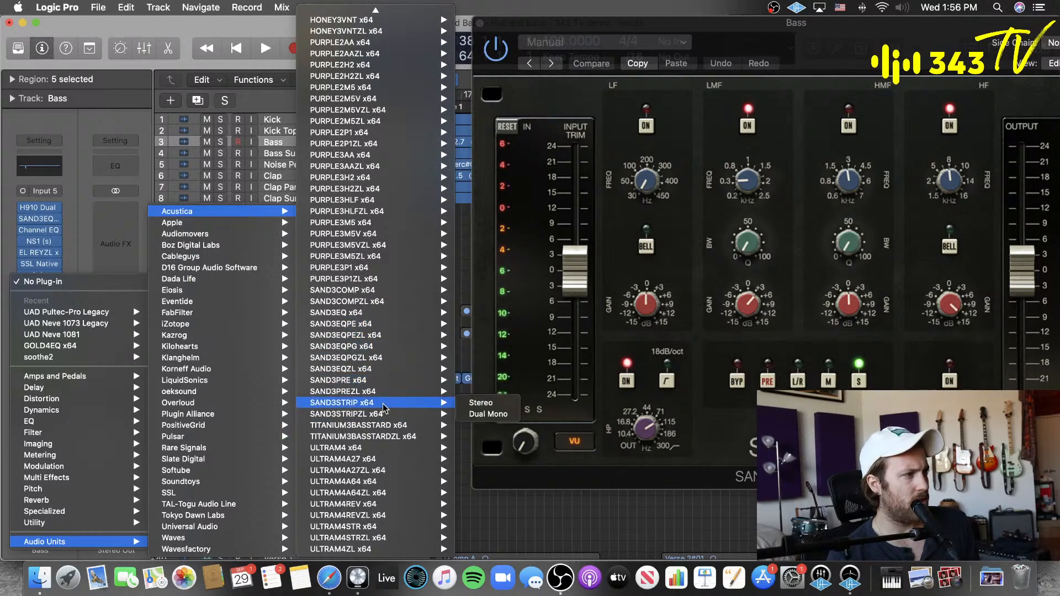
click(509, 513)
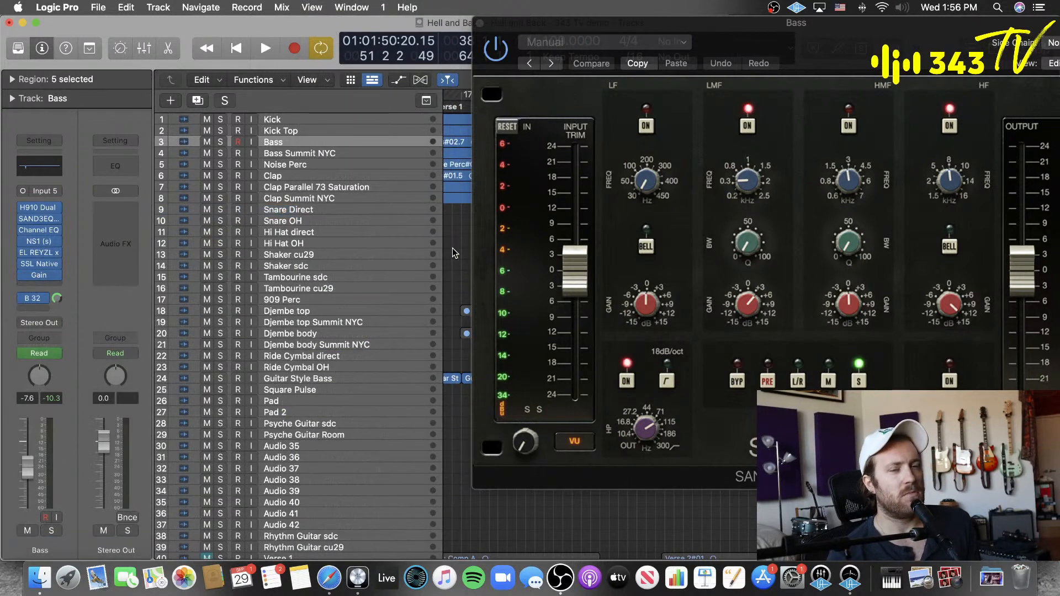
Step: Reposition the SAND3EQPEZL plug-in over the arrangement, deselect the bass regions and close the plug-in
scroll(452, 247, up, 1)
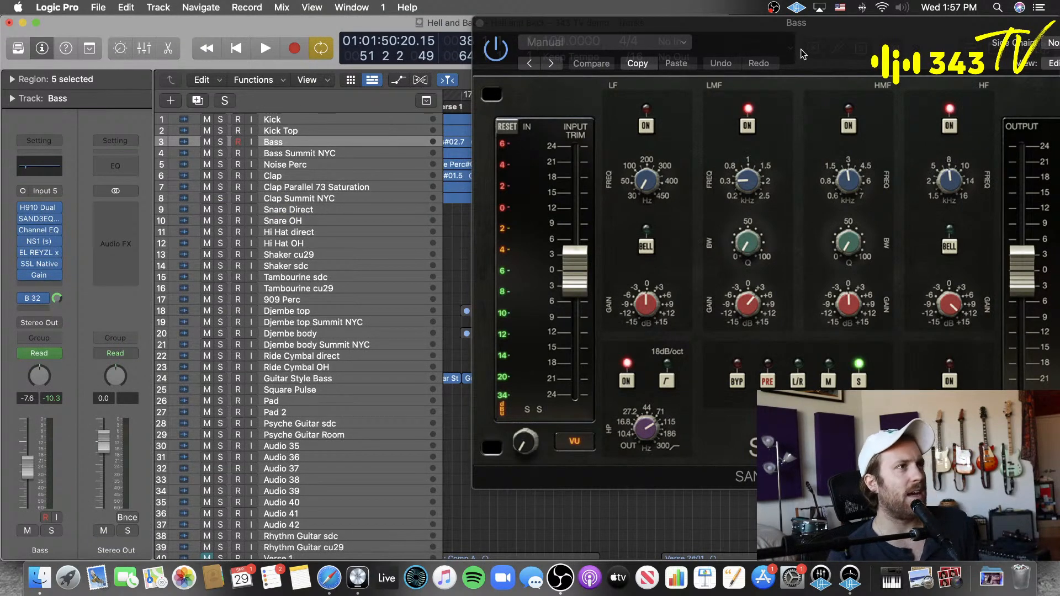
drag(800, 49, 600, 45)
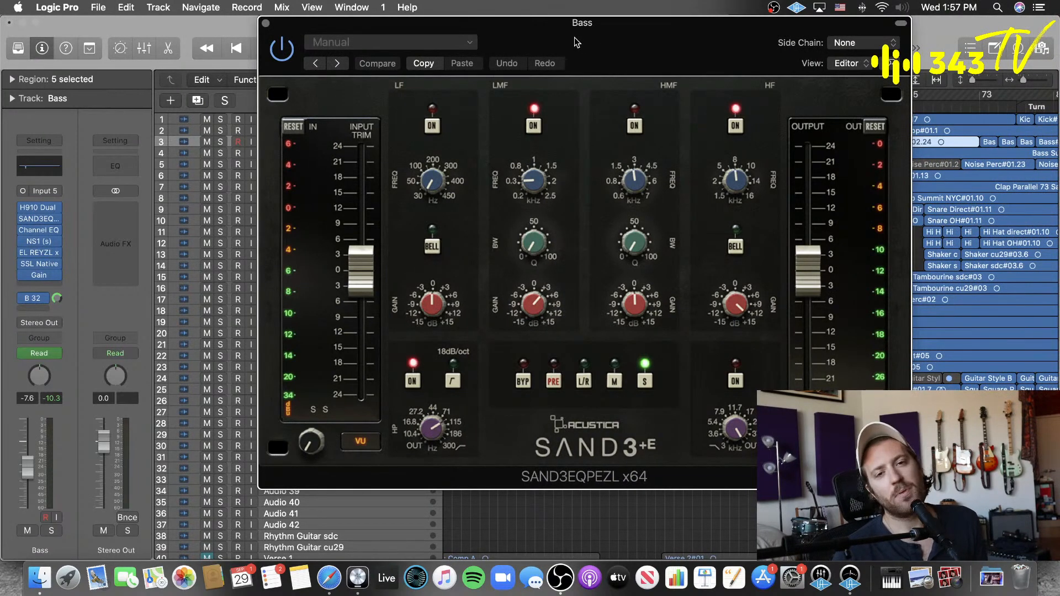
click(632, 518)
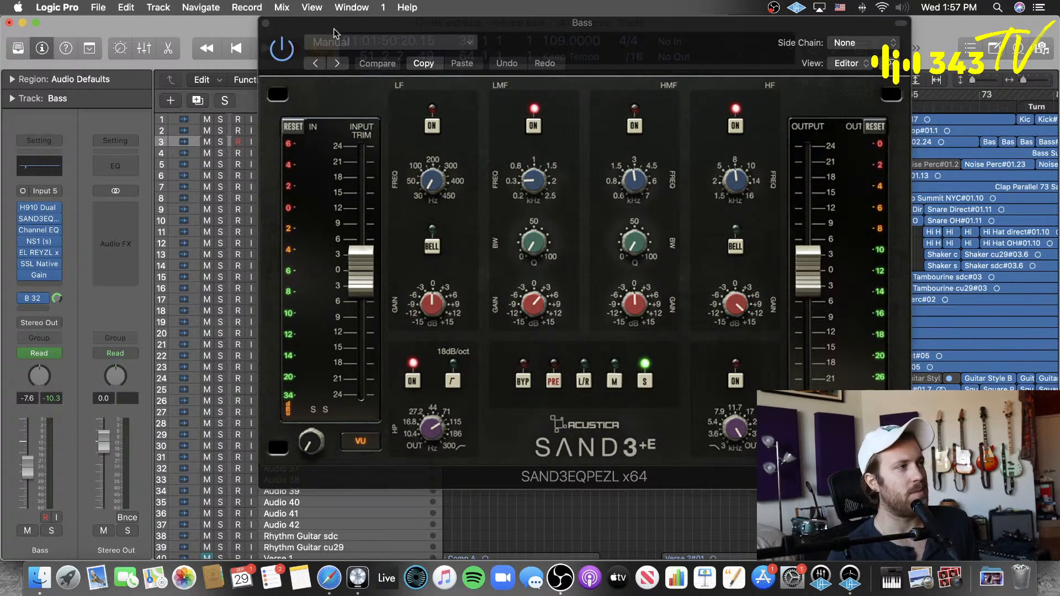
click(265, 23)
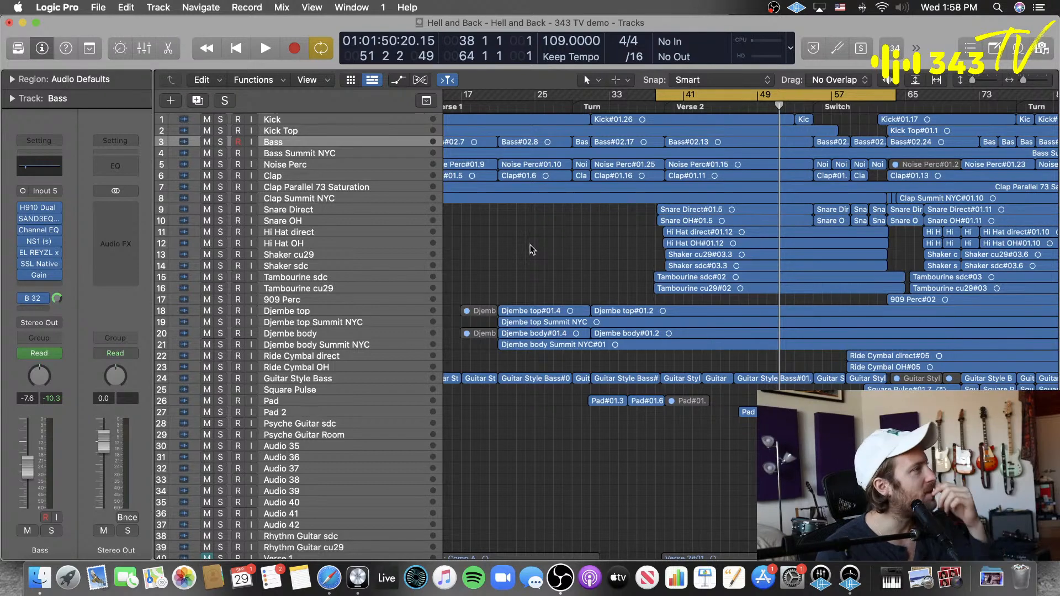
Step: Select the Snare OH track and clear its region selection in the arrangement
click(338, 241)
click(363, 228)
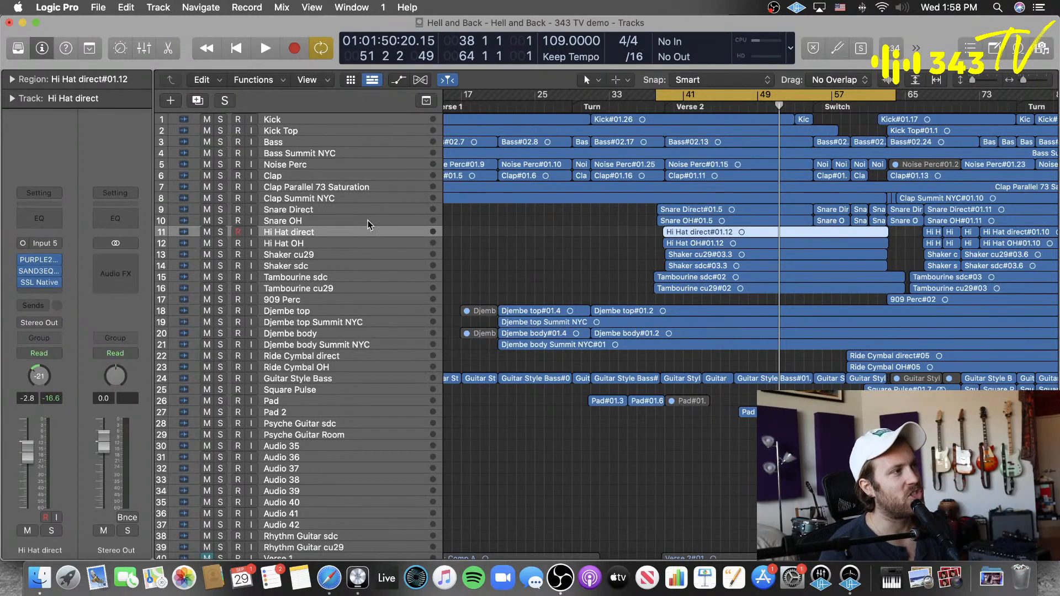
click(380, 220)
click(519, 238)
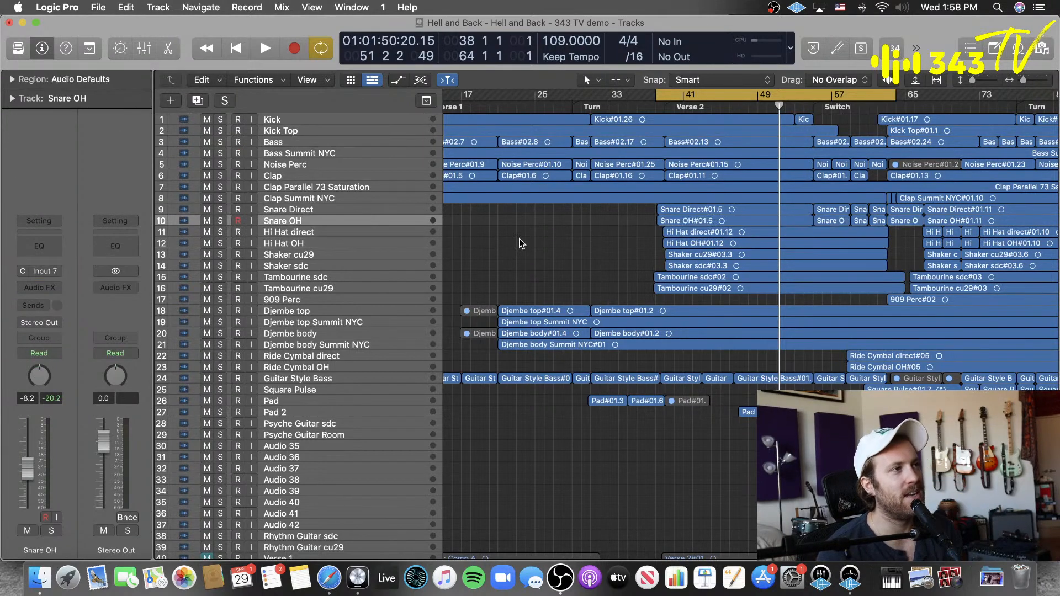
Step: Insert the mono Slate Digital Virtual Mix Rack on the Snare OH channel and move its window beside the channel strip
click(54, 292)
mouse_move(94, 546)
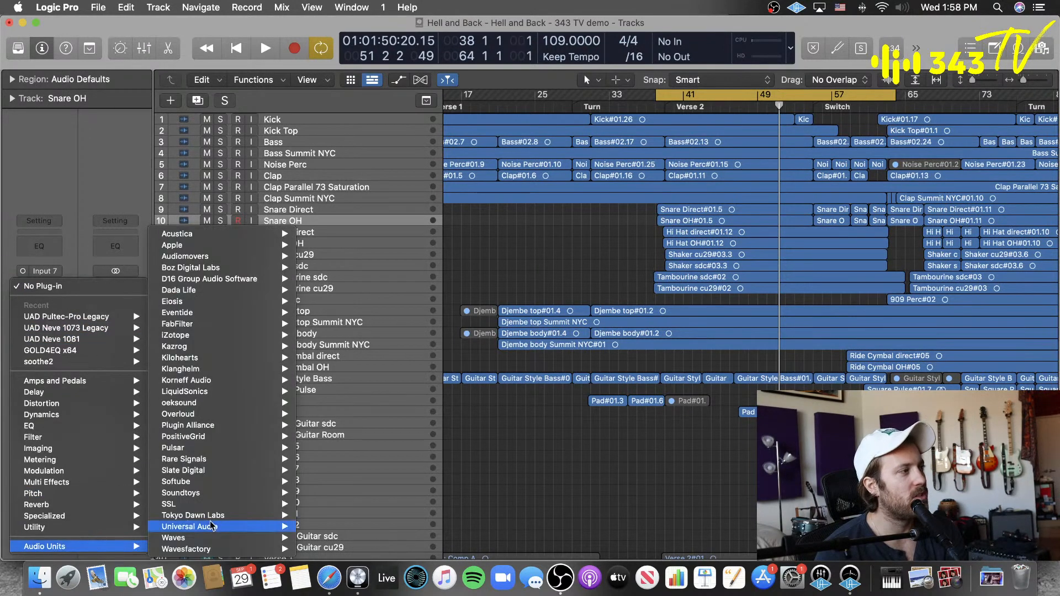
mouse_move(223, 469)
mouse_move(342, 538)
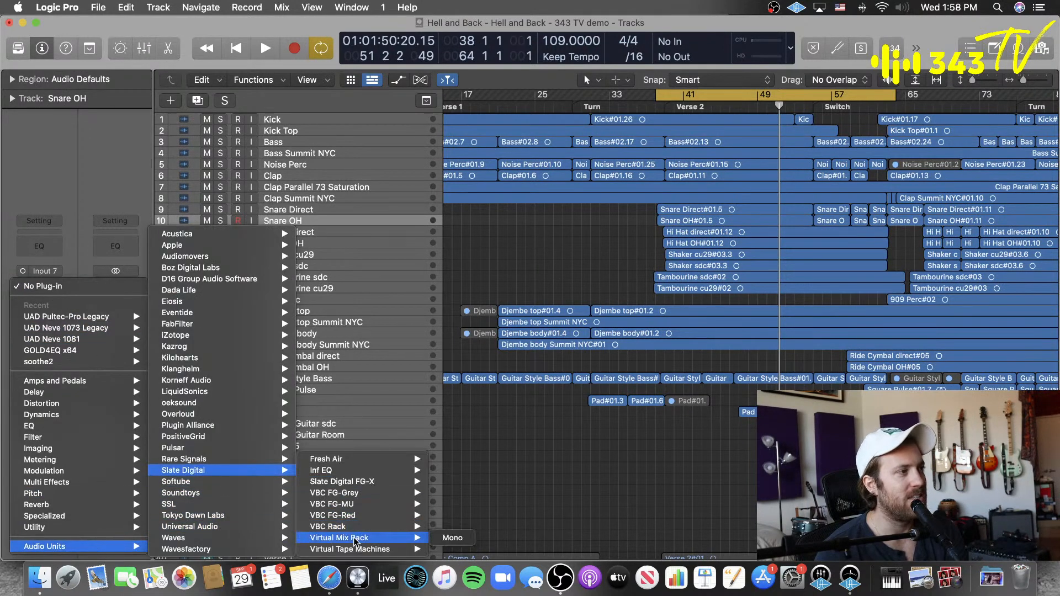
click(456, 538)
drag(657, 62, 463, 62)
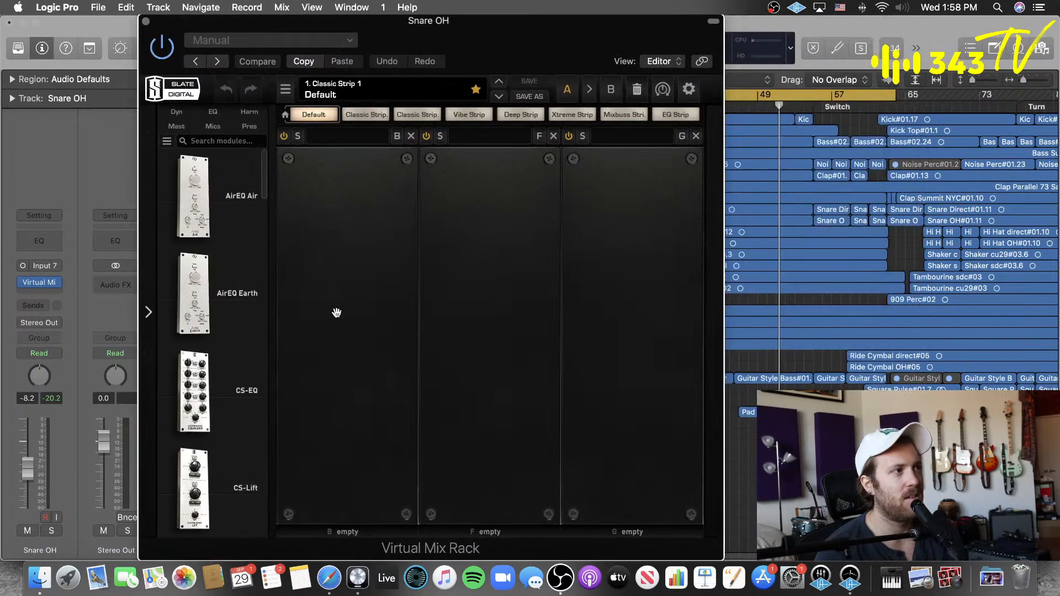
Step: Load the FG-S module into the rack's first slot and sweep its filter to 500 Hz, to Out and back to 500 Hz
scroll(249, 407, down, 9)
scroll(240, 406, down, 10)
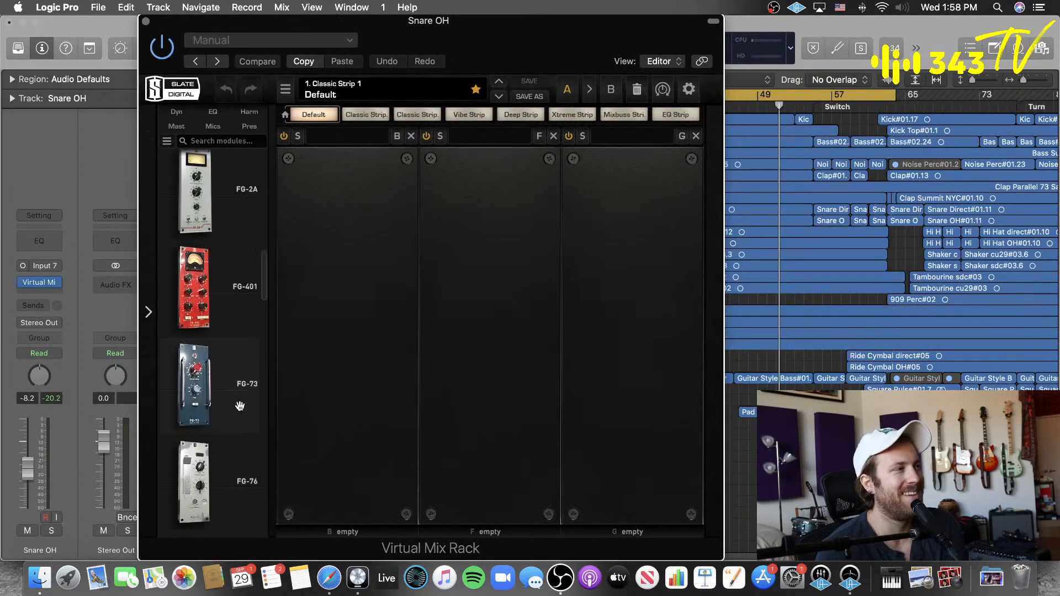
drag(220, 419, 350, 414)
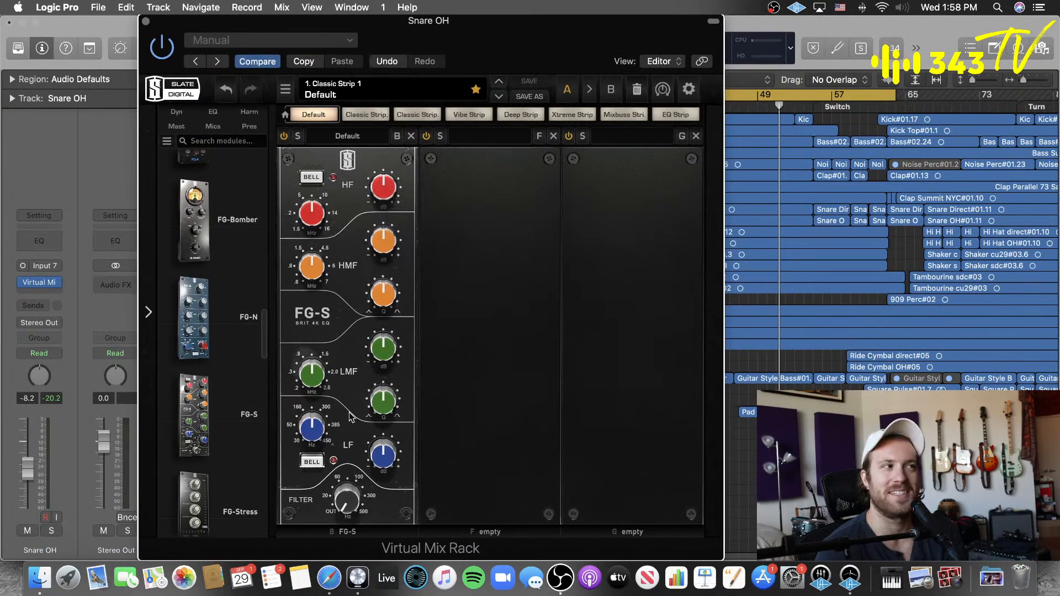
drag(344, 490, 400, 350)
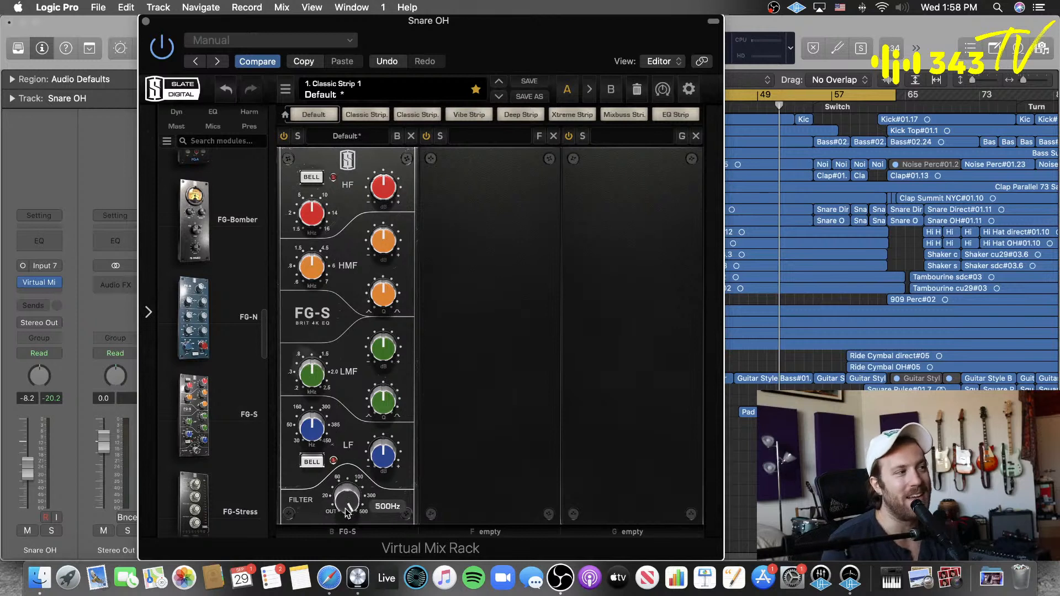
drag(344, 507, 352, 546)
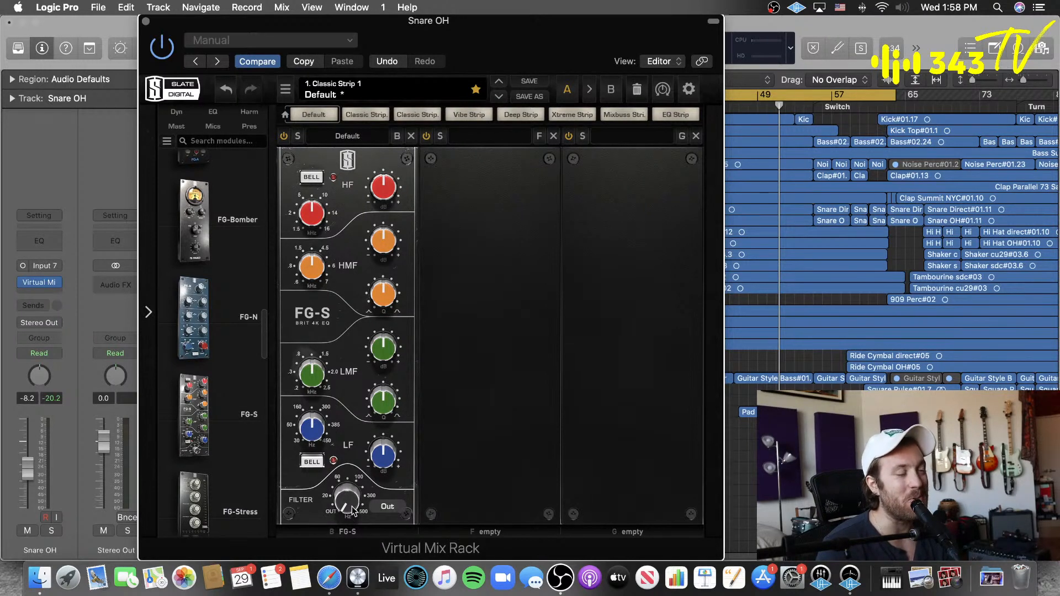
drag(359, 450, 401, 368)
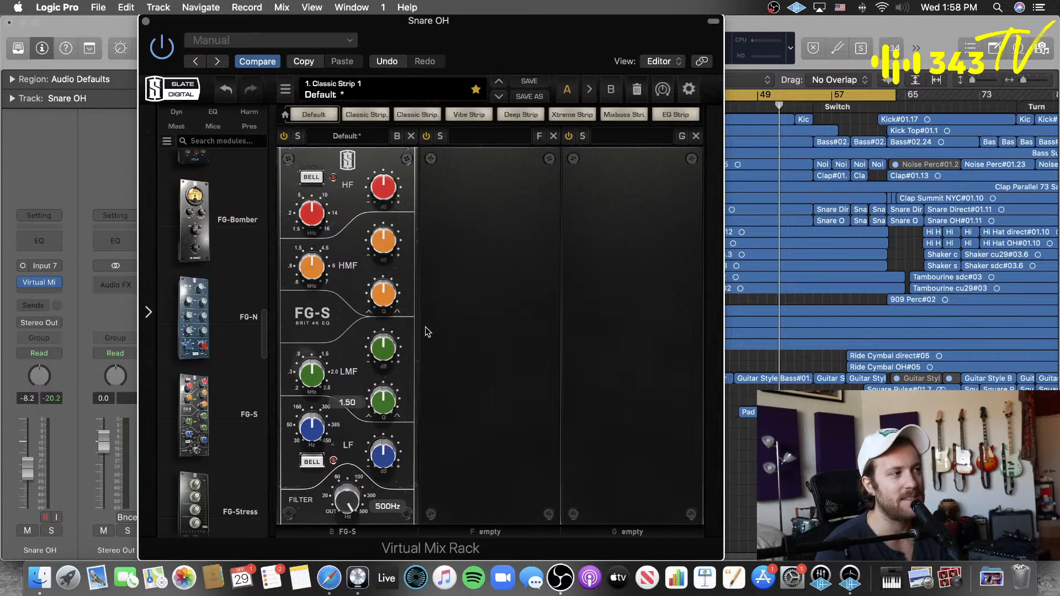
Step: Remove the Virtual Mix Rack from the Snare OH channel and insert the mono FabFilter Pro-Q 3
click(55, 282)
click(73, 289)
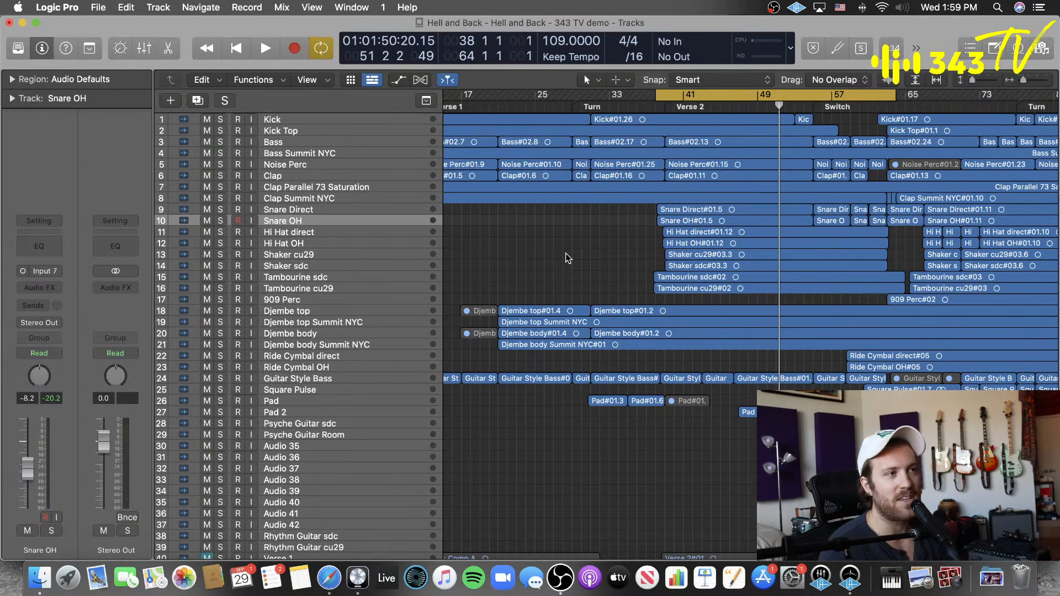
click(39, 288)
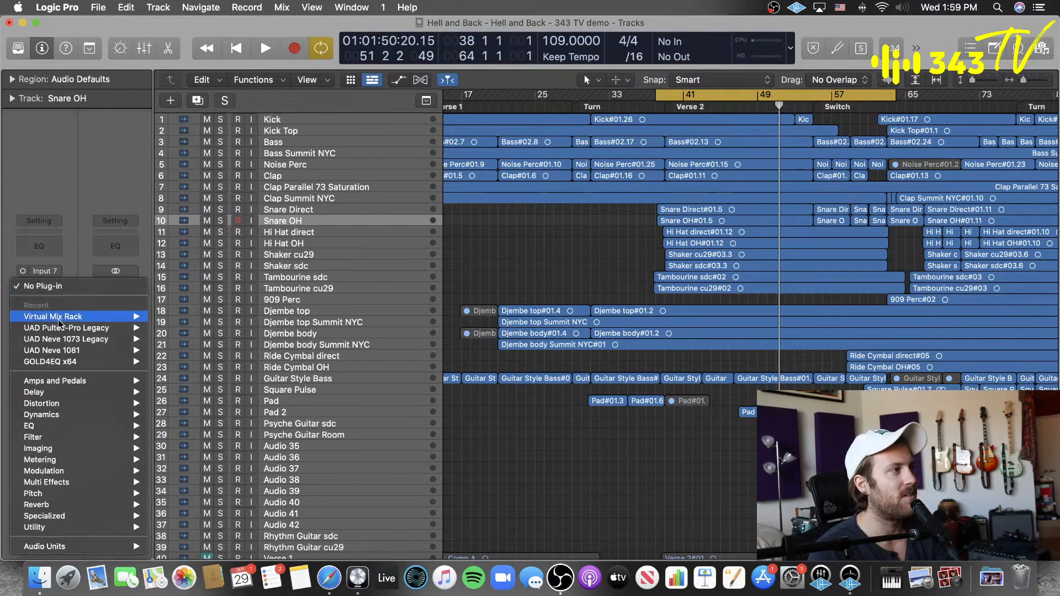
mouse_move(122, 546)
mouse_move(221, 324)
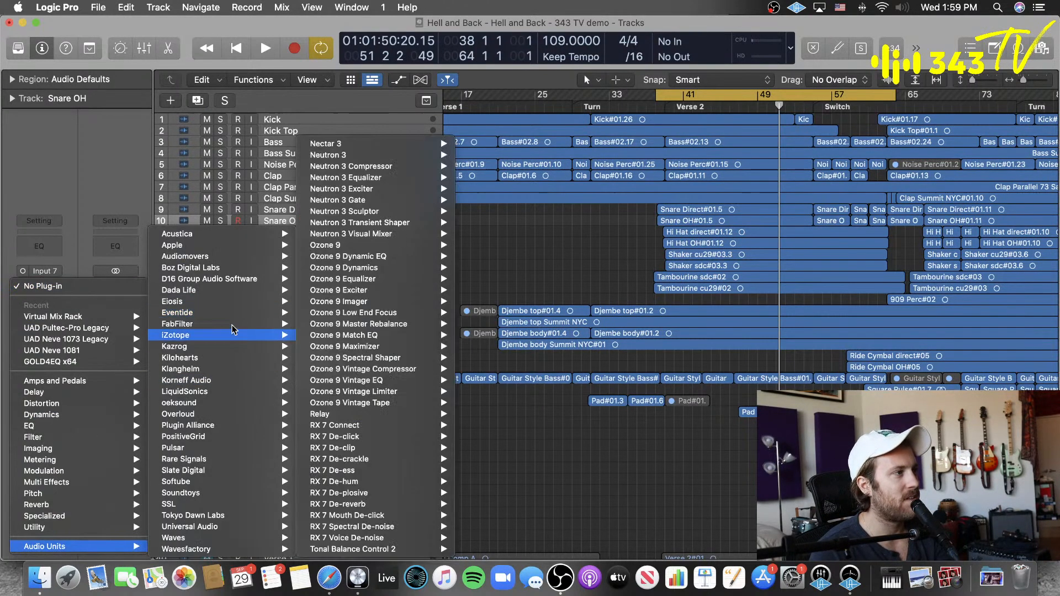
mouse_move(355, 336)
mouse_move(356, 392)
click(411, 392)
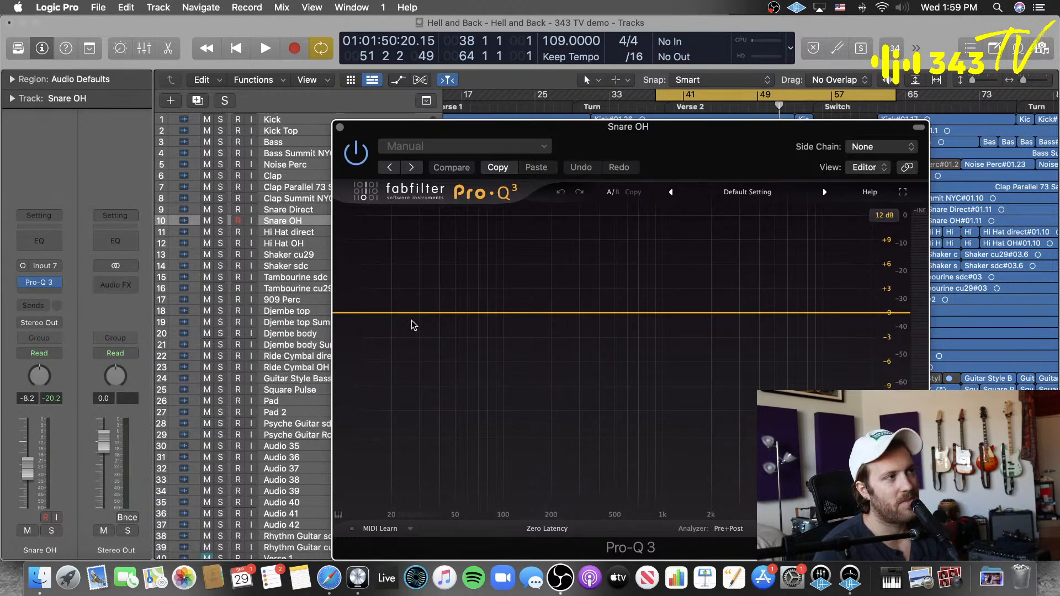
Step: Add a 12 dB/oct Low Cut band in Pro-Q 3 and sweep its frequency, ending at about 50.8 Hz
double_click(362, 312)
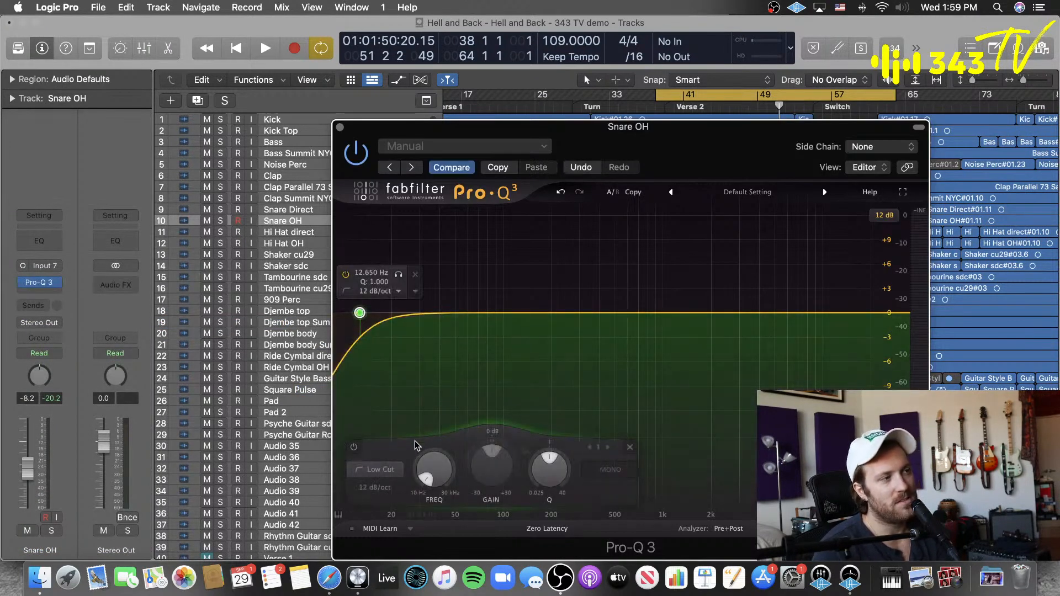
drag(433, 468, 394, 455)
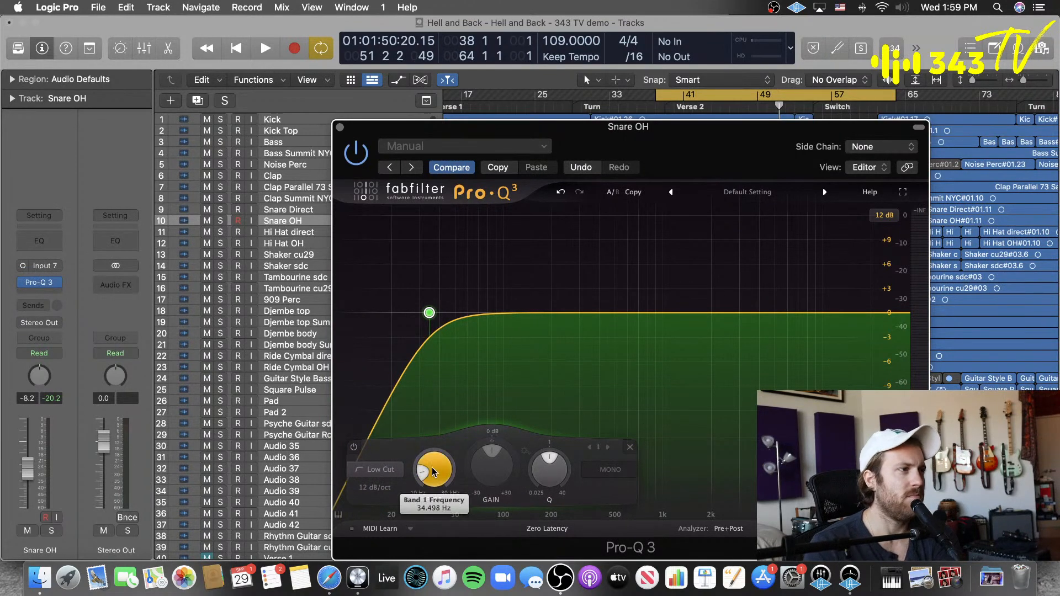
mouse_move(433, 471)
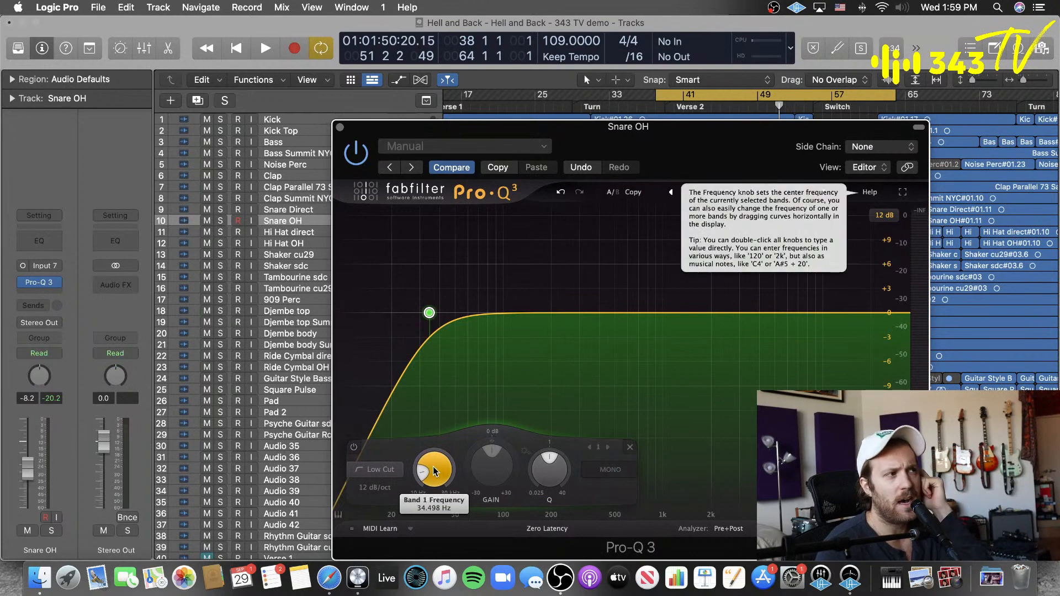
drag(427, 476, 464, 445)
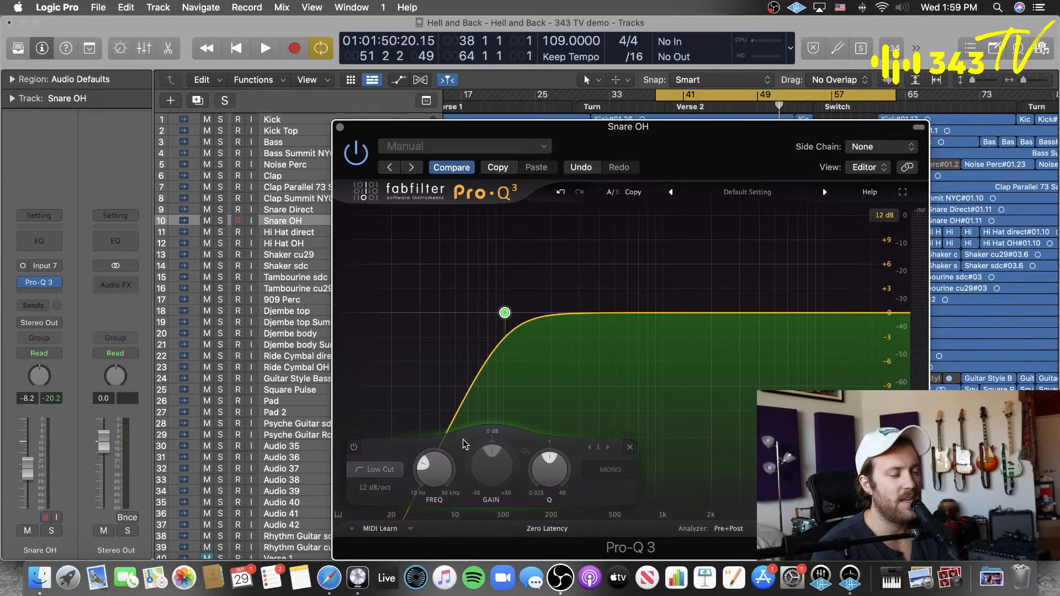
mouse_move(446, 470)
scroll(437, 471, down, 10)
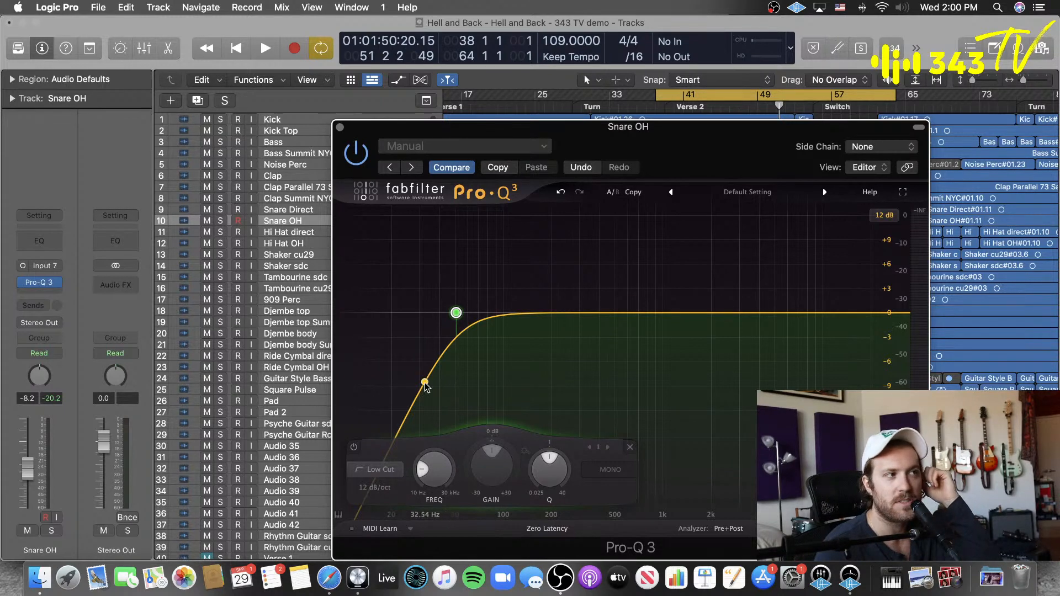
mouse_move(418, 365)
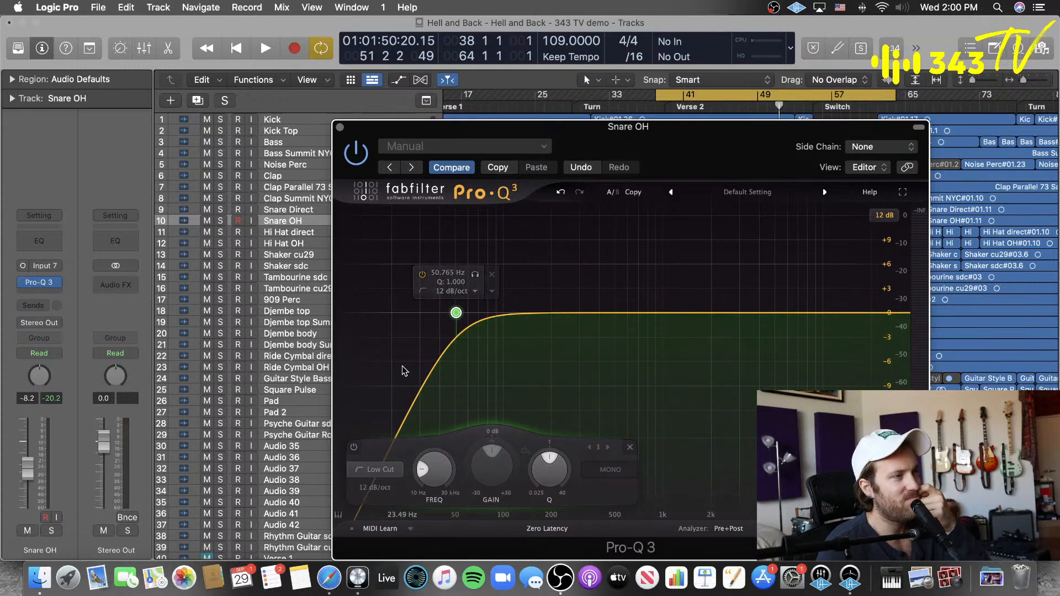
Step: Lower the low cut band's Q to 0.380 and return it to 1.000
mouse_move(556, 471)
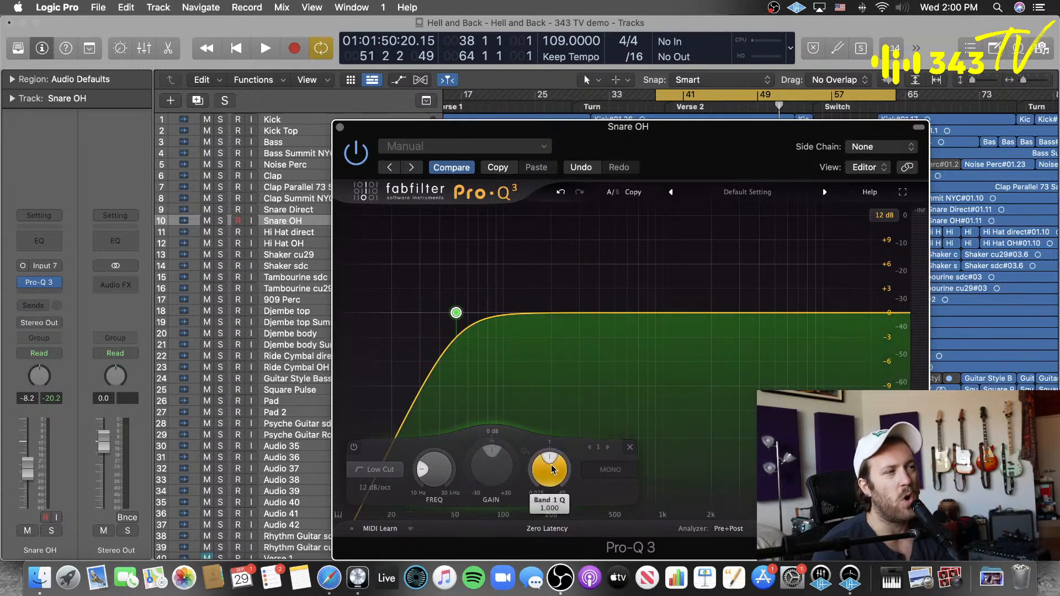
drag(549, 470, 509, 531)
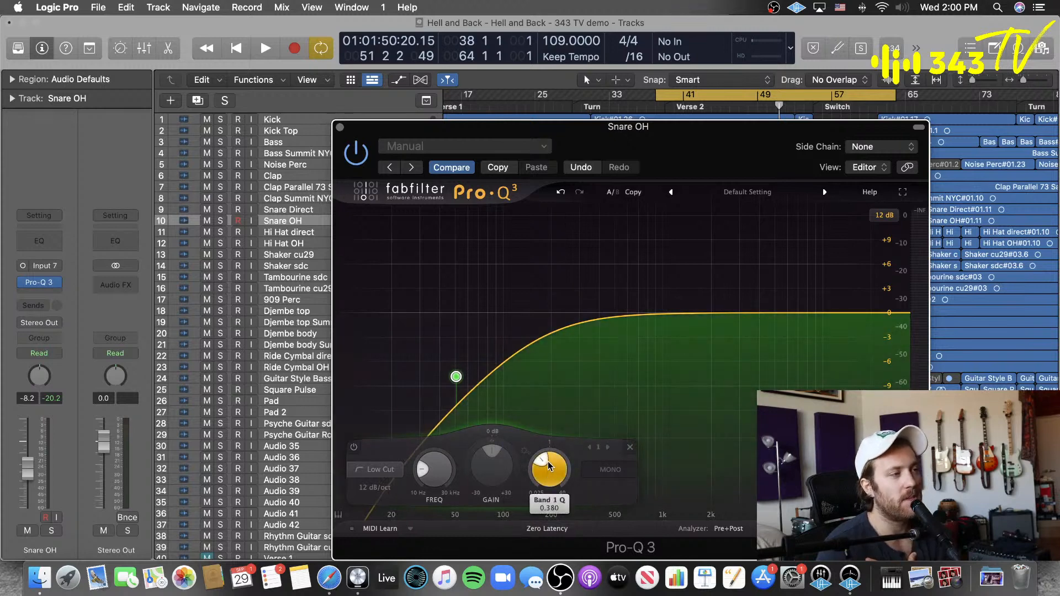
drag(548, 463, 549, 467)
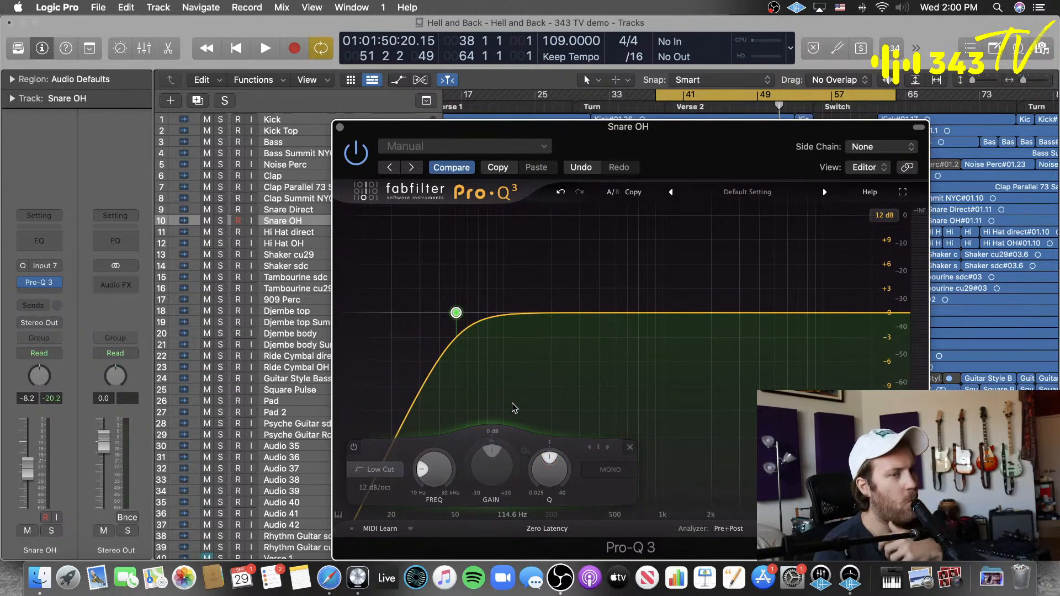
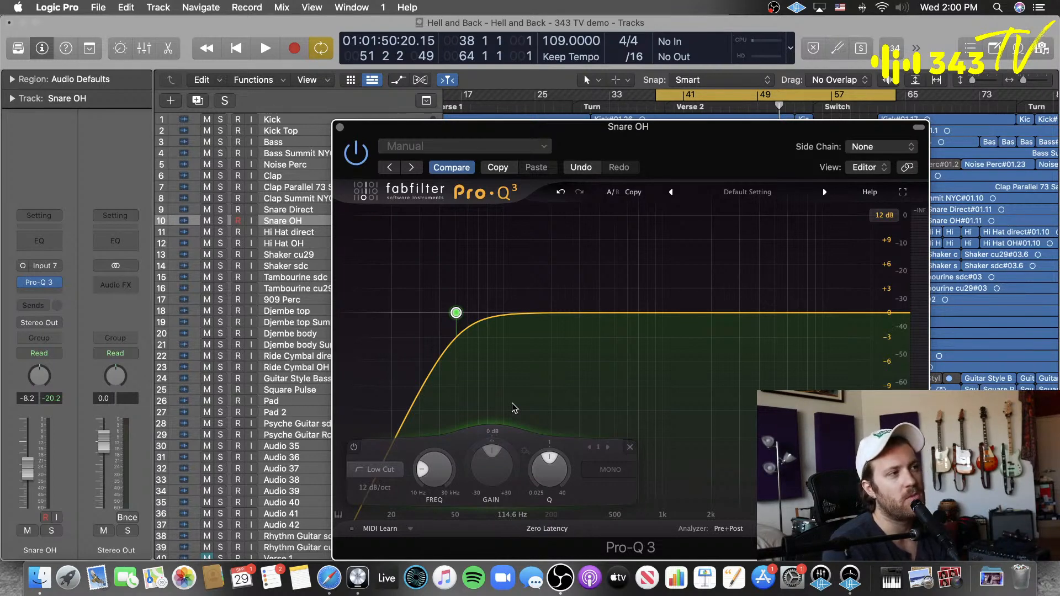
Step: Add Pro-Q 3 bands for a slight dip between 100 and 200 Hz, a small boost near 700 Hz and high cuts at the top end
drag(544, 315, 538, 327)
drag(635, 312, 644, 299)
mouse_move(854, 312)
mouse_down()
mouse_move(857, 327)
mouse_move(886, 313)
mouse_move(882, 295)
mouse_up()
Step: Change the highest-frequency band's shape to High Shelf and raise its gain to about +4 dB
click(635, 469)
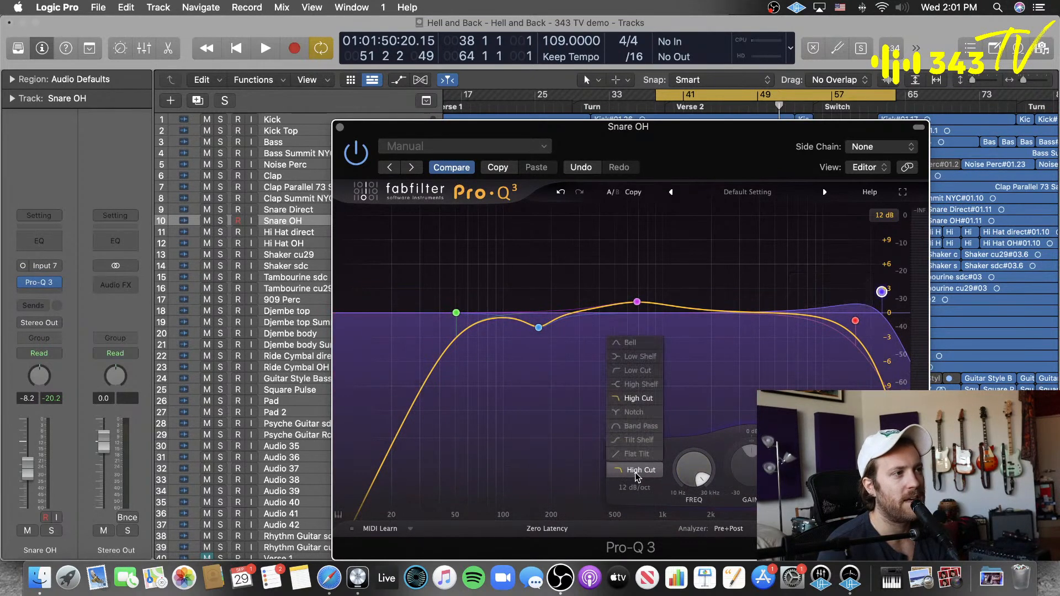
click(641, 384)
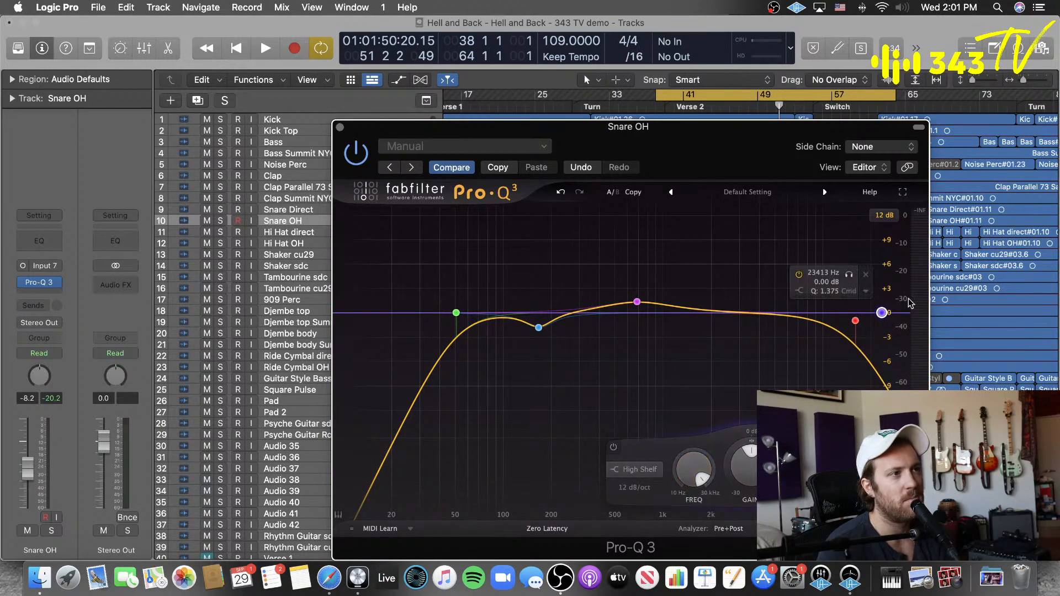
drag(885, 305, 882, 278)
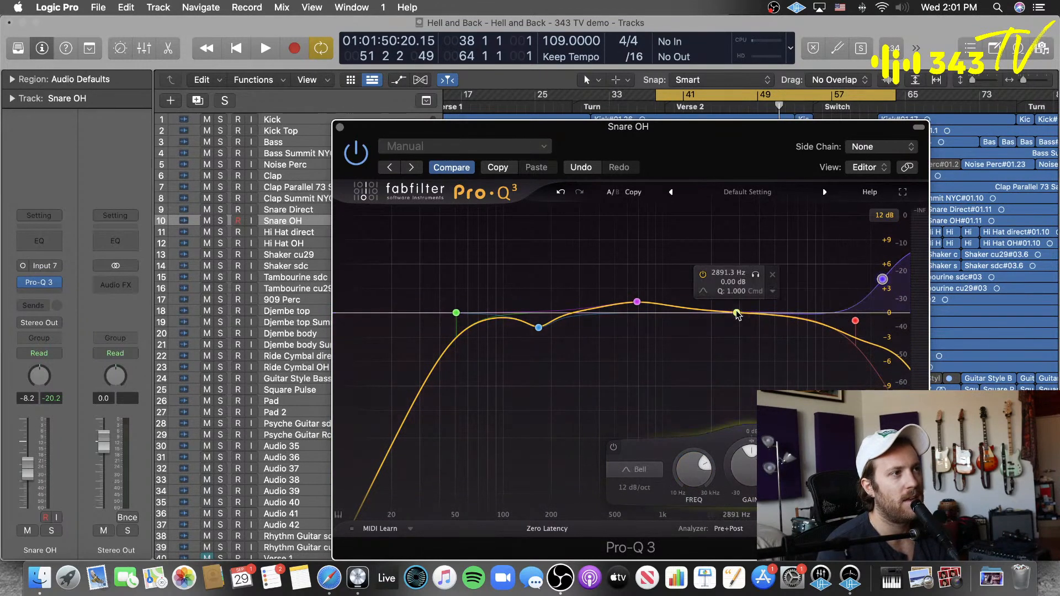
Step: Add a narrow cut near 2823 Hz at -9.80 dB with Q 22.79 and a narrow boost of about +6 dB near 5 kHz
drag(737, 312, 734, 392)
scroll(739, 349, up, 10)
click(771, 314)
scroll(807, 379, up, 10)
drag(771, 312, 772, 262)
Step: Add a cut near 331 Hz with Q 6.597 and a bell boost of about +6 dB near 1.5 kHz, narrowing the boost
click(588, 312)
drag(589, 313, 588, 349)
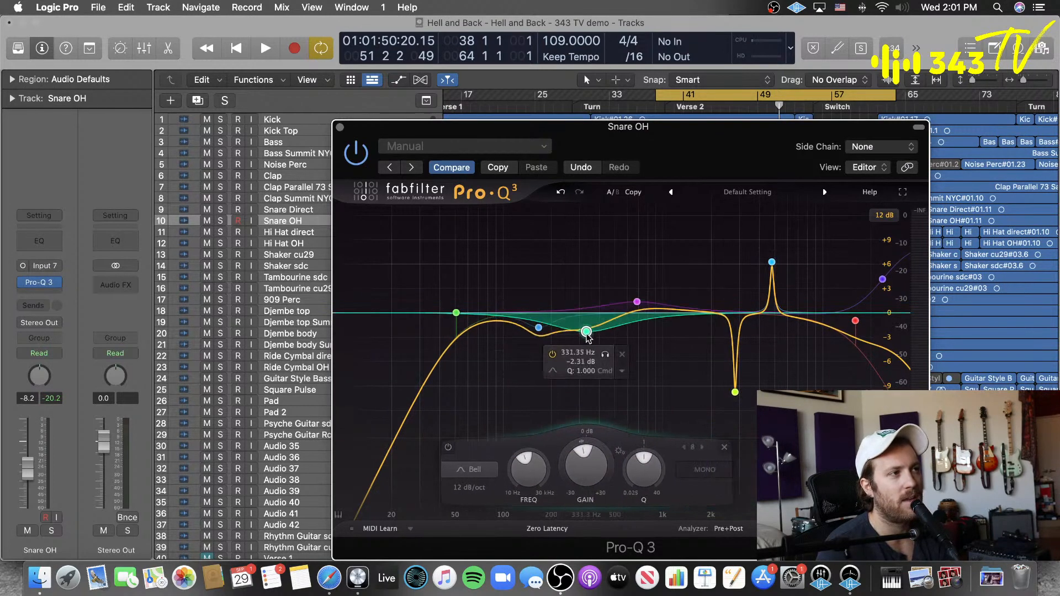
scroll(640, 449, up, 6)
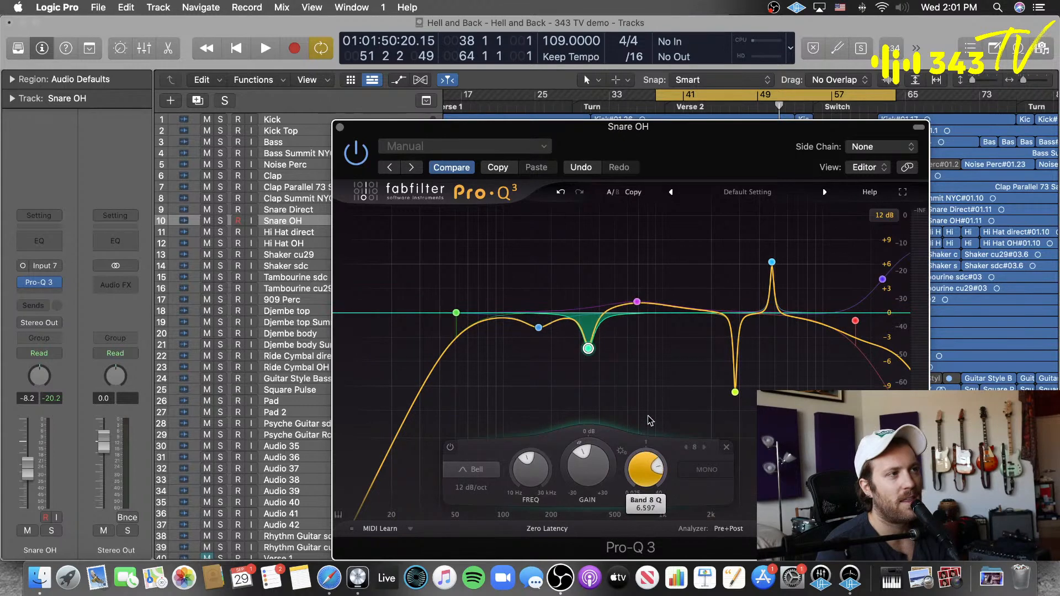
drag(689, 311, 690, 261)
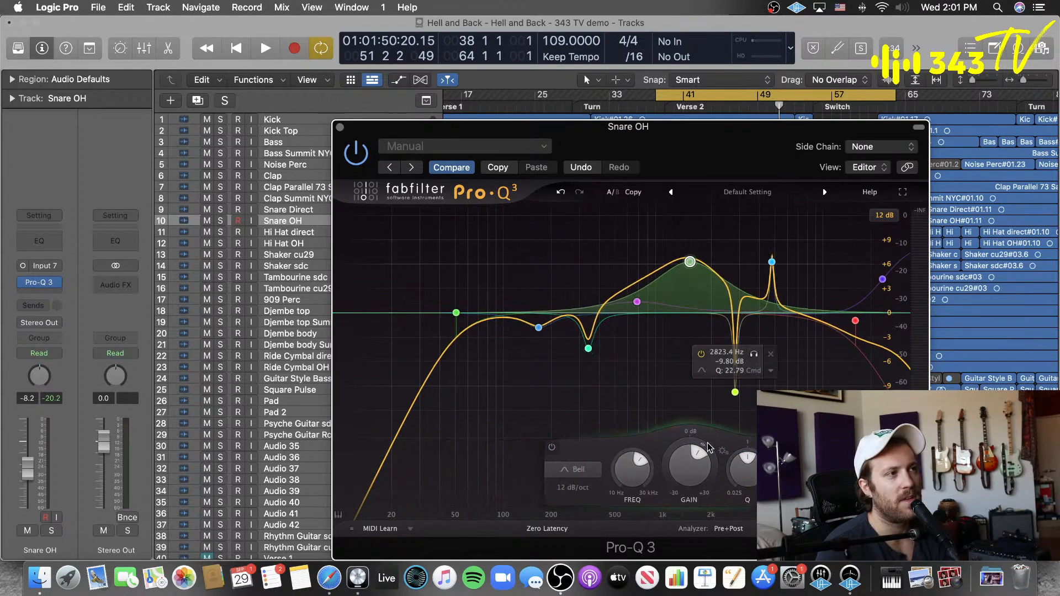
drag(746, 469, 747, 459)
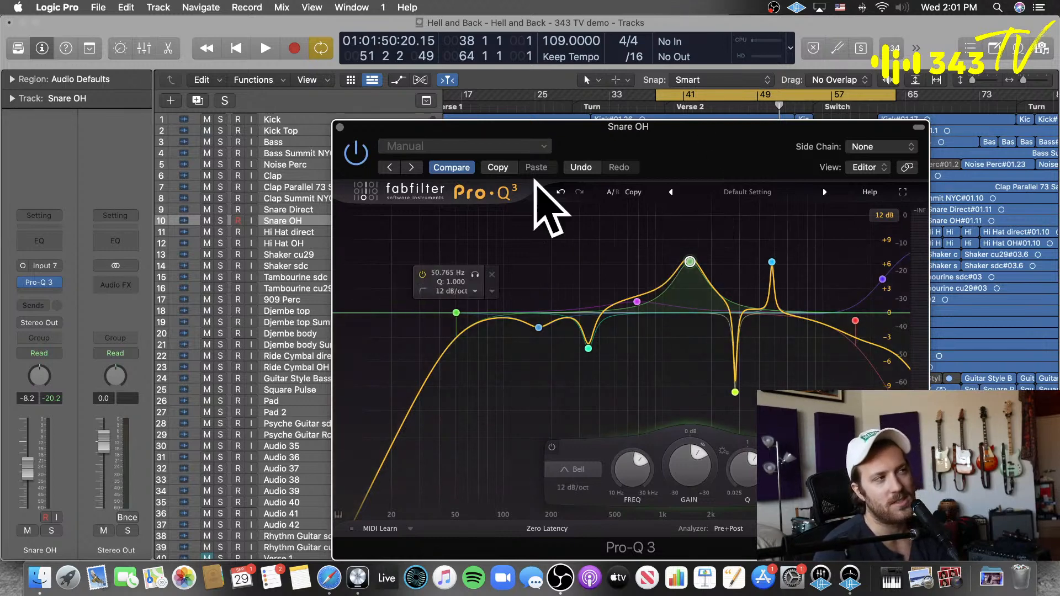
Step: Revert Pro-Q 3 to its flat default setting and insert the mono Virtual Mix Rack below it on Snare OH
click(451, 168)
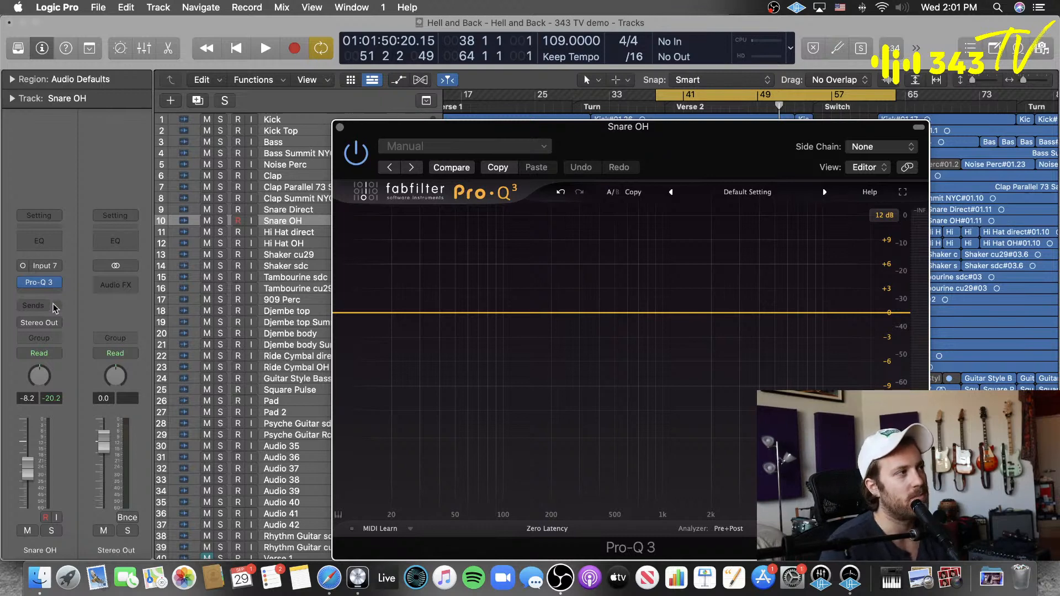
click(39, 293)
mouse_move(127, 330)
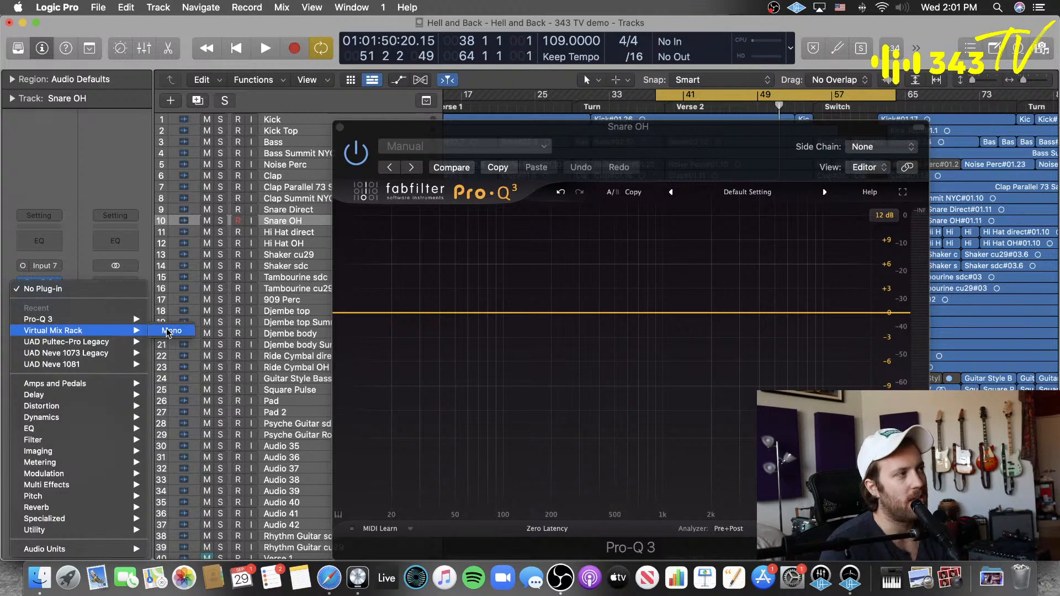
click(168, 331)
Step: Load the FG-S module into the rack's first slot and sweep its filter, bringing it to about 95.5 Hz
scroll(393, 352, down, 3)
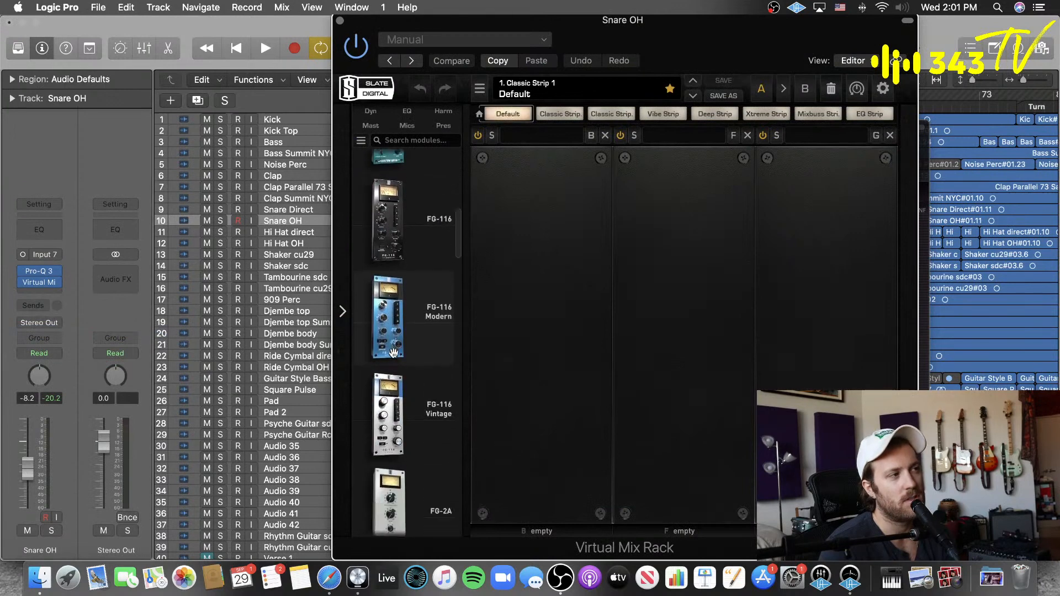
scroll(394, 352, down, 10)
drag(402, 436, 510, 385)
drag(541, 498, 572, 423)
drag(541, 491, 535, 550)
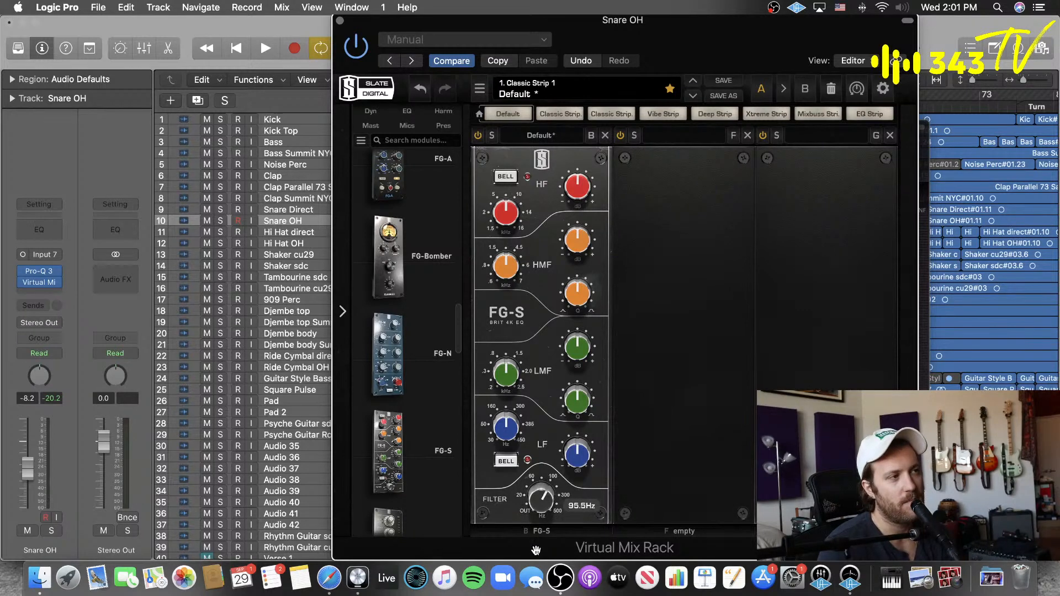
drag(541, 507, 542, 502)
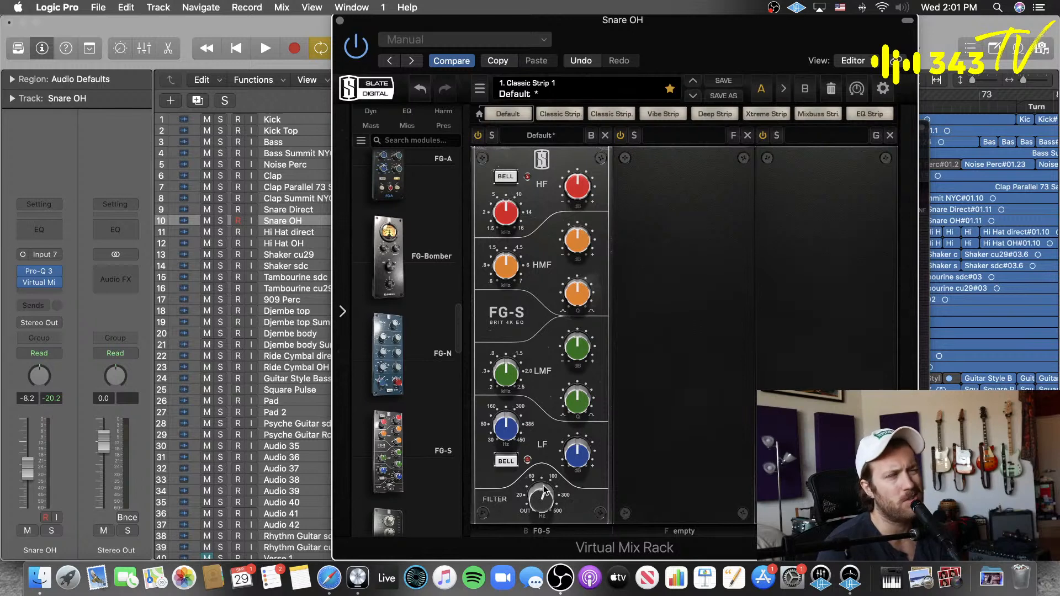
mouse_move(543, 490)
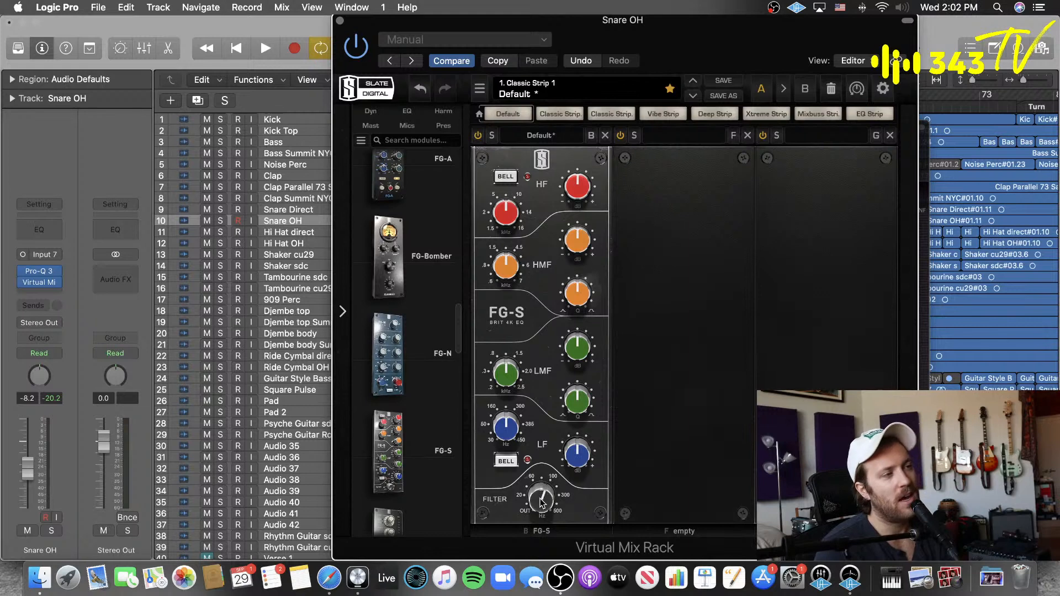
mouse_move(542, 503)
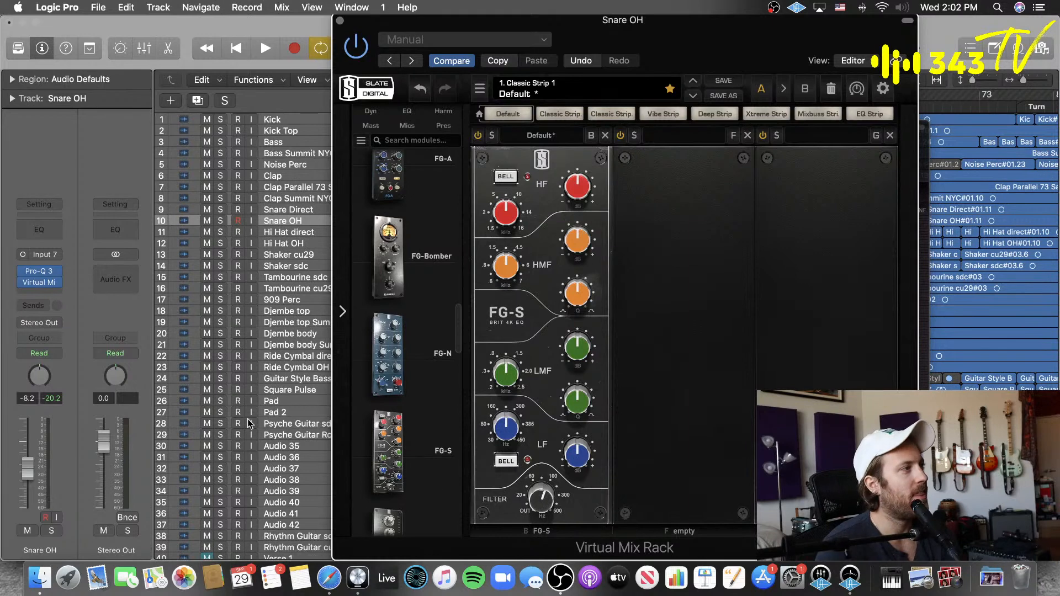
mouse_move(60, 284)
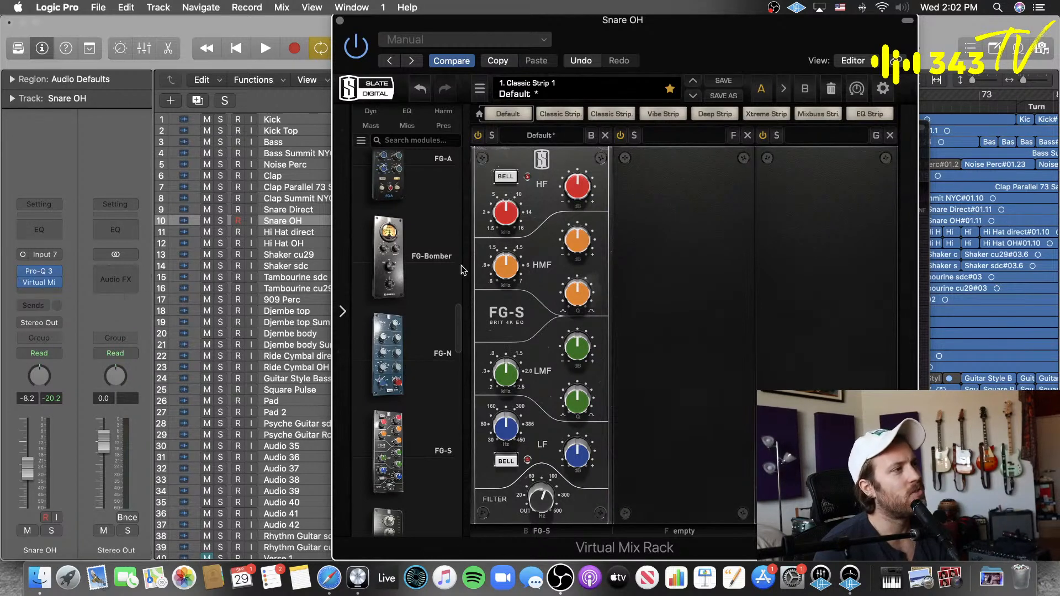
scroll(422, 367, up, 10)
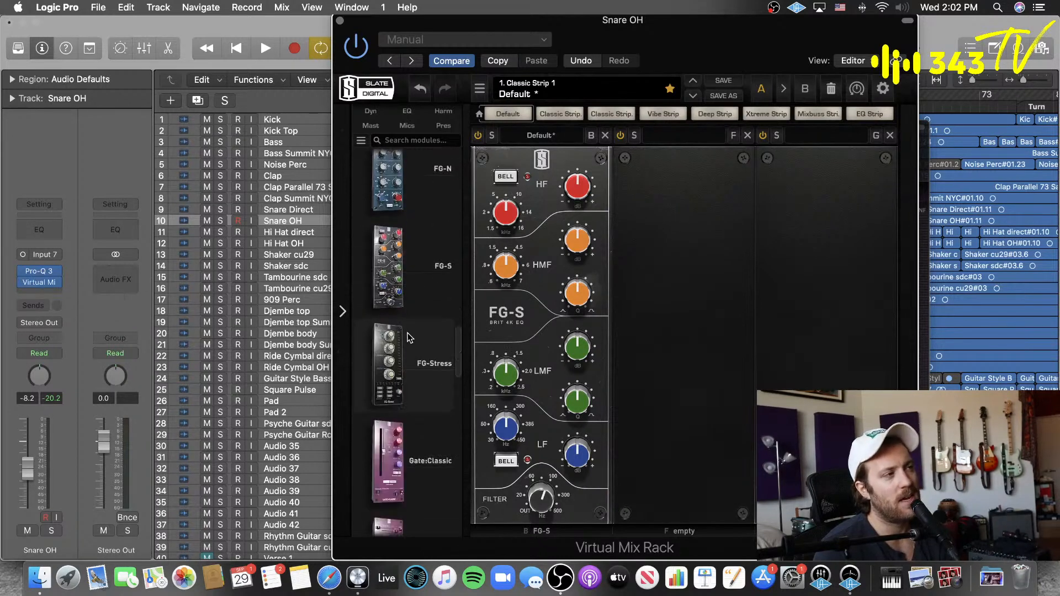
Step: Remove the FG-S module from the rack and take the Virtual Mix Rack off the Snare OH channel
click(57, 281)
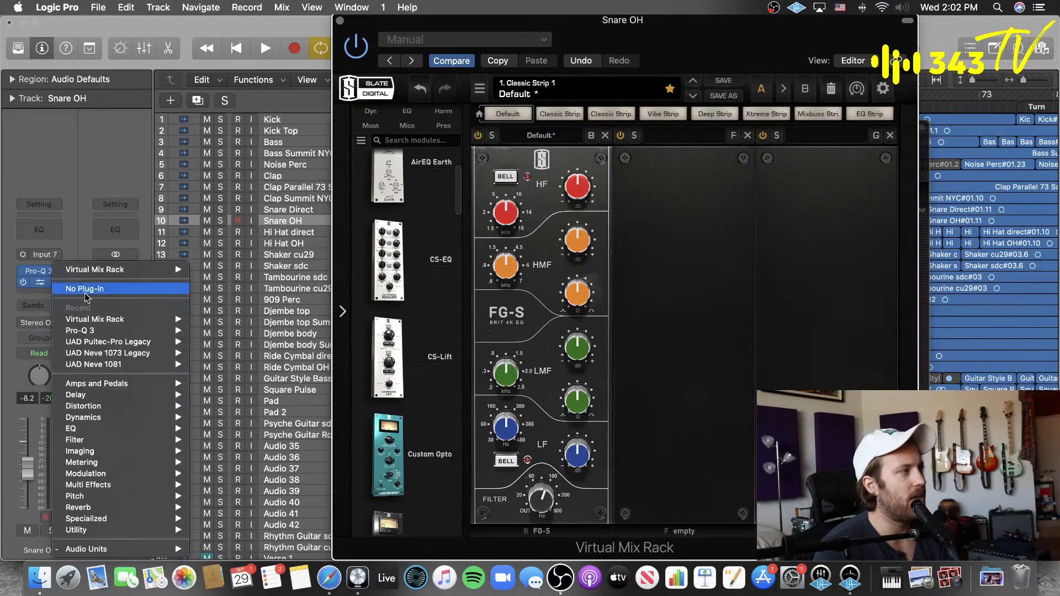
click(133, 157)
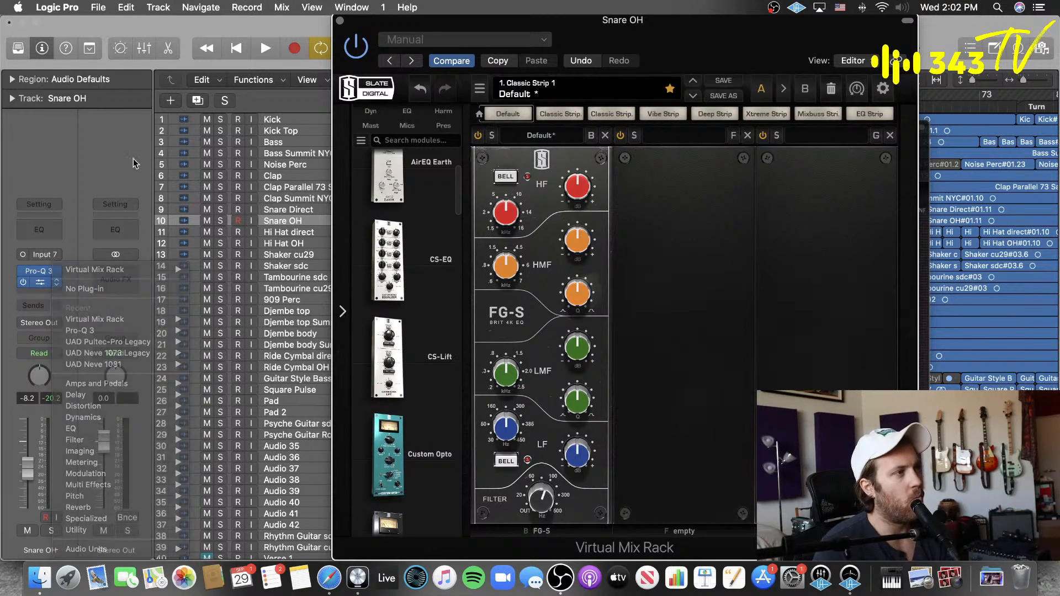
click(604, 136)
click(55, 283)
click(70, 289)
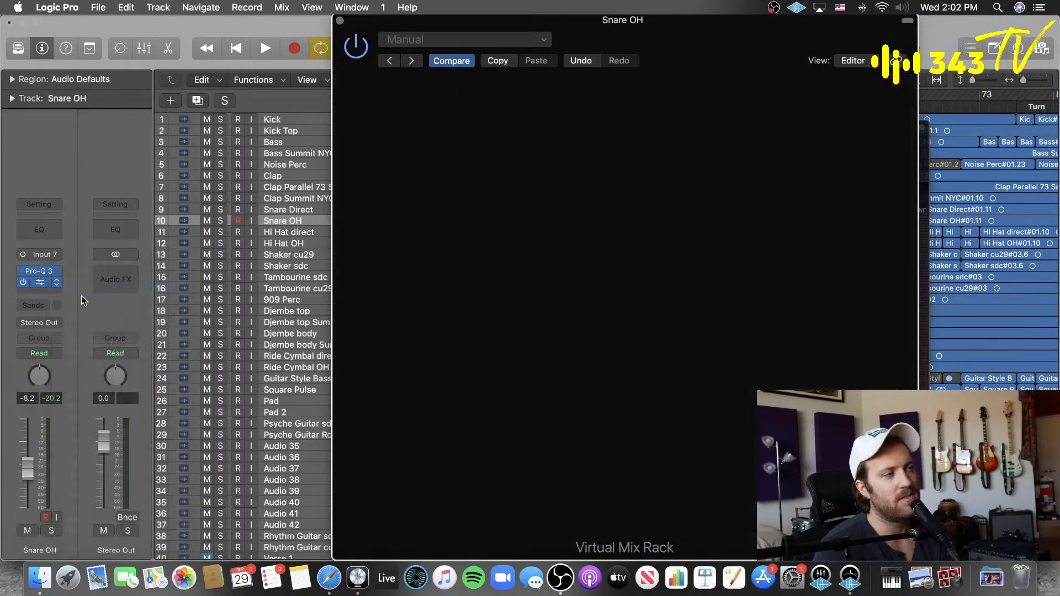
click(56, 282)
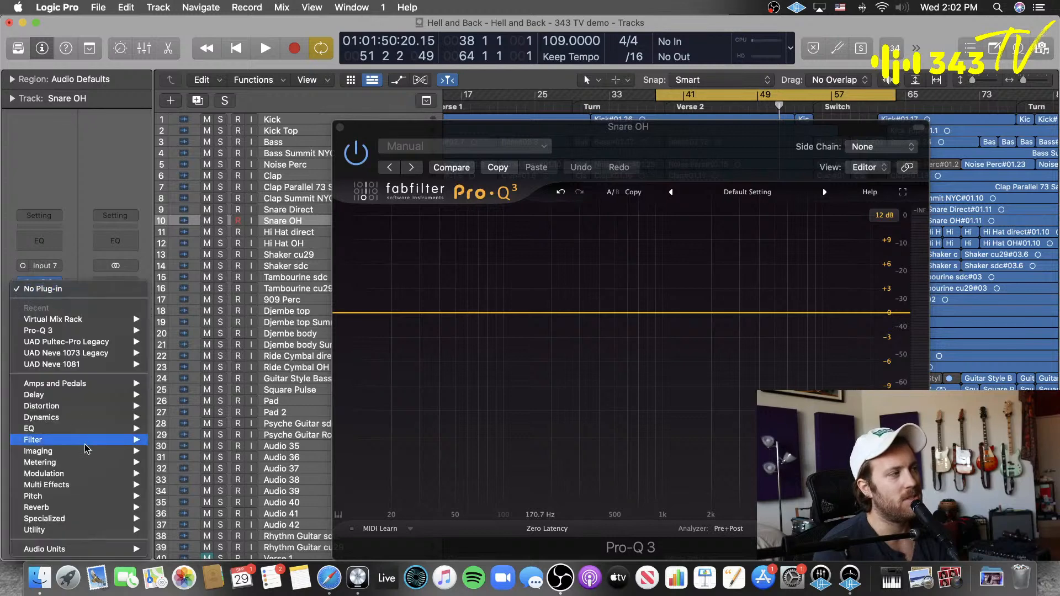
mouse_move(88, 548)
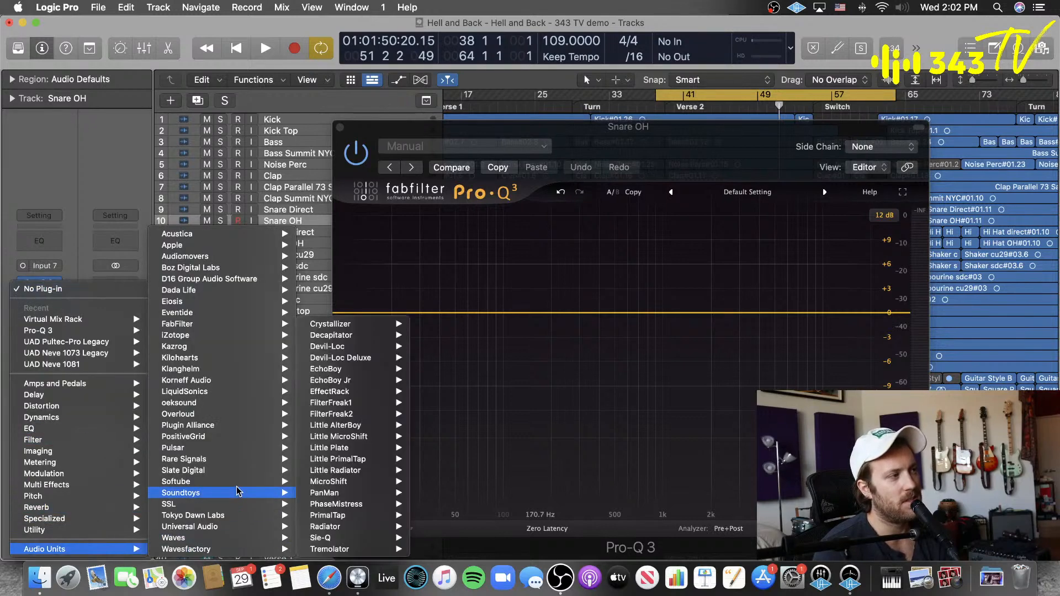
mouse_move(265, 471)
mouse_move(364, 536)
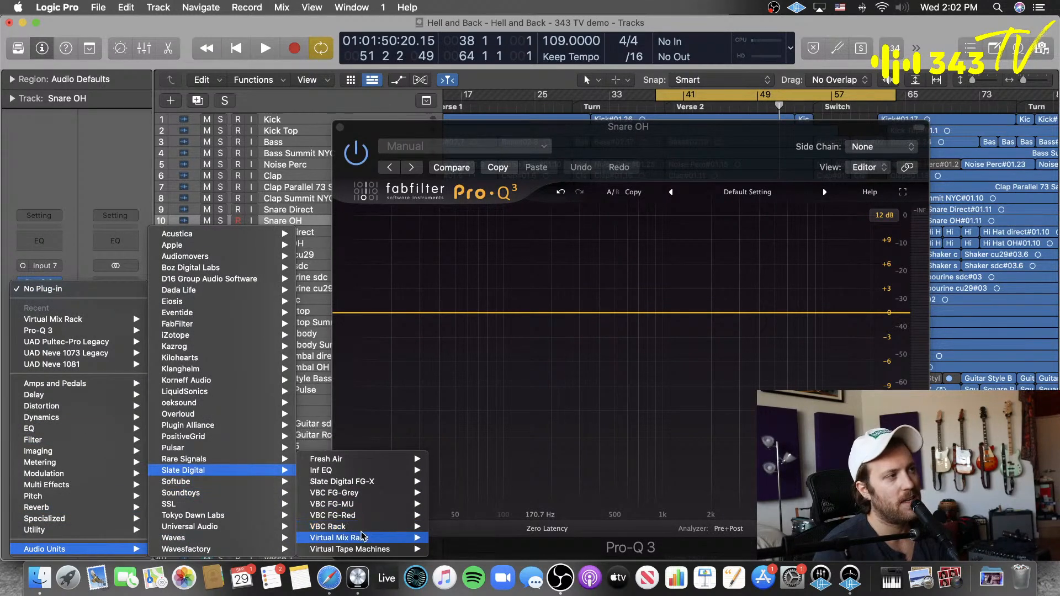
click(113, 173)
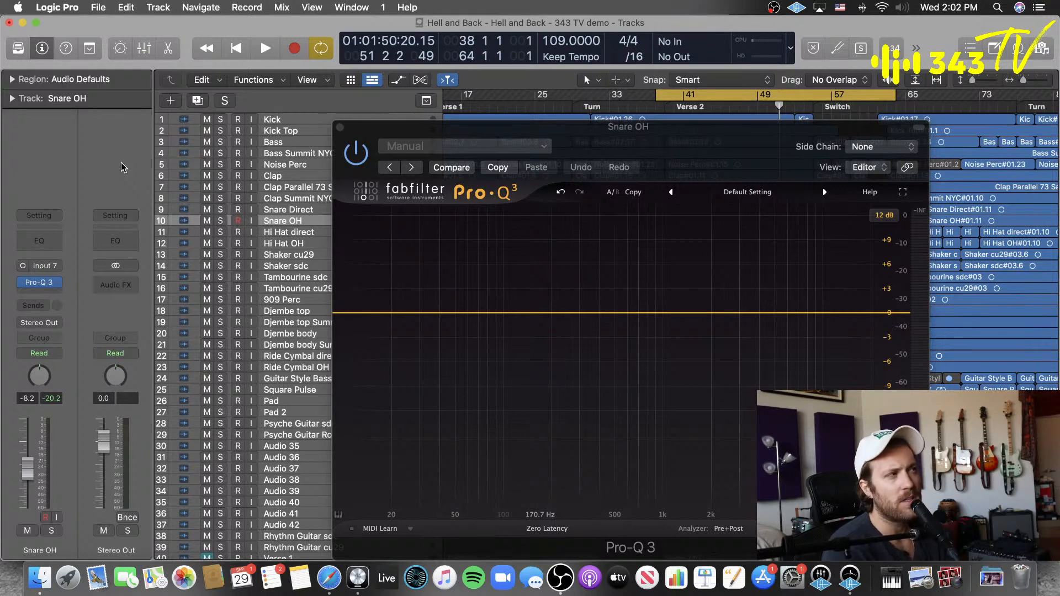
Step: Close the Pro-Q 3 window, solo the Vox REPRO track and play it from the start of the Verse 2 cycle
click(340, 127)
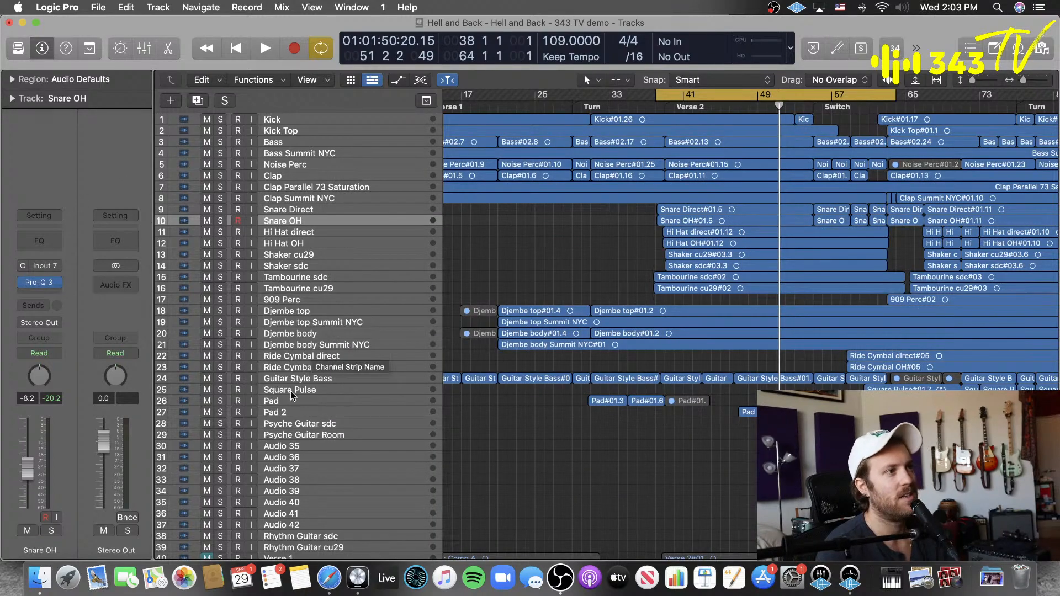
scroll(292, 396, down, 5)
click(304, 405)
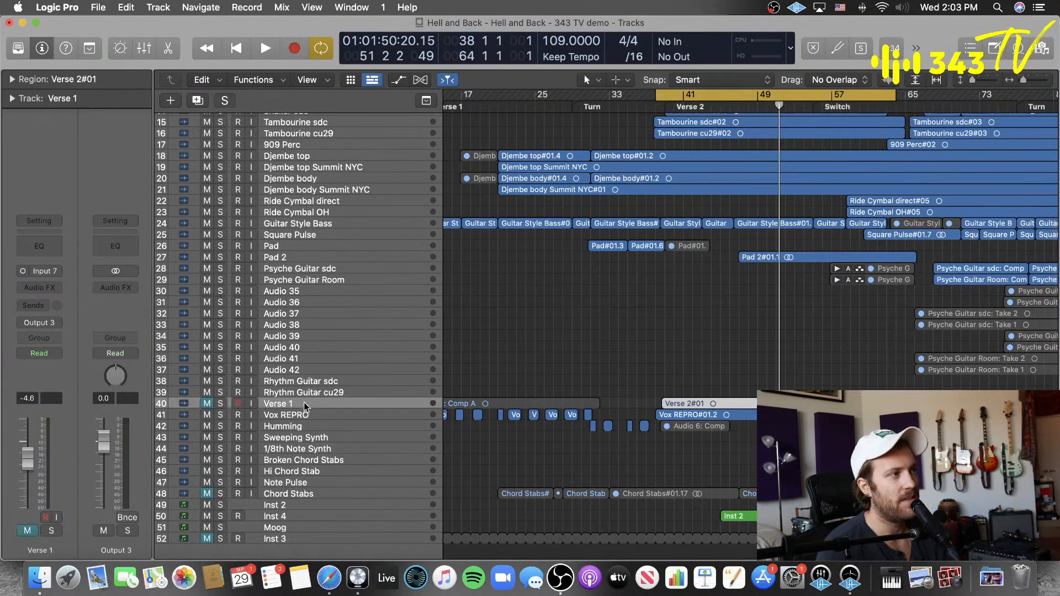
click(287, 415)
key(s)
key(space)
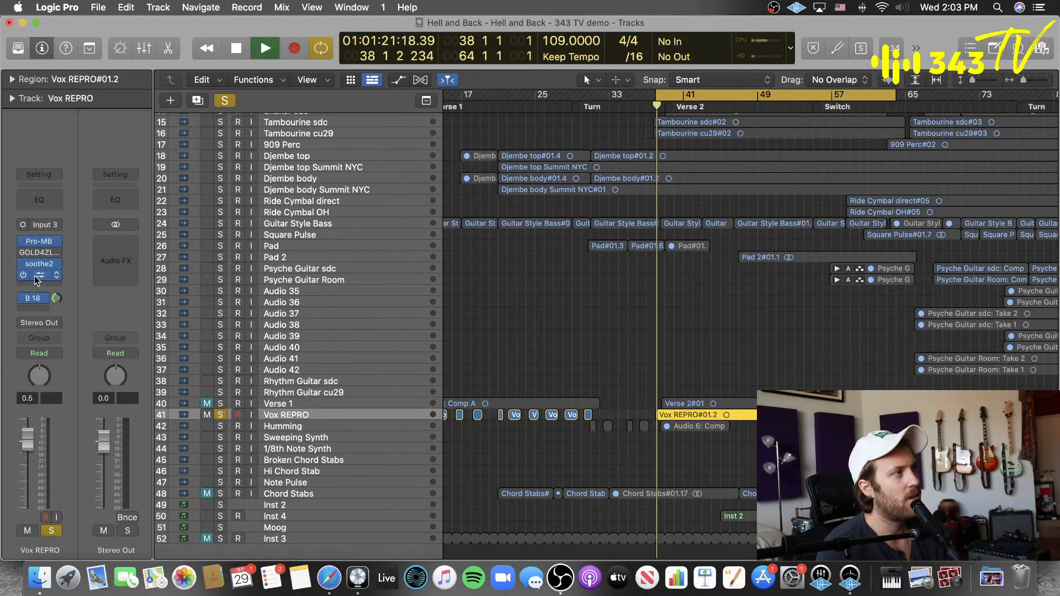
Step: Unsolo Vox REPRO and insert the Virtual Mix Rack after soothe2 on its channel while the song plays
click(36, 279)
click(50, 288)
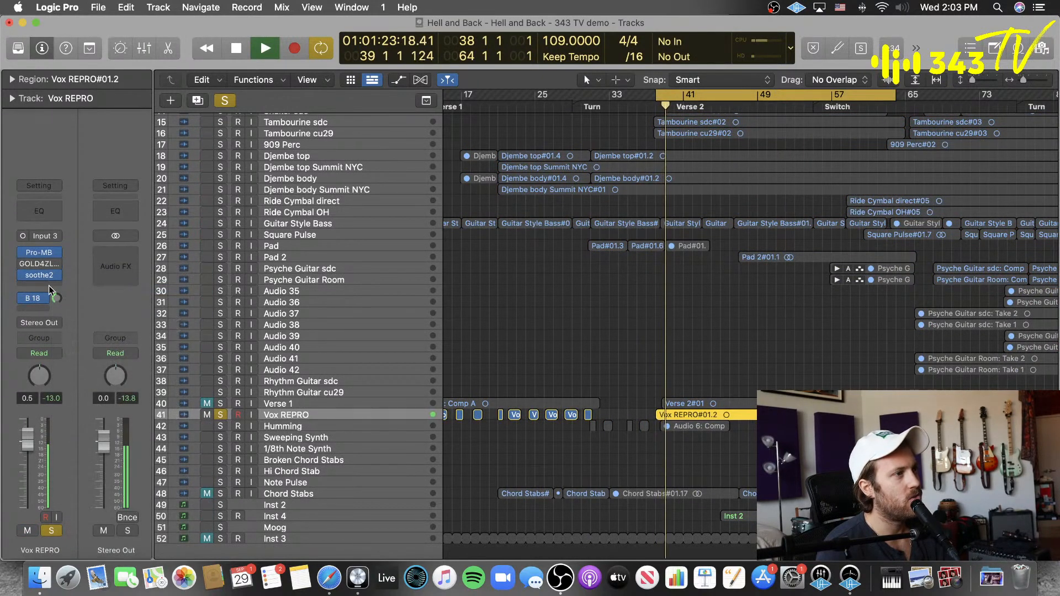
click(48, 286)
click(221, 415)
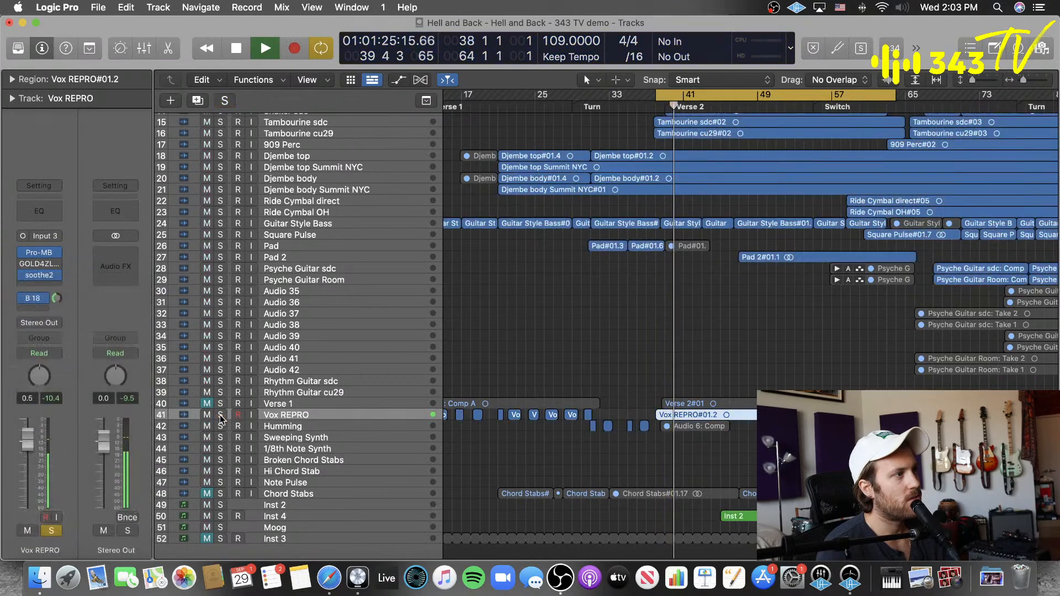
click(50, 286)
click(51, 289)
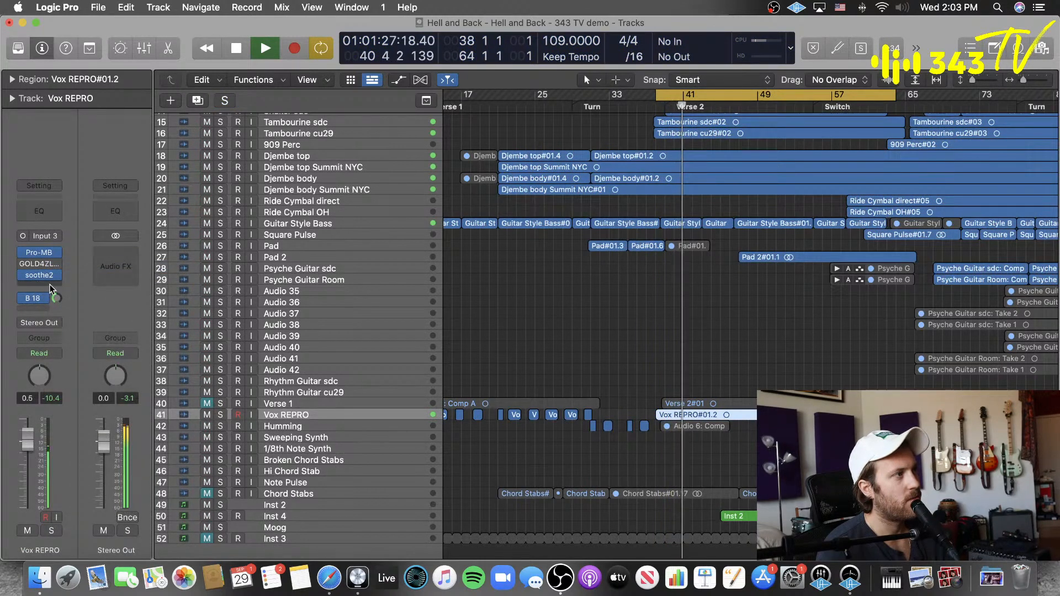
click(50, 288)
click(171, 310)
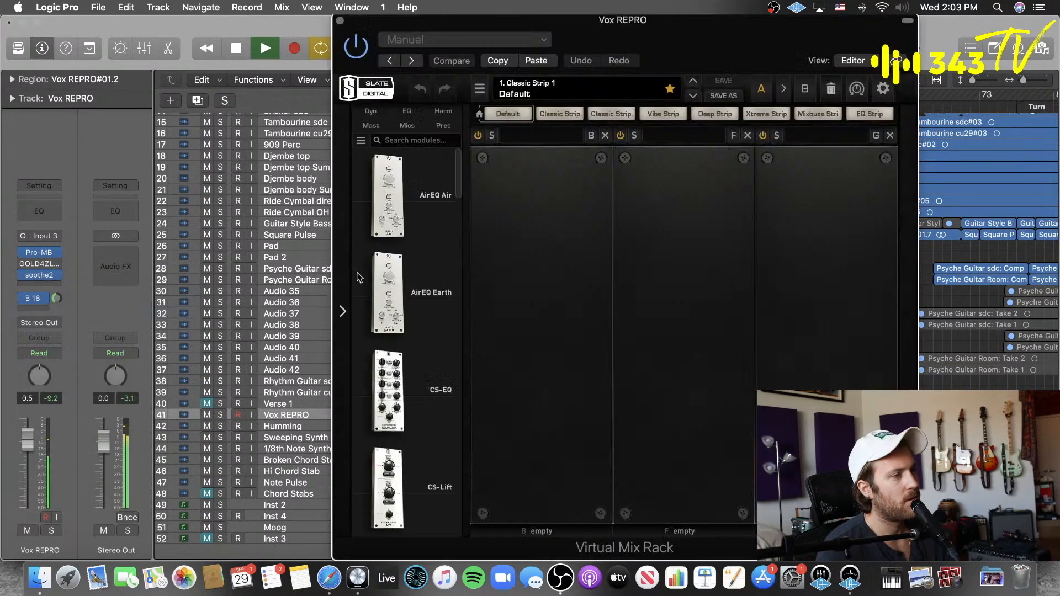
Step: Load the CS-Lift module into the rack's first slot and adjust its High Lift, ending at 1.56
scroll(386, 304, down, 5)
drag(388, 381, 506, 290)
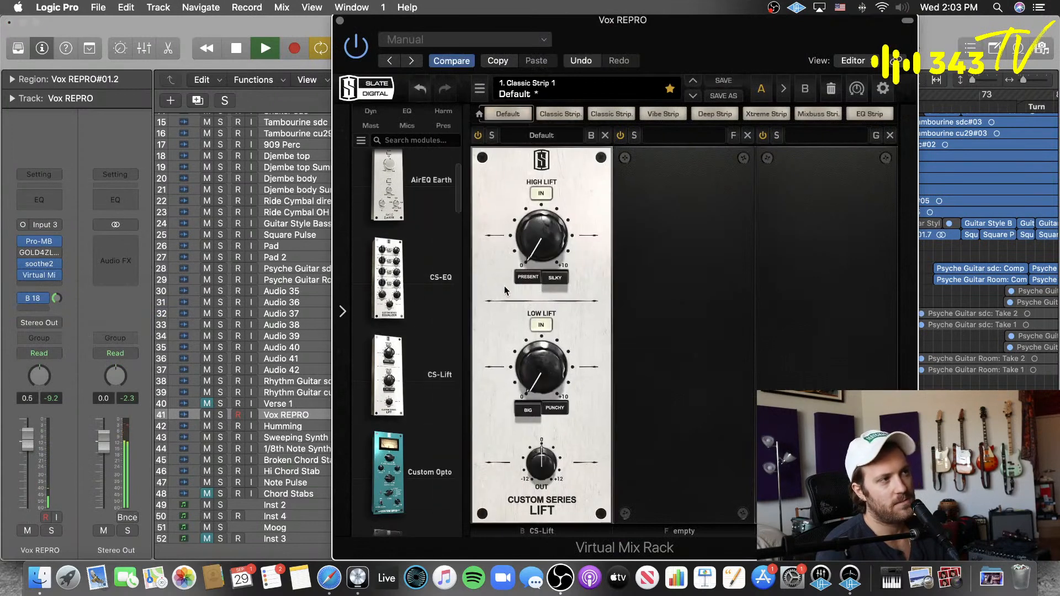
drag(536, 249, 523, 269)
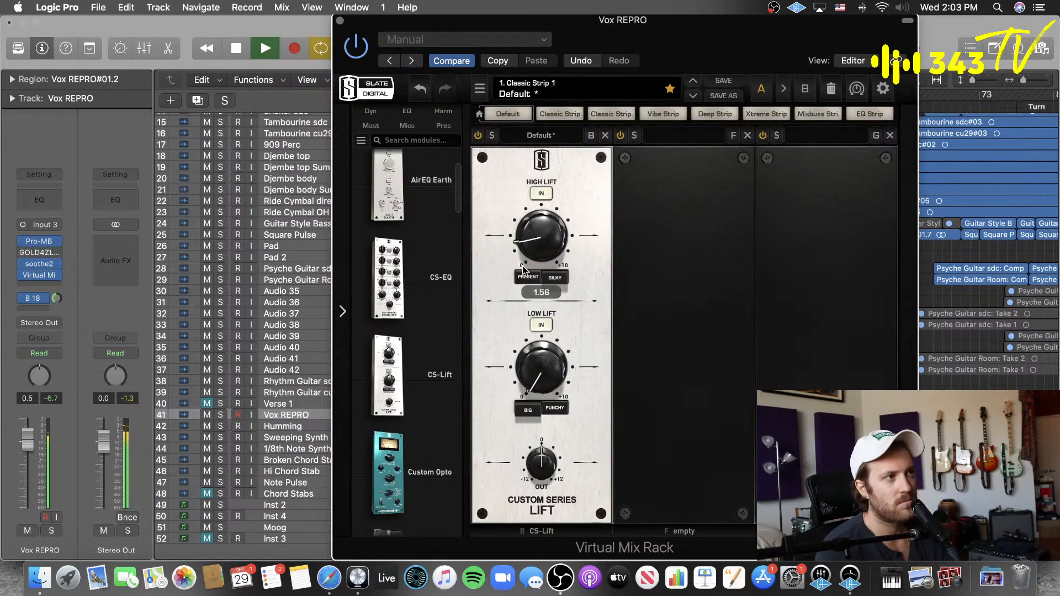
Step: Stop playback, clear CS-Lift from the rack and move the Virtual Mix Rack from Vox REPRO to the Stereo Out channel
key(space)
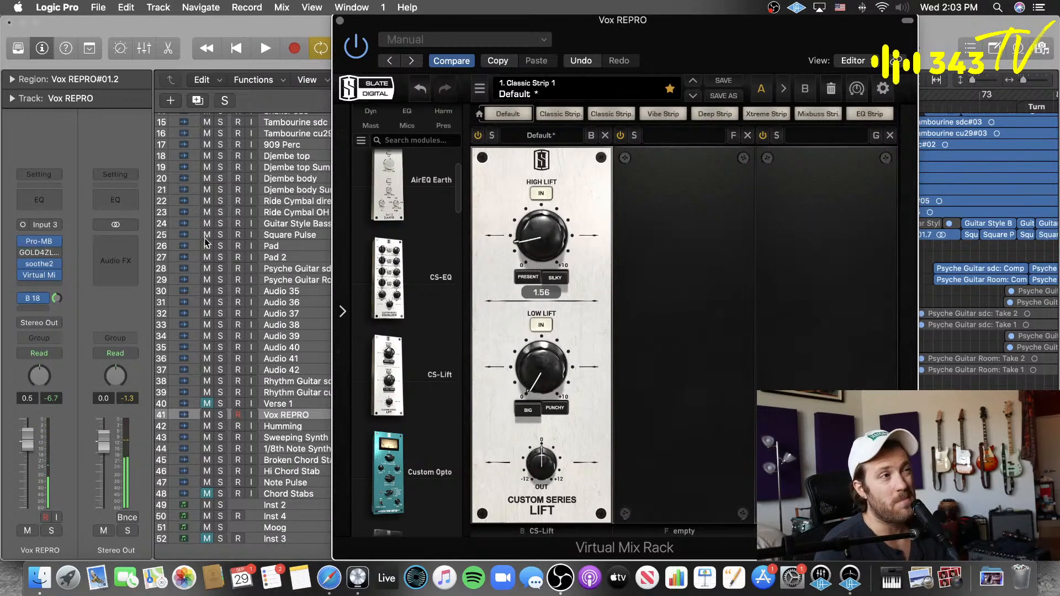
click(605, 135)
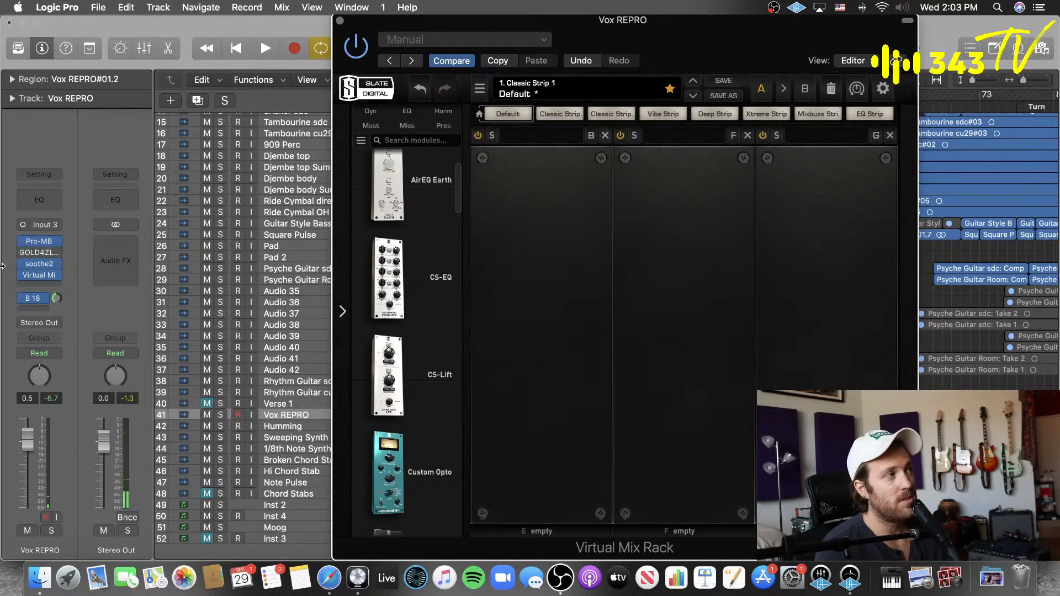
drag(39, 275, 126, 244)
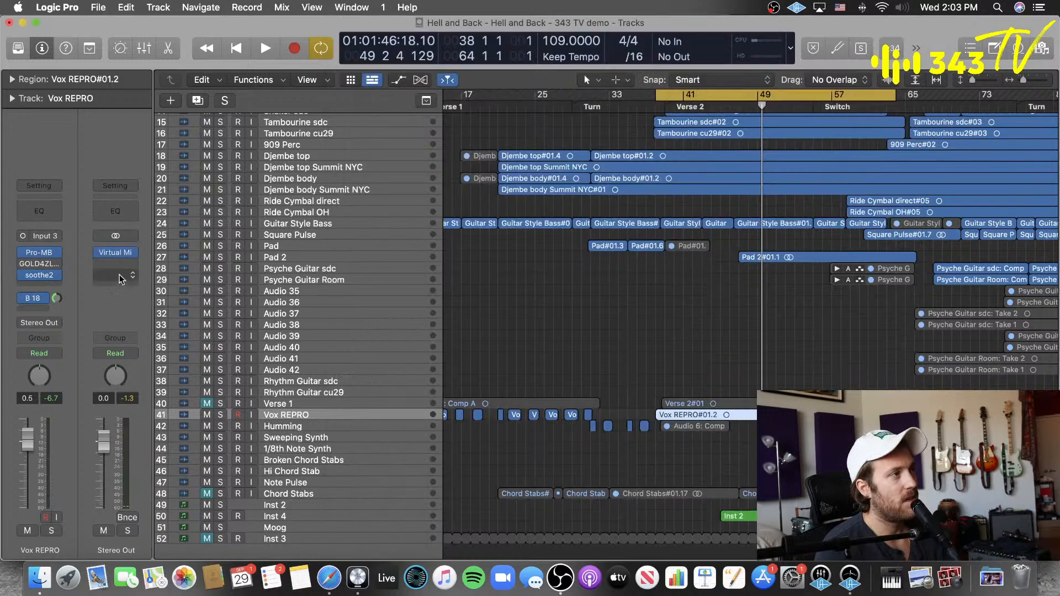
Step: Load the CS-Lift module into the first slot of the Stereo Out channel's Virtual Mix Rack and start playback
click(116, 253)
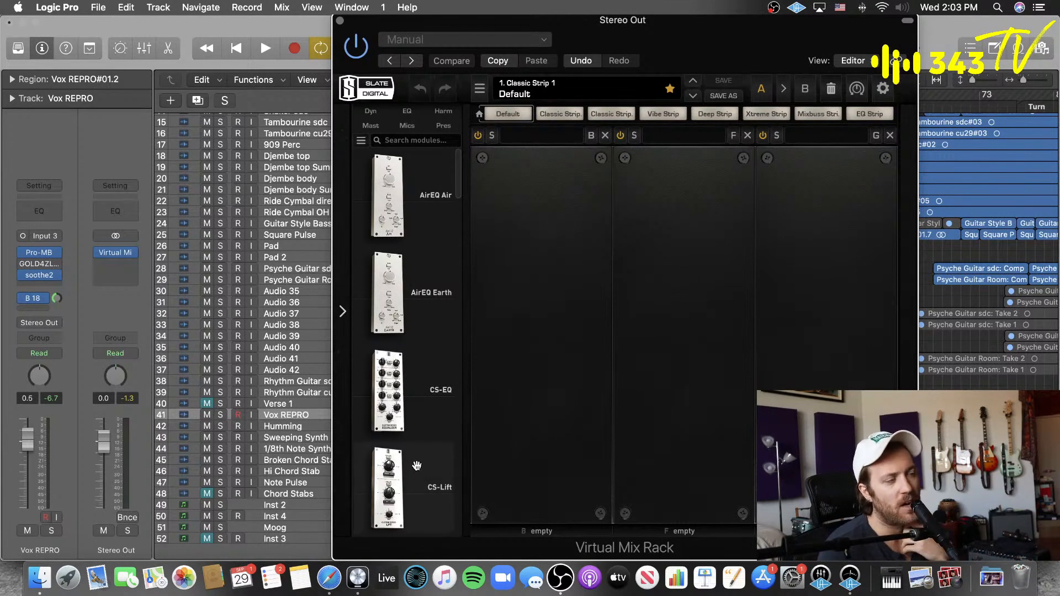
drag(397, 477, 530, 338)
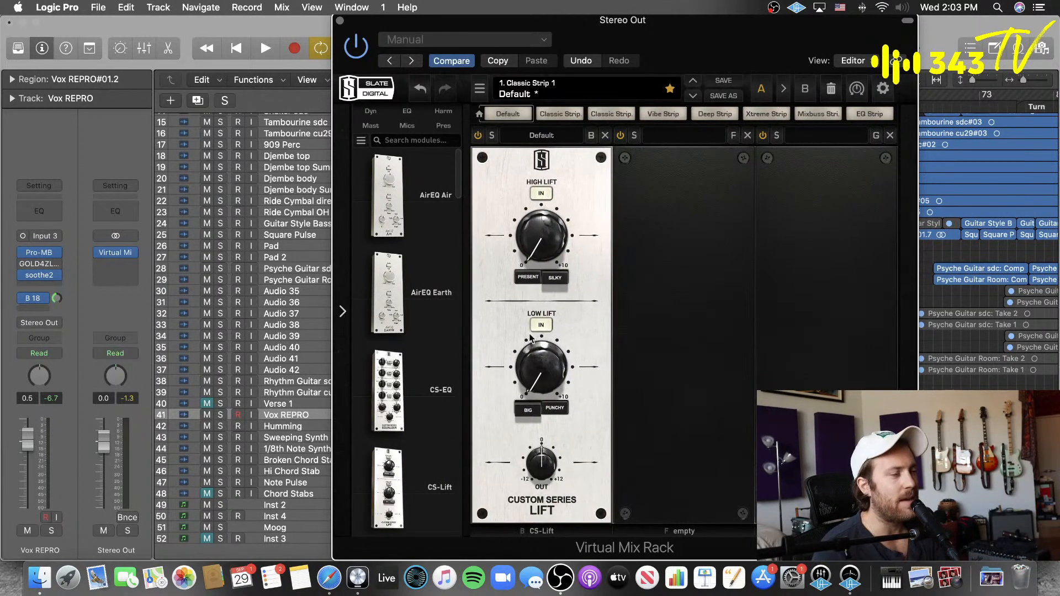
key(space)
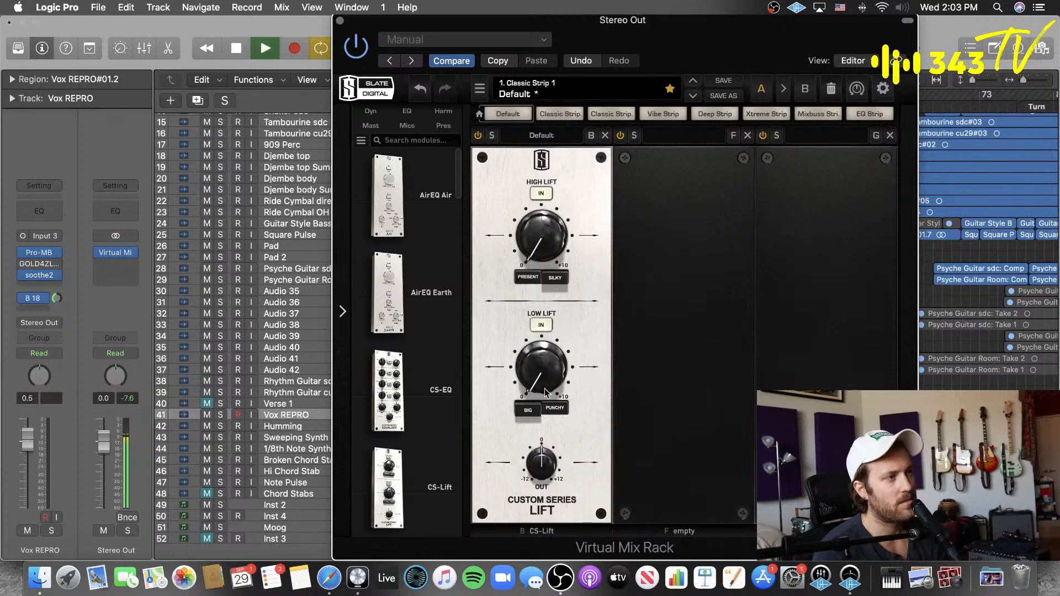
Step: Adjust CS-Lift while the song plays, setting Low Lift to 1.84 and High Lift to 3.38, and stop playback
mouse_move(541, 374)
drag(541, 374, 547, 345)
drag(547, 237, 550, 183)
drag(544, 377, 537, 375)
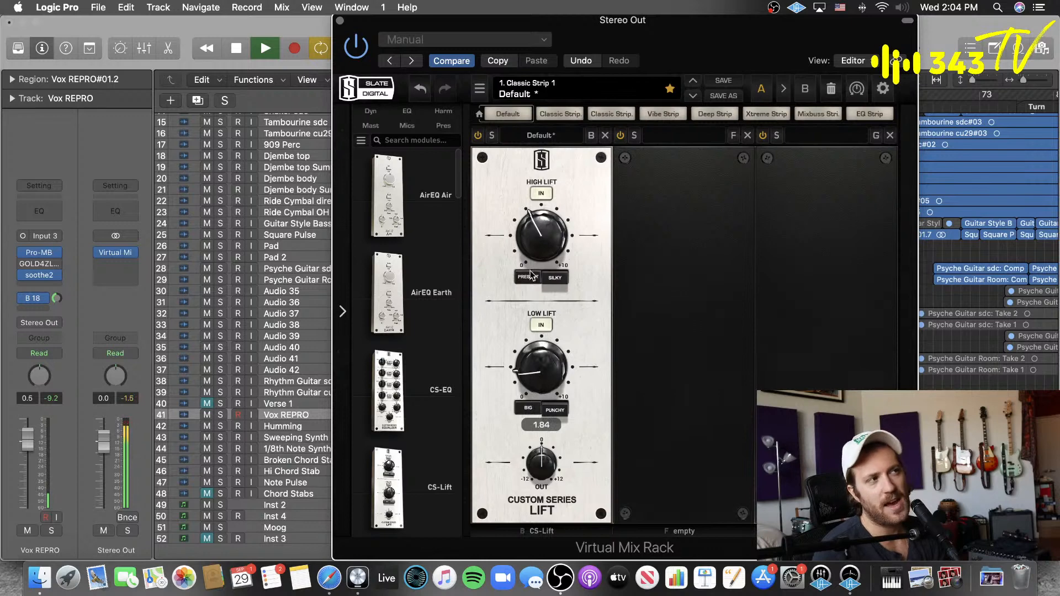
drag(536, 241, 538, 237)
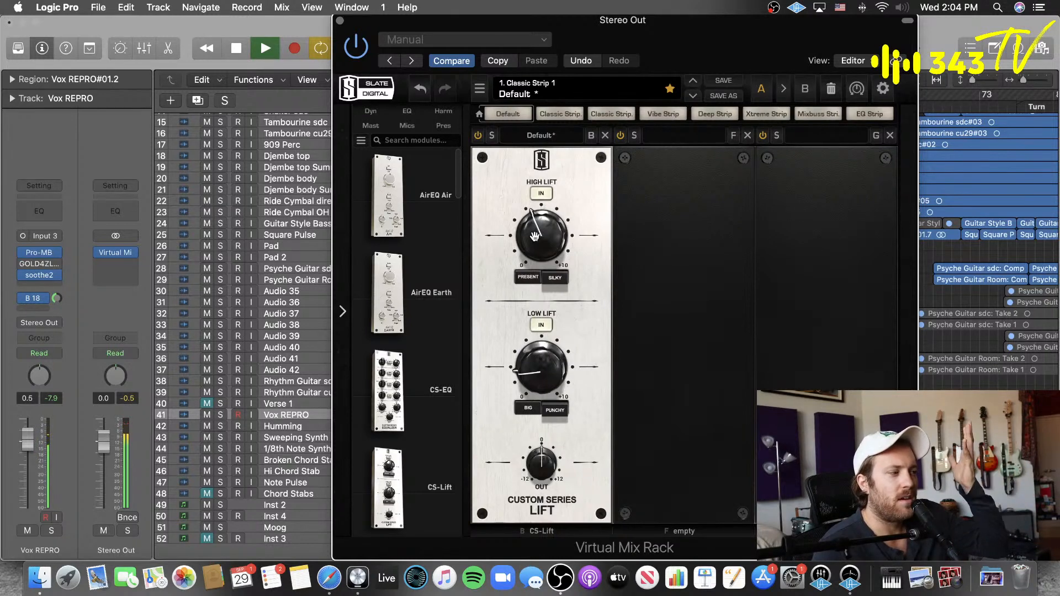
drag(534, 236, 530, 246)
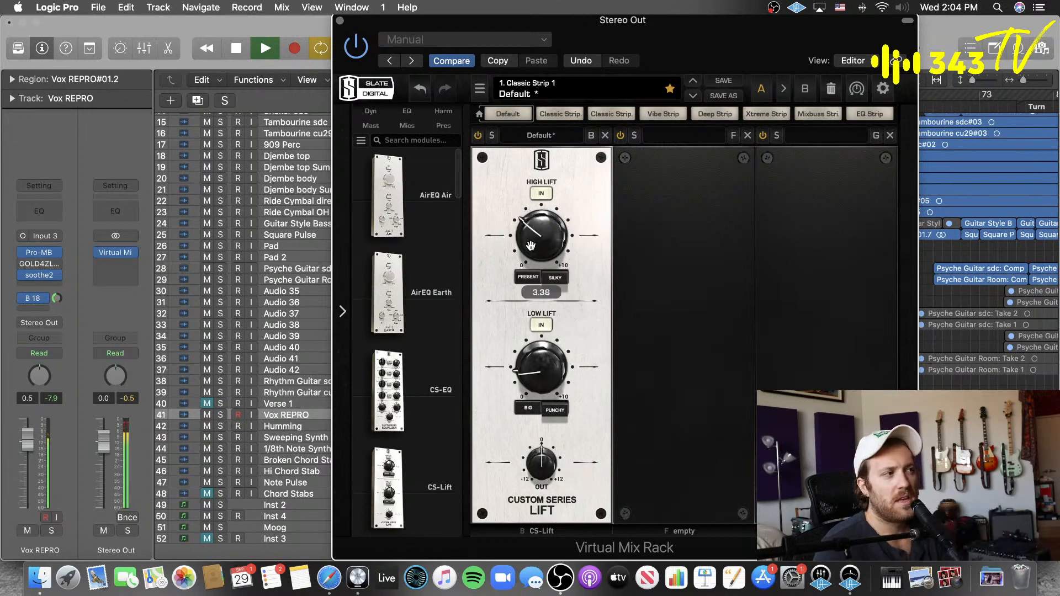
key(space)
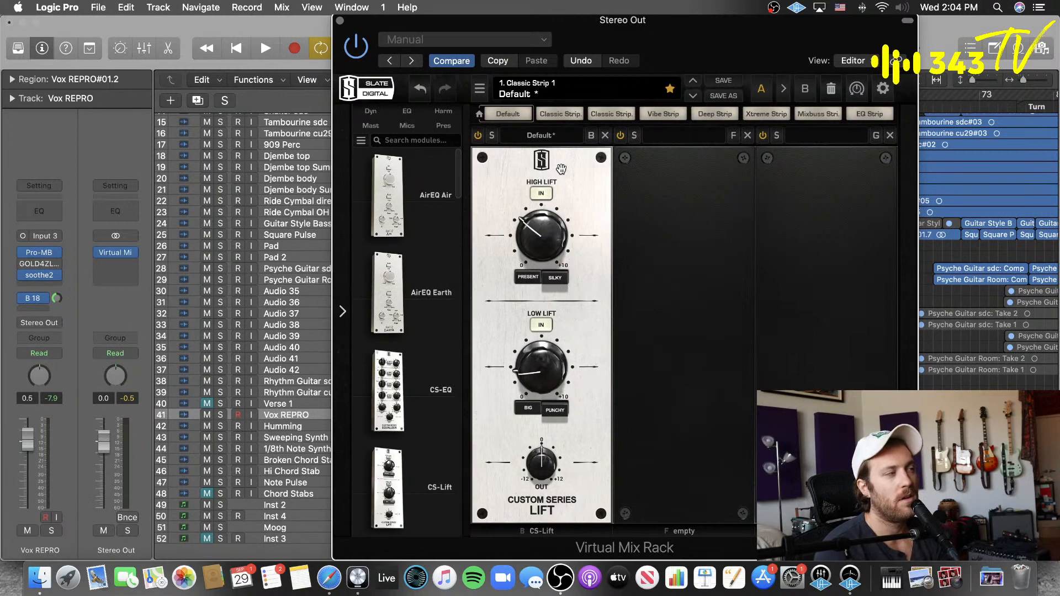
Step: Remove the Virtual Mix Rack from the Stereo Out channel and return the playhead to the project start with cycle mode off
click(126, 252)
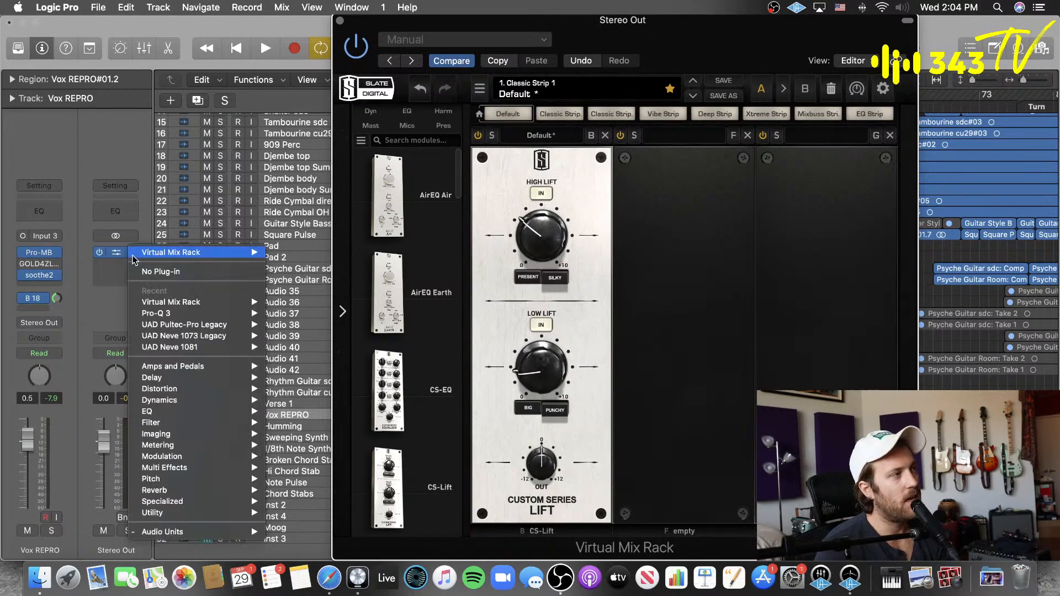
click(142, 271)
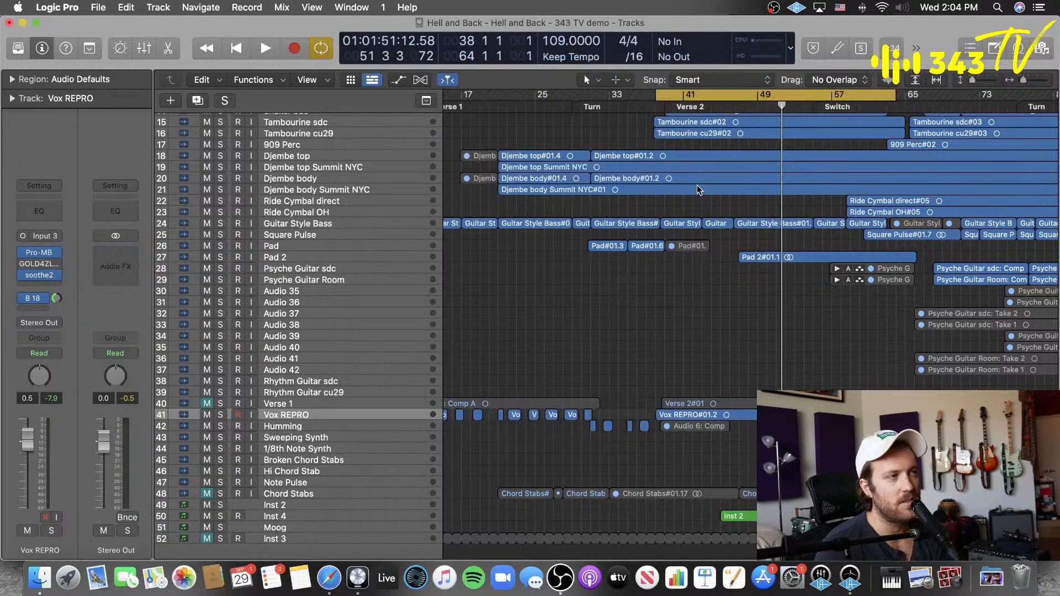
key(c)
key(Return)
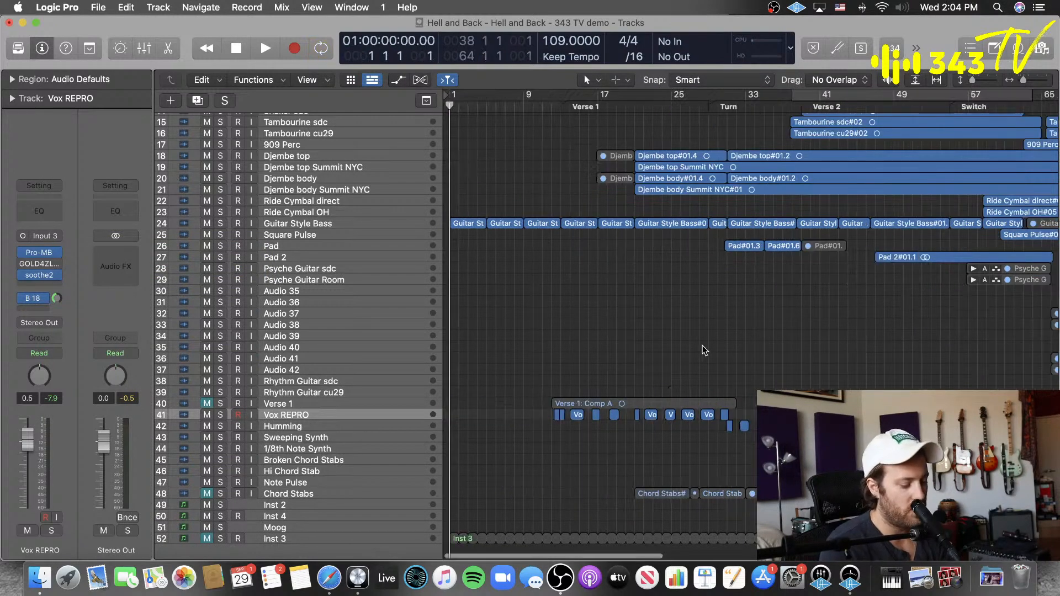
Step: Examine the Inst 4 track by opening its Inst 2 region in the piano roll and its External Instrument settings
key(super+Left)
key(super+Left)
key(super+Left)
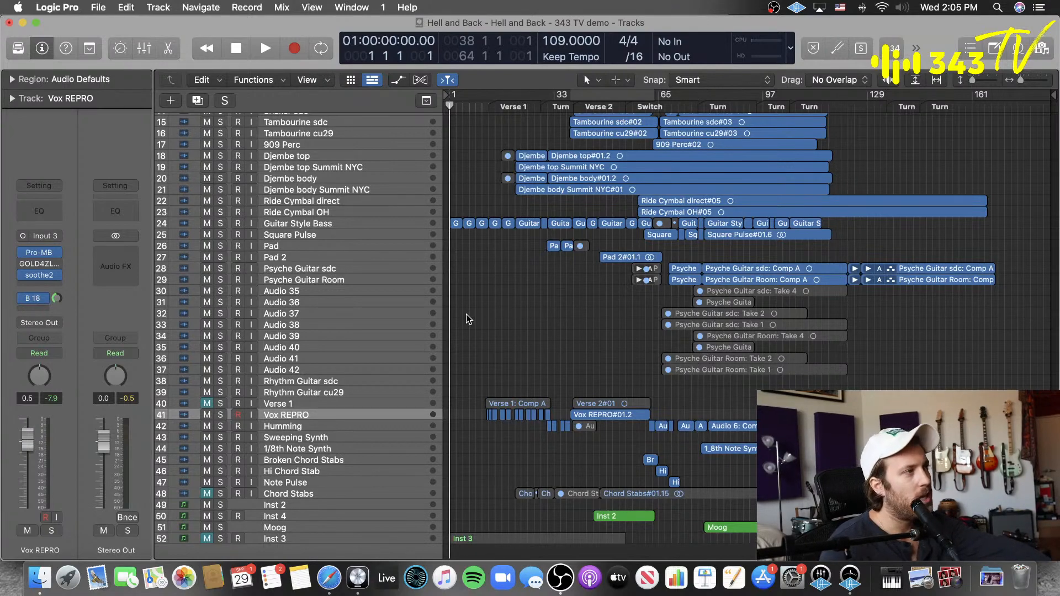
scroll(470, 313, up, 7)
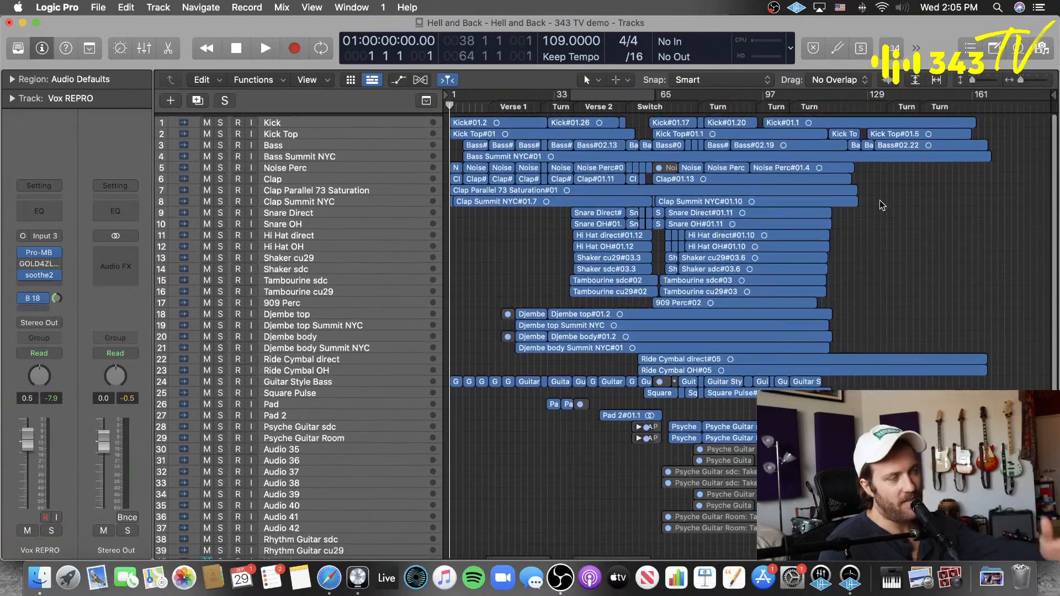
scroll(630, 312, down, 10)
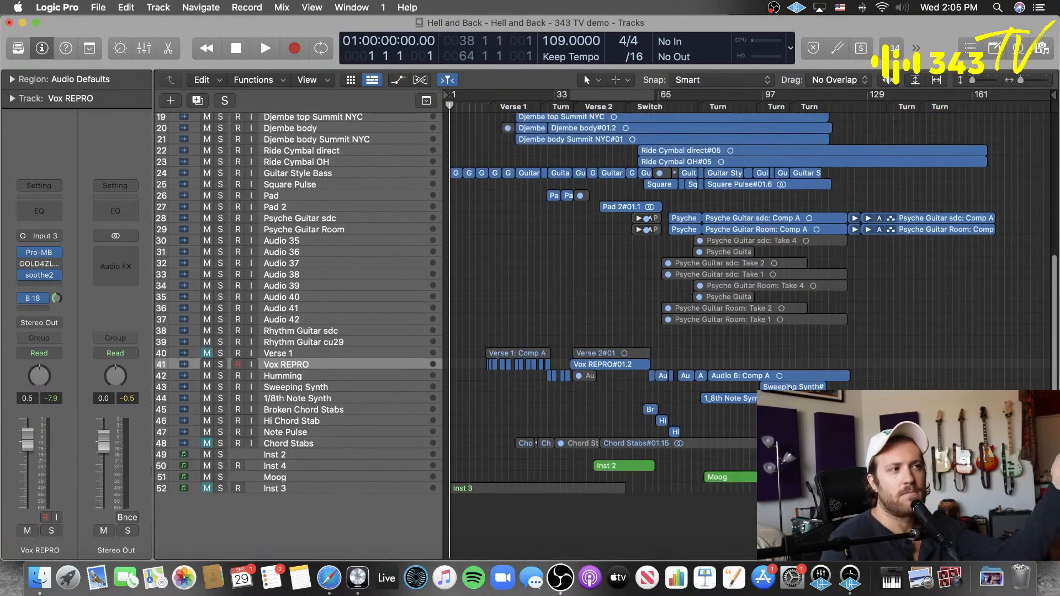
click(305, 478)
click(310, 467)
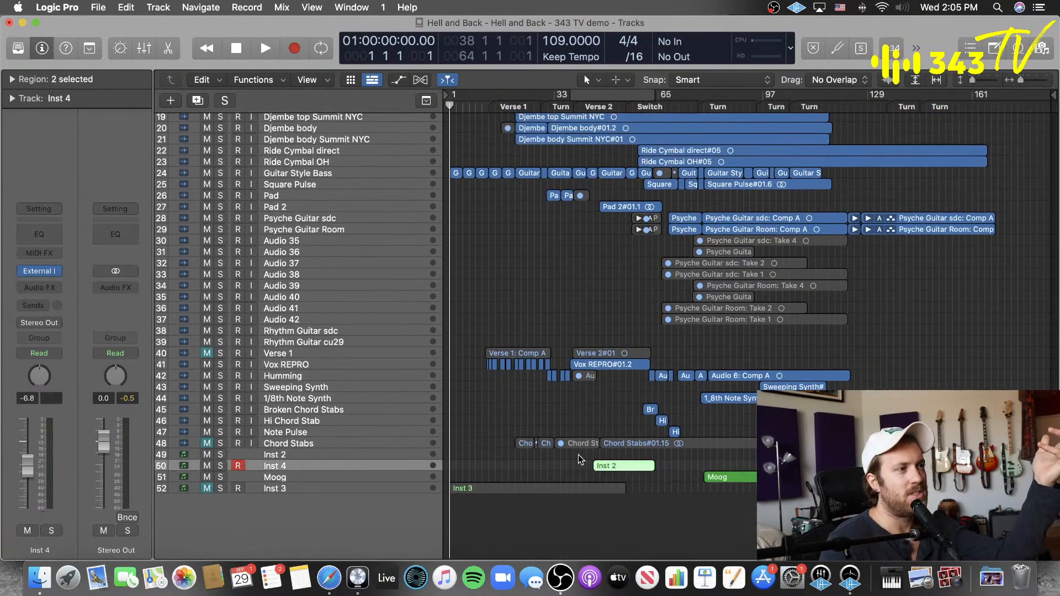
double_click(618, 466)
click(50, 274)
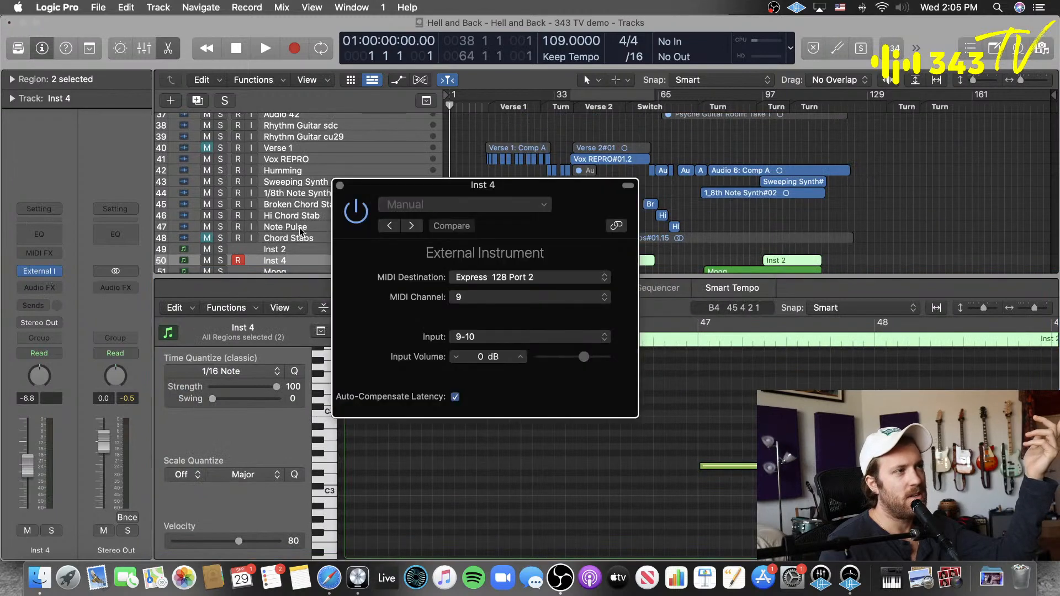
Step: Close the External Instrument window and the piano roll, deselect the regions and disarm recording on Inst 4
click(348, 182)
key(e)
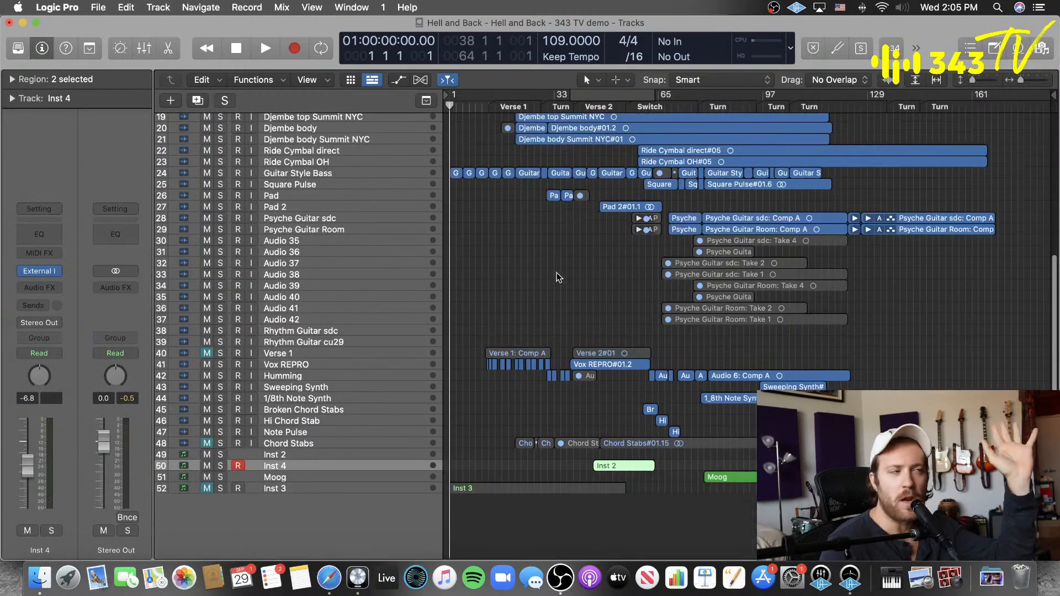
click(555, 278)
click(240, 466)
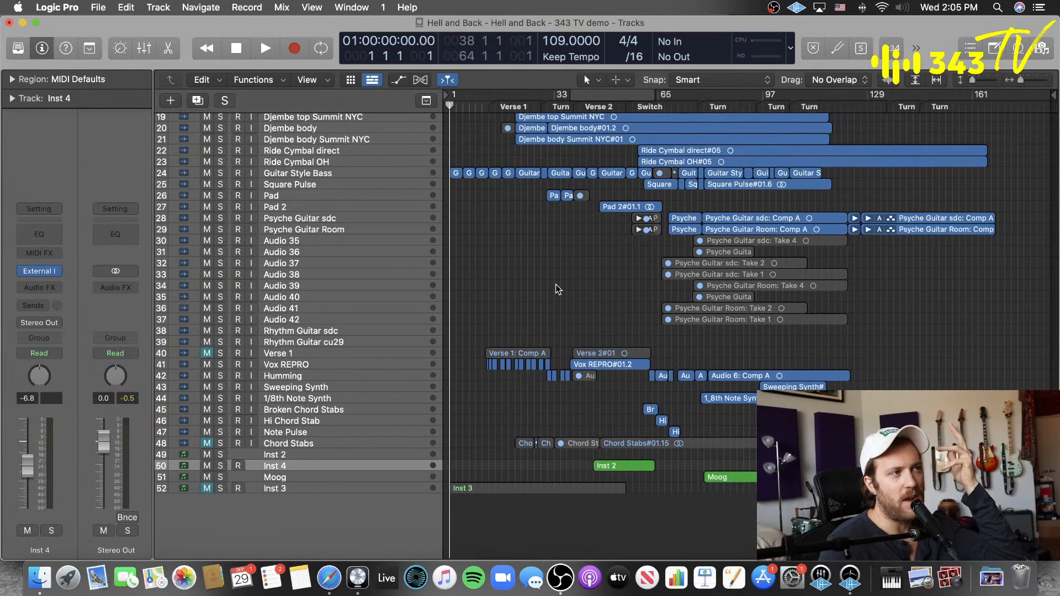
Step: Select the Snare Direct track to show its channel strip
scroll(557, 284, up, 10)
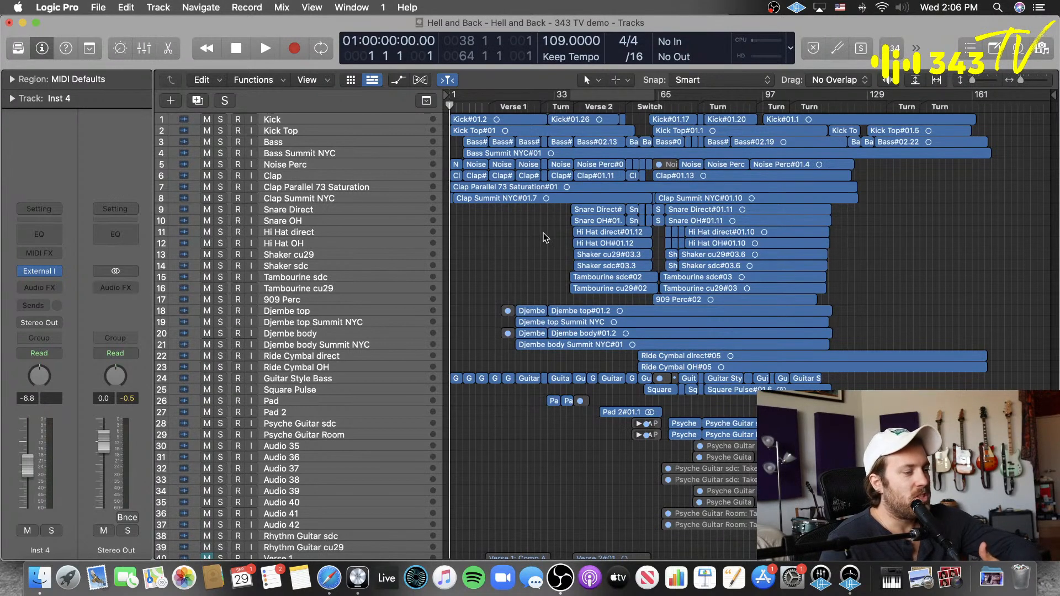
click(323, 210)
click(502, 240)
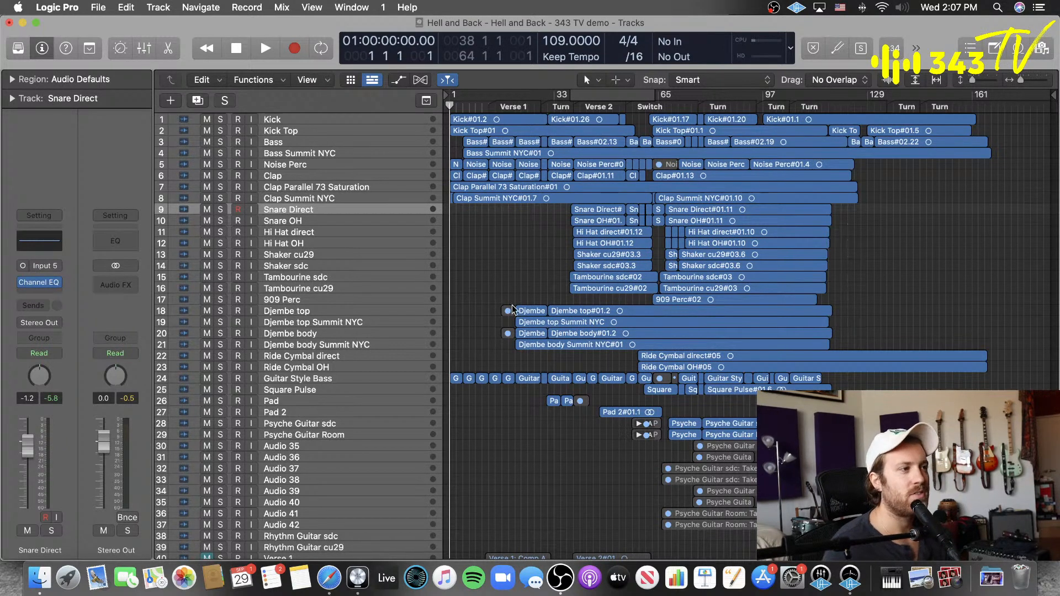
Step: Switch to OBS and change the live scene to Just Me
click(561, 577)
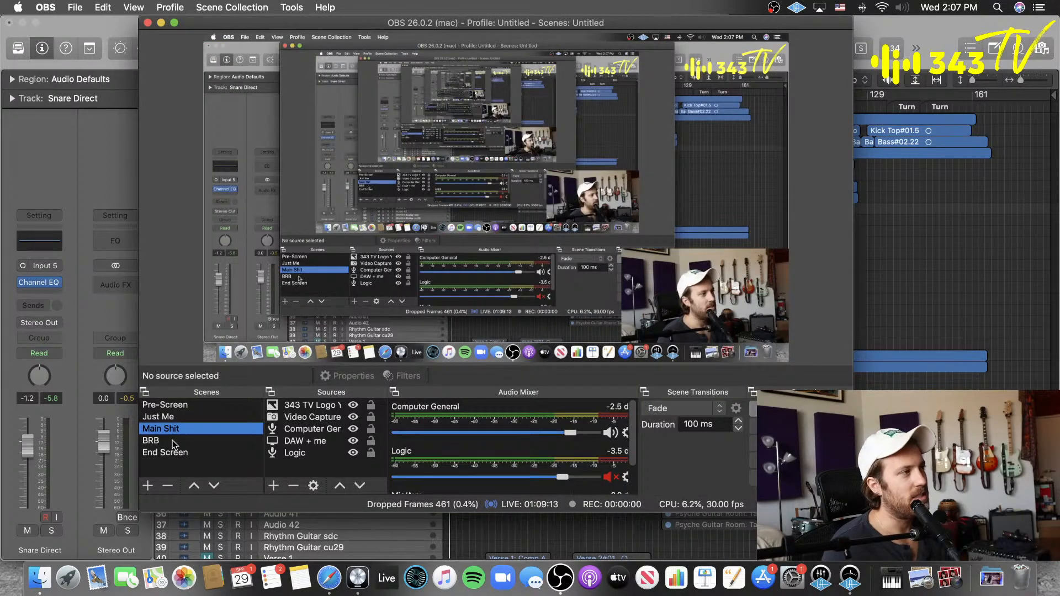
click(167, 418)
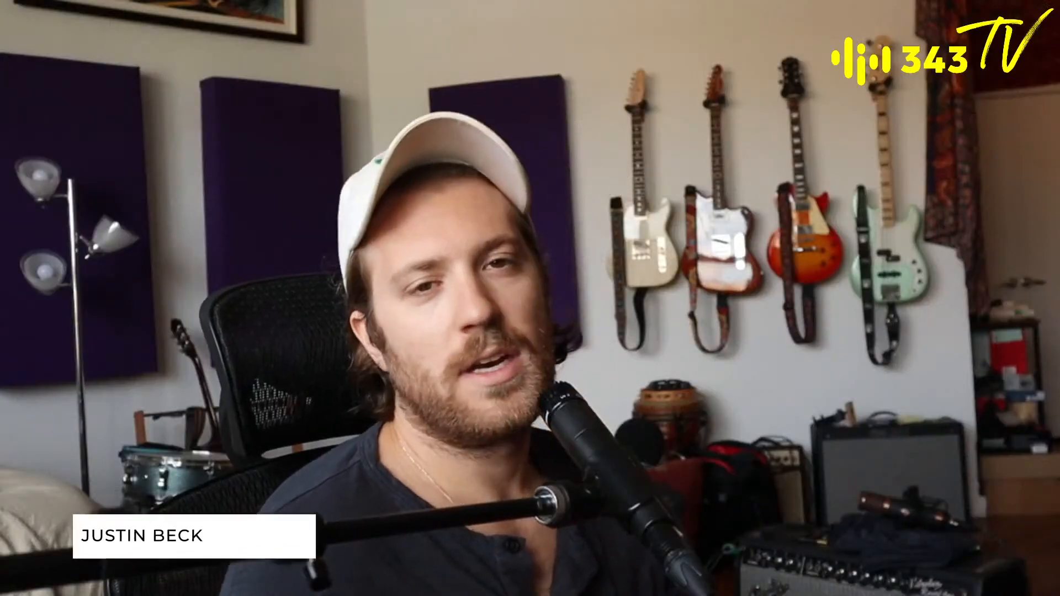